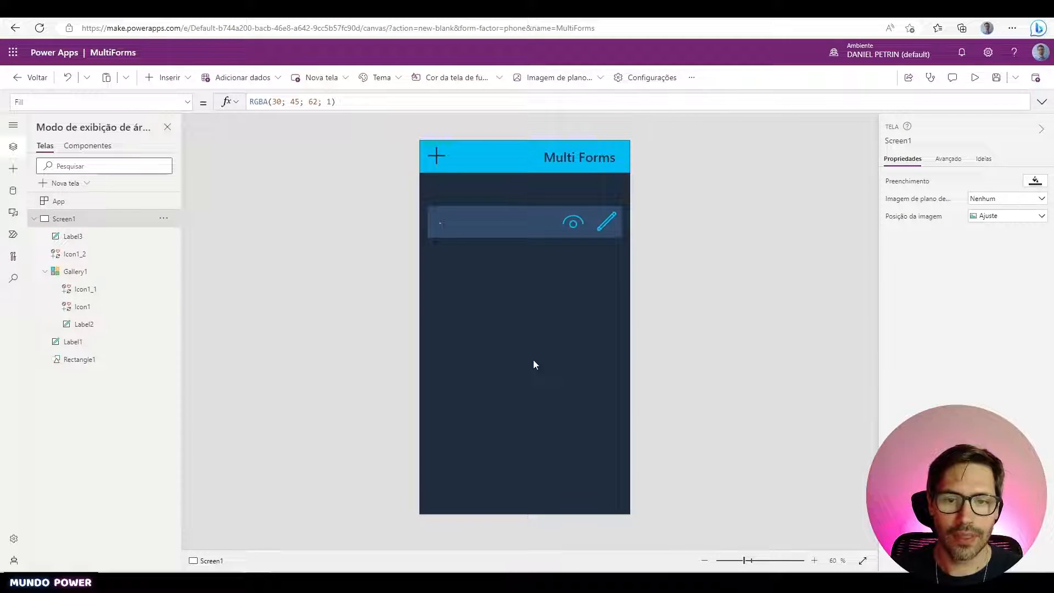
- Confirm Gallery1's Items is FormularioGrande, then switch to the FormularioGrande SharePoint list tab
{"action": "left_click", "coordinate": [534, 364]}
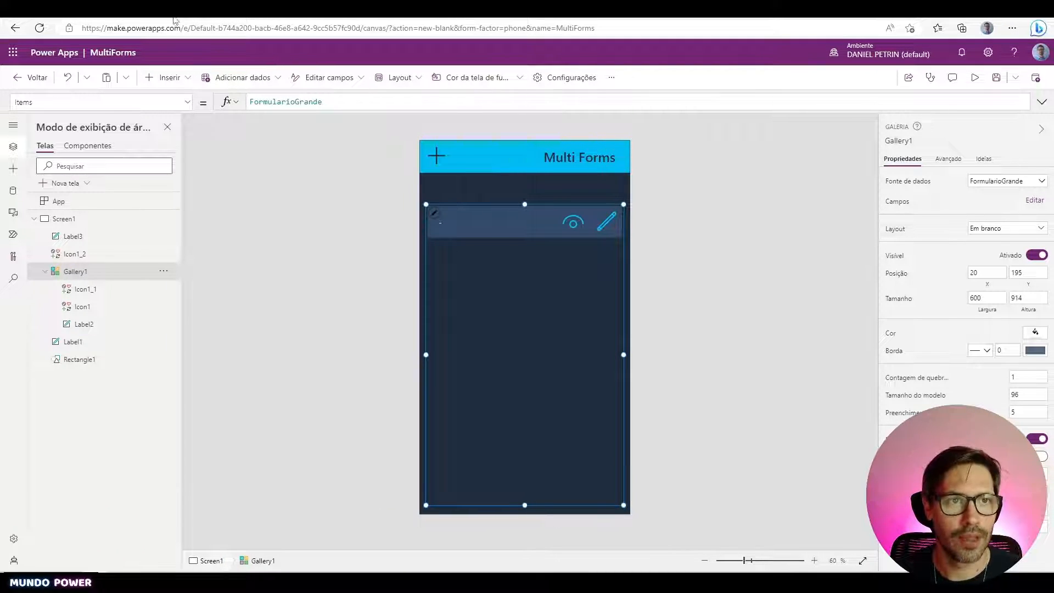
{"action": "left_click", "coordinate": [214, 9]}
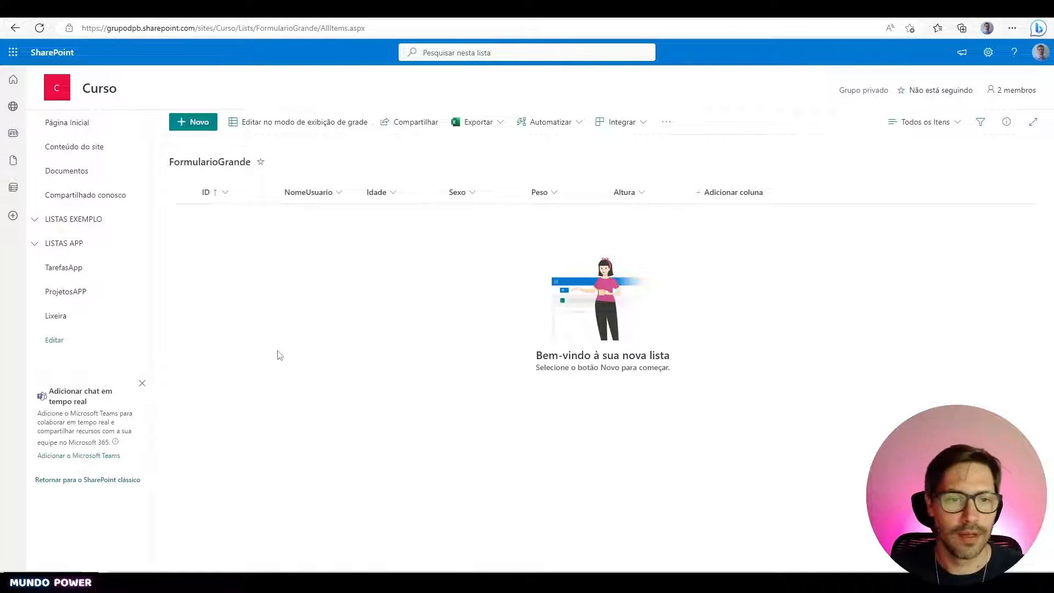
- Review the empty list's NomeUsuario, Idade, Sexo, Peso and Altura columns, then return to the MultiForms editor
{"action": "left_click_drag", "start_coordinate": [290, 355], "coordinate": [336, 205]}
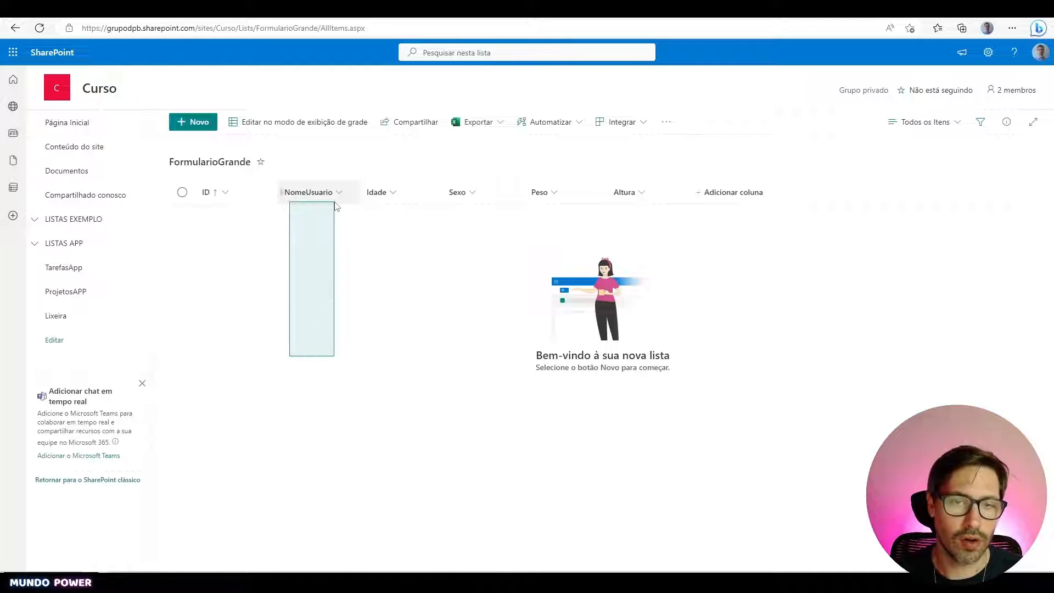
{"action": "left_click_drag", "start_coordinate": [364, 336], "coordinate": [500, 173]}
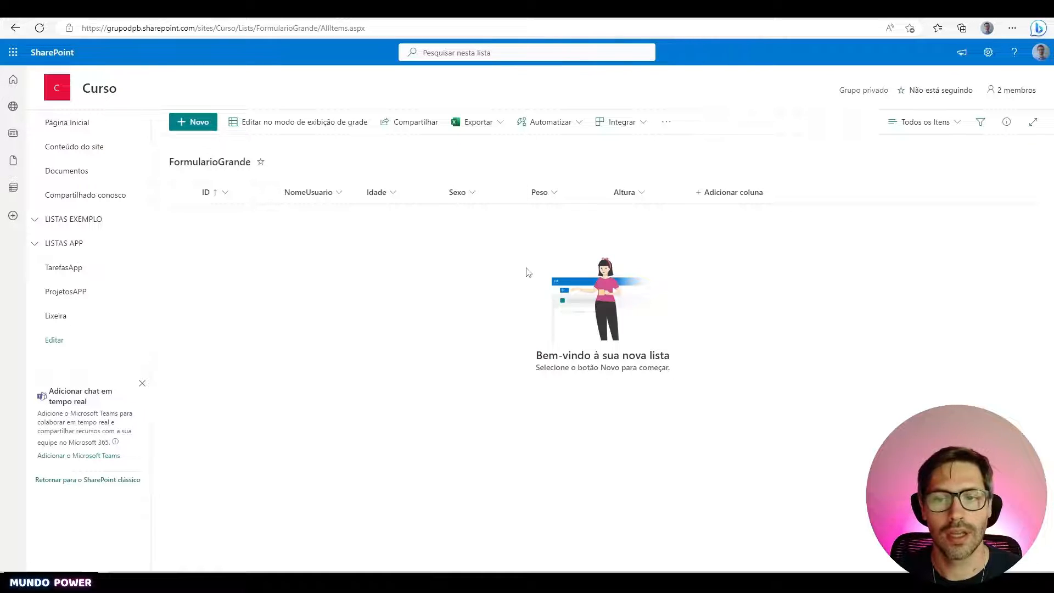
{"action": "left_click_drag", "start_coordinate": [526, 248], "coordinate": [654, 179]}
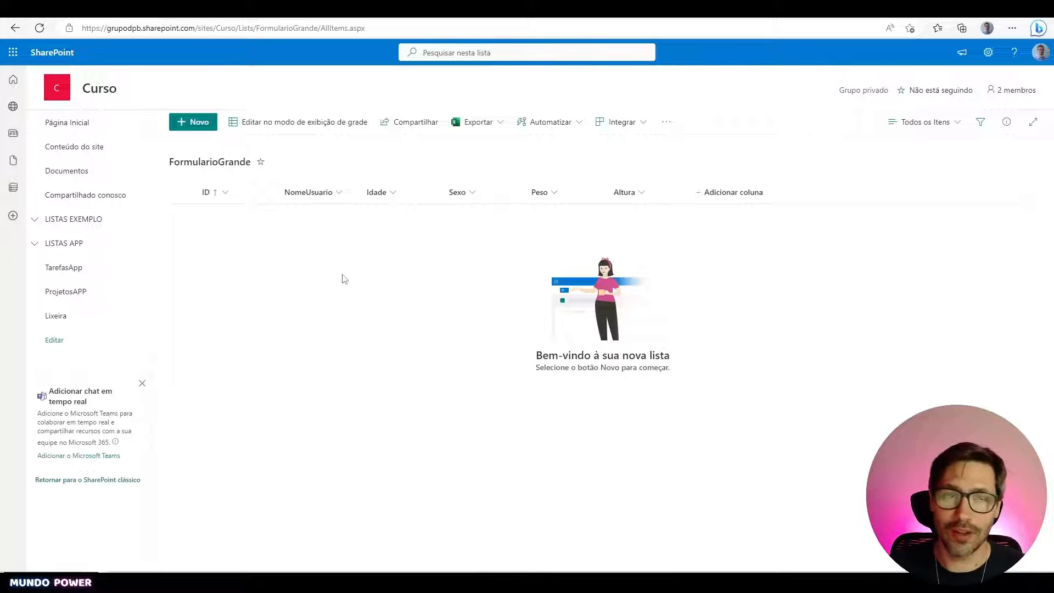
{"action": "mouse_move", "coordinate": [172, 8]}
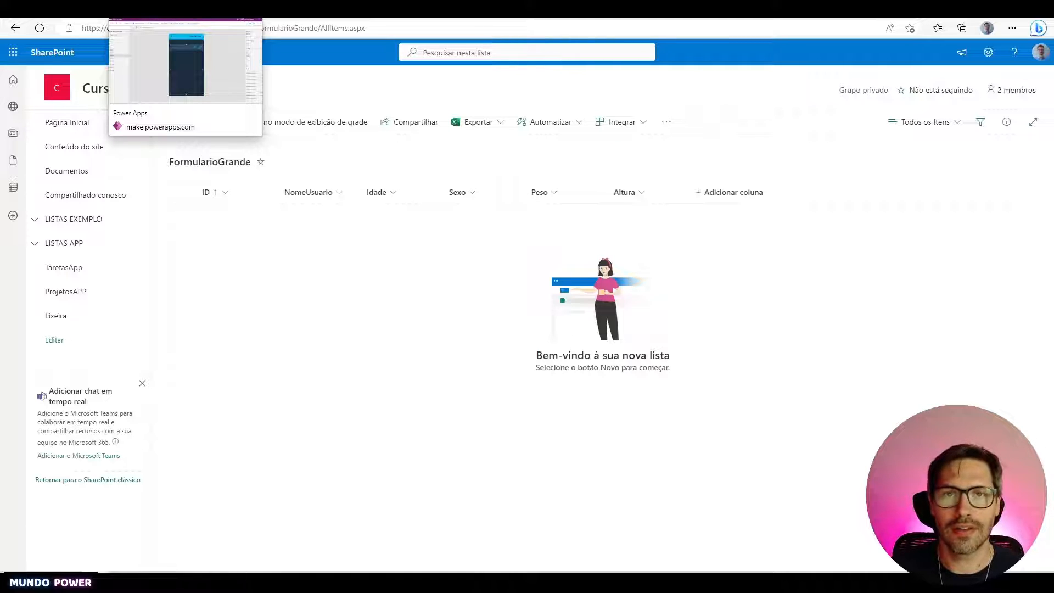
{"action": "left_click", "coordinate": [172, 8]}
{"action": "left_click", "coordinate": [737, 289]}
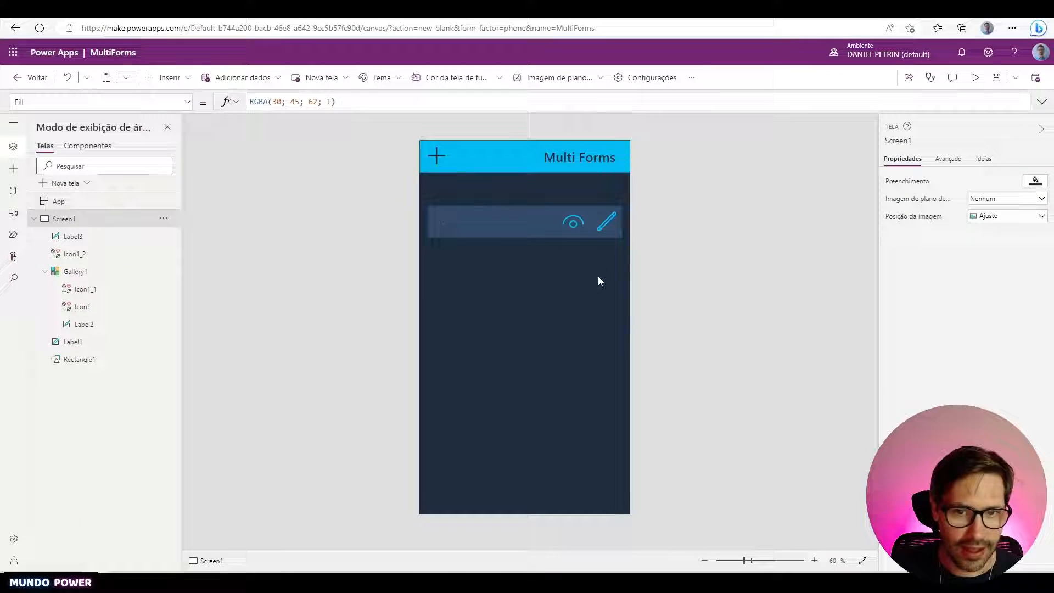
{"action": "left_click", "coordinate": [555, 348]}
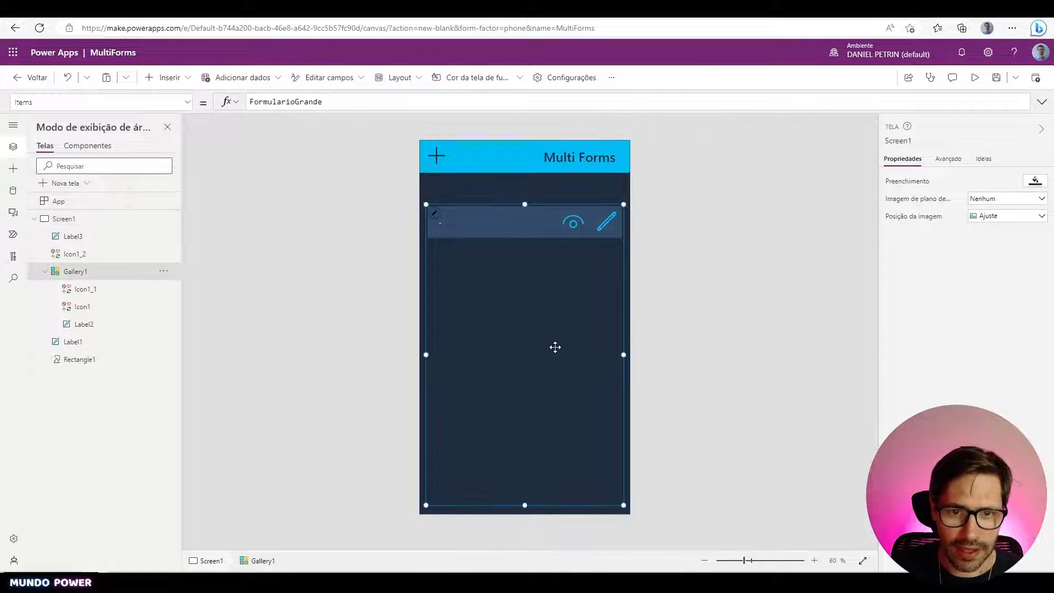
{"action": "left_click", "coordinate": [513, 226]}
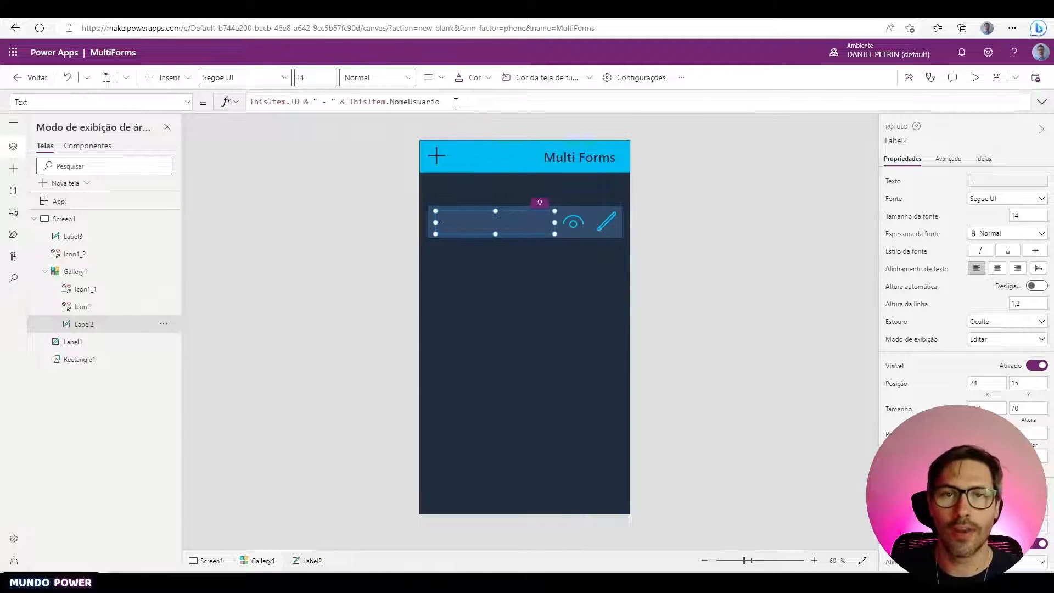
{"action": "left_click", "coordinate": [574, 224]}
{"action": "left_click", "coordinate": [605, 222]}
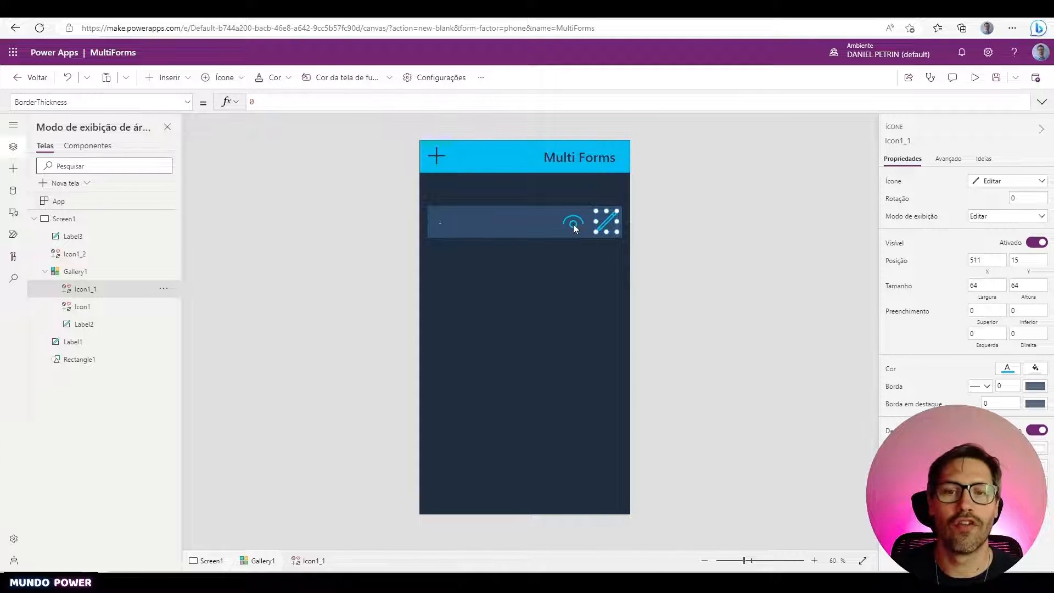
{"action": "left_click", "coordinate": [574, 227]}
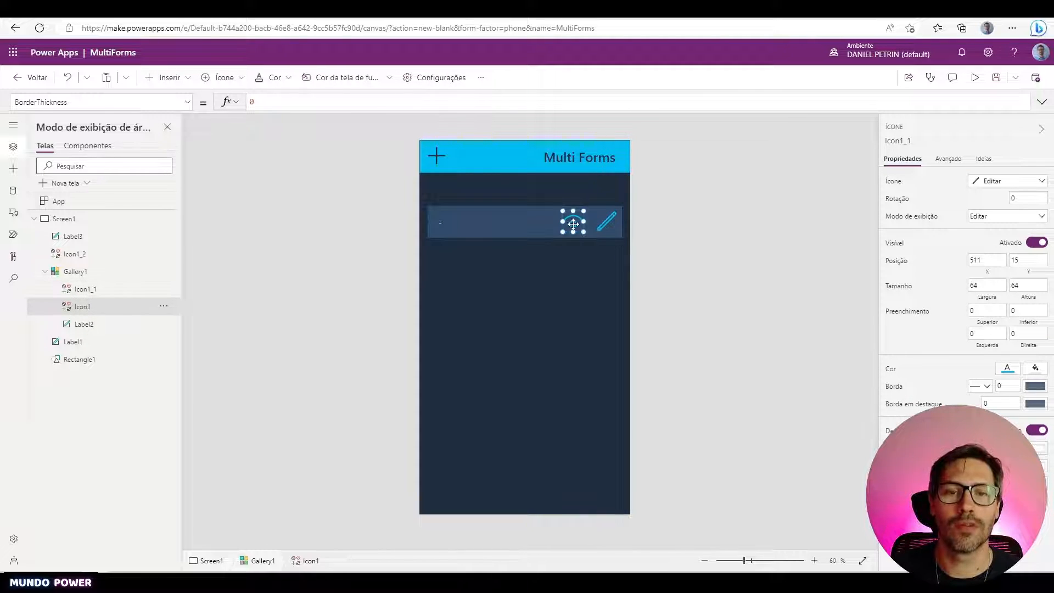
{"action": "left_click", "coordinate": [604, 220]}
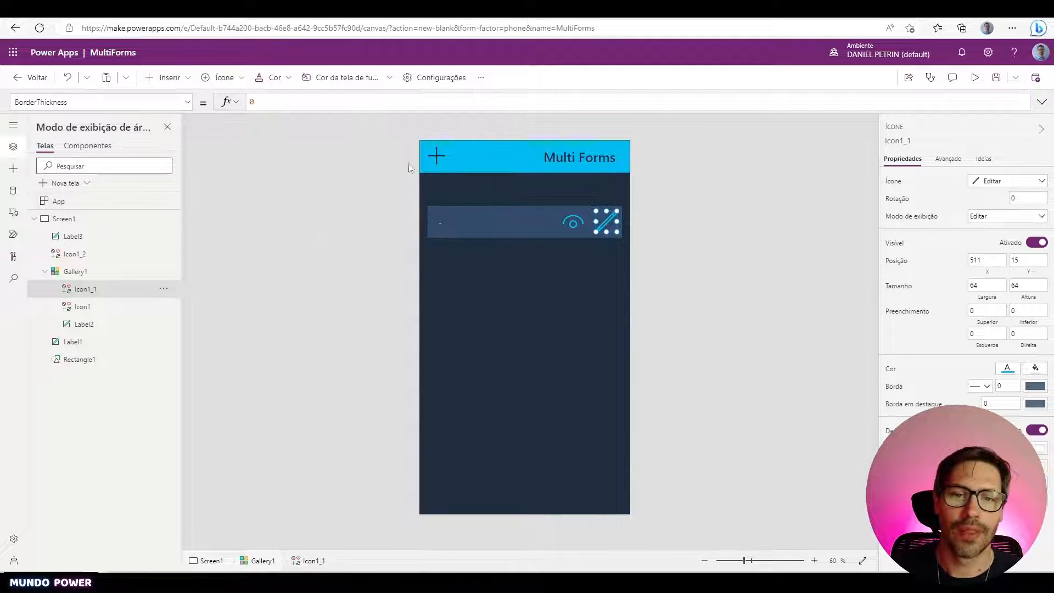
{"action": "left_click", "coordinate": [442, 157]}
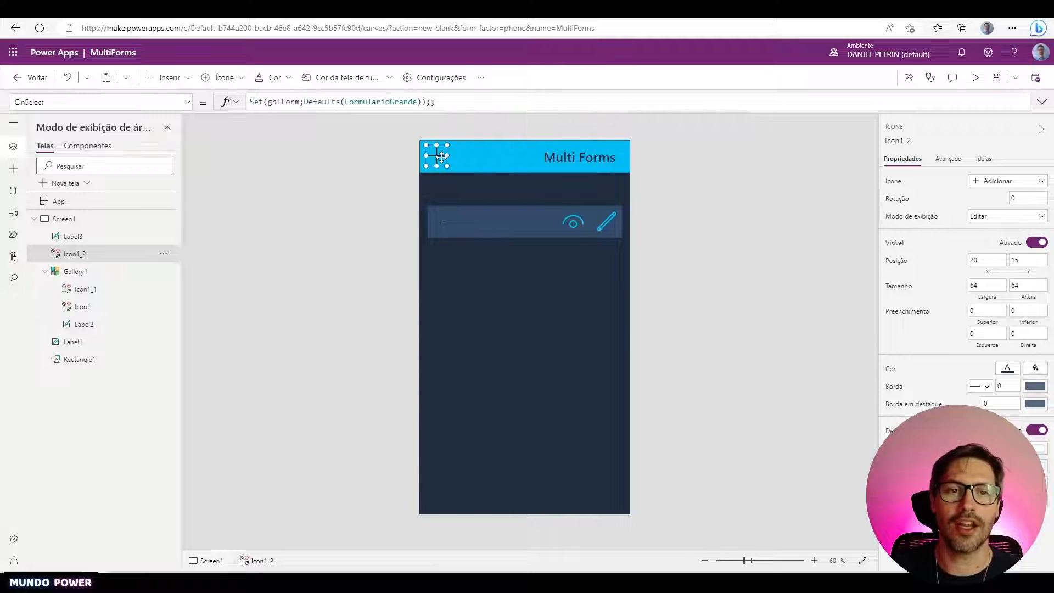
{"action": "left_click", "coordinate": [34, 218]}
{"action": "left_click", "coordinate": [306, 210]}
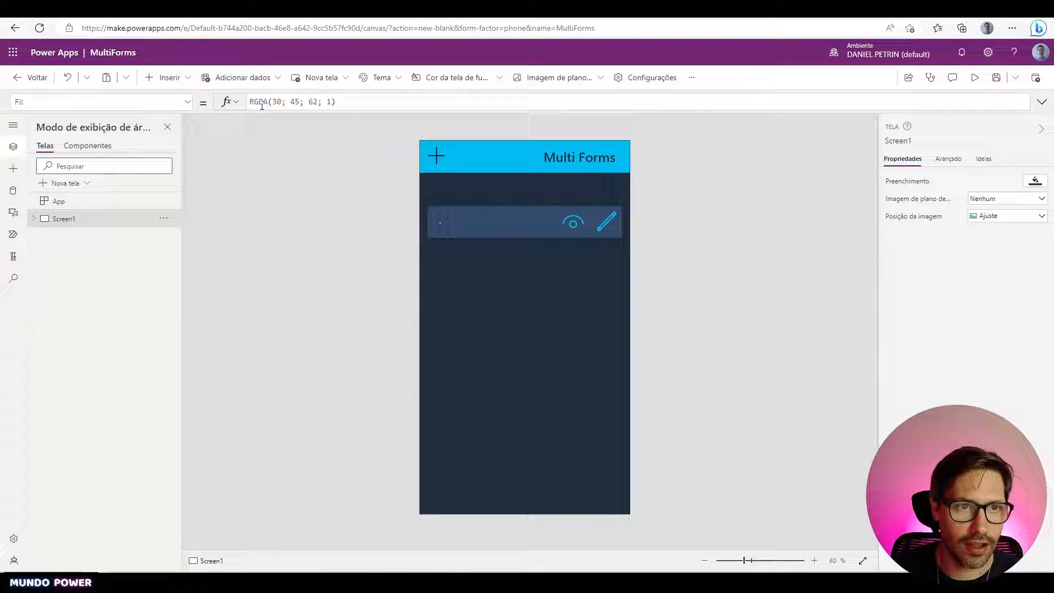
- Add a new blank screen, Screen3, and go back to Screen1
{"action": "left_click", "coordinate": [323, 77]}
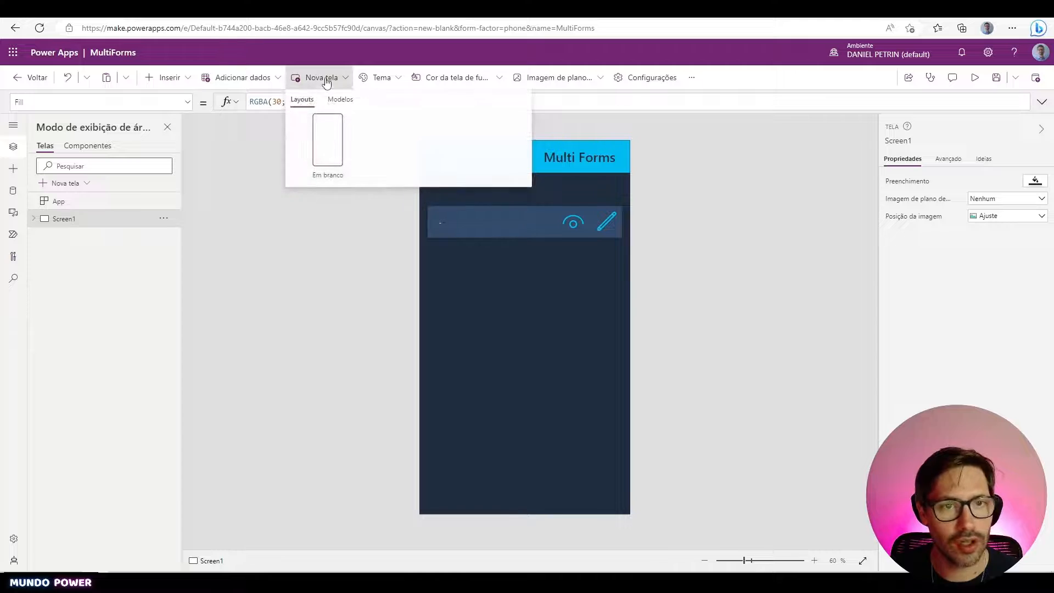
{"action": "left_click", "coordinate": [331, 138]}
{"action": "left_click", "coordinate": [137, 221]}
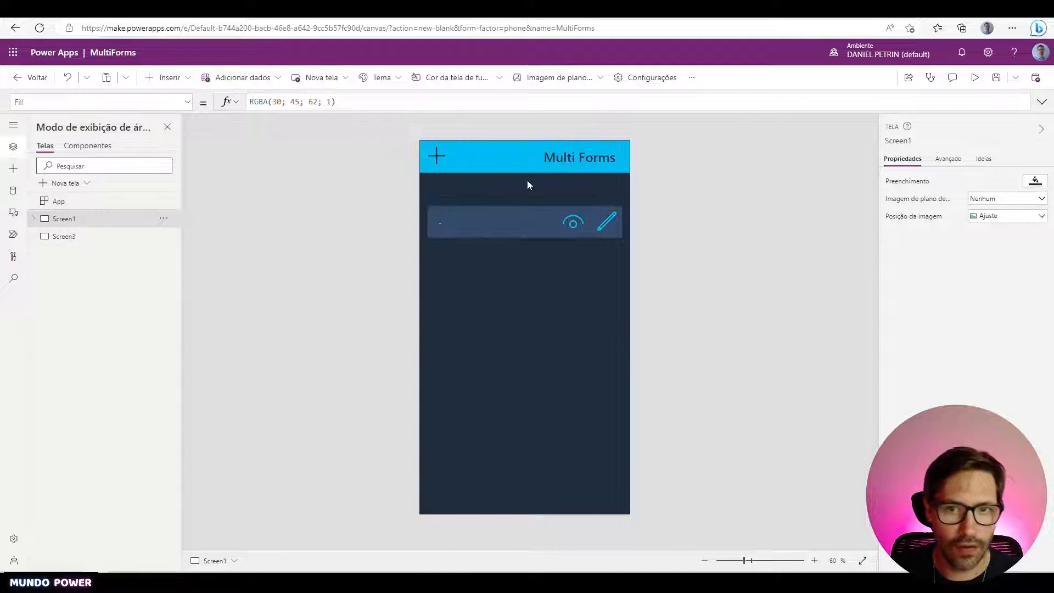
- Copy Screen1's Multi Forms header label and blue bar onto Screen3
{"action": "left_click", "coordinate": [571, 162]}
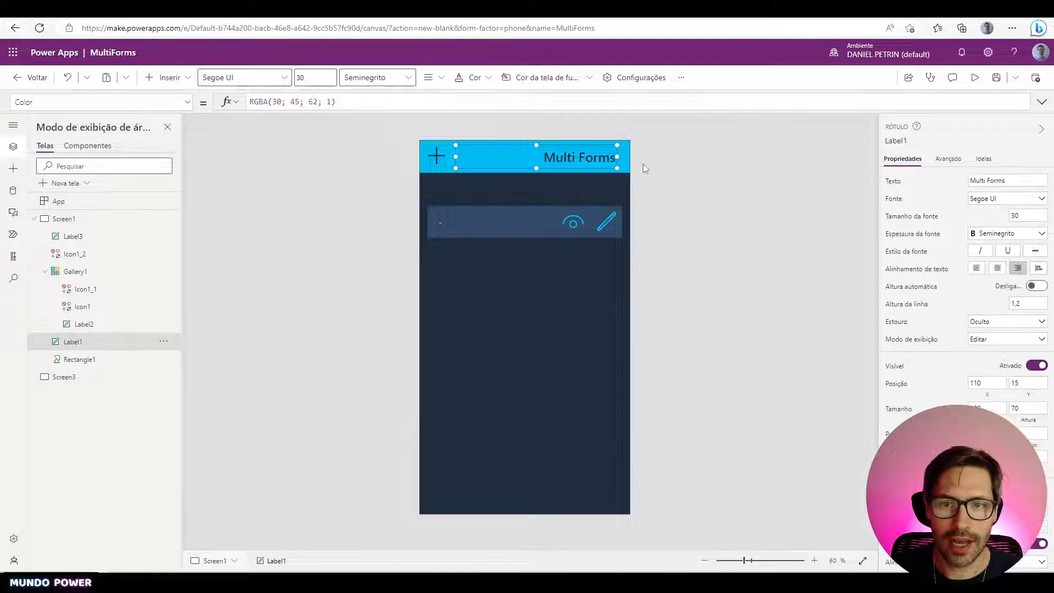
{"action": "left_click", "coordinate": [624, 159], "text": "ctrl"}
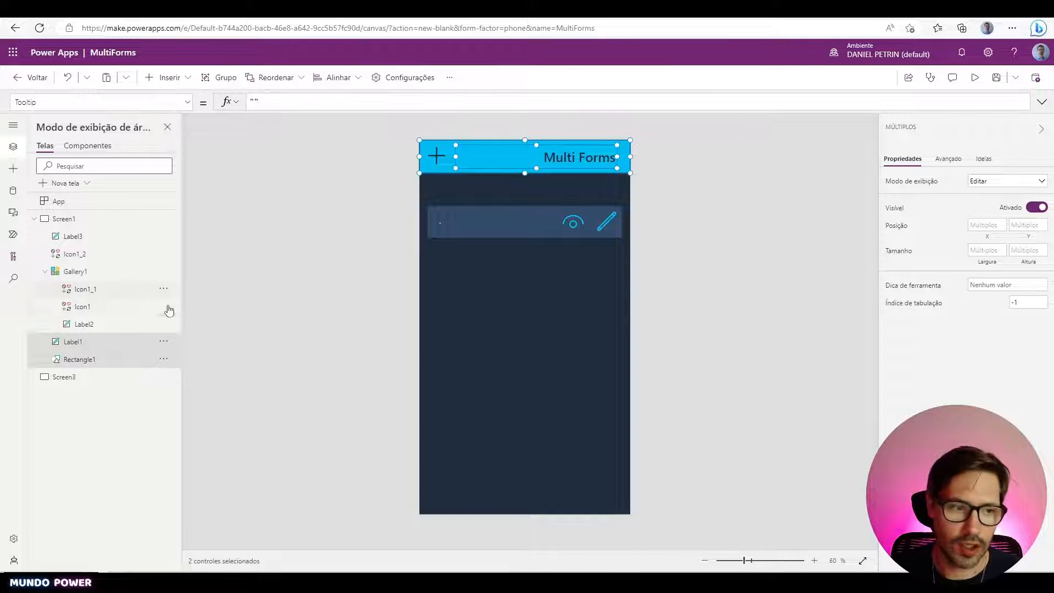
{"action": "left_click", "coordinate": [96, 377]}
{"action": "key", "text": "ctrl+v"}
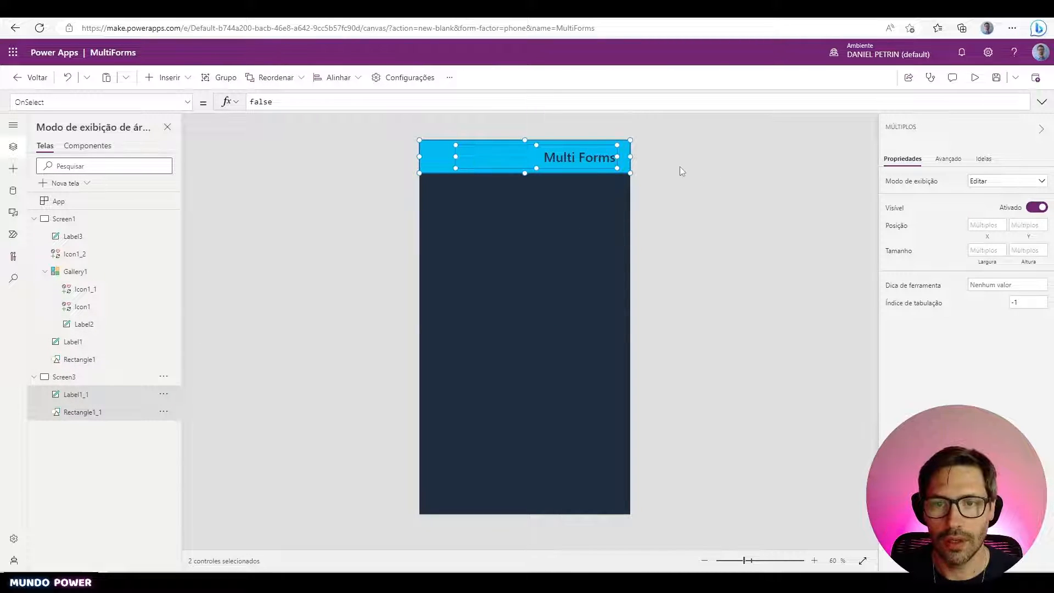
{"action": "left_click", "coordinate": [680, 171]}
{"action": "left_click", "coordinate": [583, 160]}
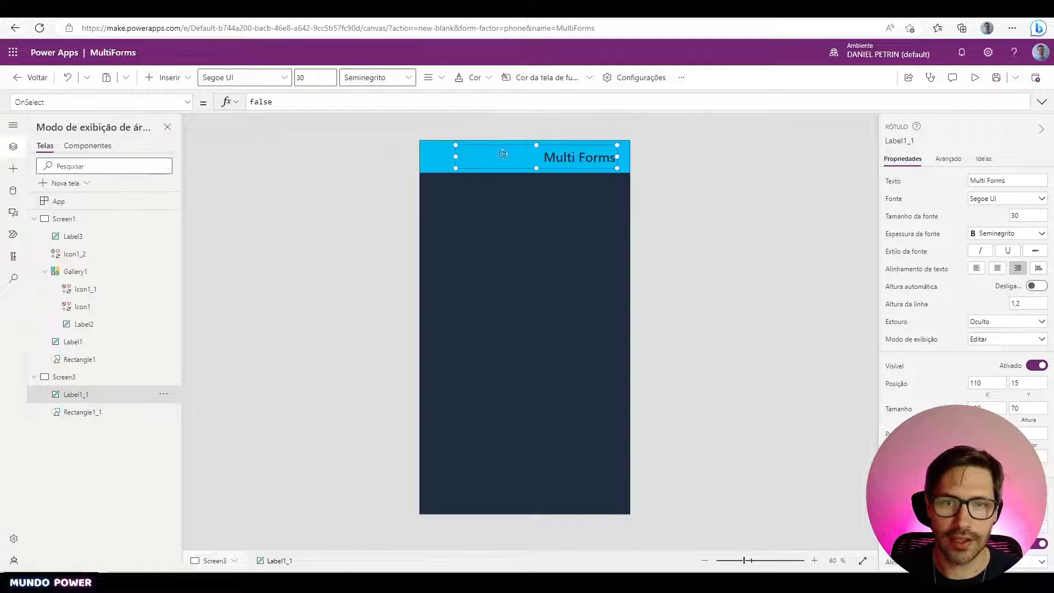
- Set the pasted label's Text to App.ActiveScreen.Name and begin renaming Screen3
{"action": "left_click", "coordinate": [165, 103]}
{"action": "type", "text": "Text"}
{"action": "key", "text": "Return"}
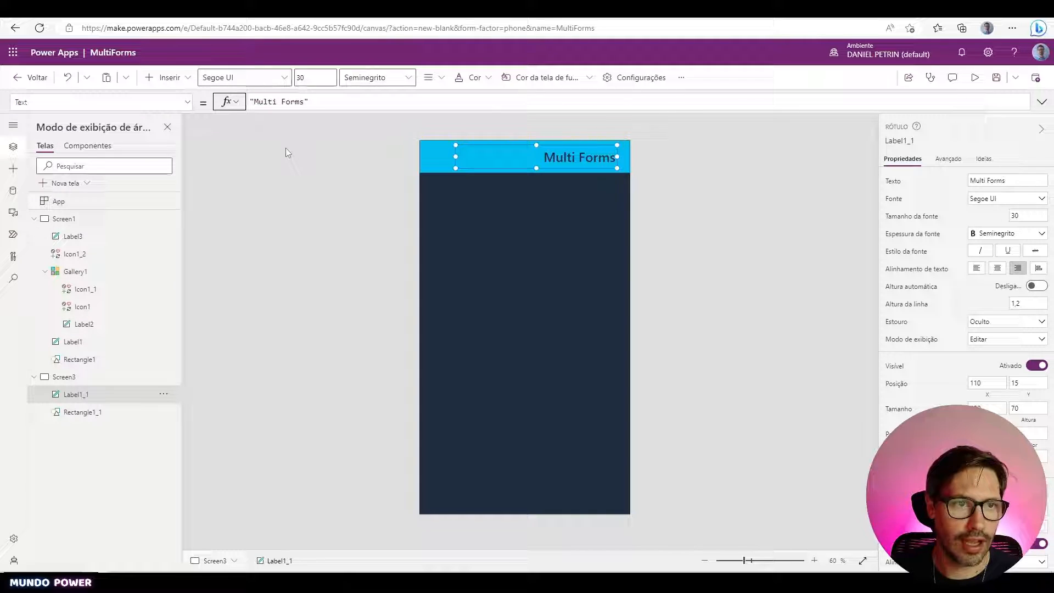
{"action": "triple_click", "coordinate": [326, 103]}
{"action": "type", "text": "App"}
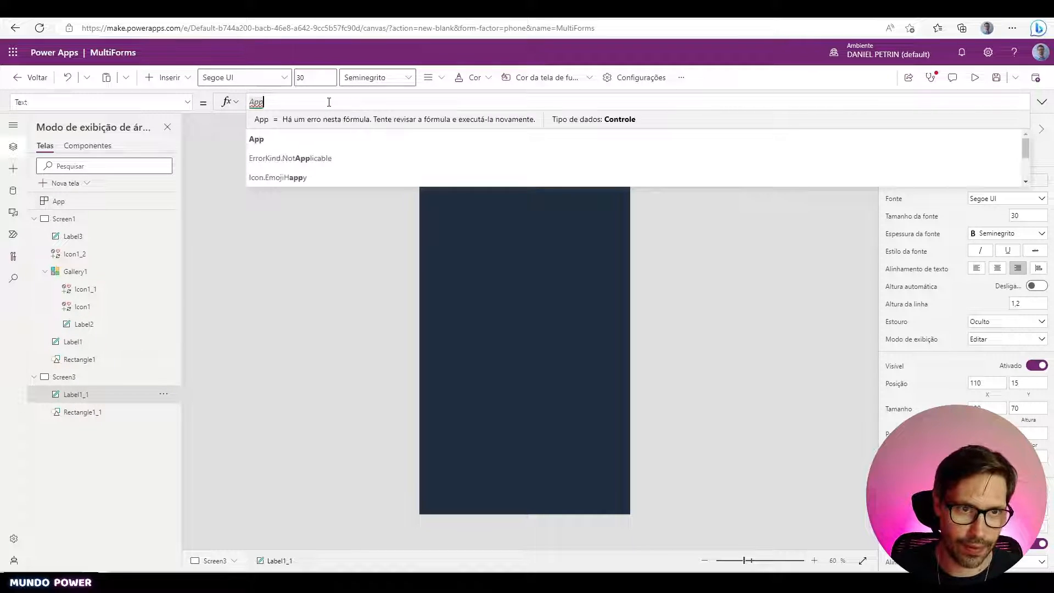
{"action": "type", "text": "."}
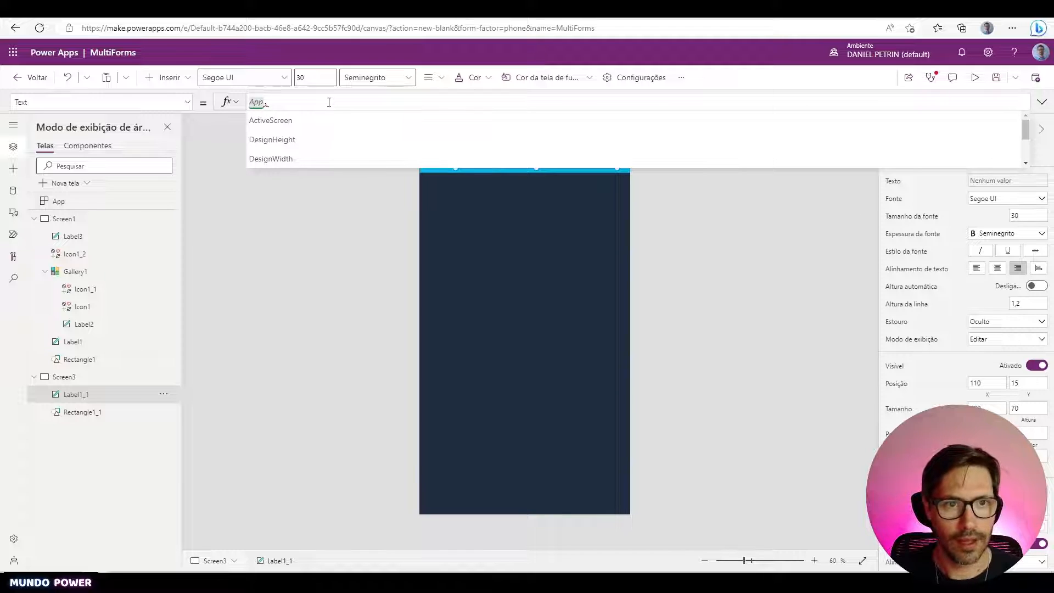
{"action": "key", "text": "Tab"}
{"action": "type", "text": "."}
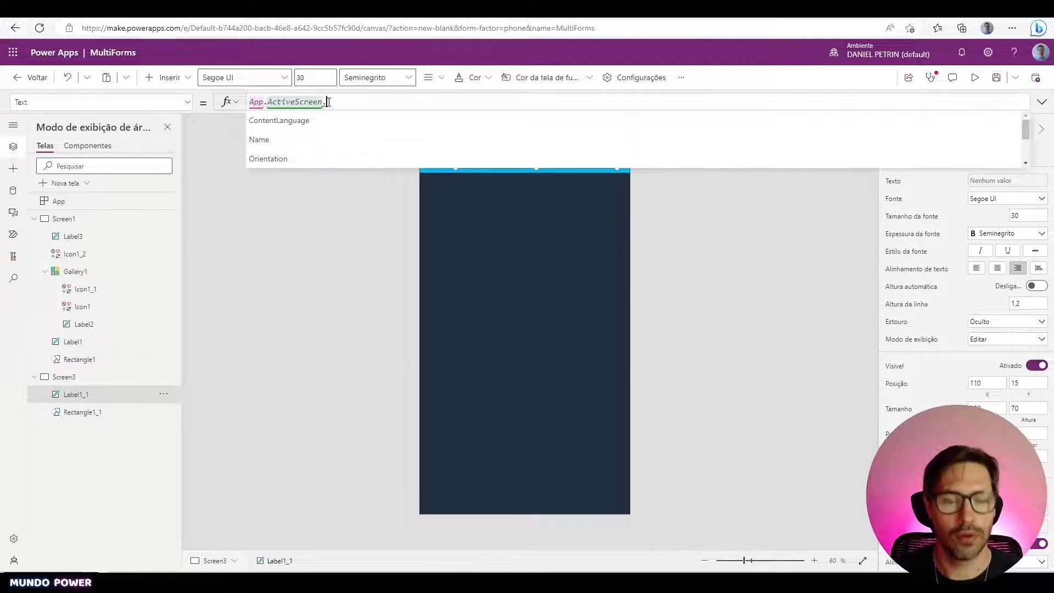
{"action": "left_click", "coordinate": [259, 139]}
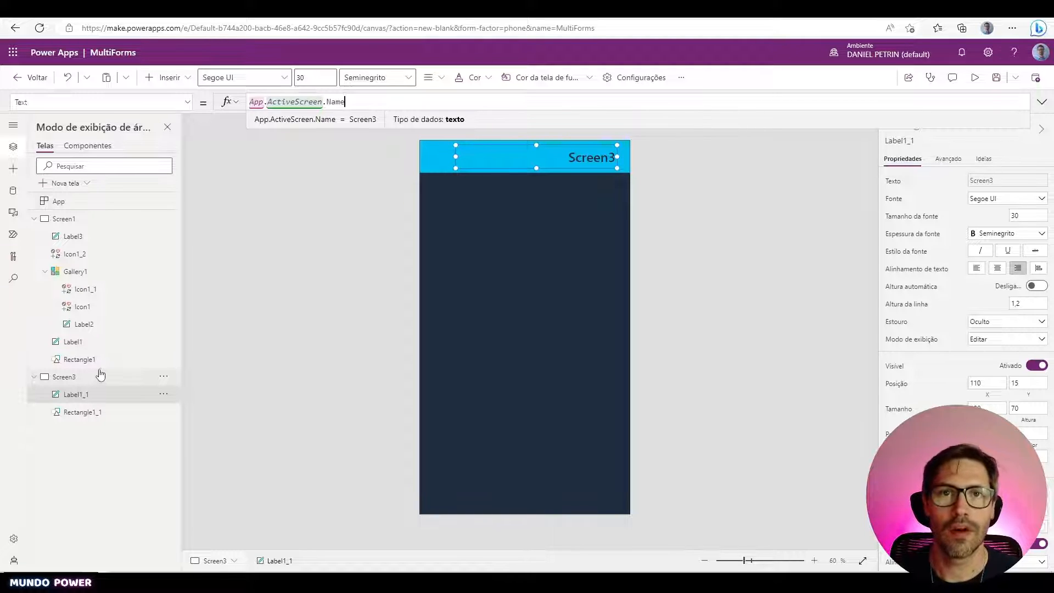
{"action": "left_click", "coordinate": [112, 348]}
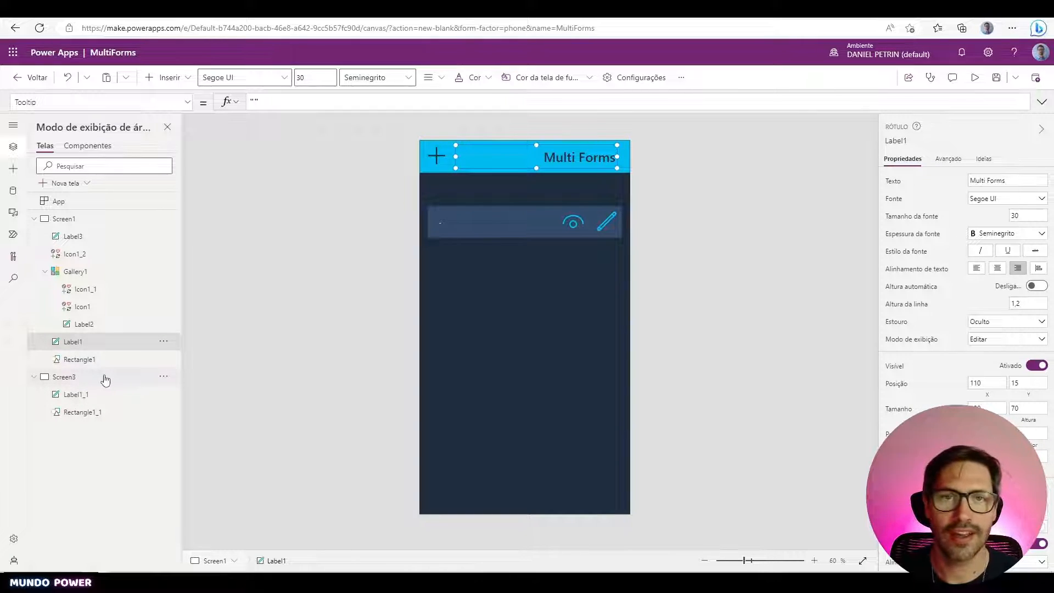
{"action": "double_click", "coordinate": [106, 378]}
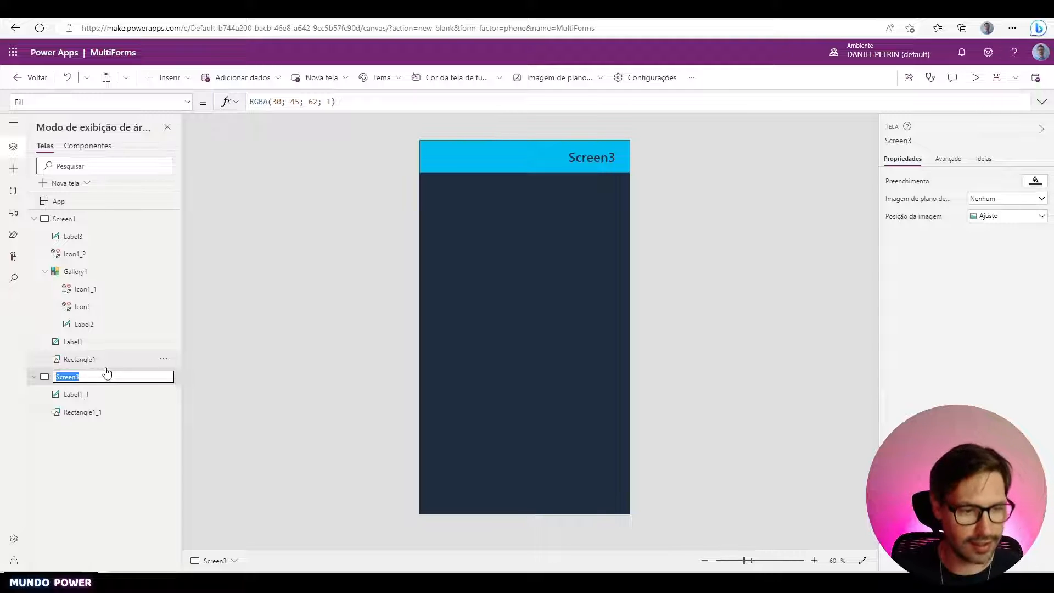
- Rename the new screen to 'Form 1 Screen'
{"action": "type", "text": "Form 1"}
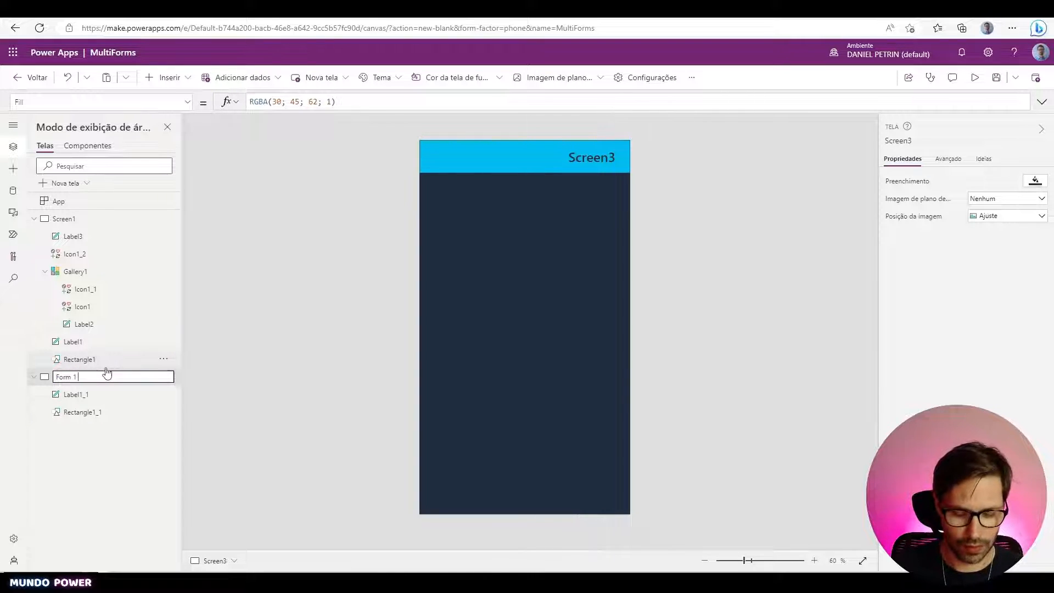
{"action": "type", "text": " Screen"}
{"action": "key", "text": "Return"}
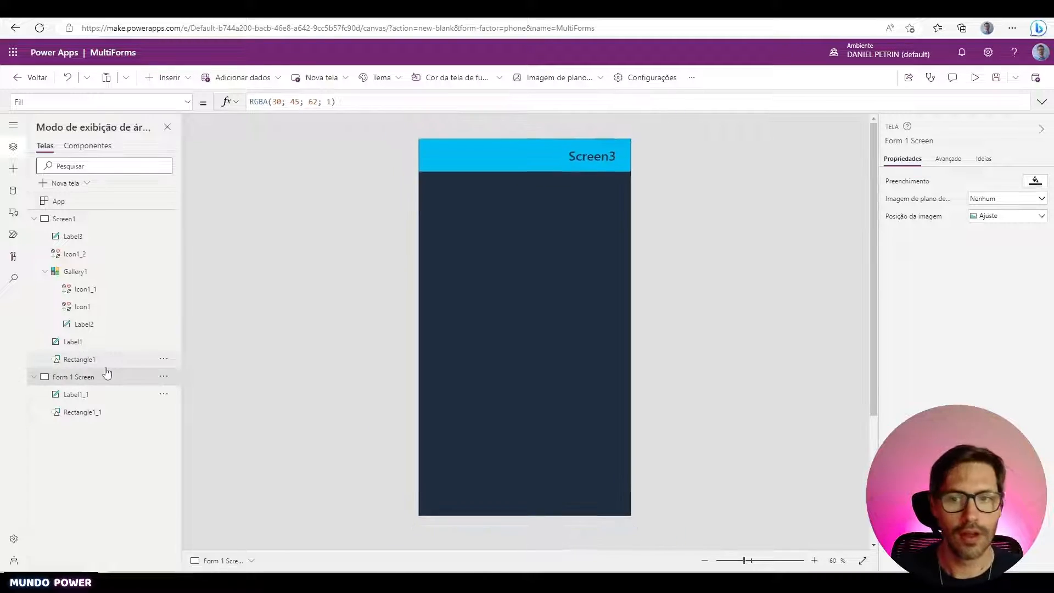
{"action": "left_click", "coordinate": [127, 395]}
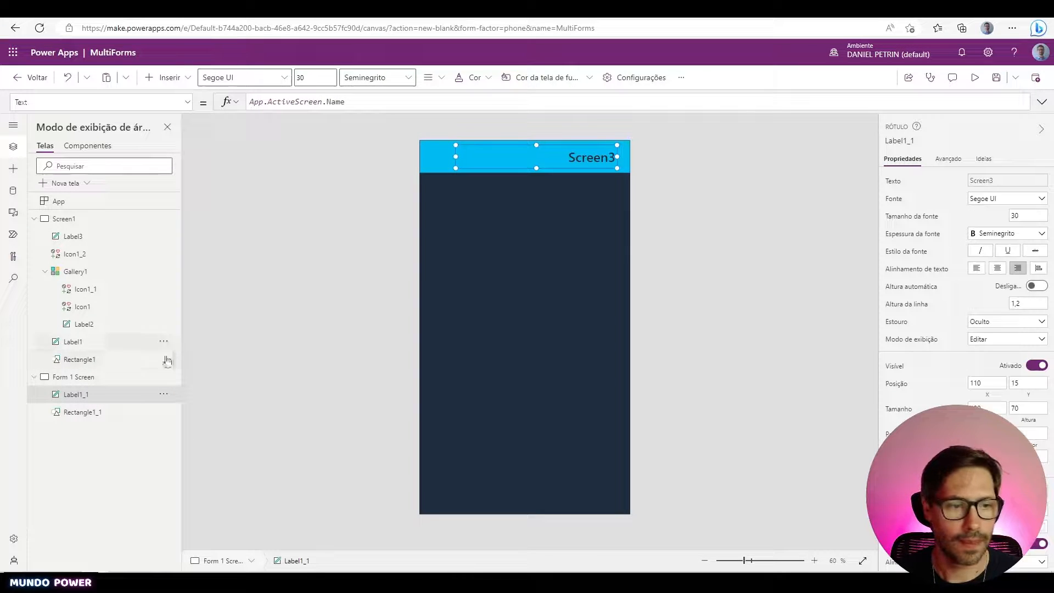
{"action": "left_click", "coordinate": [108, 378]}
- Replace the header label's Text formula with App.ActiveScreen.Name
{"action": "left_click", "coordinate": [582, 159]}
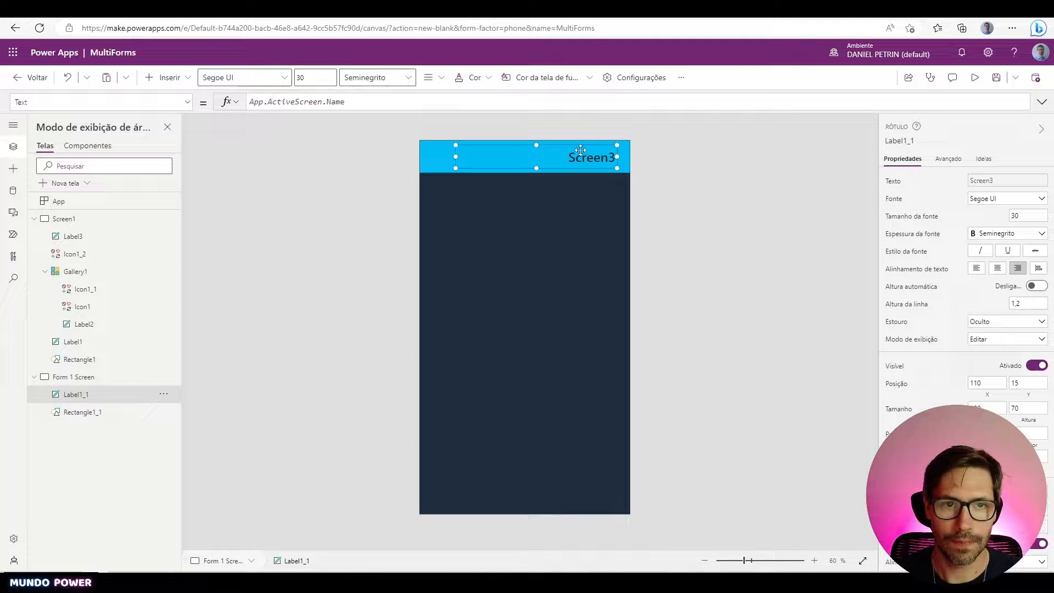
{"action": "left_click", "coordinate": [413, 104]}
{"action": "key", "text": "ctrl+a"}
{"action": "key", "text": "BackSpace"}
{"action": "type", "text": "App.ActiveScreen.Name"}
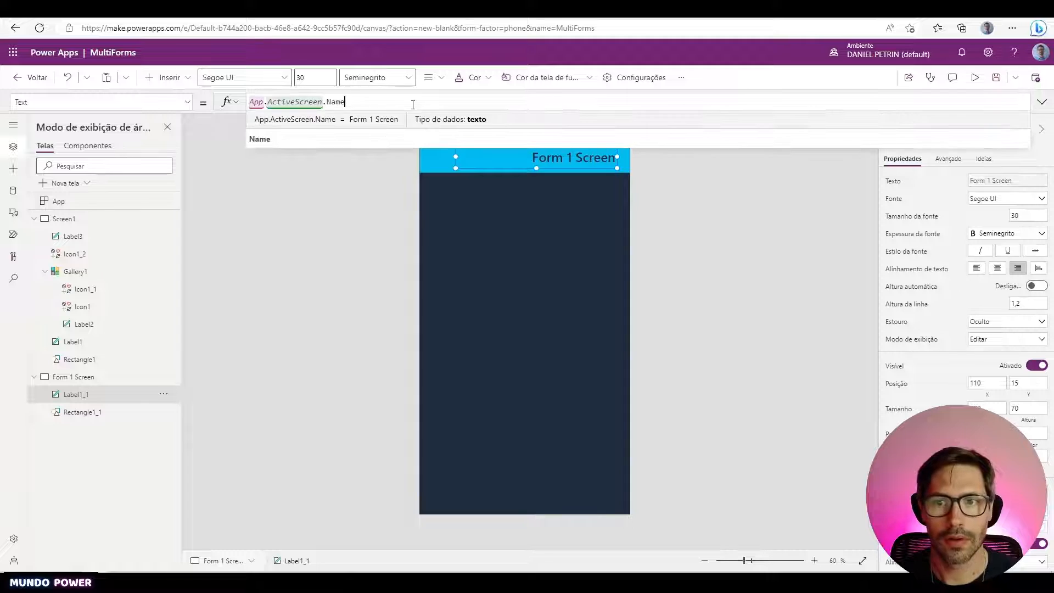
{"action": "left_click", "coordinate": [743, 224]}
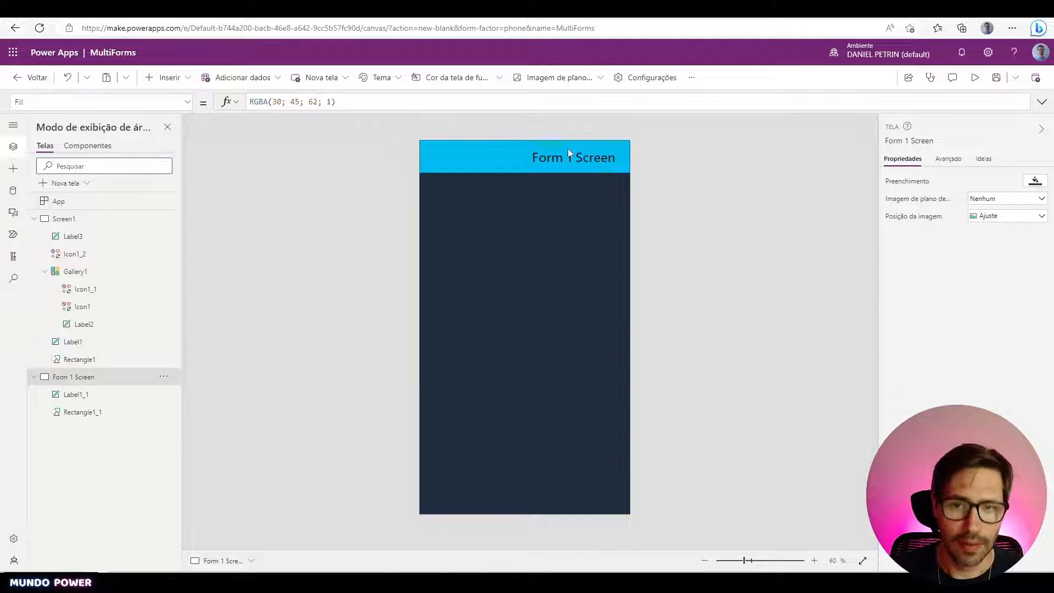
- Nudge the header label slightly to the right
{"action": "left_click", "coordinate": [588, 159]}
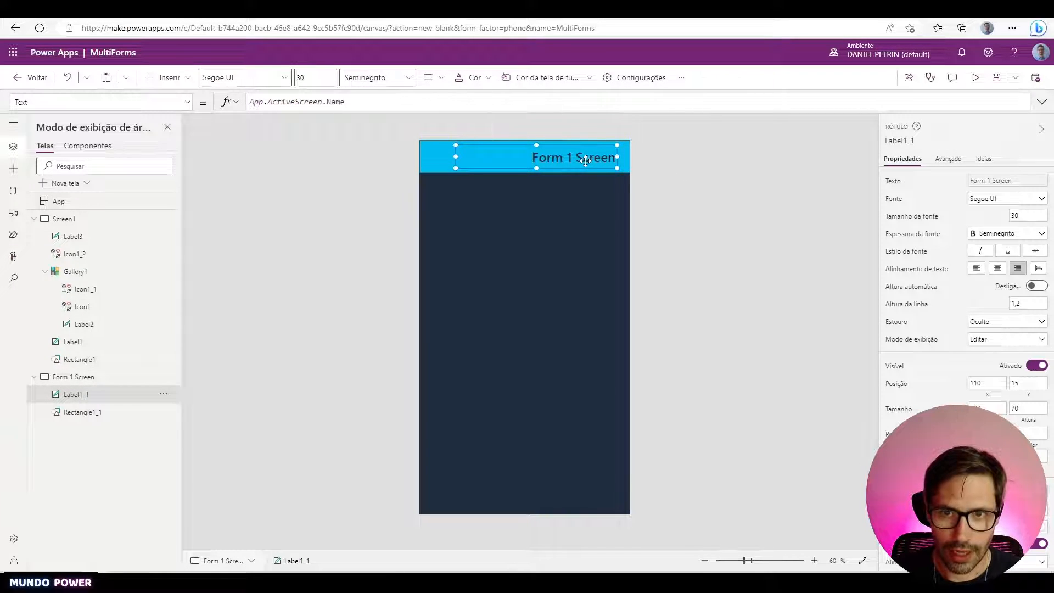
{"action": "left_click_drag", "start_coordinate": [622, 161], "coordinate": [628, 161]}
{"action": "left_click", "coordinate": [628, 161]}
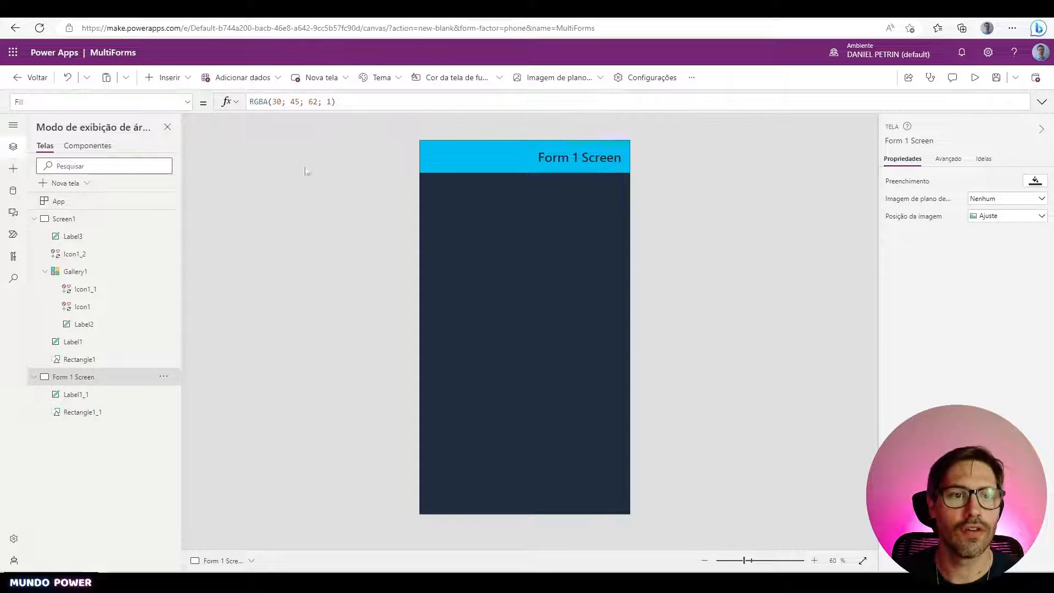
- Insert a display form below the header and set its data source to FormularioGrande
{"action": "left_click", "coordinate": [186, 86]}
{"action": "type", "text": "Fo"}
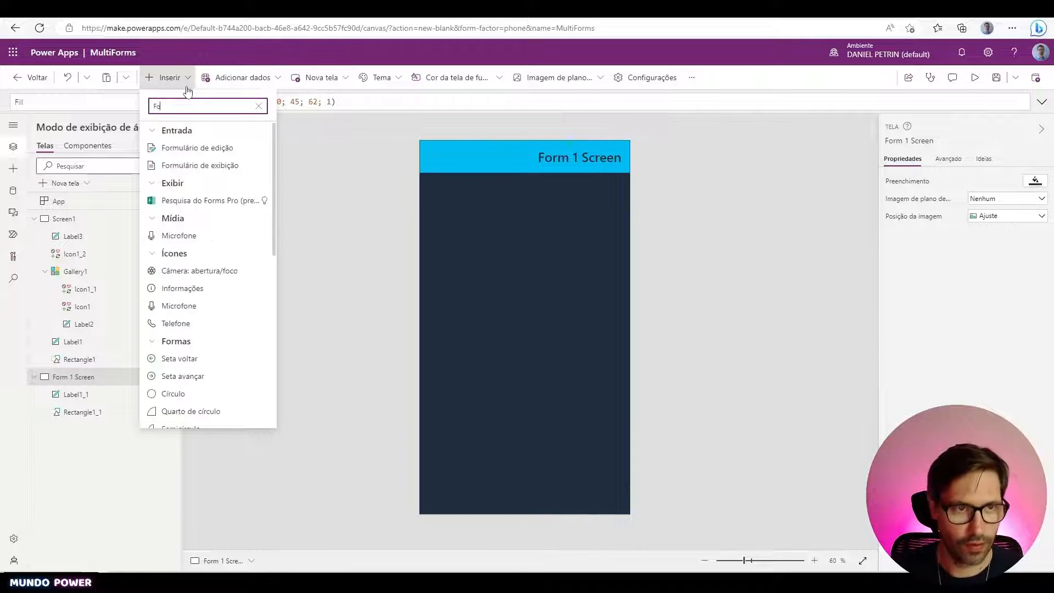
{"action": "type", "text": "rm"}
{"action": "left_click", "coordinate": [209, 166]}
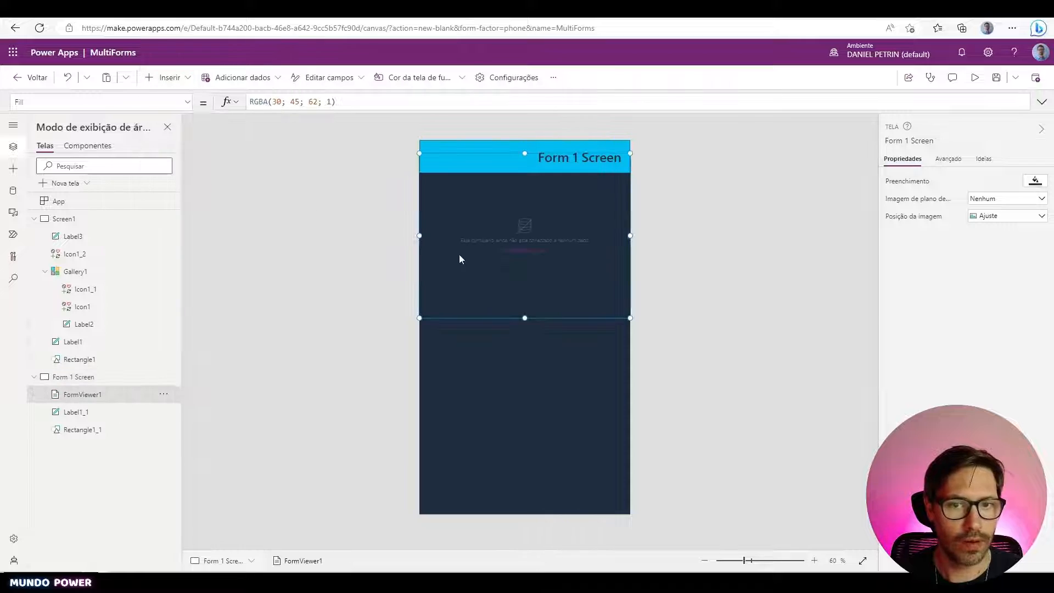
{"action": "left_click_drag", "start_coordinate": [580, 317], "coordinate": [556, 455]}
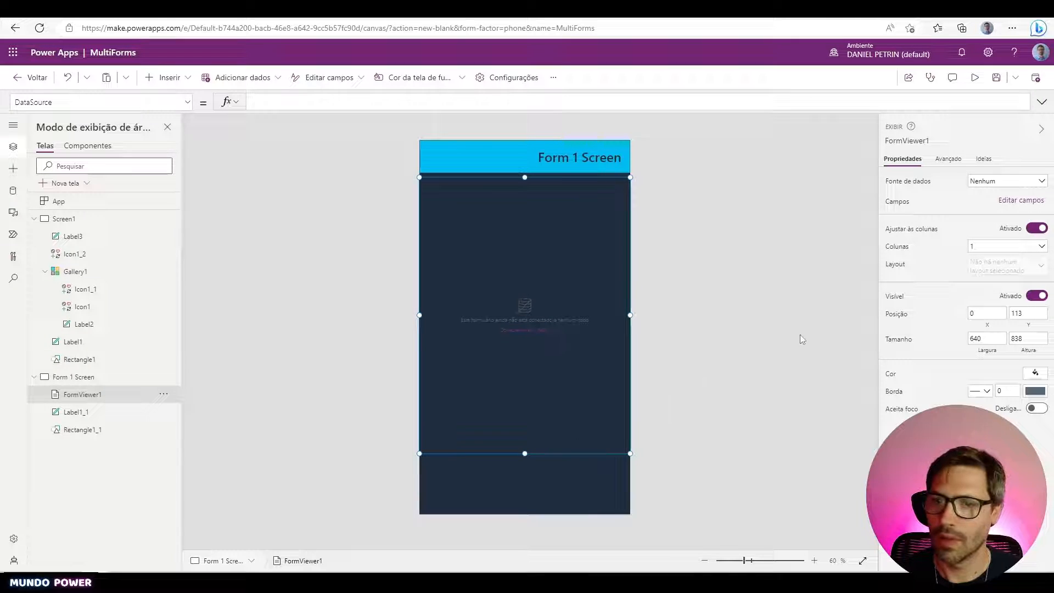
{"action": "left_click", "coordinate": [995, 188]}
{"action": "left_click", "coordinate": [993, 268]}
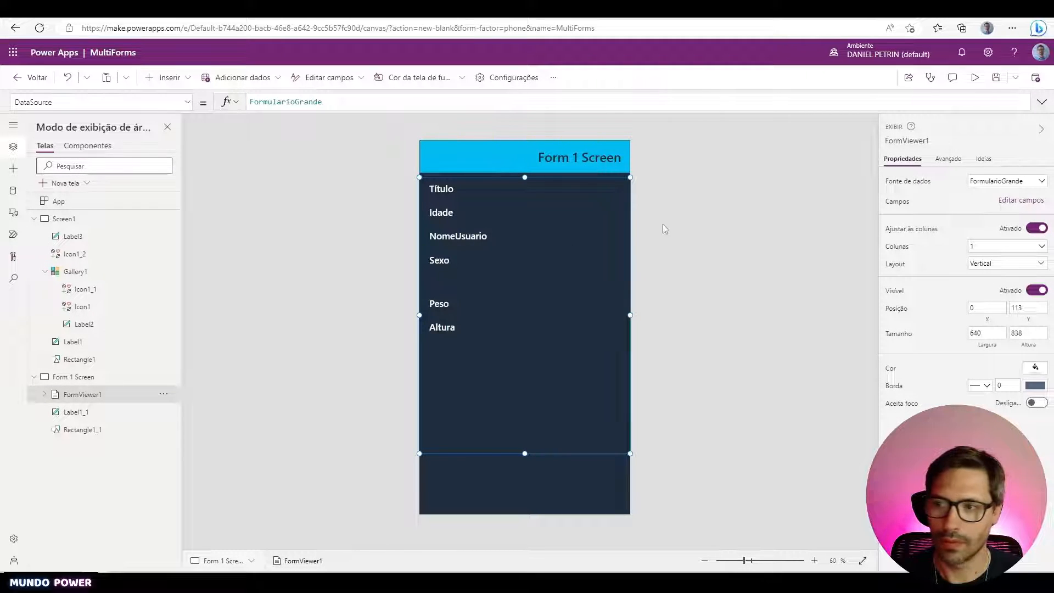
{"action": "left_click", "coordinate": [593, 432]}
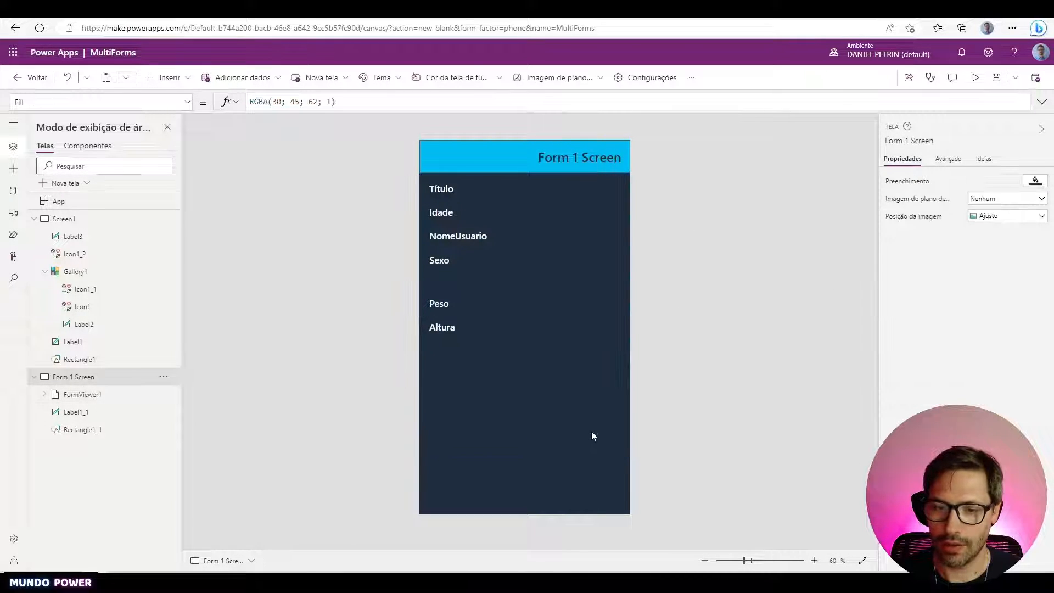
{"action": "left_click", "coordinate": [592, 433]}
- Replace the display form with an edit form bound to FormularioGrande and make it taller
{"action": "key", "text": "Delete"}
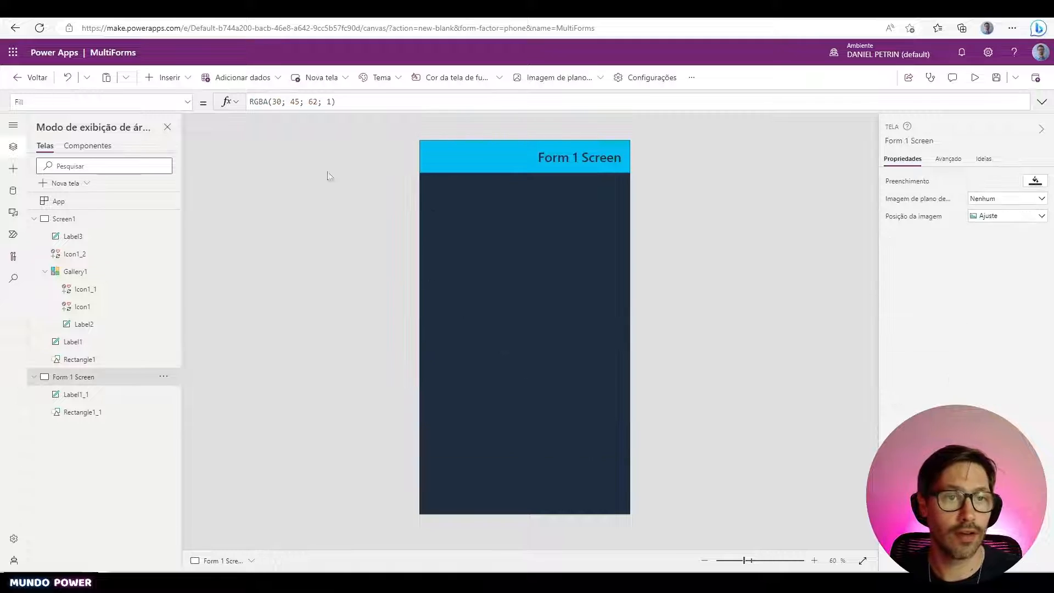
{"action": "left_click", "coordinate": [175, 78]}
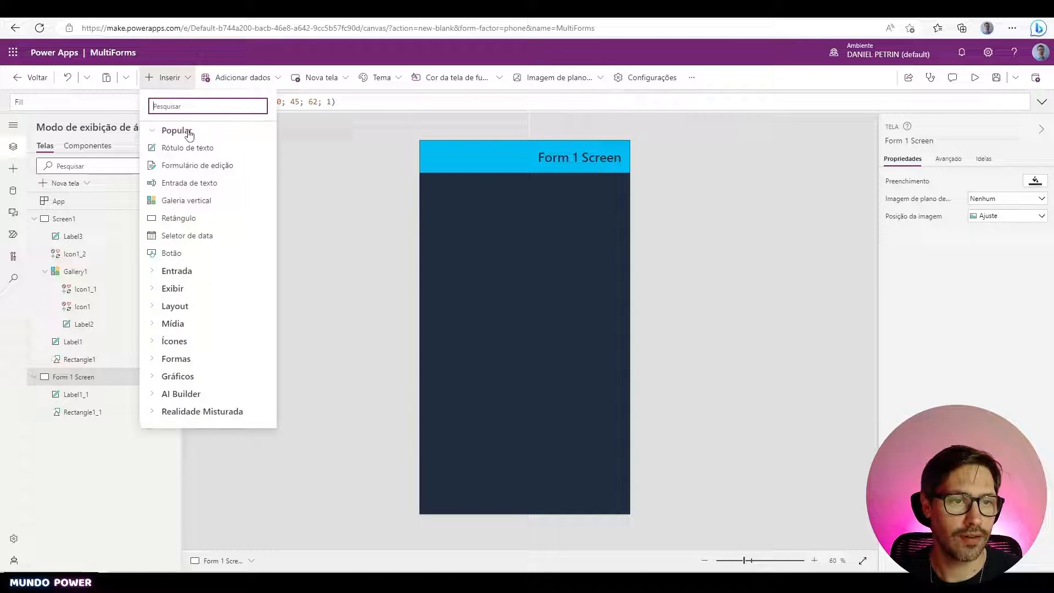
{"action": "left_click", "coordinate": [205, 168]}
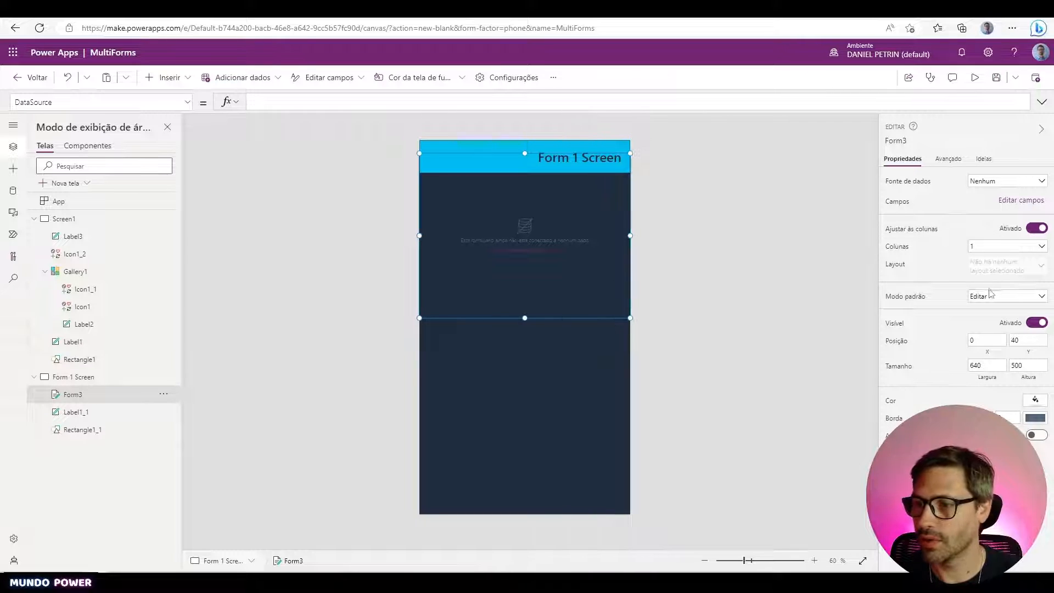
{"action": "left_click", "coordinate": [983, 183]}
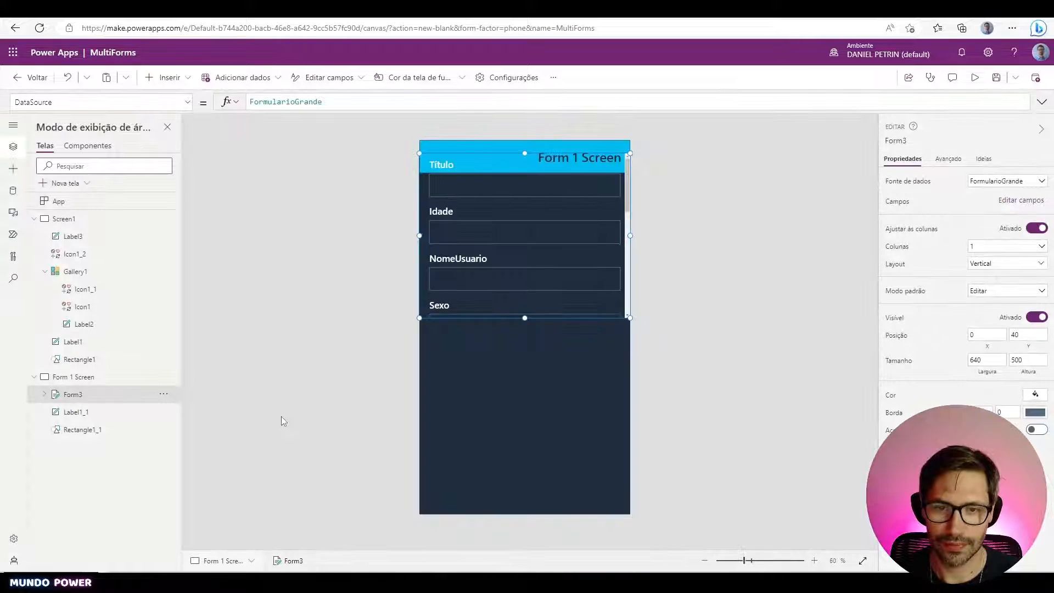
{"action": "left_click_drag", "start_coordinate": [526, 316], "coordinate": [511, 422]}
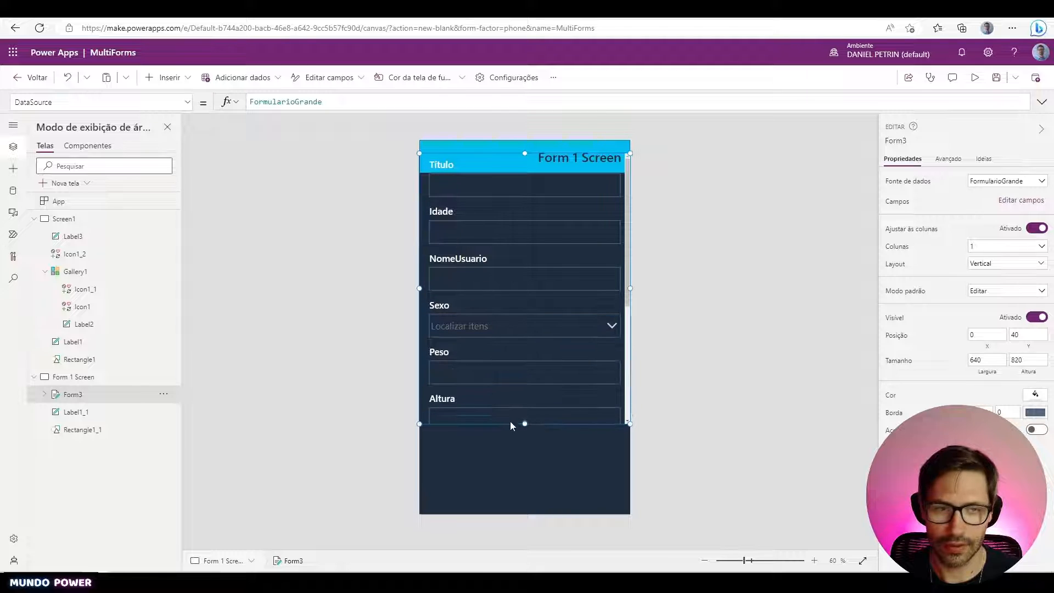
- Extend Form3 further down to height 904 and move it below the header
{"action": "left_click", "coordinate": [167, 77]}
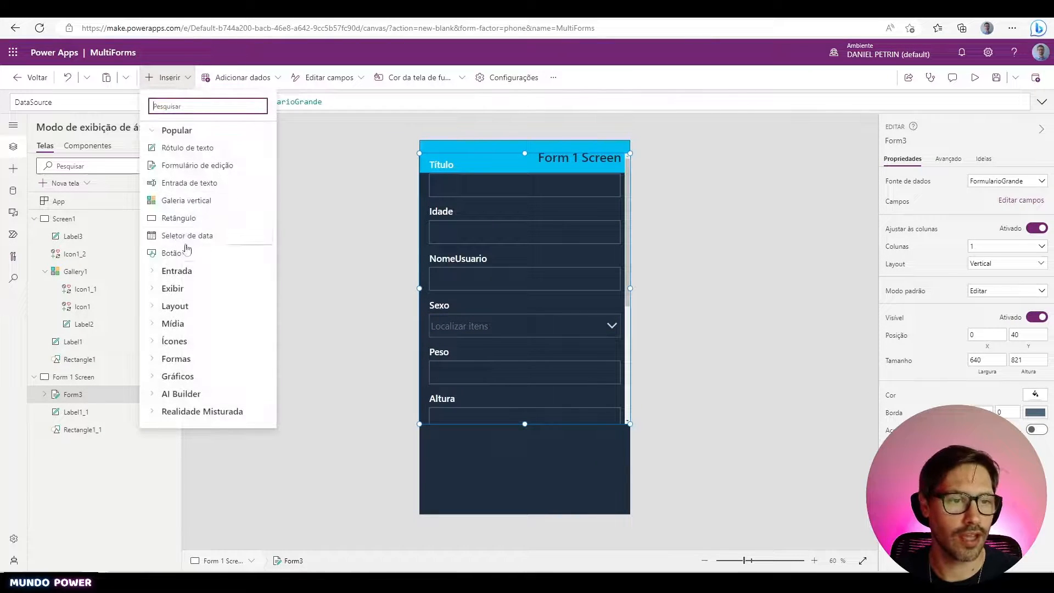
{"action": "type", "text": "for"}
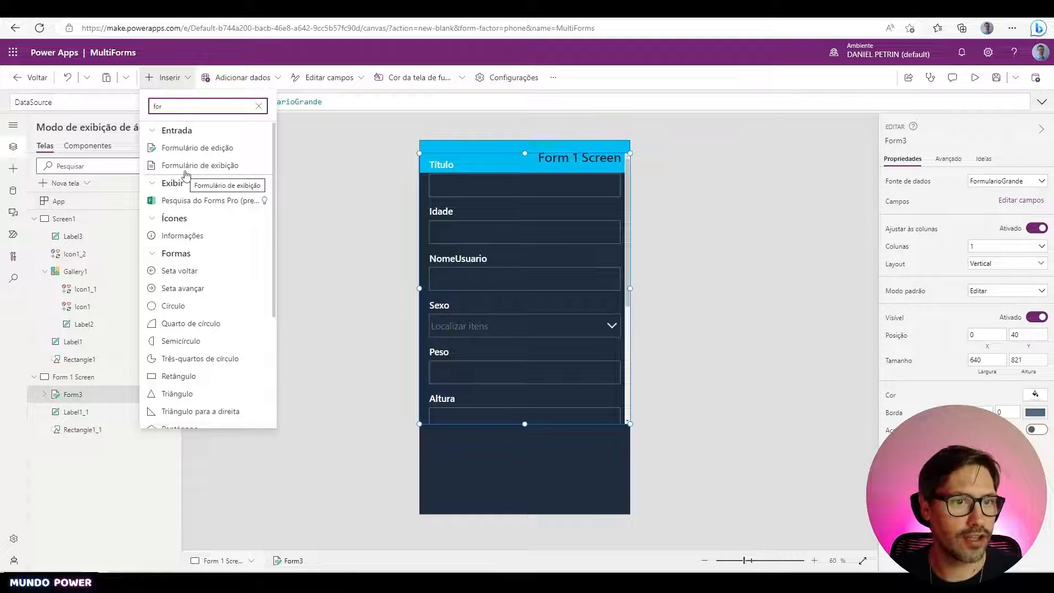
{"action": "left_click", "coordinate": [340, 159]}
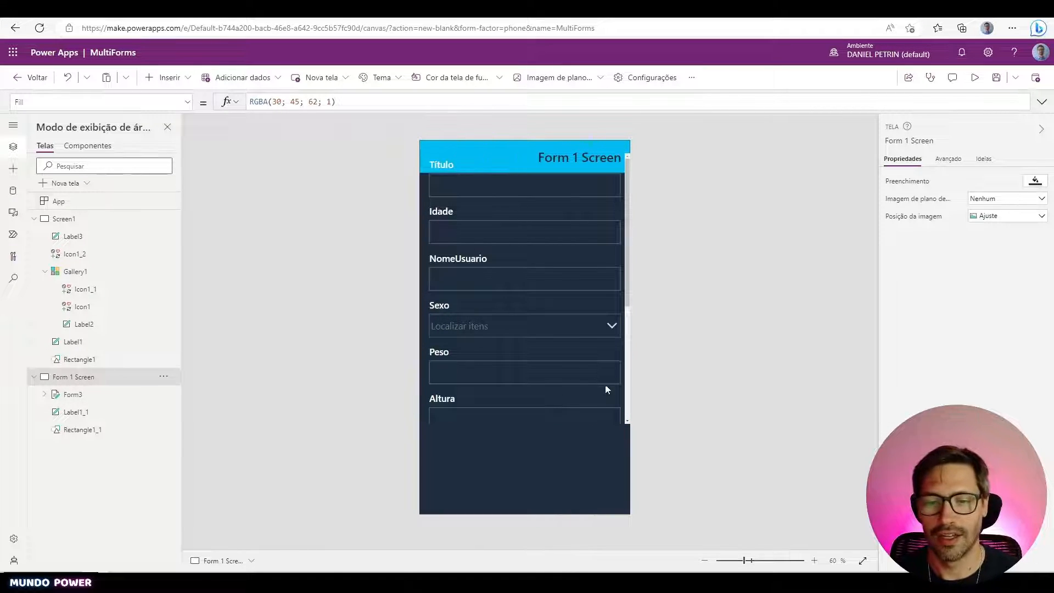
{"action": "left_click", "coordinate": [628, 301]}
{"action": "left_click_drag", "start_coordinate": [523, 423], "coordinate": [523, 449]}
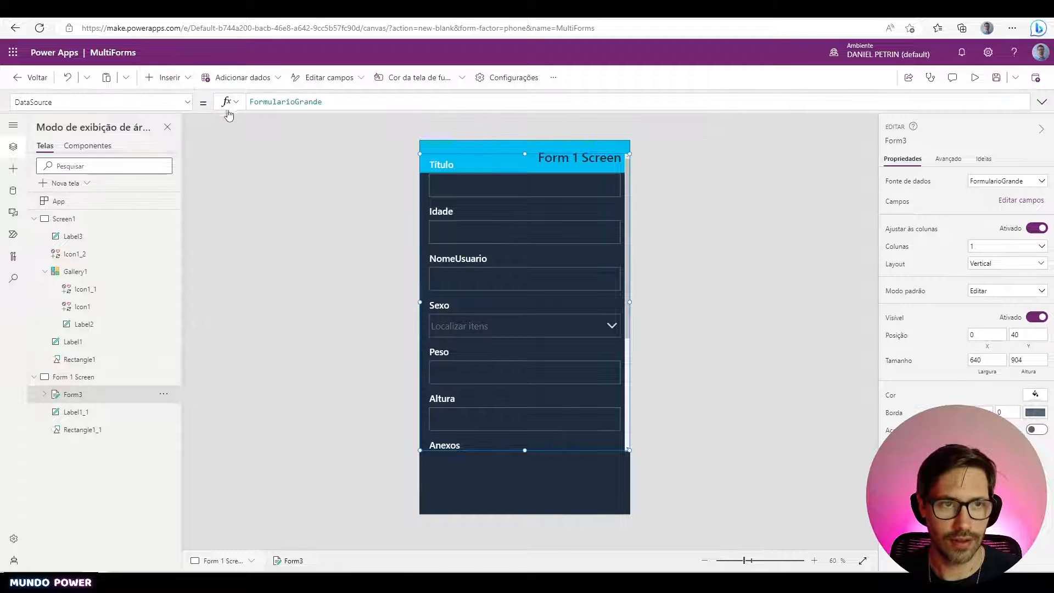
{"action": "left_click_drag", "start_coordinate": [538, 449], "coordinate": [538, 479]}
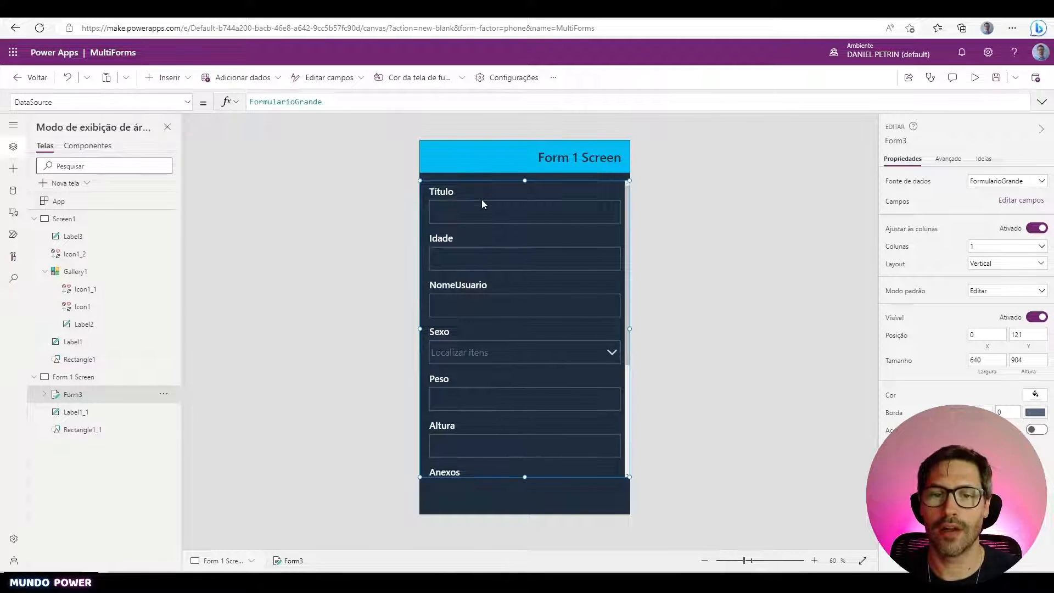
- Delete the Título and Anexos cards from Form3 and shorten the form
{"action": "left_click", "coordinate": [426, 206]}
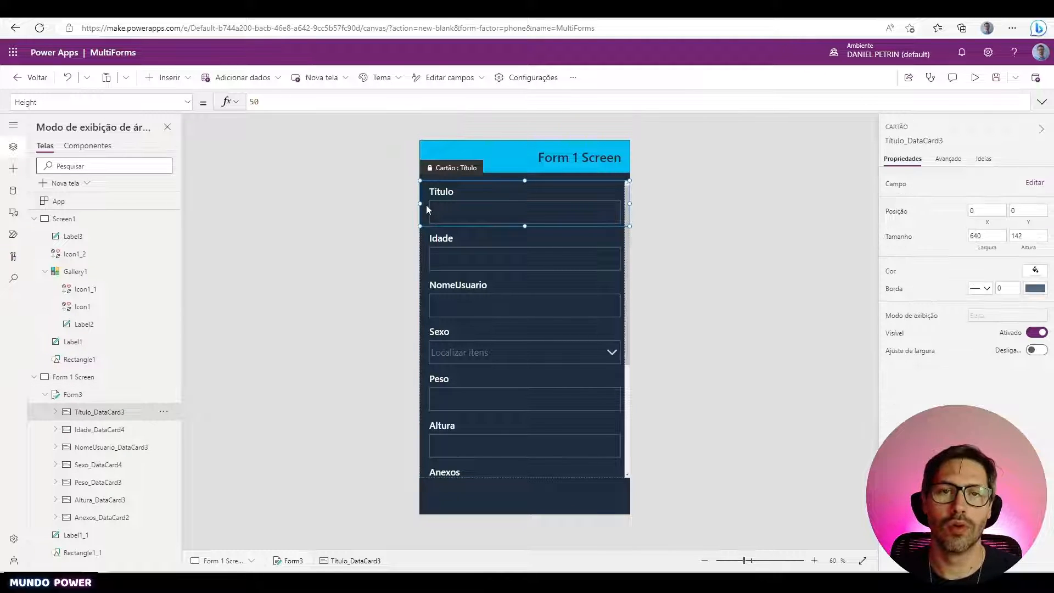
{"action": "key", "text": "Delete"}
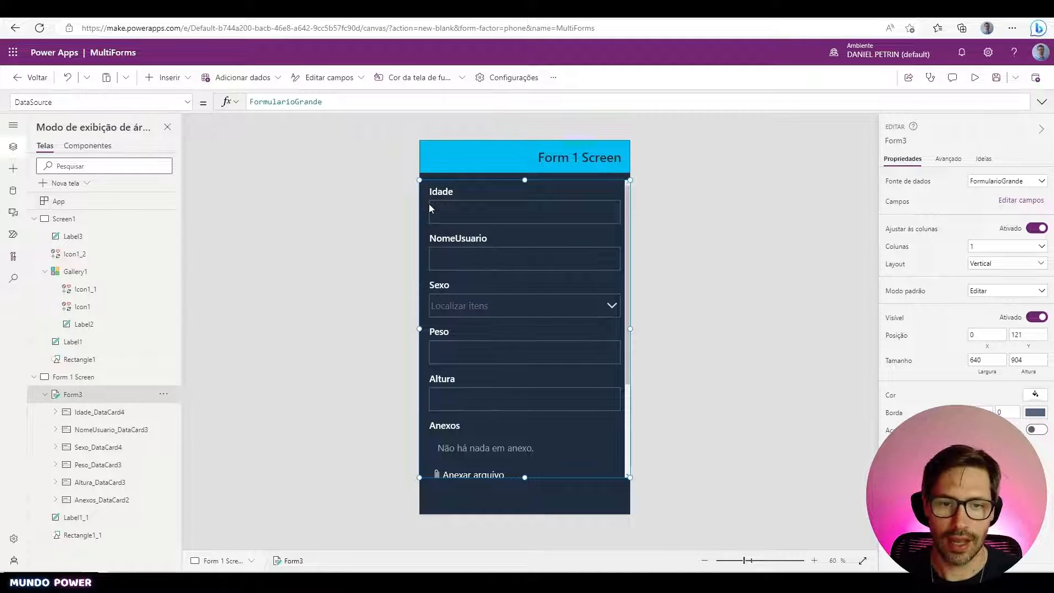
{"action": "scroll", "coordinate": [442, 324], "scroll_direction": "down", "scroll_amount": 2}
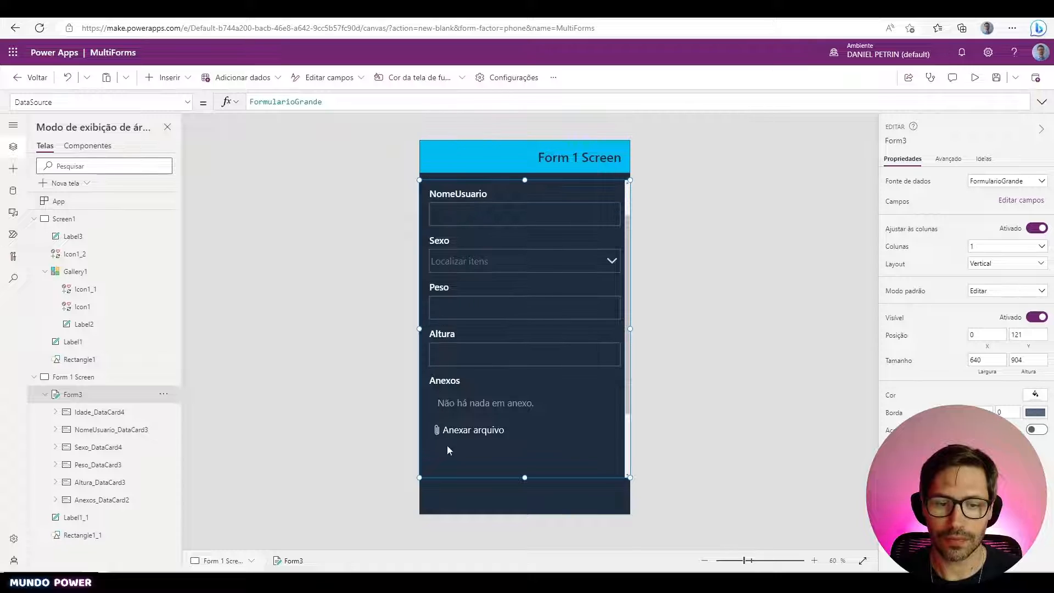
{"action": "left_click", "coordinate": [555, 438]}
{"action": "key", "text": "Delete"}
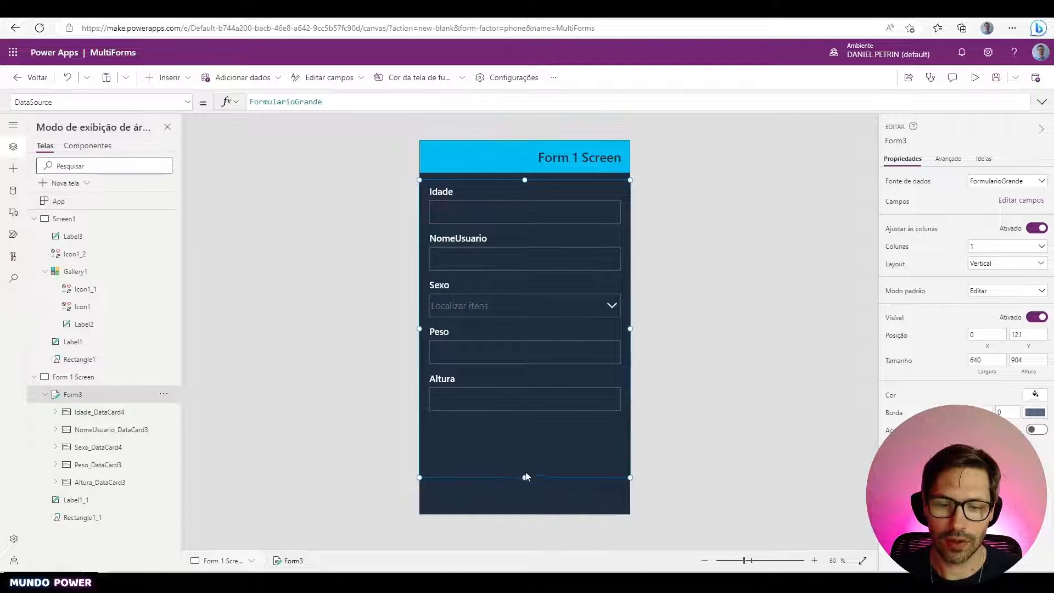
{"action": "left_click_drag", "start_coordinate": [526, 477], "coordinate": [525, 429]}
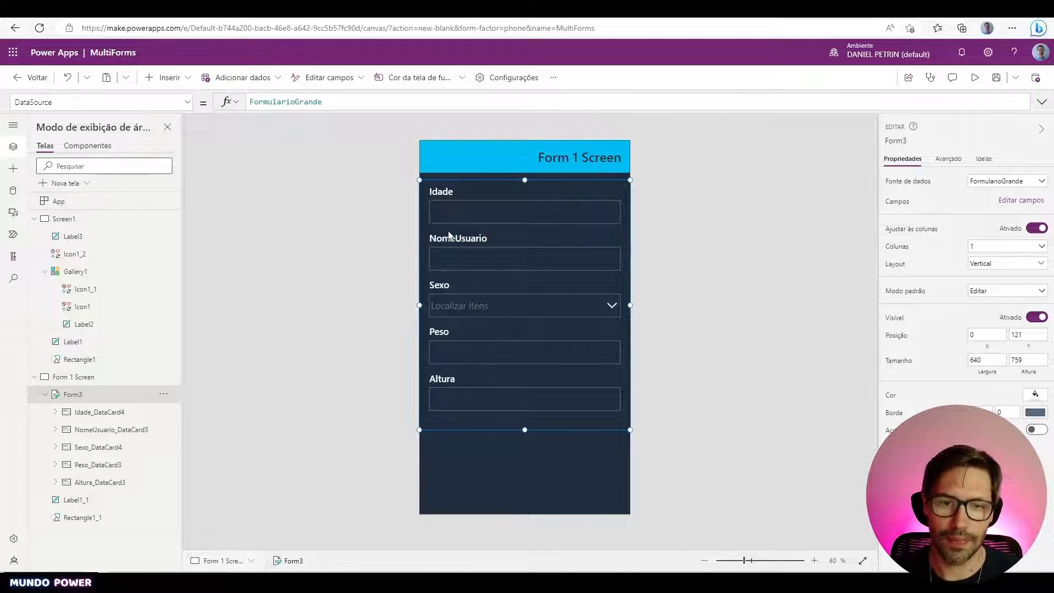
- Delete the Idade, Sexo, Peso and Altura cards, then lower Form3's top edge to Y 249
{"action": "left_click", "coordinate": [429, 215]}
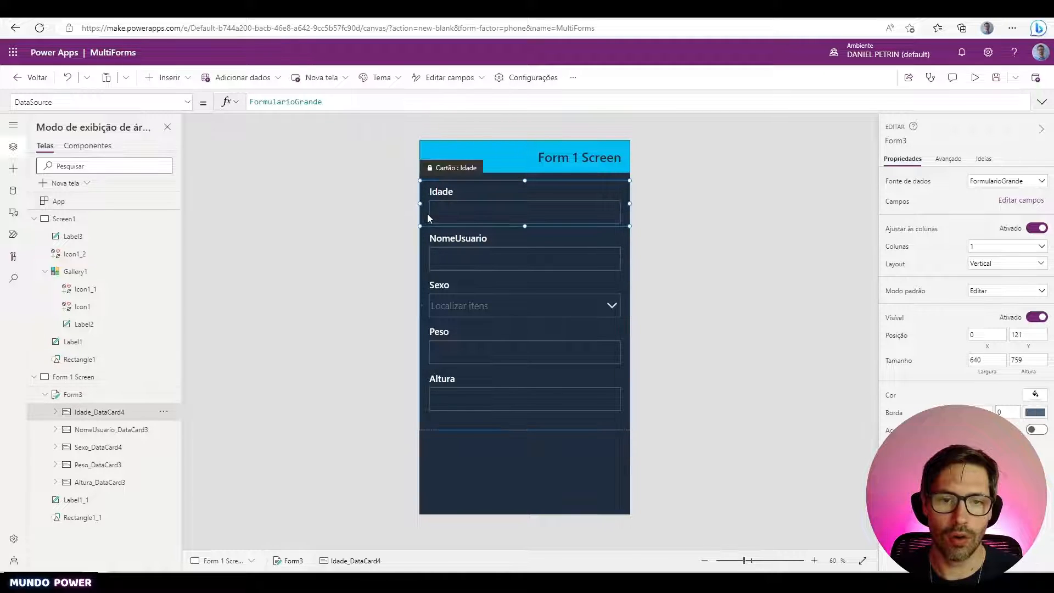
{"action": "key", "text": "Delete"}
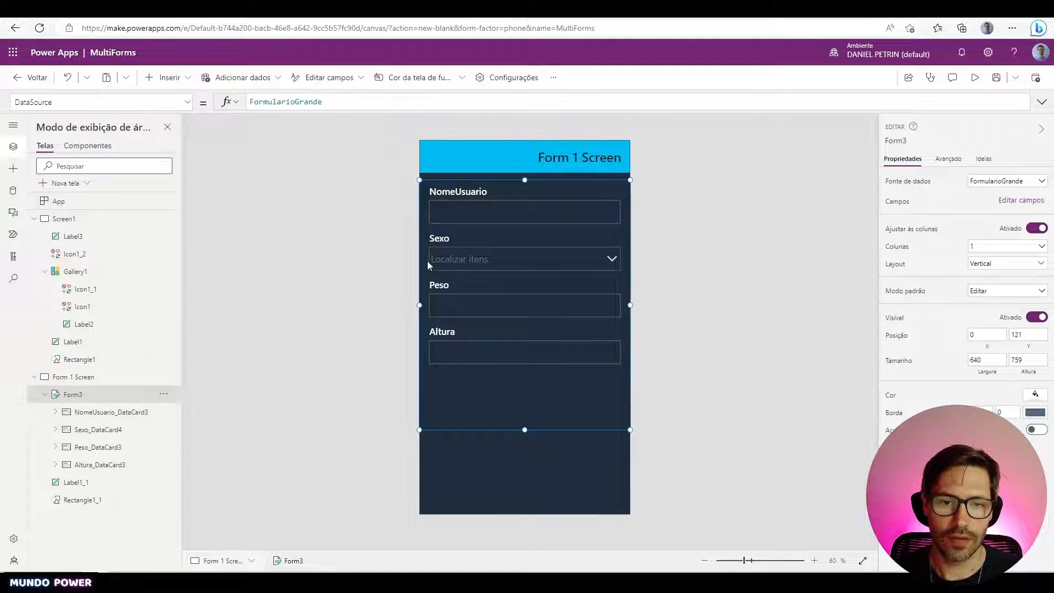
{"action": "left_click", "coordinate": [427, 261]}
{"action": "key", "text": "Delete"}
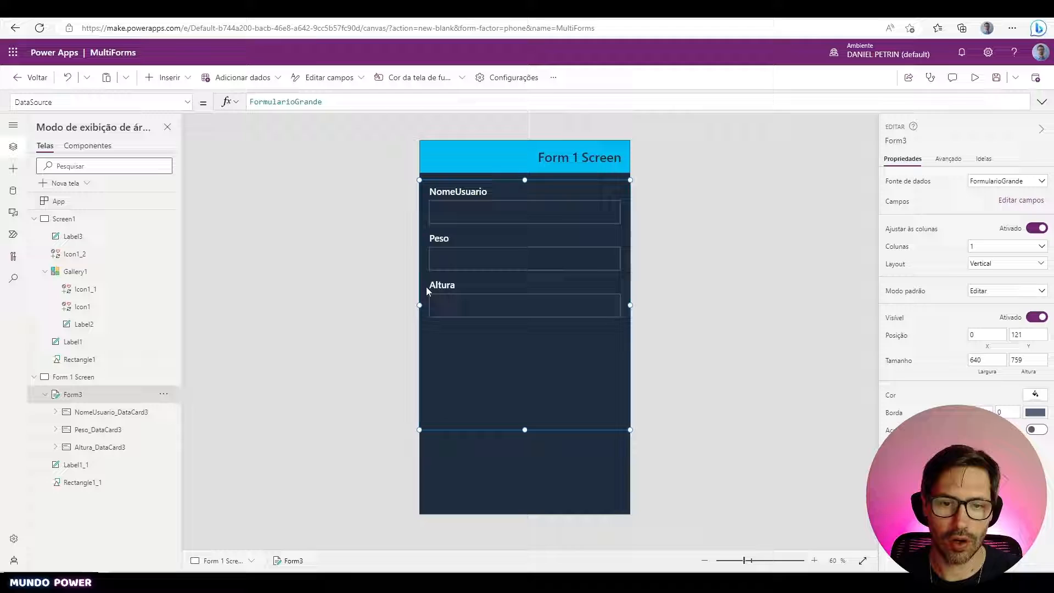
{"action": "left_click", "coordinate": [424, 249]}
{"action": "key", "text": "Delete"}
{"action": "left_click", "coordinate": [426, 256]}
{"action": "key", "text": "Delete"}
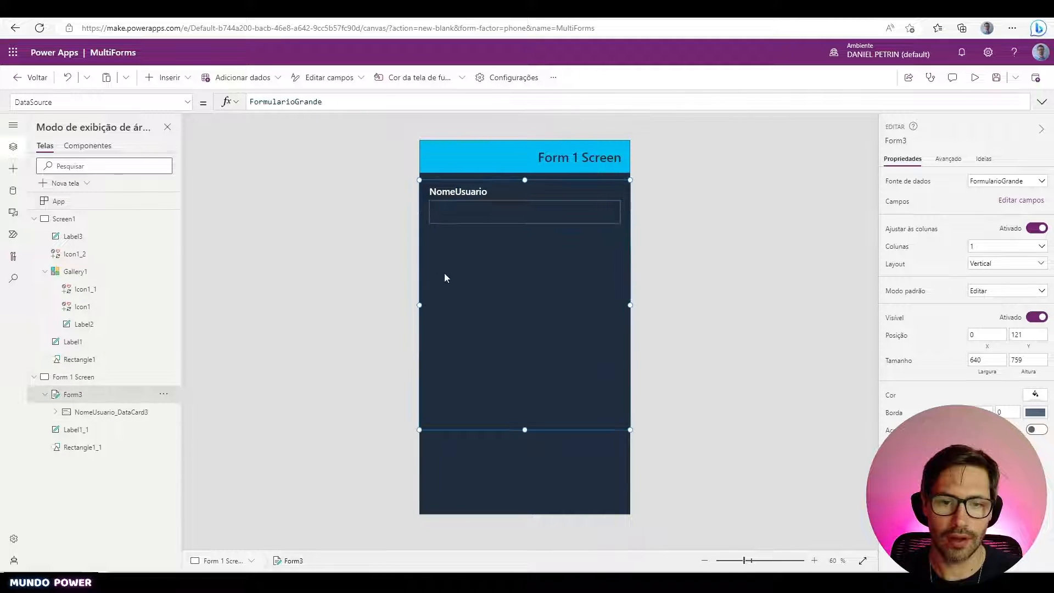
{"action": "left_click_drag", "start_coordinate": [525, 180], "coordinate": [528, 223]}
{"action": "left_click", "coordinate": [686, 362]}
{"action": "left_click", "coordinate": [572, 368]}
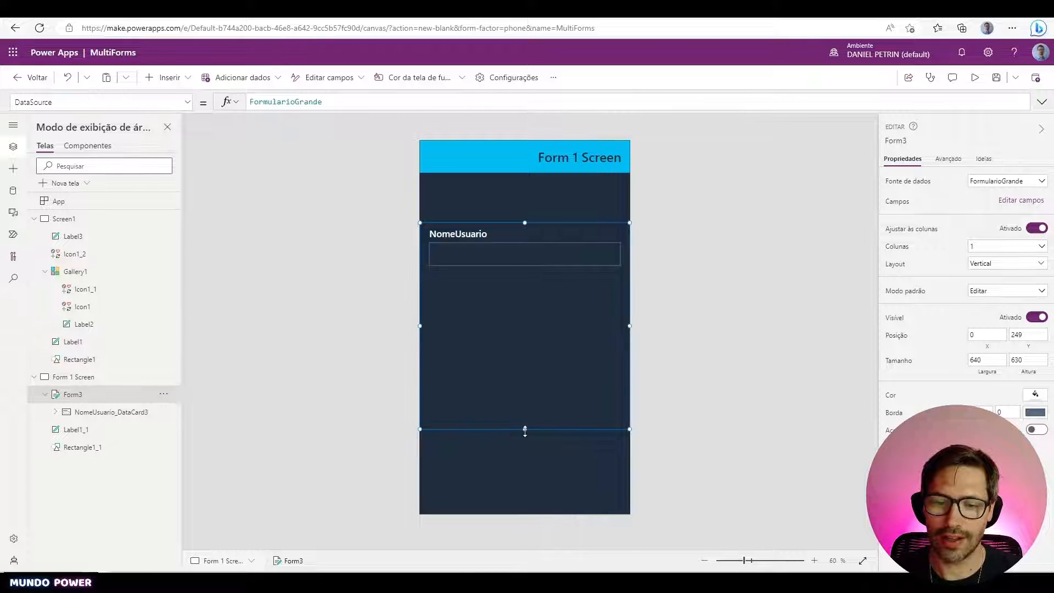
- Shorten Form3 to height 466, ending just below NomeUsuario, with default mode Edit
{"action": "left_click_drag", "start_coordinate": [525, 431], "coordinate": [526, 375]}
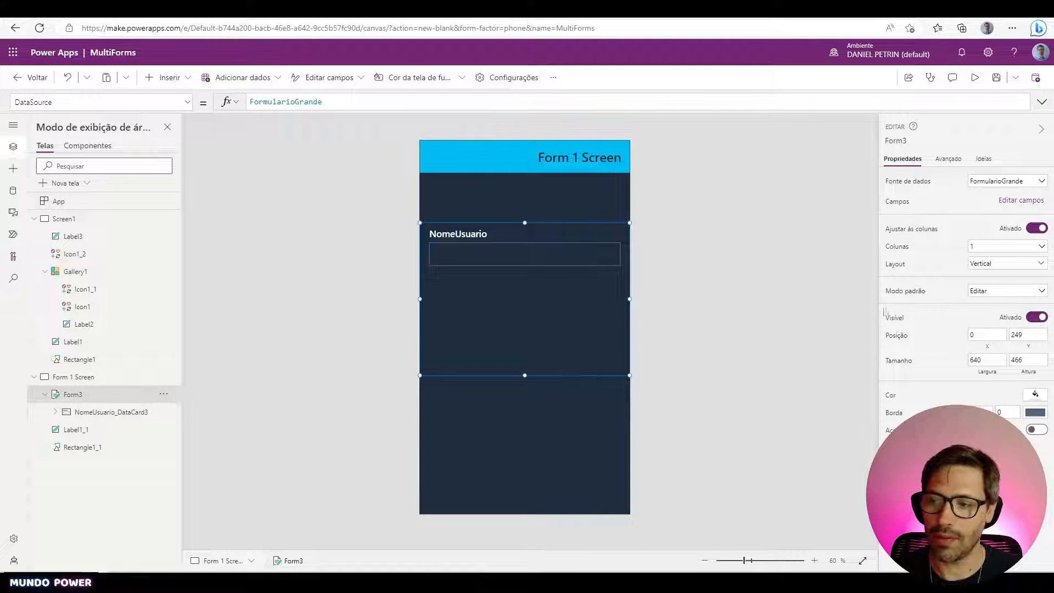
{"action": "left_click", "coordinate": [980, 294]}
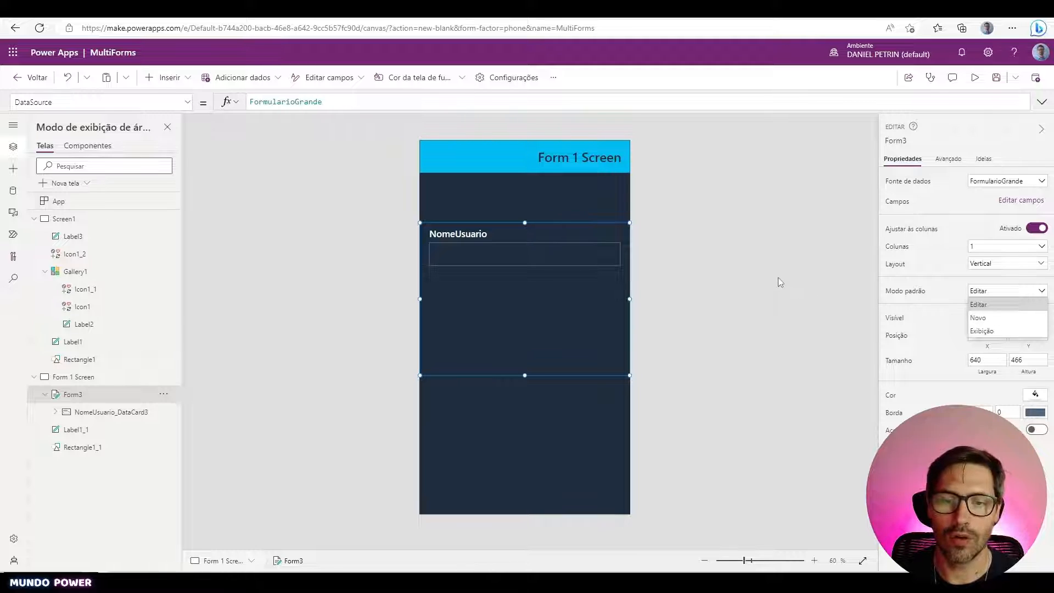
{"action": "left_click_drag", "start_coordinate": [525, 376], "coordinate": [538, 307]}
{"action": "left_click", "coordinate": [513, 367]}
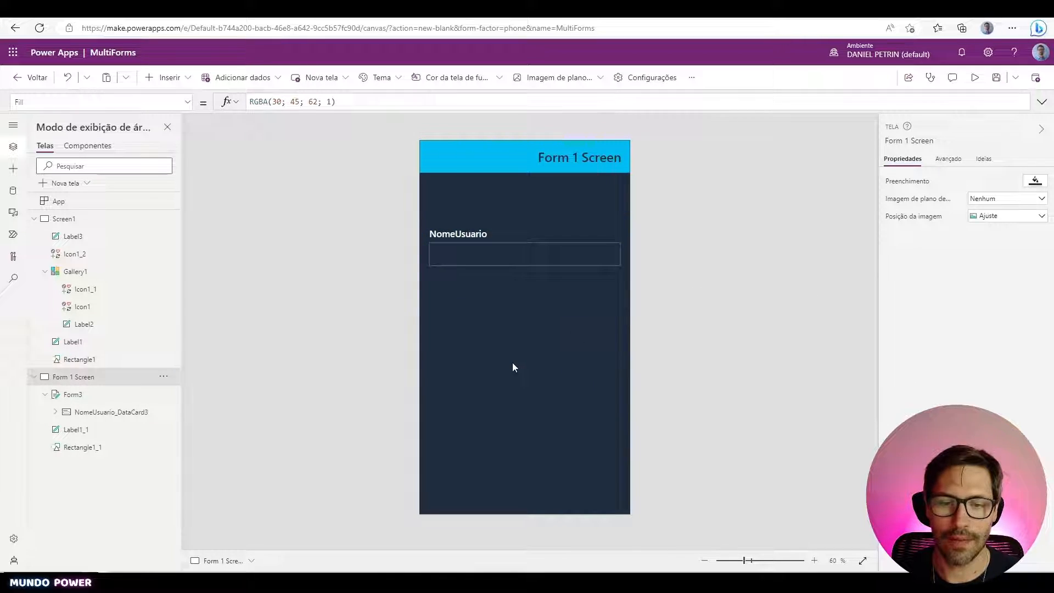
- Insert a forward arrow icon and place it mid-screen
{"action": "left_click", "coordinate": [168, 80]}
{"action": "type", "text": "avan"}
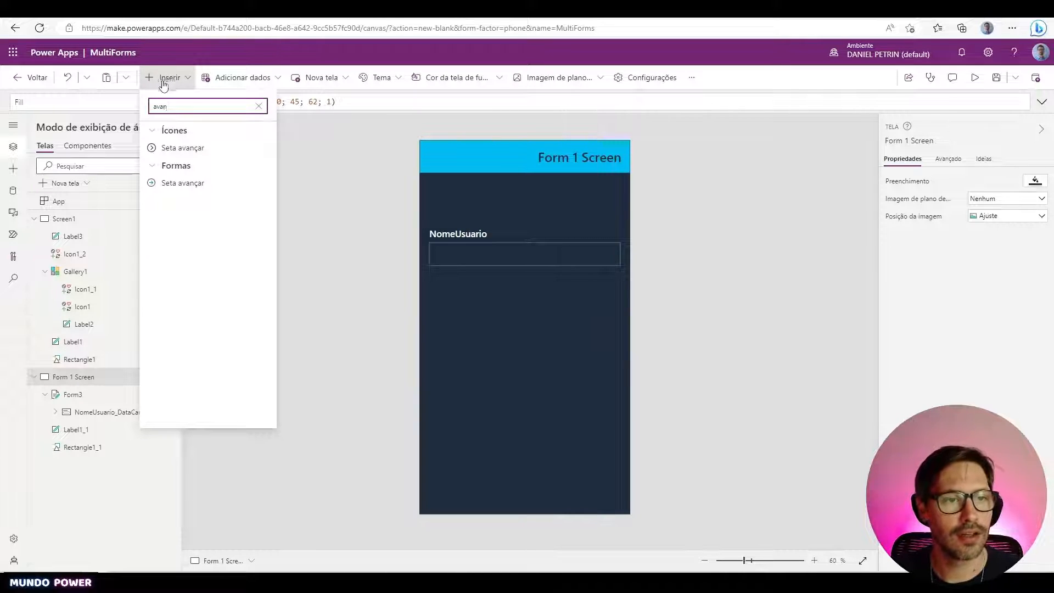
{"action": "left_click", "coordinate": [183, 148]}
{"action": "left_click_drag", "start_coordinate": [447, 168], "coordinate": [513, 334]}
- Duplicate the arrow and change the copy's icon to Voltar
{"action": "key", "text": "ctrl+c"}
{"action": "key", "text": "ctrl+v"}
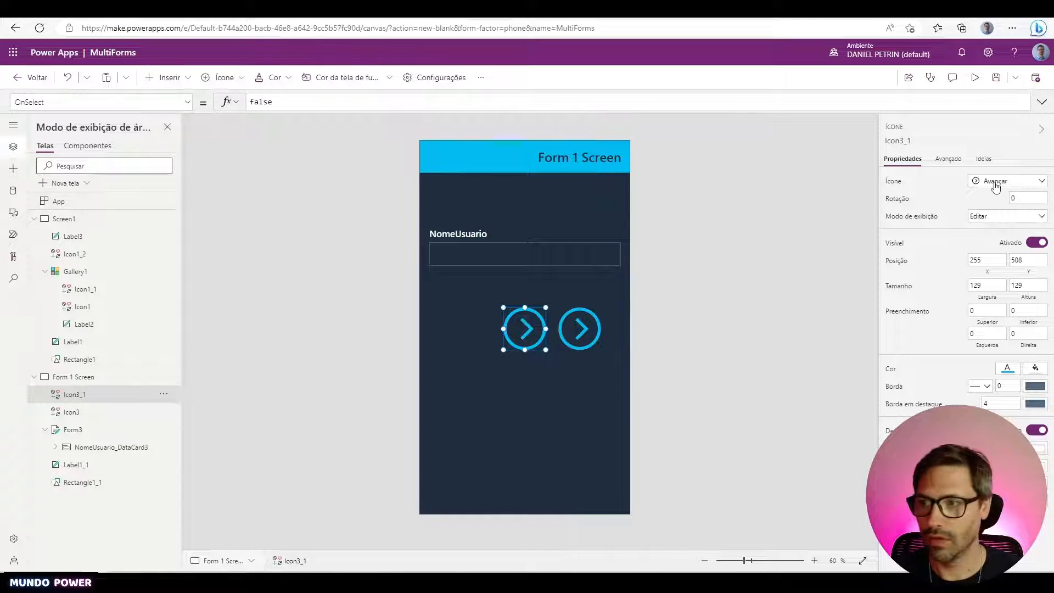
{"action": "left_click", "coordinate": [995, 186]}
{"action": "type", "text": "Vol"}
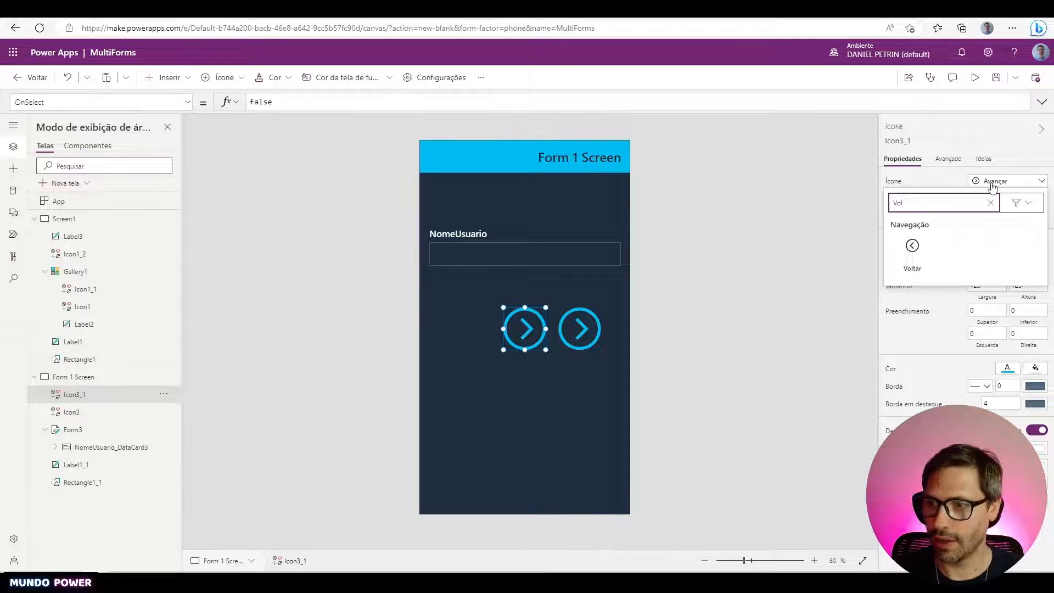
{"action": "left_click", "coordinate": [913, 250]}
- Place the back arrow at bottom left and the forward arrow at bottom right
{"action": "left_click_drag", "start_coordinate": [531, 329], "coordinate": [467, 473]}
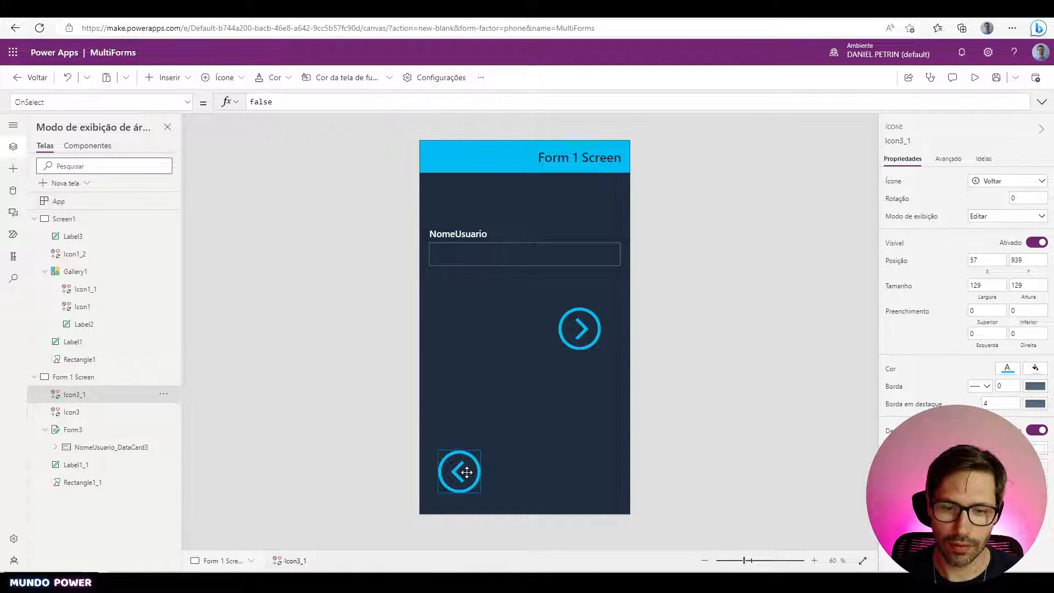
{"action": "left_click_drag", "start_coordinate": [581, 330], "coordinate": [596, 474]}
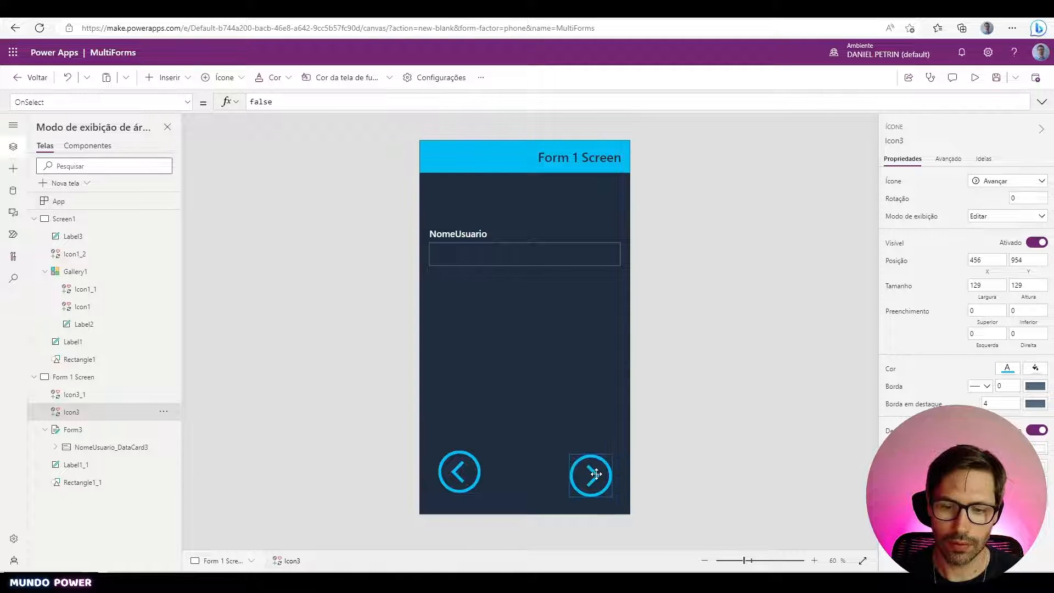
{"action": "left_click", "coordinate": [635, 458]}
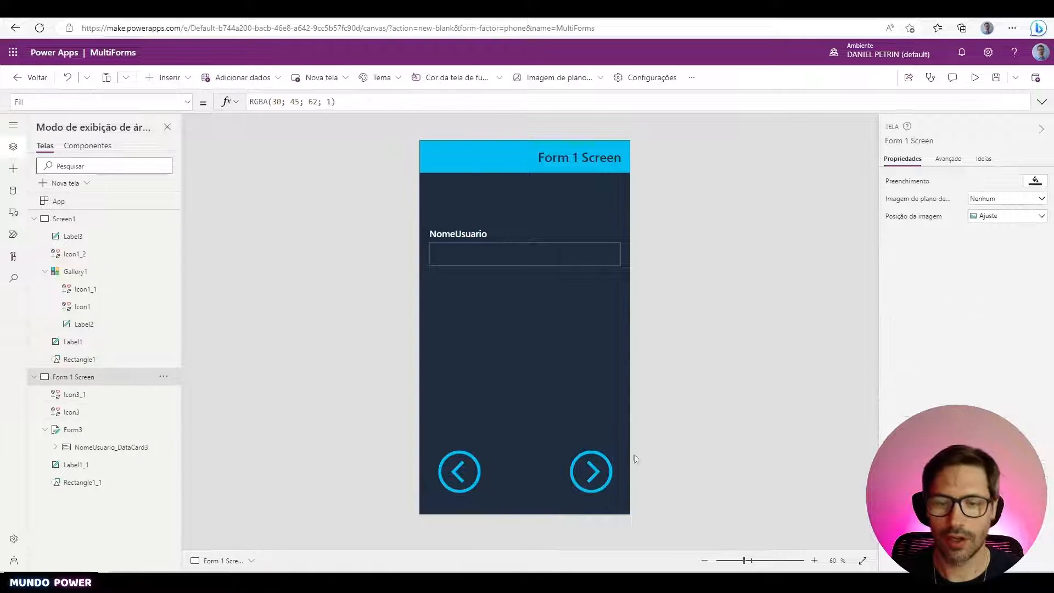
{"action": "left_click_drag", "start_coordinate": [452, 486], "coordinate": [455, 488]}
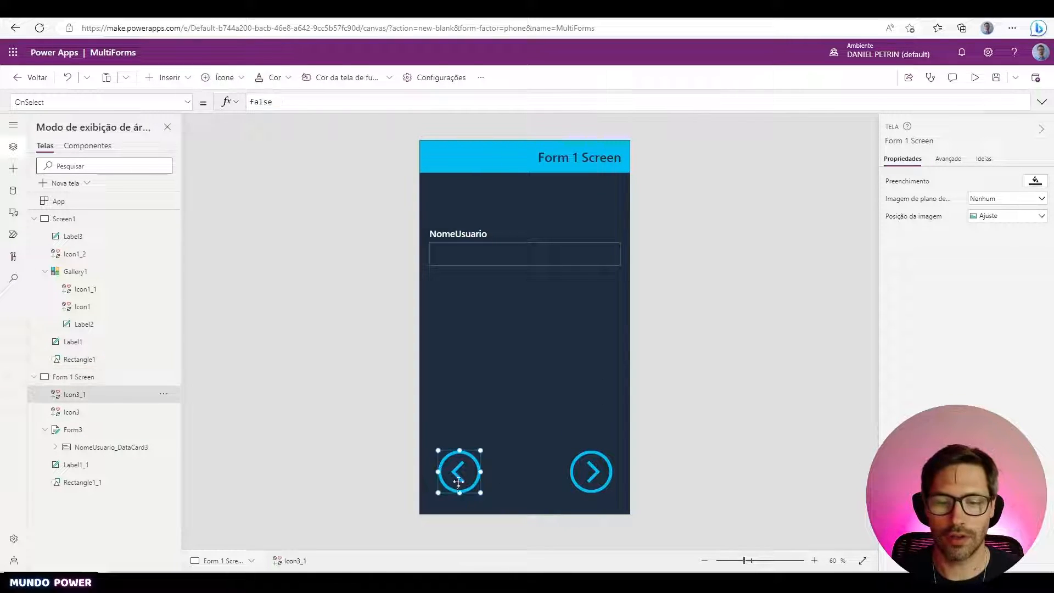
{"action": "left_click", "coordinate": [691, 440]}
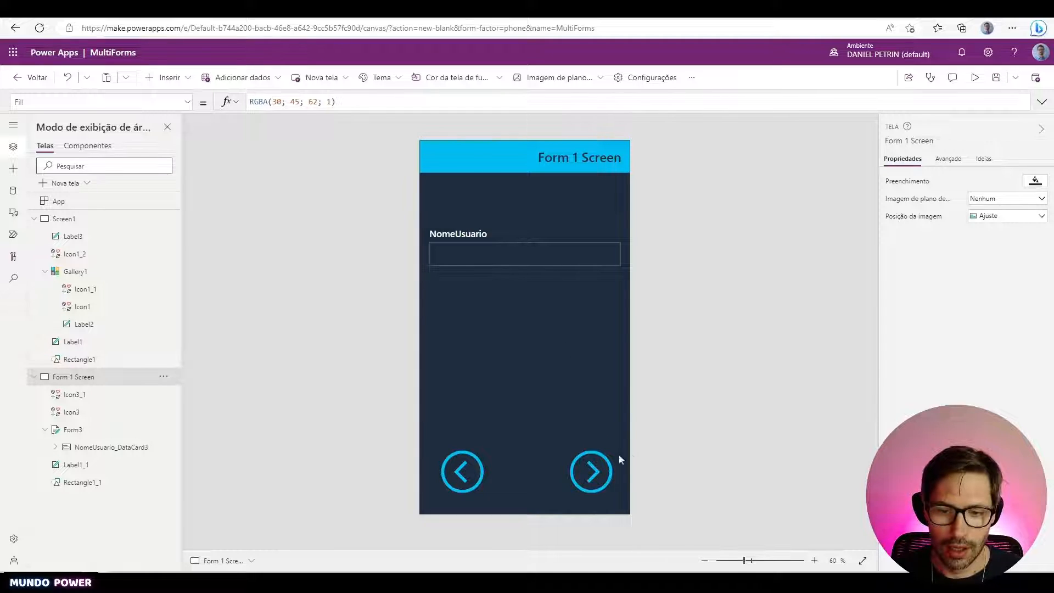
{"action": "left_click", "coordinate": [35, 378]}
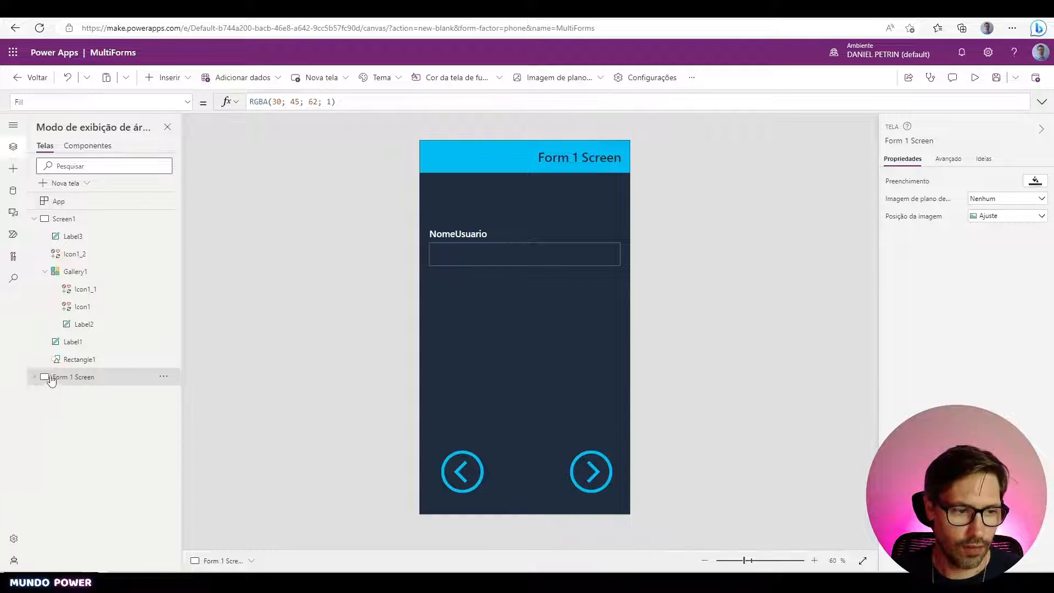
- Duplicate Form 1 Screen and name the copy 'Form 2 Screen'
{"action": "left_click", "coordinate": [166, 378]}
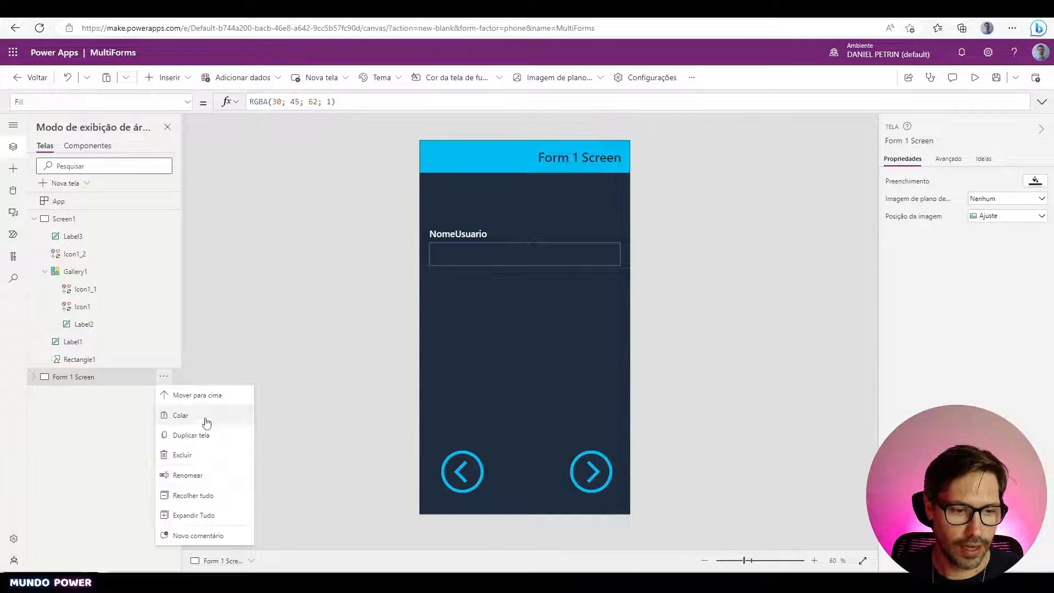
{"action": "left_click", "coordinate": [212, 437]}
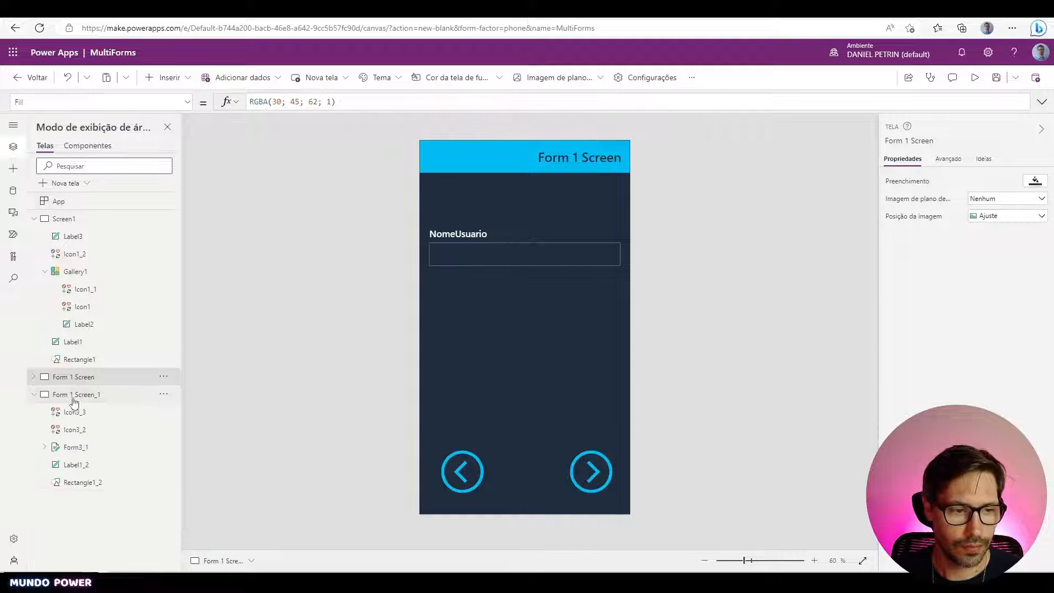
{"action": "double_click", "coordinate": [76, 395]}
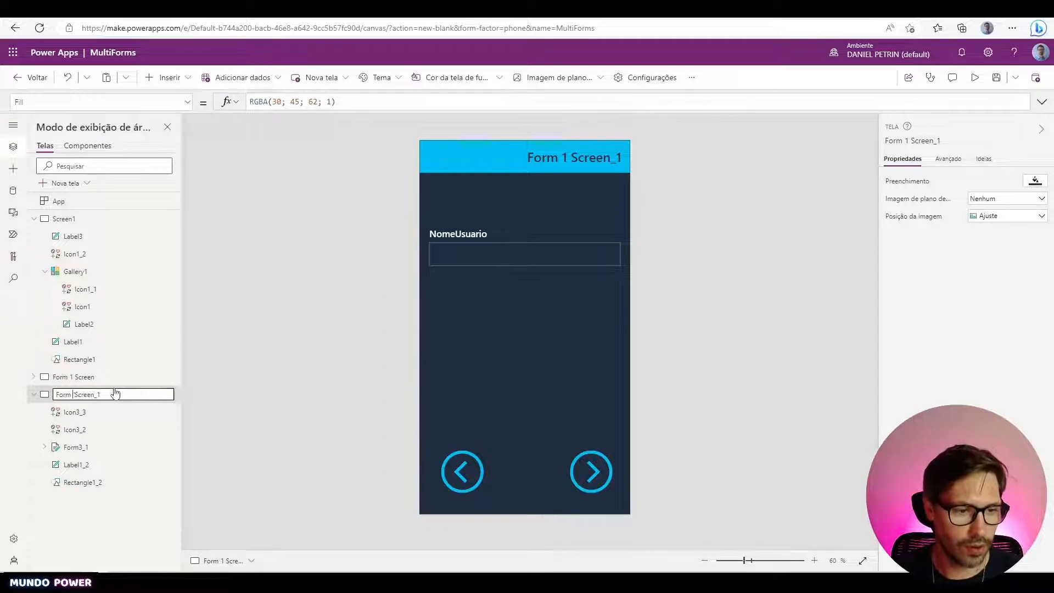
{"action": "type", "text": "2"}
{"action": "key", "text": "Return"}
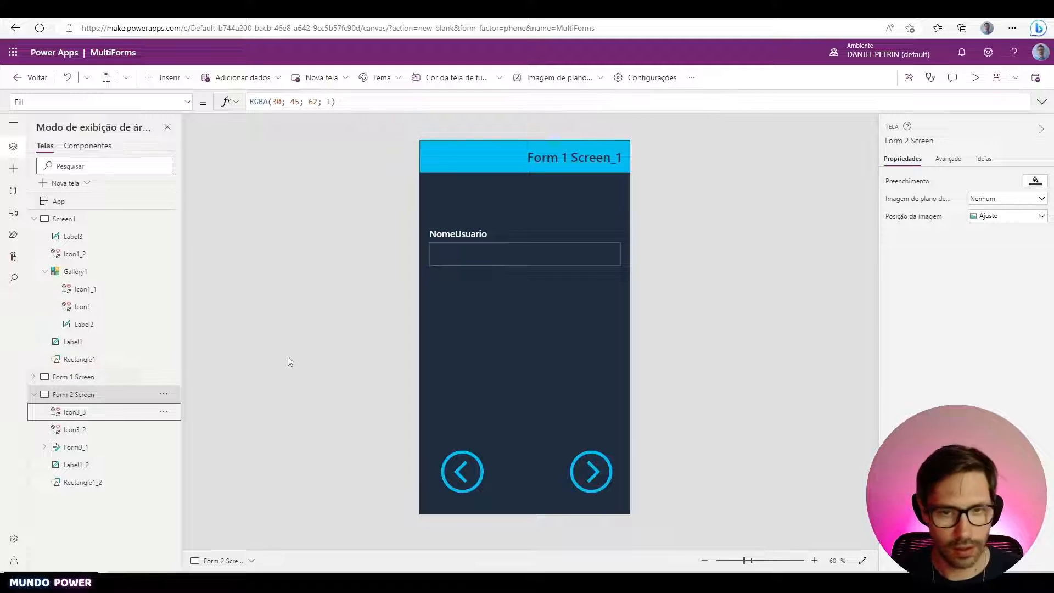
- Cut and re-paste the header label's Text formula so it shows 'Form 2 Screen'
{"action": "left_click", "coordinate": [604, 161]}
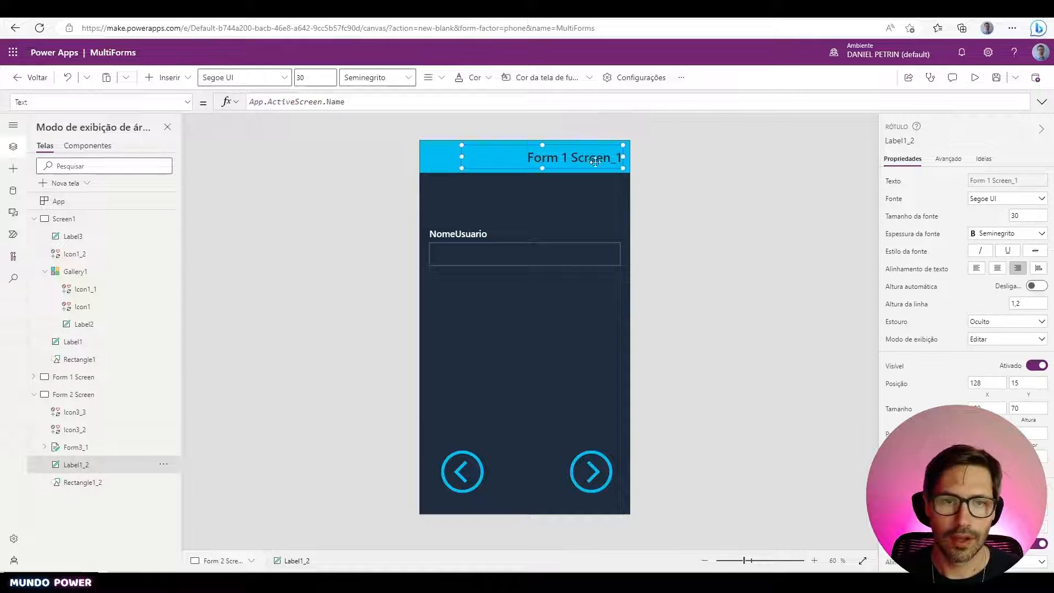
{"action": "left_click", "coordinate": [438, 100]}
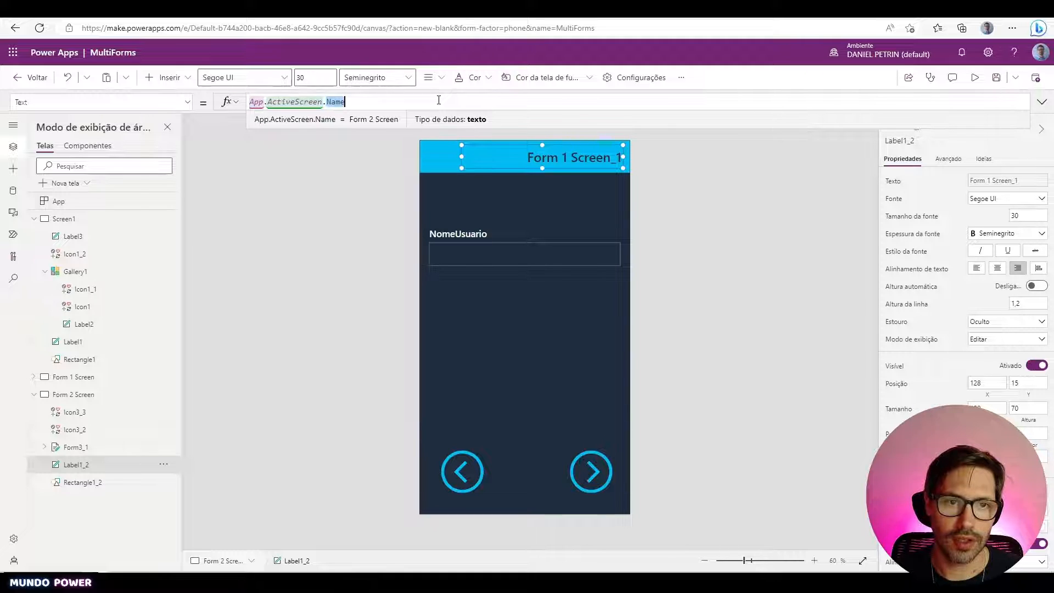
{"action": "triple_click", "coordinate": [438, 99]}
{"action": "key", "text": "ctrl+x"}
{"action": "key", "text": "ctrl+v"}
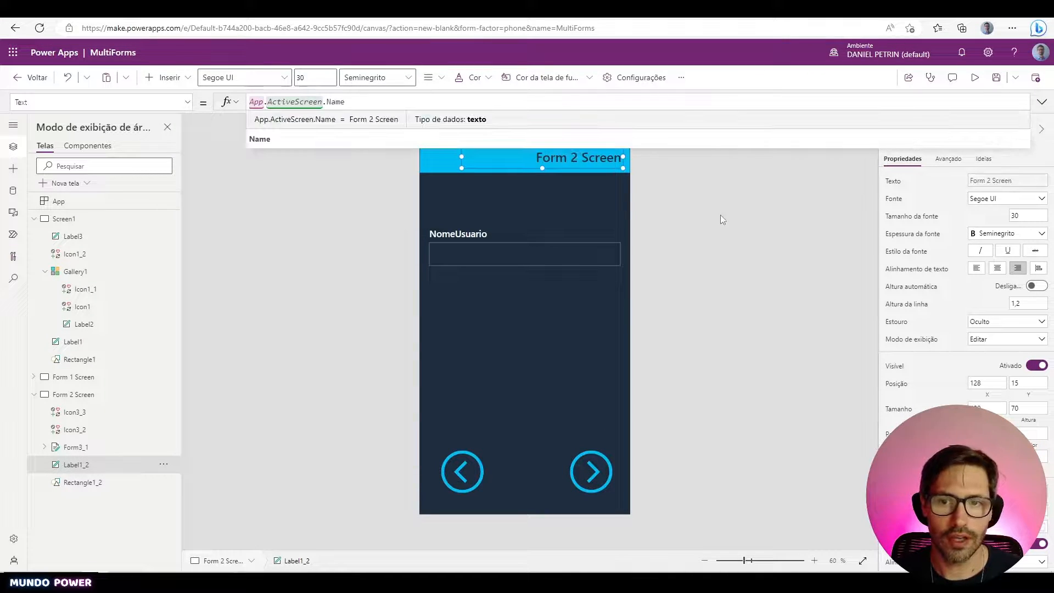
{"action": "left_click", "coordinate": [713, 234]}
- Make Form3_1 taller, extending it toward the arrows
{"action": "left_click", "coordinate": [525, 282]}
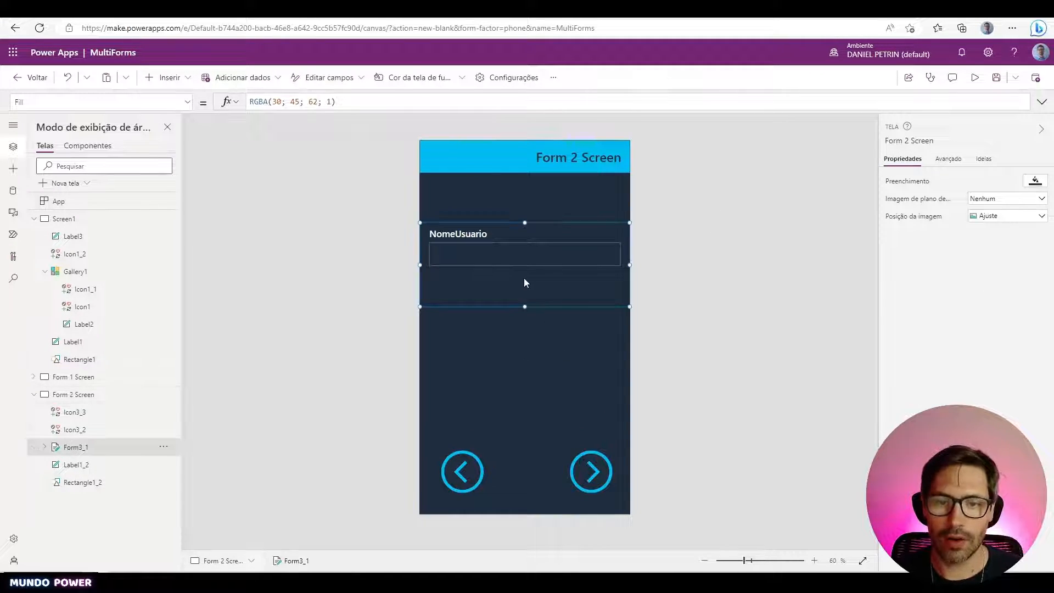
{"action": "left_click_drag", "start_coordinate": [525, 307], "coordinate": [525, 398]}
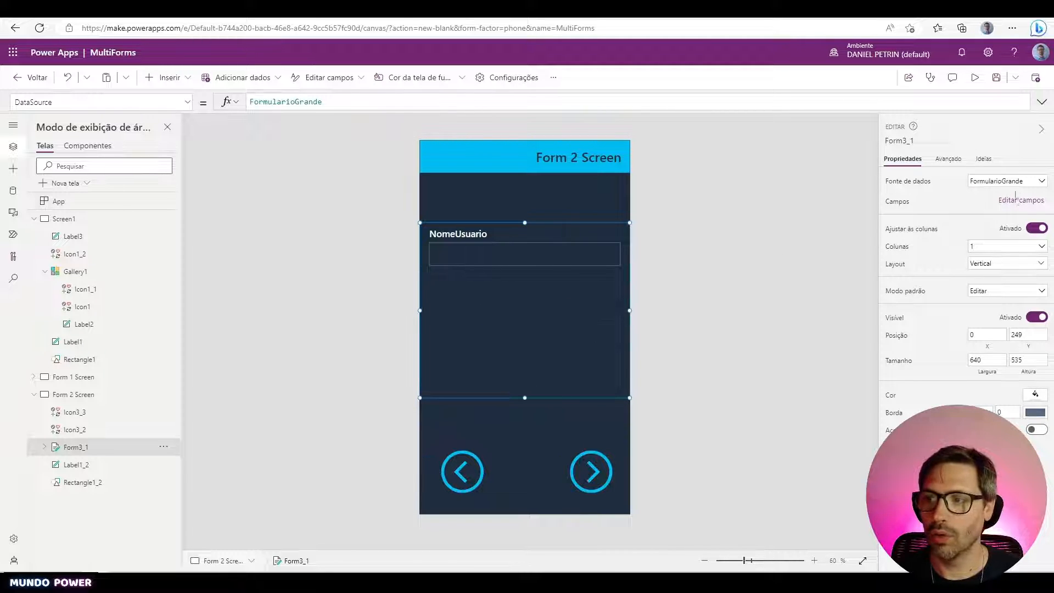
{"action": "left_click", "coordinate": [1023, 201]}
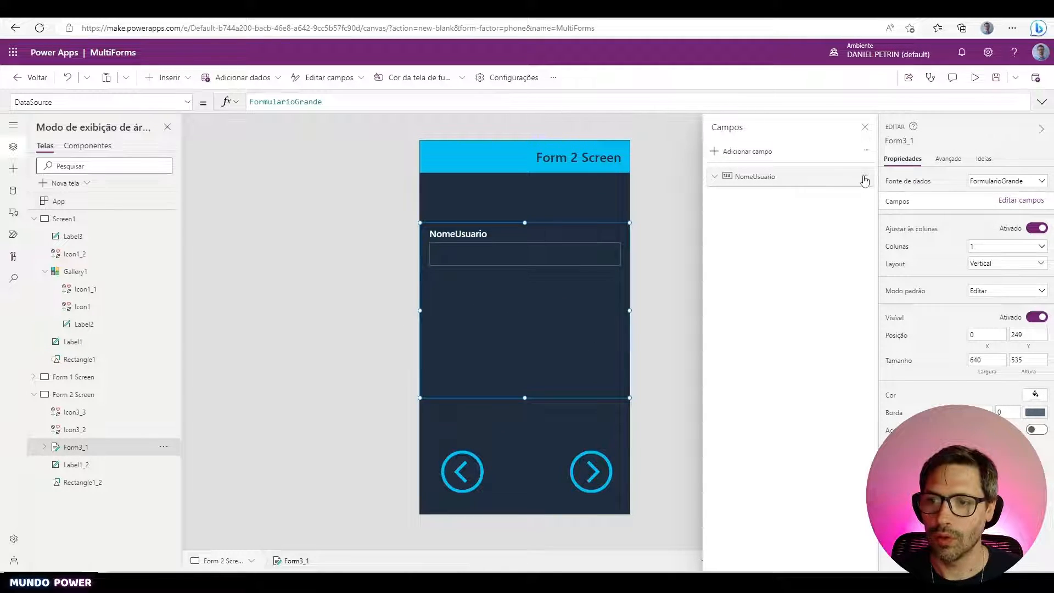
- Remove NomeUsuario from Form 2 Screen's form and add the Idade and Sexo fields
{"action": "left_click", "coordinate": [865, 176]}
{"action": "left_click", "coordinate": [875, 213]}
{"action": "left_click", "coordinate": [750, 151]}
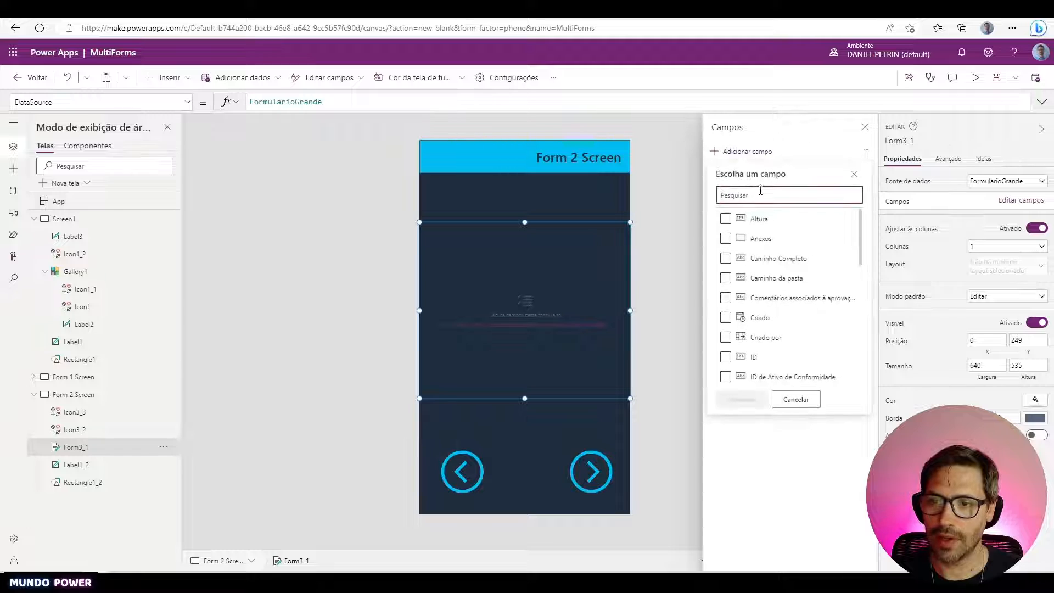
{"action": "type", "text": "id"}
{"action": "left_click", "coordinate": [757, 258]}
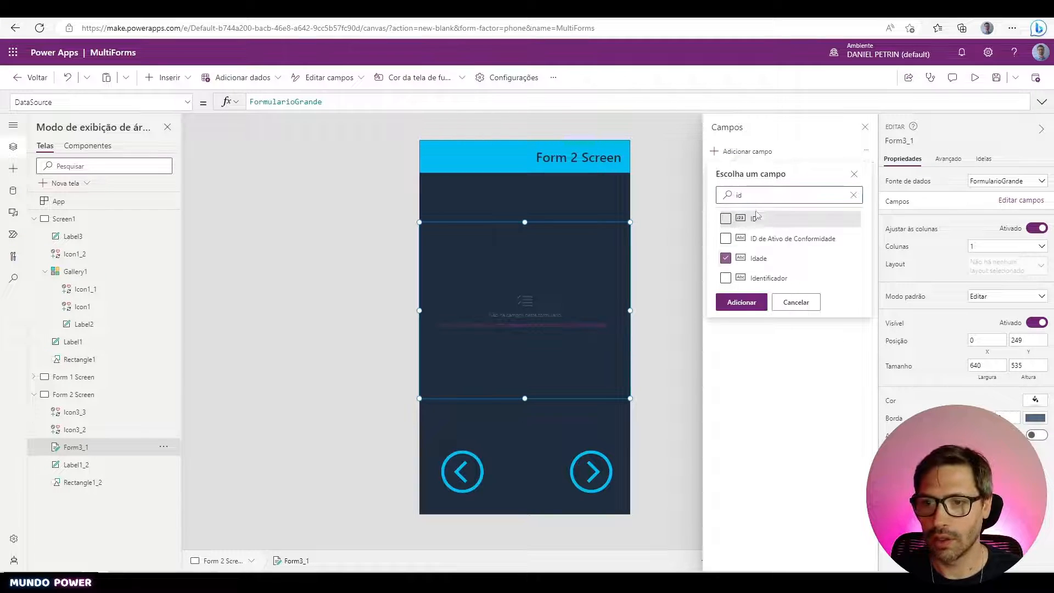
{"action": "double_click", "coordinate": [760, 199]}
{"action": "type", "text": "sex"}
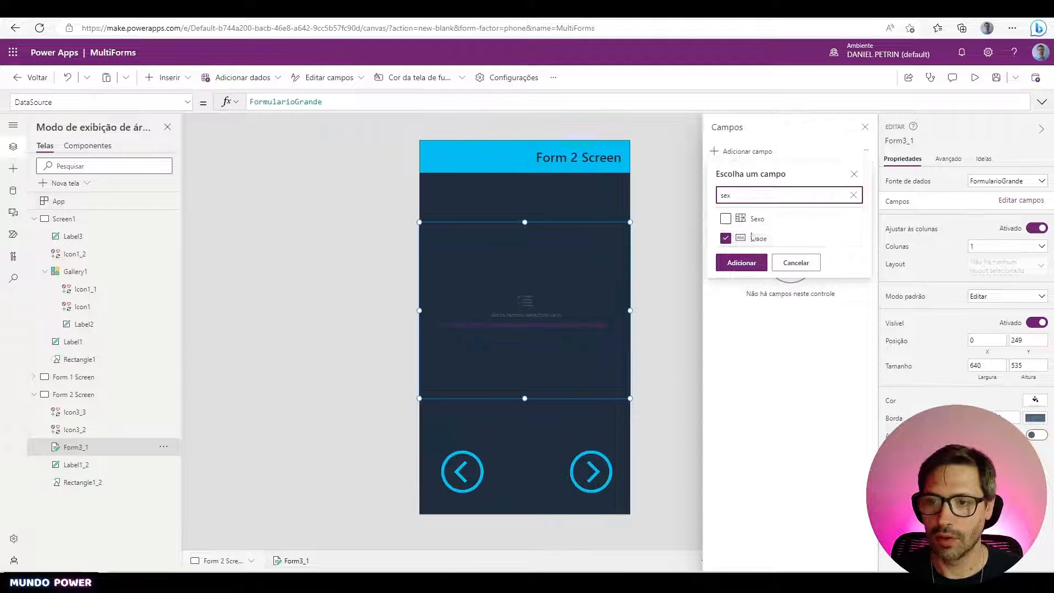
{"action": "left_click", "coordinate": [727, 220]}
{"action": "left_click", "coordinate": [757, 264]}
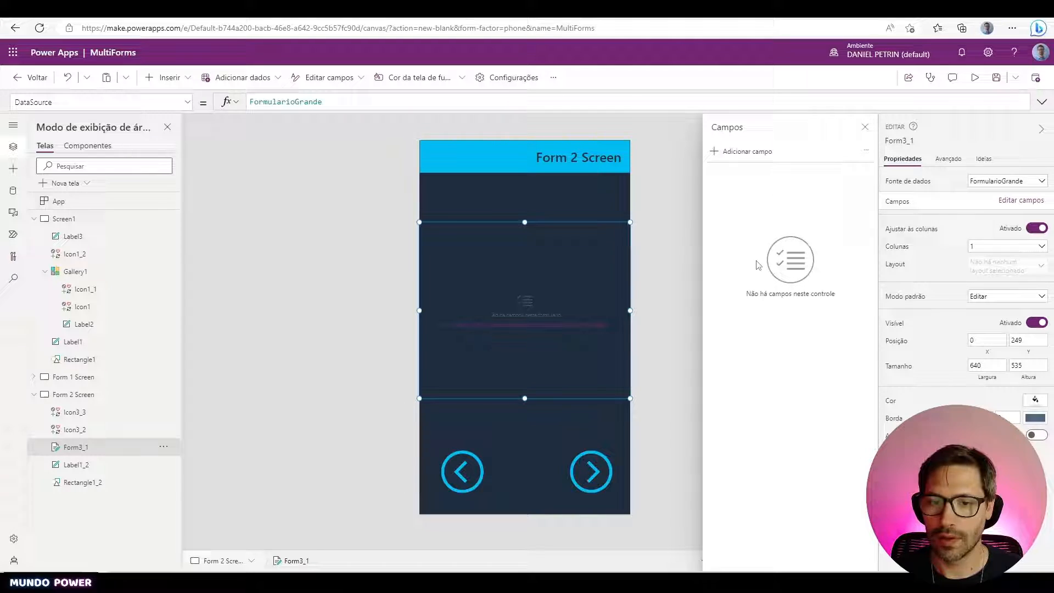
{"action": "left_click", "coordinate": [323, 338]}
{"action": "left_click", "coordinate": [530, 345]}
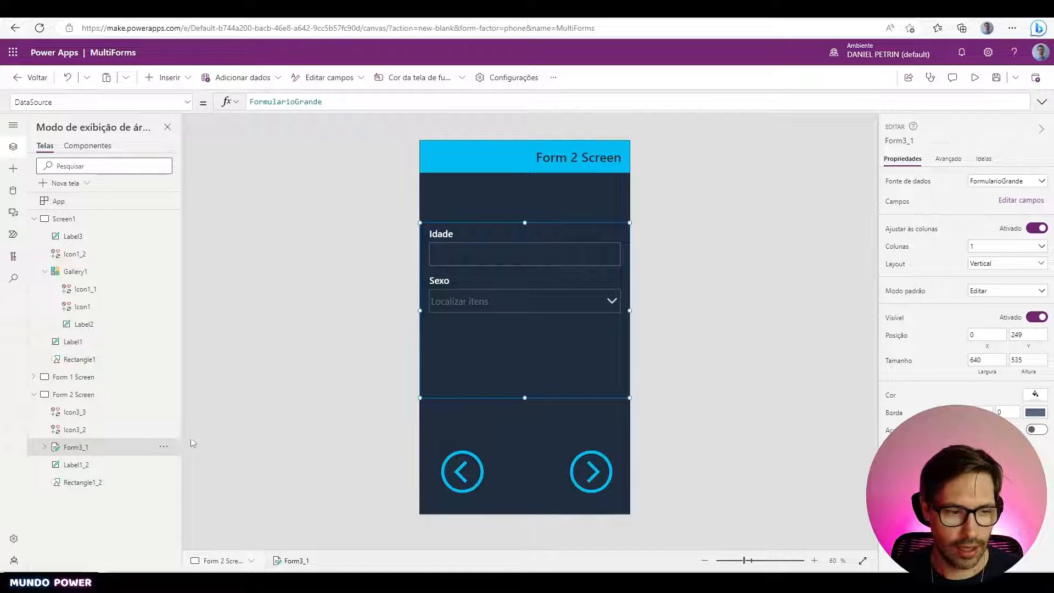
- Duplicate Form 2 Screen and rename the copy to Form 3 Screen
{"action": "left_click", "coordinate": [34, 395]}
{"action": "left_click", "coordinate": [164, 396]}
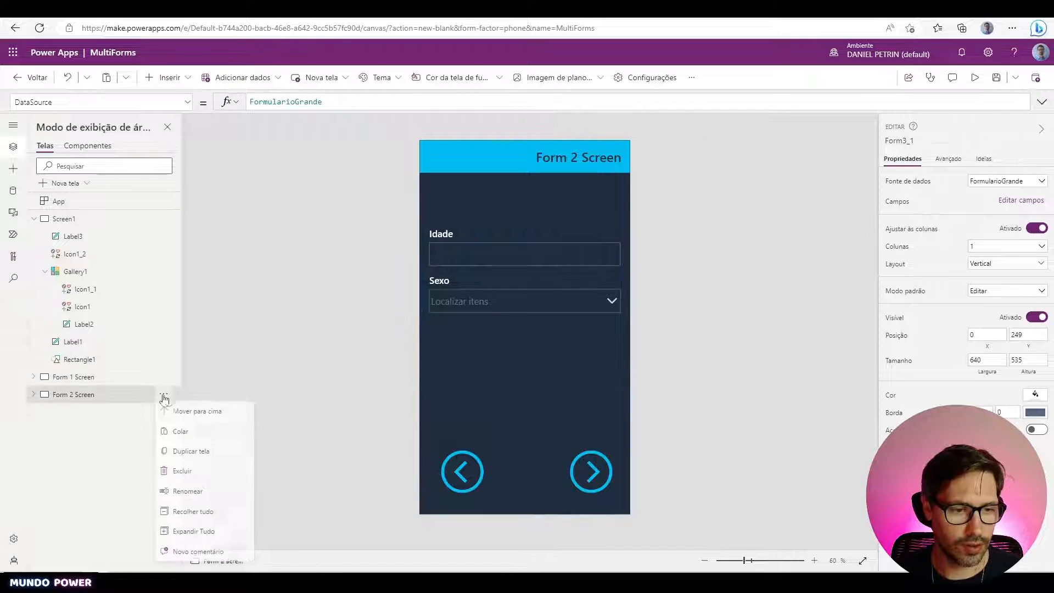
{"action": "left_click", "coordinate": [191, 451]}
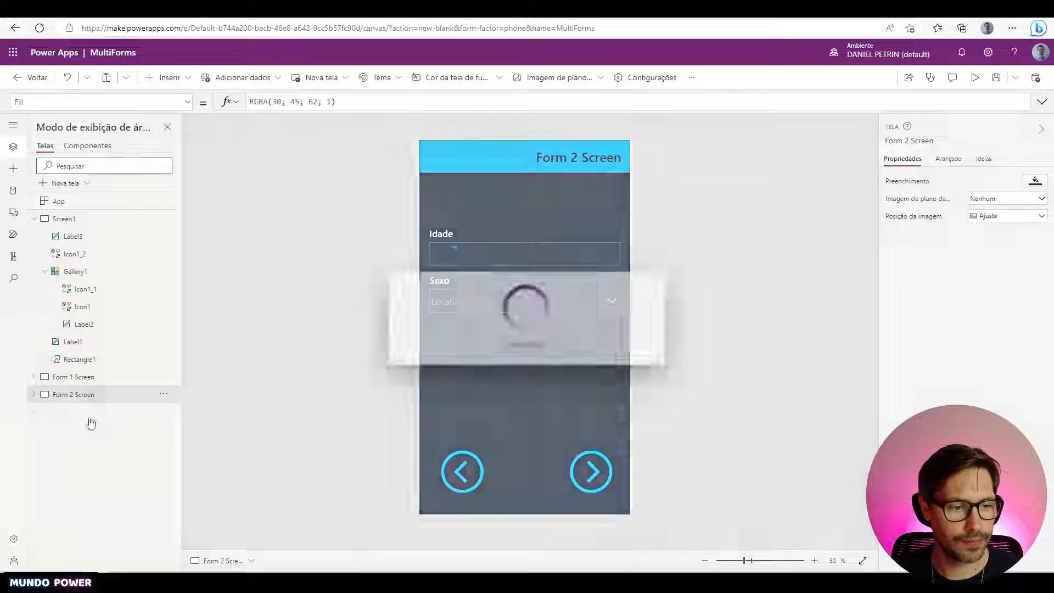
{"action": "double_click", "coordinate": [101, 414]}
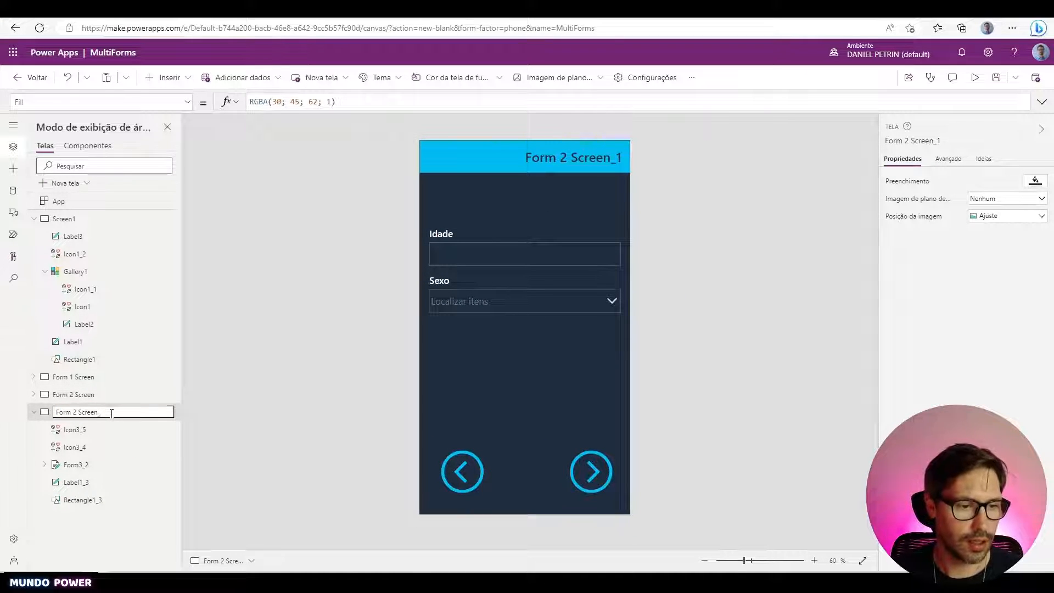
{"action": "key", "text": "Left"}
{"action": "key", "text": "Left"}
{"action": "key", "text": "Left"}
{"action": "key", "text": "Left"}
{"action": "key", "text": "Left"}
{"action": "key", "text": "Left"}
{"action": "key", "text": "Left"}
{"action": "key", "text": "BackSpace"}
{"action": "type", "text": "3"}
{"action": "key", "text": "Return"}
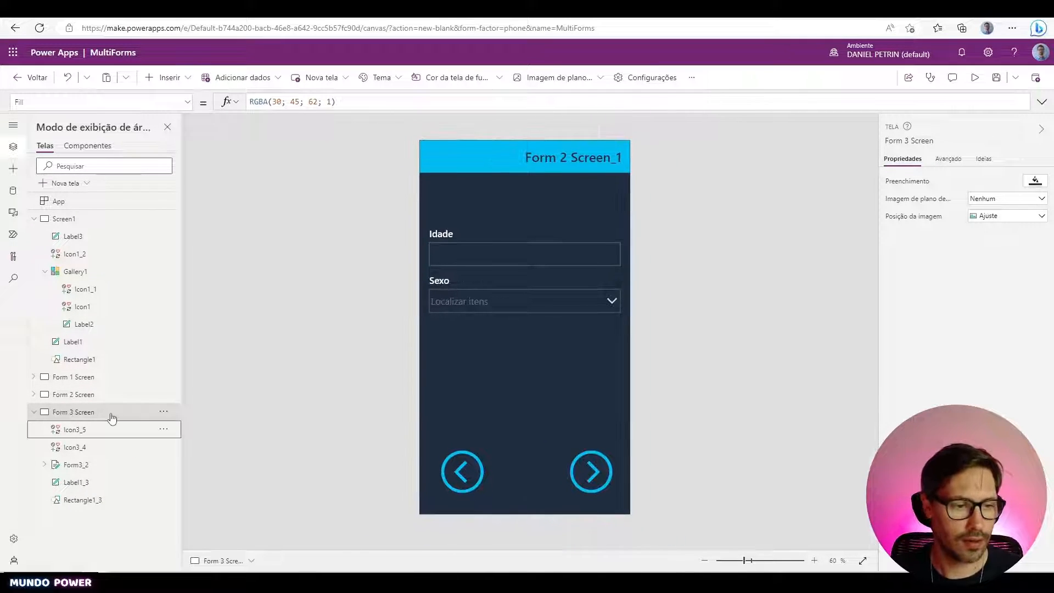
- Check the header label and the form on Form 3 Screen
{"action": "left_click", "coordinate": [595, 157]}
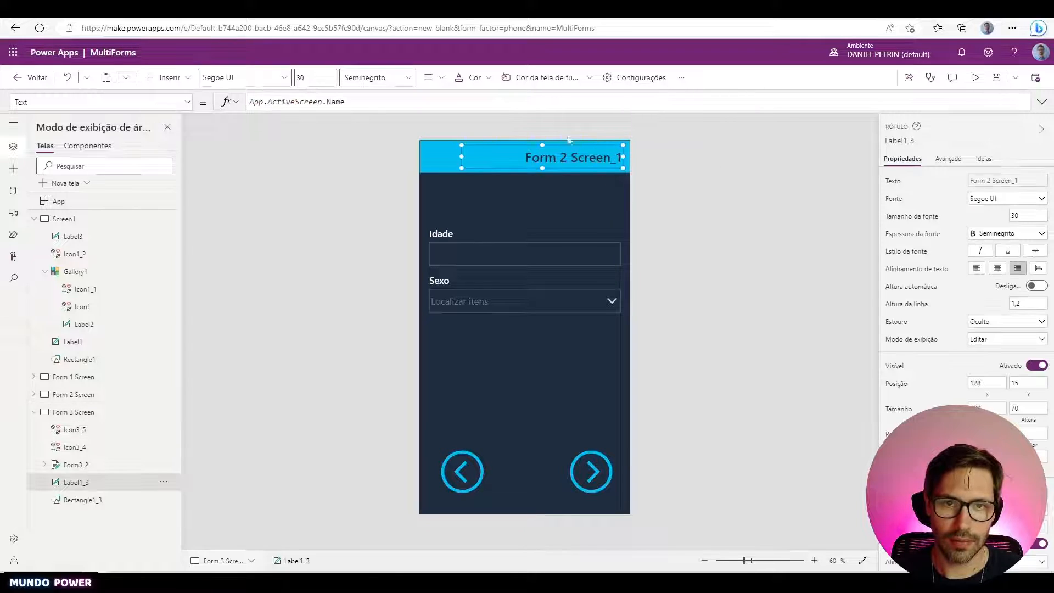
{"action": "left_click", "coordinate": [735, 256]}
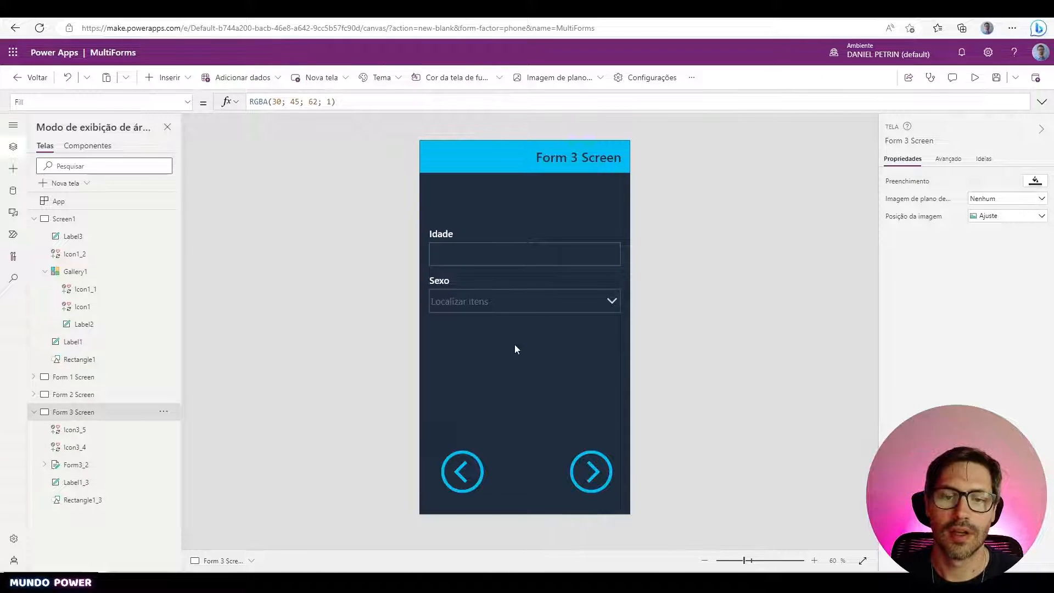
{"action": "left_click", "coordinate": [549, 346]}
- Remove the Idade and Sexo fields from Form 3 Screen's form
{"action": "left_click", "coordinate": [1013, 203]}
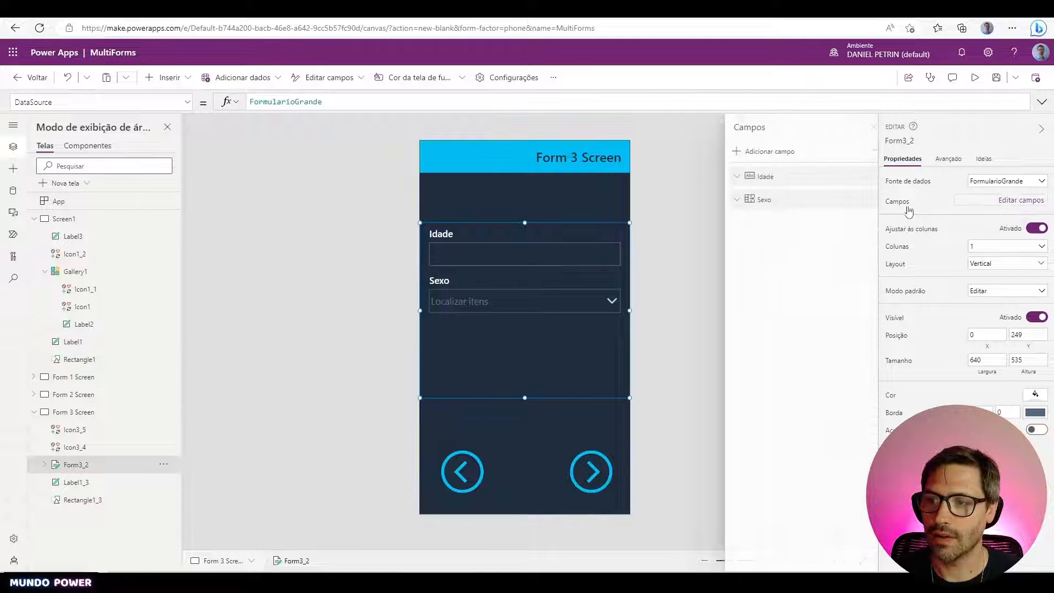
{"action": "left_click", "coordinate": [865, 176]}
{"action": "left_click", "coordinate": [891, 235]}
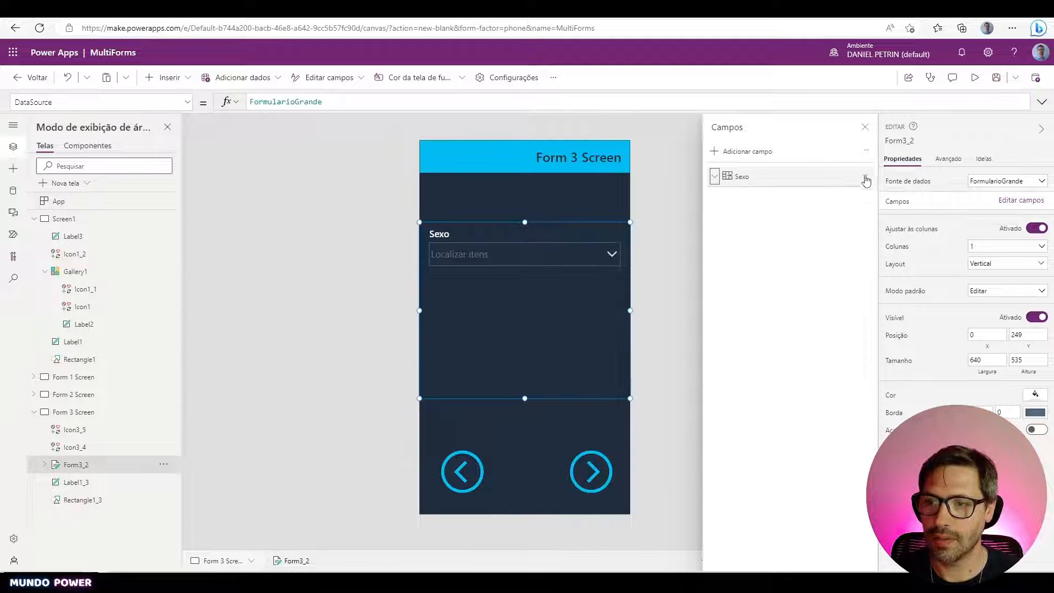
{"action": "left_click", "coordinate": [866, 176]}
{"action": "left_click", "coordinate": [887, 216]}
- Add the Peso and Altura fields to the form
{"action": "left_click", "coordinate": [754, 153]}
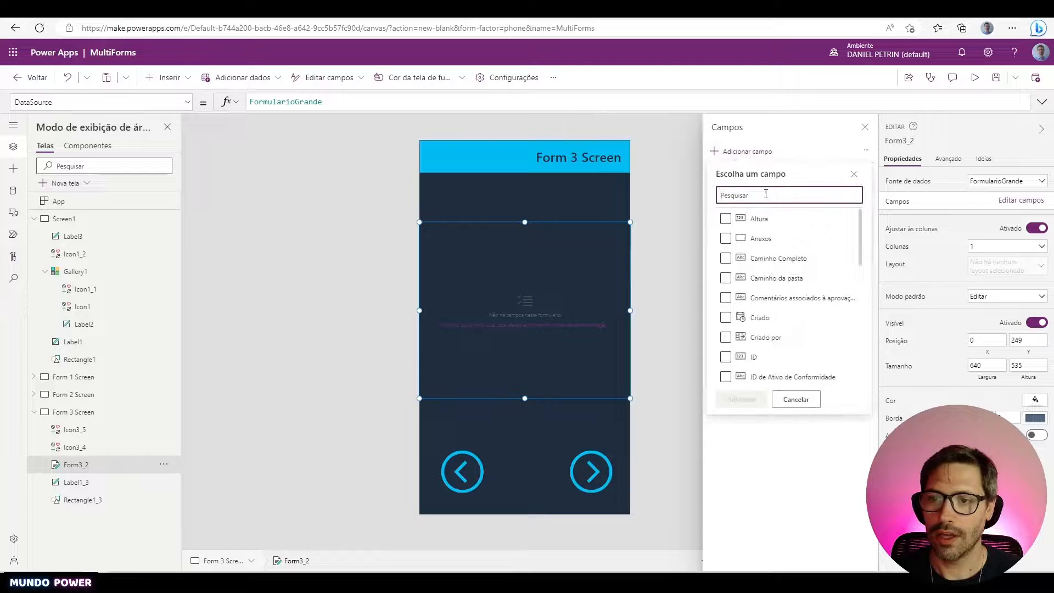
{"action": "type", "text": "peso"}
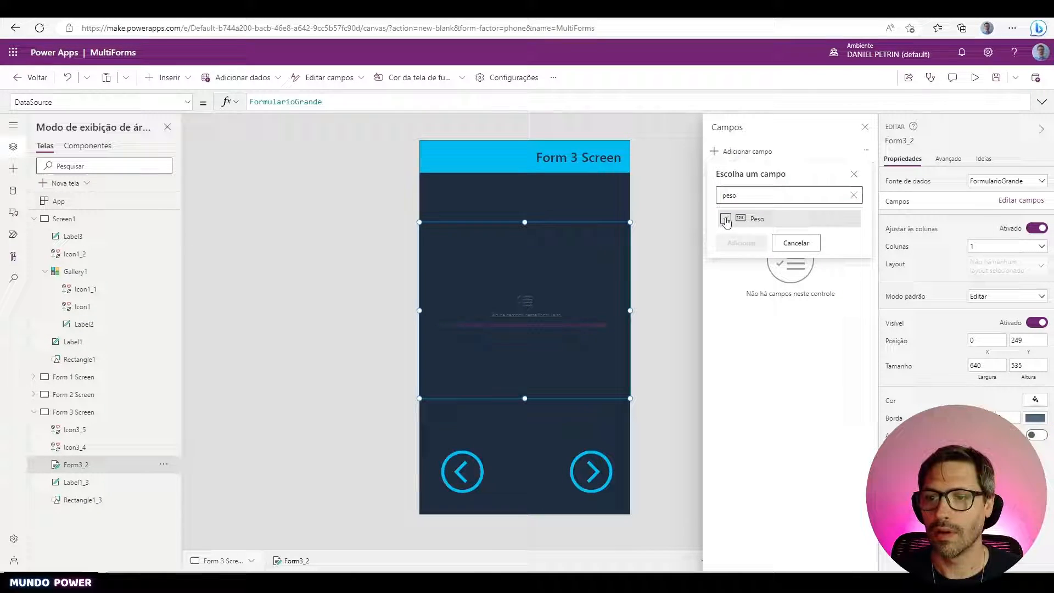
{"action": "left_click", "coordinate": [726, 219]}
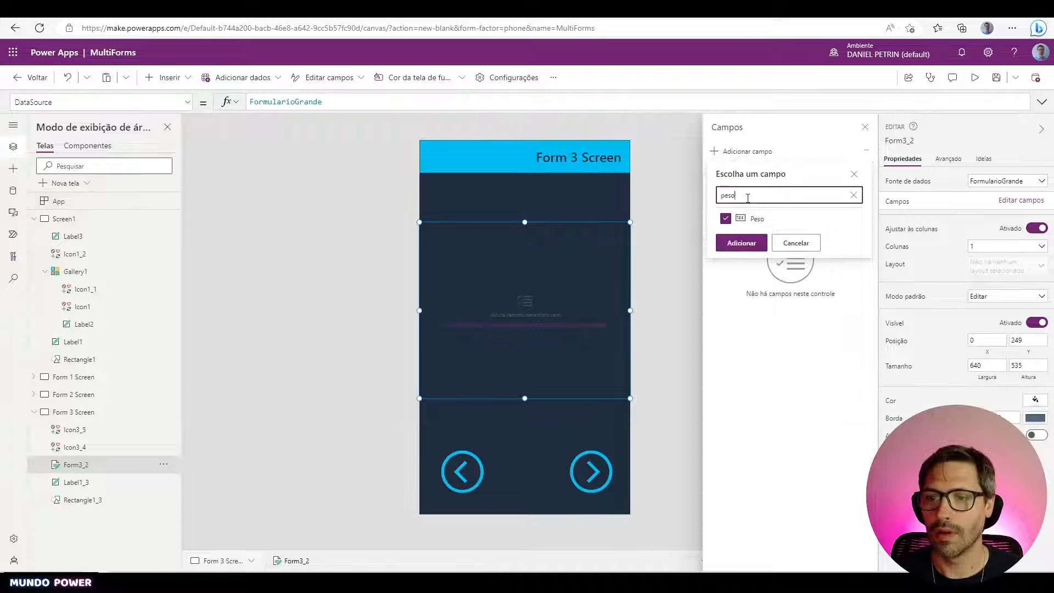
{"action": "double_click", "coordinate": [748, 196]}
{"action": "type", "text": "alt"}
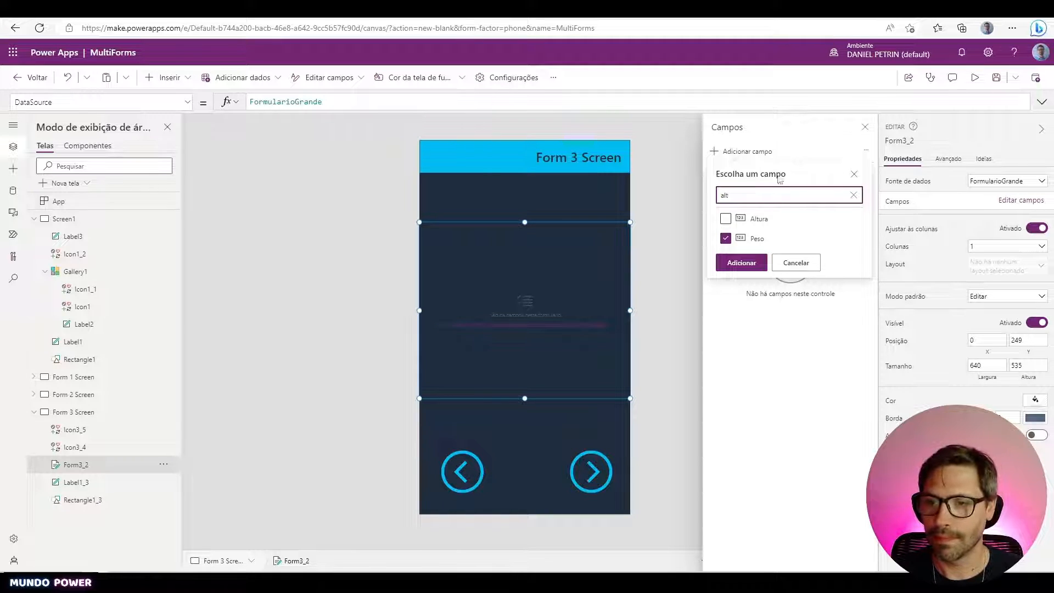
{"action": "left_click", "coordinate": [726, 219]}
{"action": "left_click", "coordinate": [736, 262]}
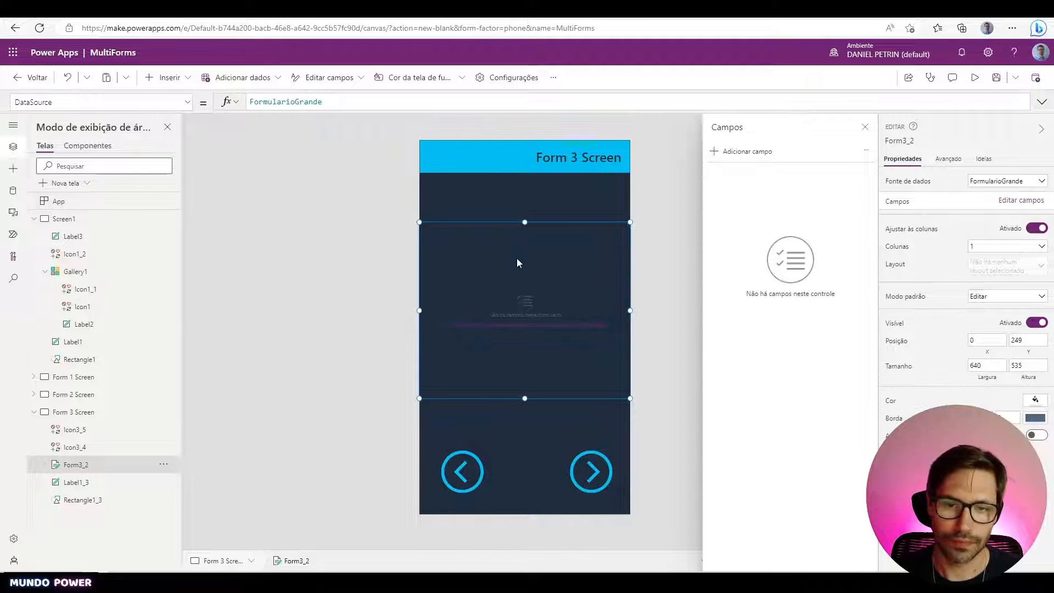
{"action": "left_click", "coordinate": [290, 303]}
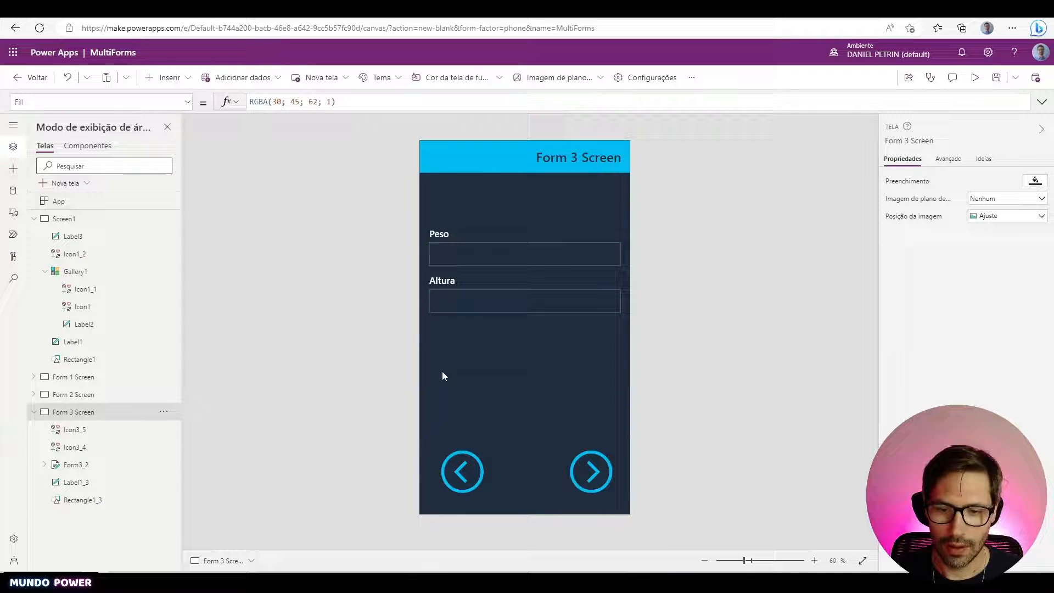
- Delete Form 3 Screen's forward arrow and paste in a copy of Form 2 Screen's arrow
{"action": "left_click", "coordinate": [581, 470]}
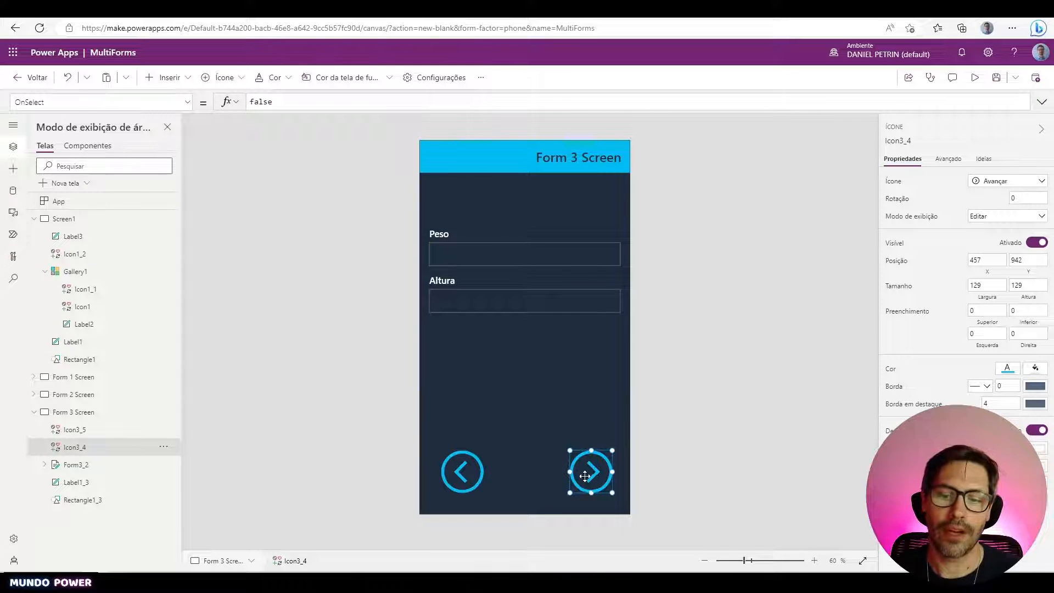
{"action": "key", "text": "Delete"}
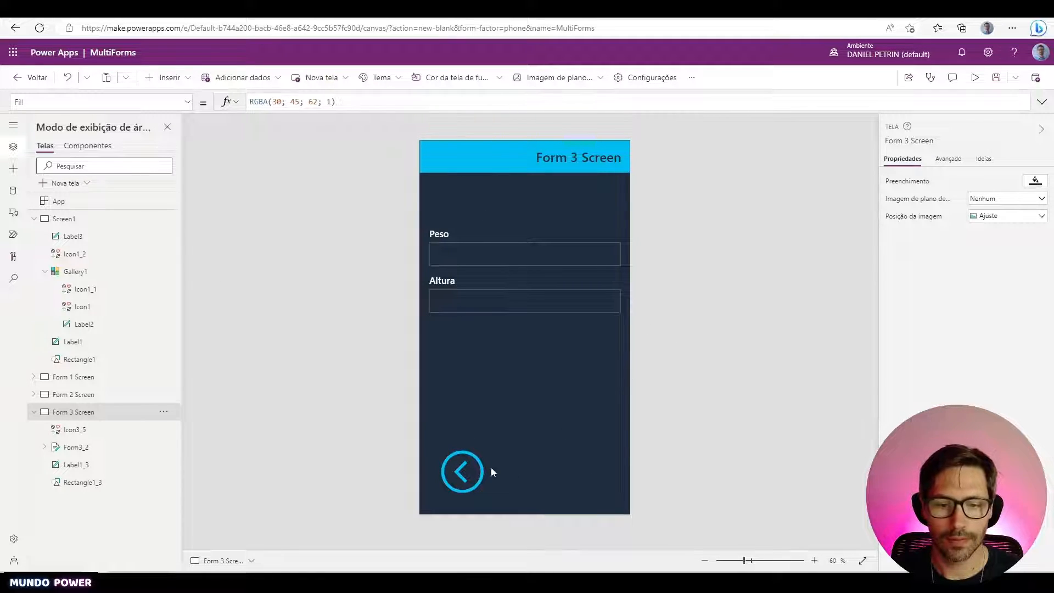
{"action": "left_click", "coordinate": [110, 394]}
{"action": "left_click", "coordinate": [591, 473]}
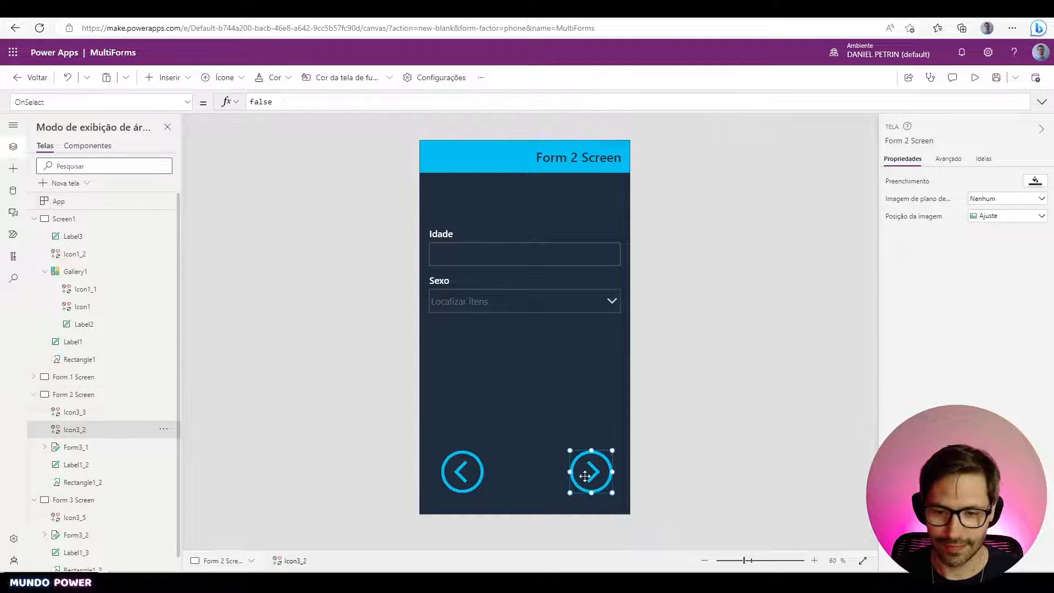
{"action": "left_click", "coordinate": [82, 500]}
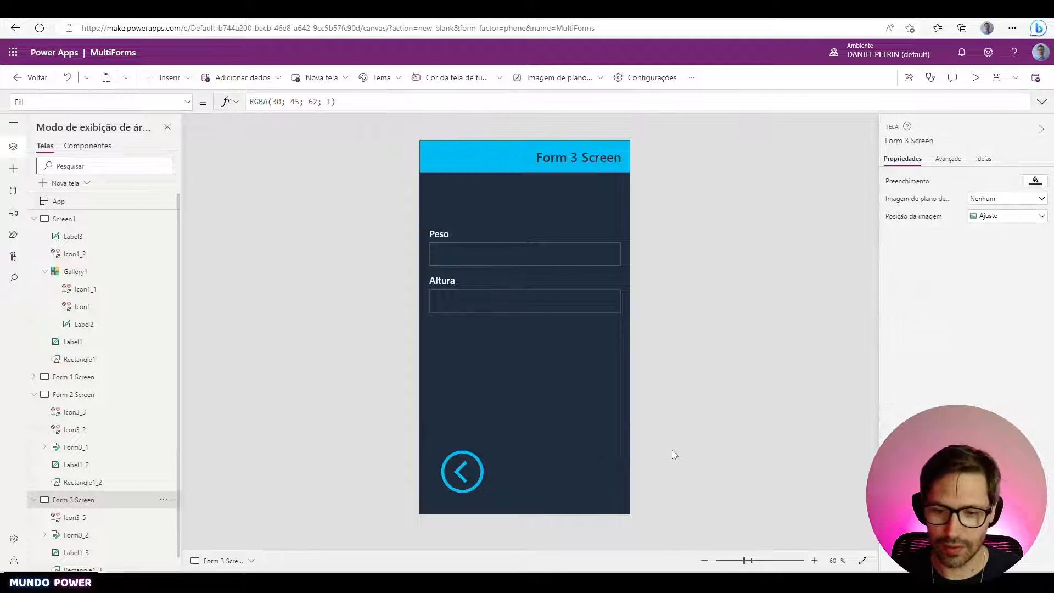
{"action": "key", "text": "ctrl+v"}
- Change the pasted arrow's icon to Salvar (save)
{"action": "left_click", "coordinate": [991, 182]}
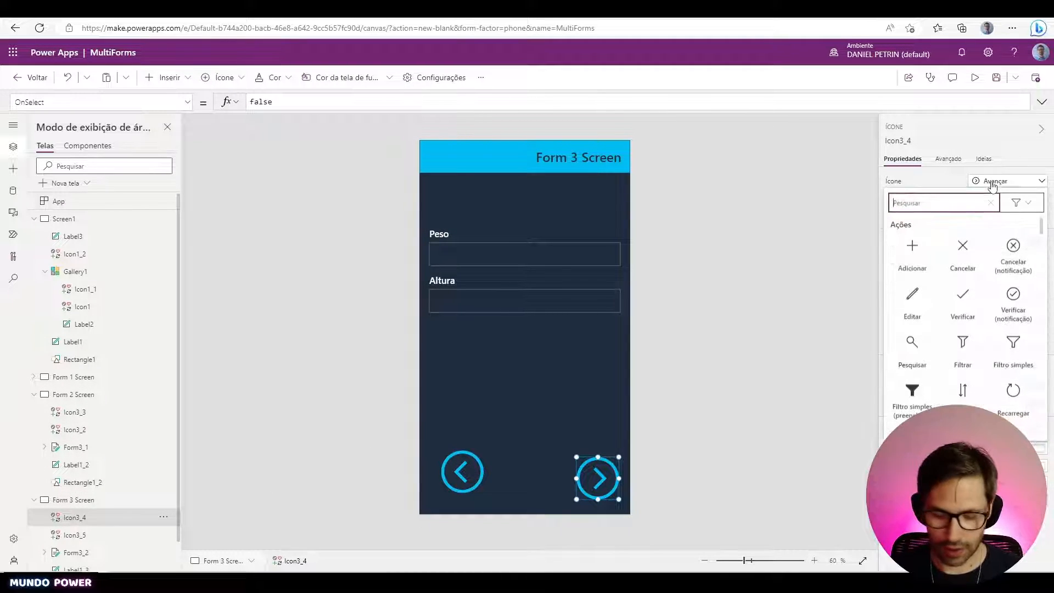
{"action": "type", "text": "Sal"}
{"action": "left_click", "coordinate": [912, 248]}
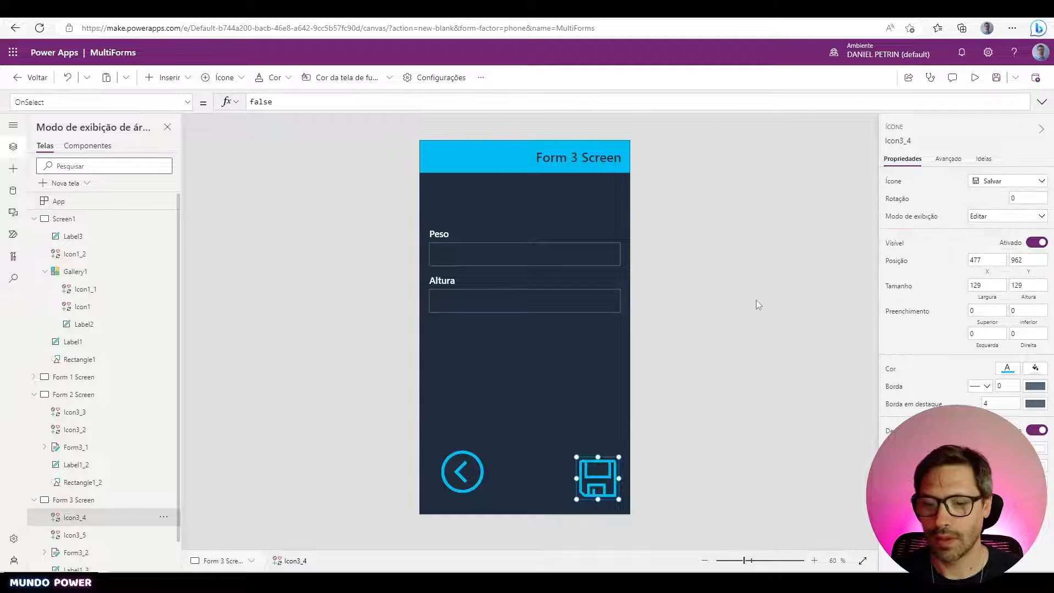
{"action": "left_click", "coordinate": [720, 421]}
{"action": "left_click", "coordinate": [614, 478]}
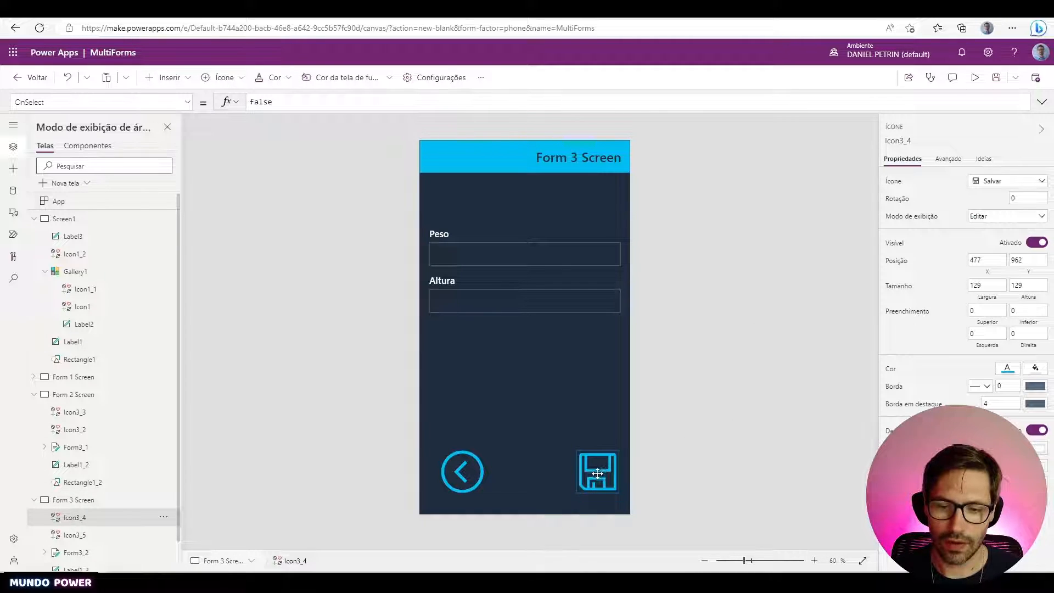
{"action": "left_click", "coordinate": [654, 456]}
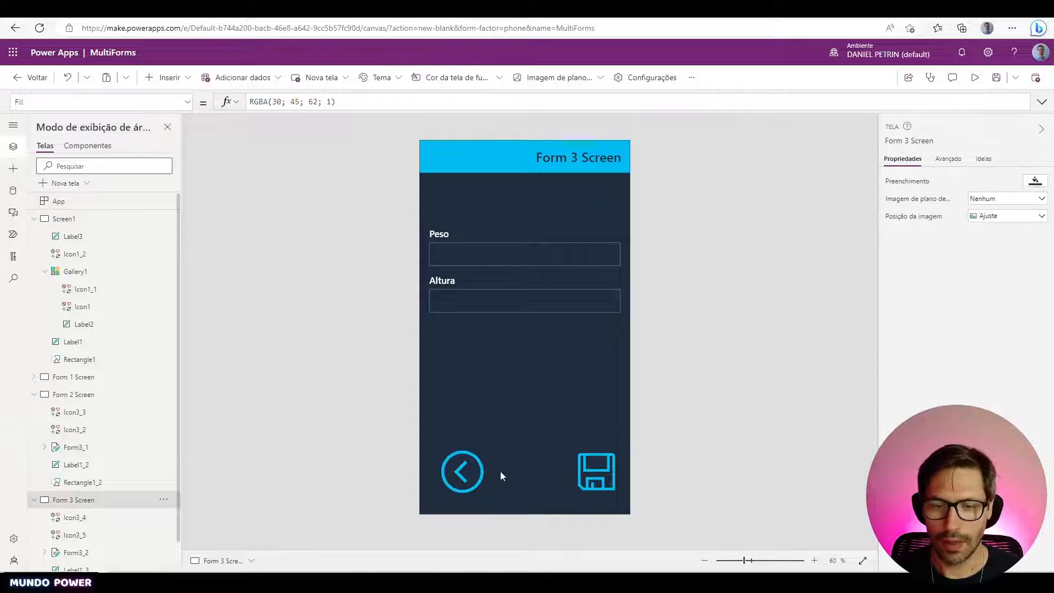
{"action": "left_click", "coordinate": [35, 395]}
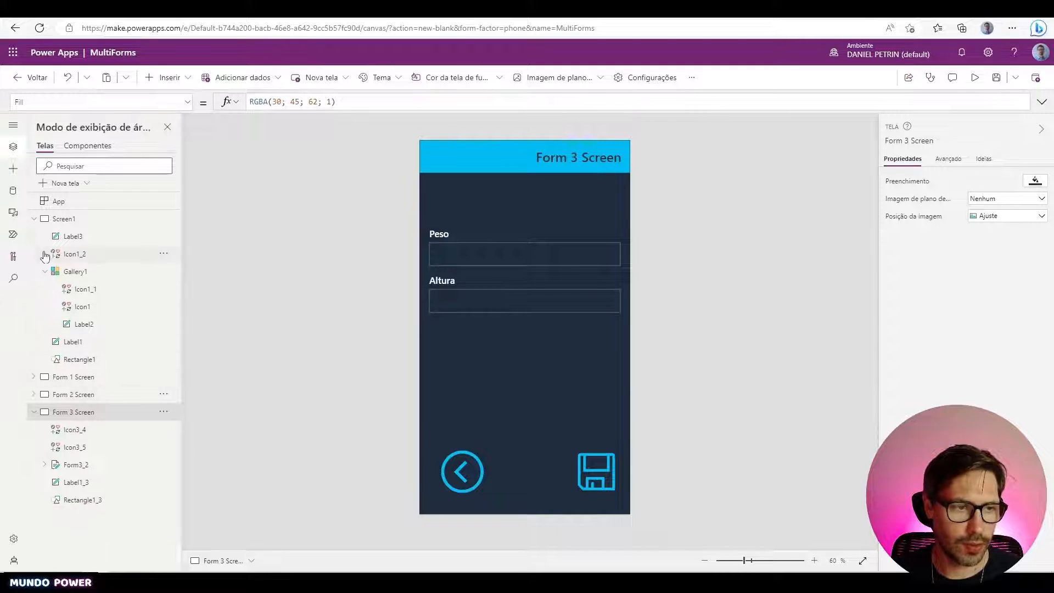
- Replace the back arrow's OnSelect false with Back() on Form 3 Screen
{"action": "left_click", "coordinate": [34, 218]}
{"action": "left_click", "coordinate": [463, 472]}
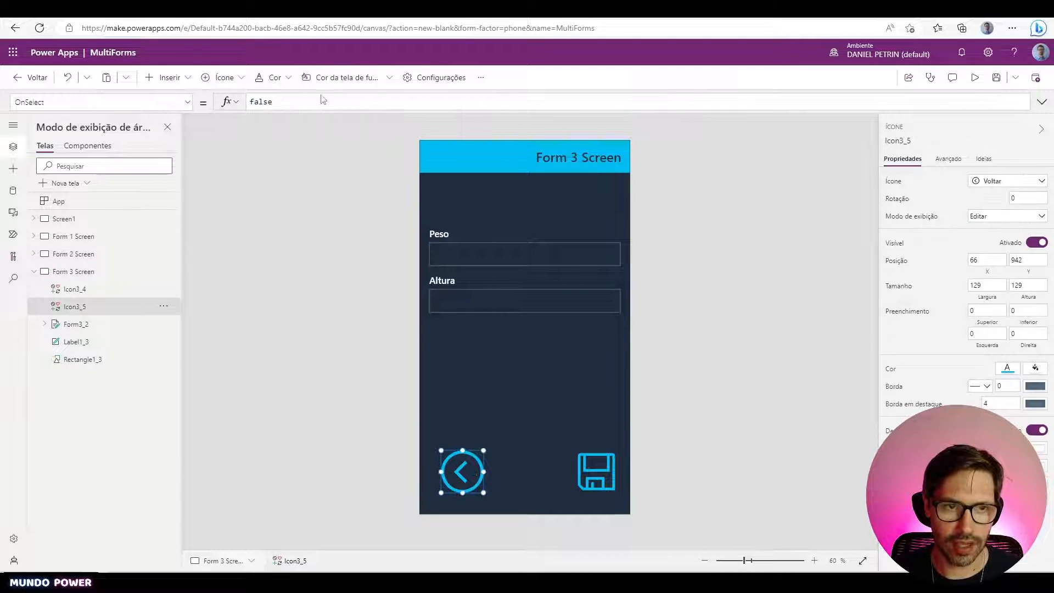
{"action": "key", "text": "ctrl+a"}
{"action": "key", "text": "BackSpace"}
{"action": "type", "text": "Back()"}
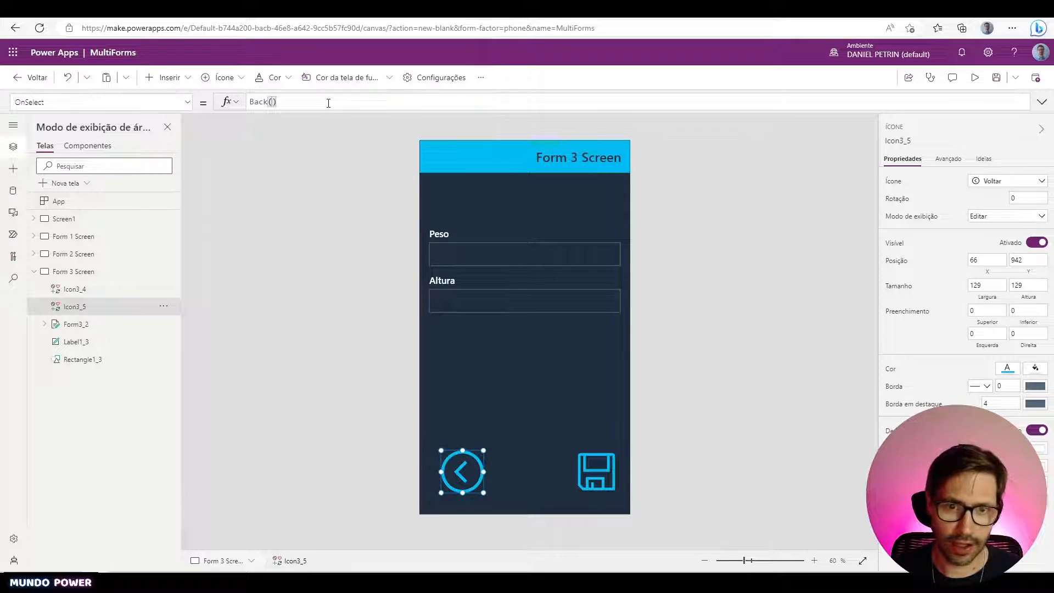
{"action": "key", "text": "ctrl+a"}
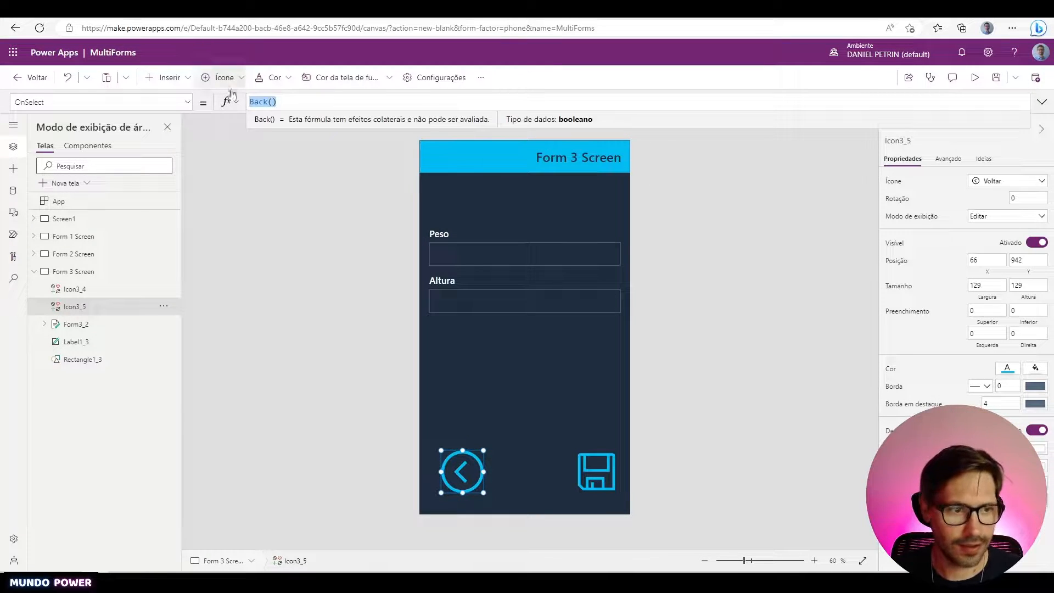
- Check that the back arrows on Form 2 and Form 1 Screens use Back()
{"action": "left_click", "coordinate": [105, 254]}
{"action": "left_click", "coordinate": [462, 471]}
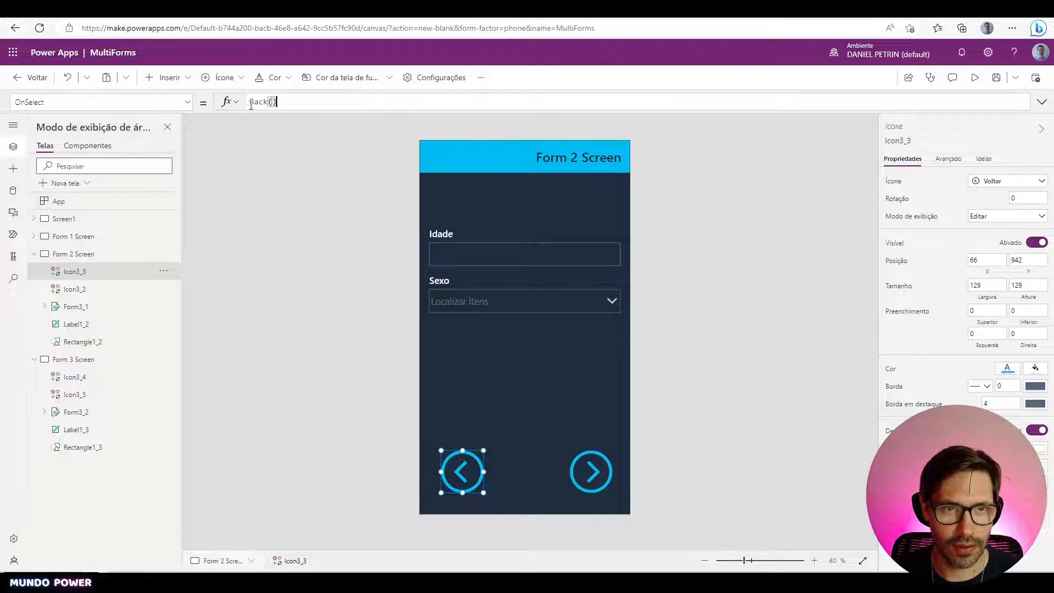
{"action": "left_click", "coordinate": [112, 239]}
{"action": "left_click", "coordinate": [463, 471]}
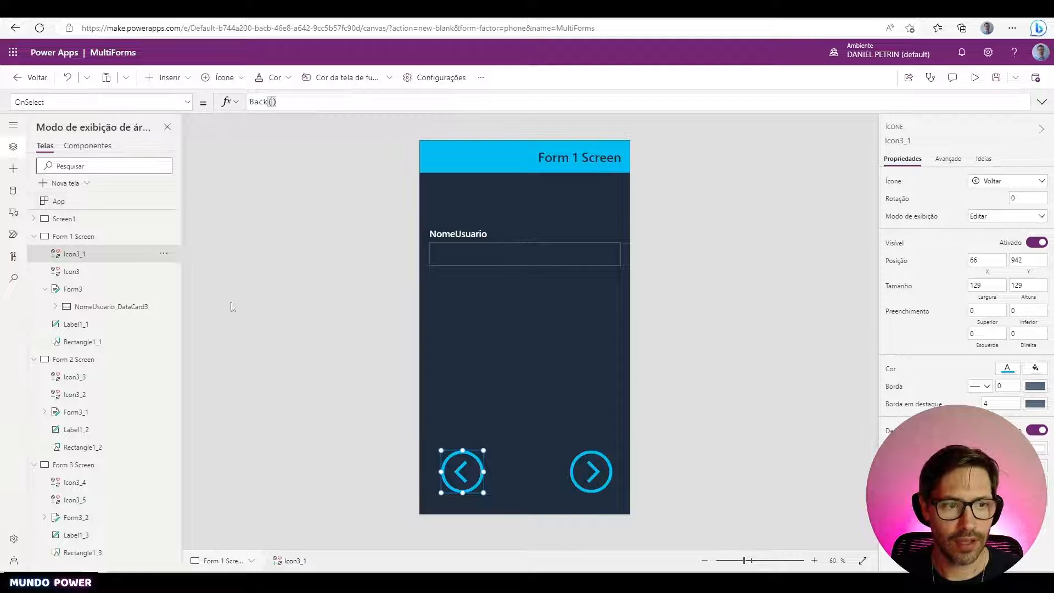
- Set Form 1 Screen's forward arrow OnSelect to Navigate('Form 2 Screen')
{"action": "left_click", "coordinate": [683, 440]}
{"action": "left_click", "coordinate": [603, 471]}
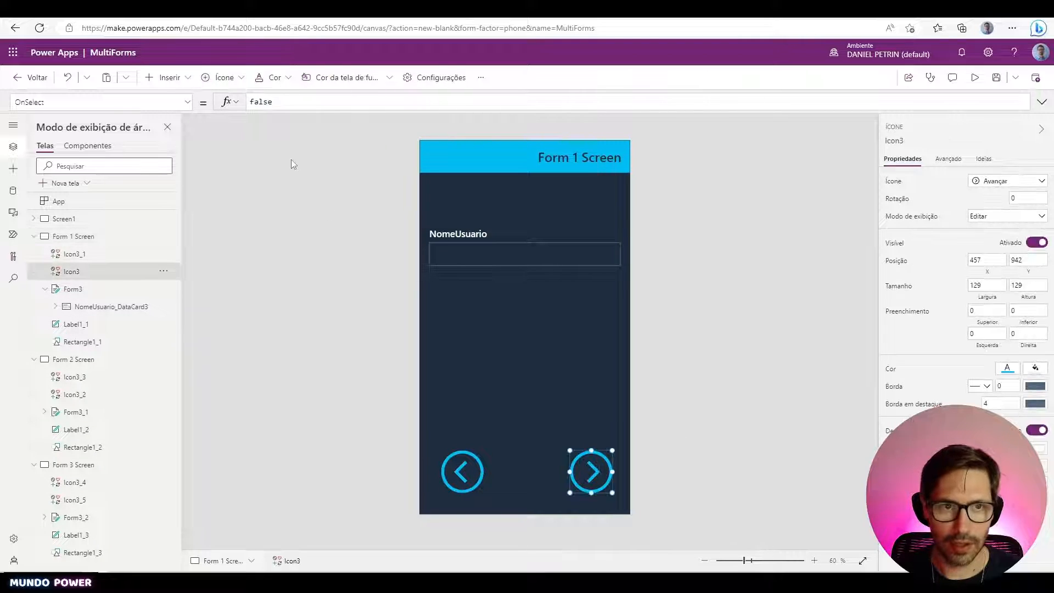
{"action": "left_click", "coordinate": [290, 101]}
{"action": "key", "text": "ctrl+a"}
{"action": "type", "text": "Navigate("}
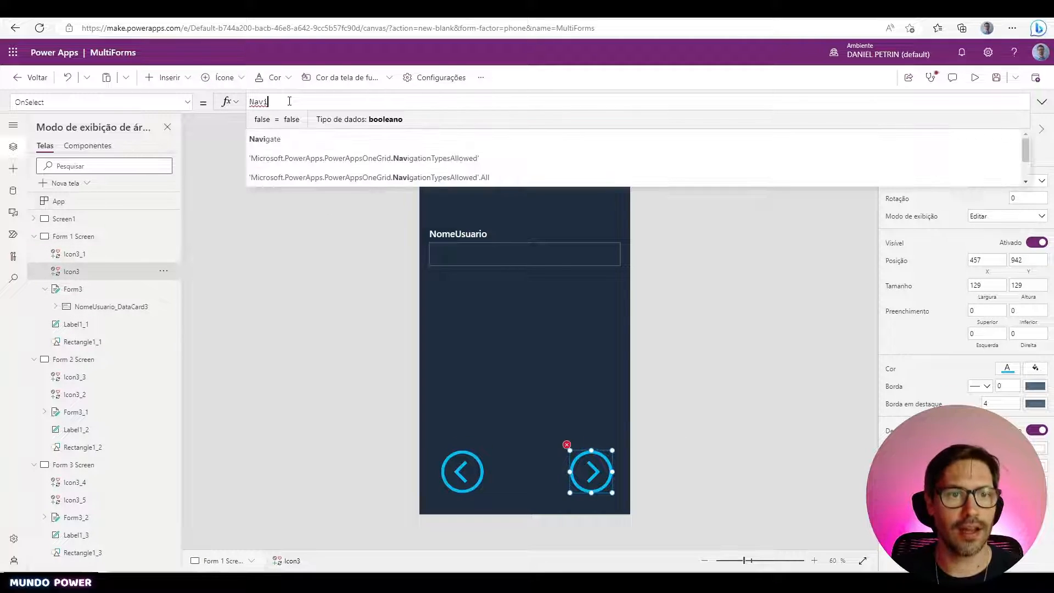
{"action": "key", "text": "Down"}
{"action": "key", "text": "Down"}
{"action": "key", "text": "Return"}
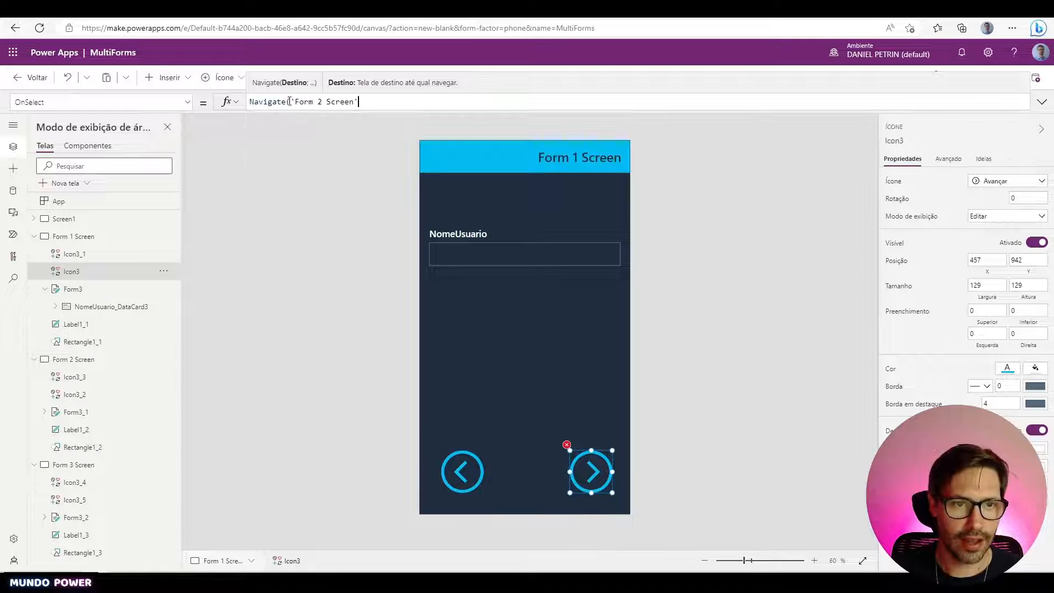
{"action": "type", "text": ")"}
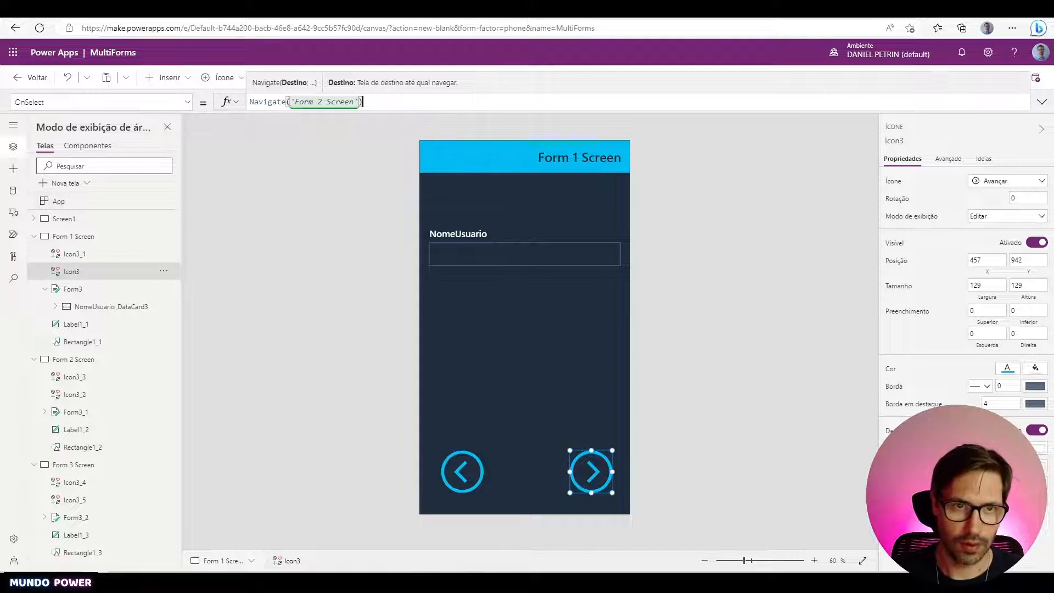
- Set Form 2 Screen's forward arrow to Navigate('Form 3 Screen') and test it
{"action": "left_click", "coordinate": [595, 475], "text": "alt"}
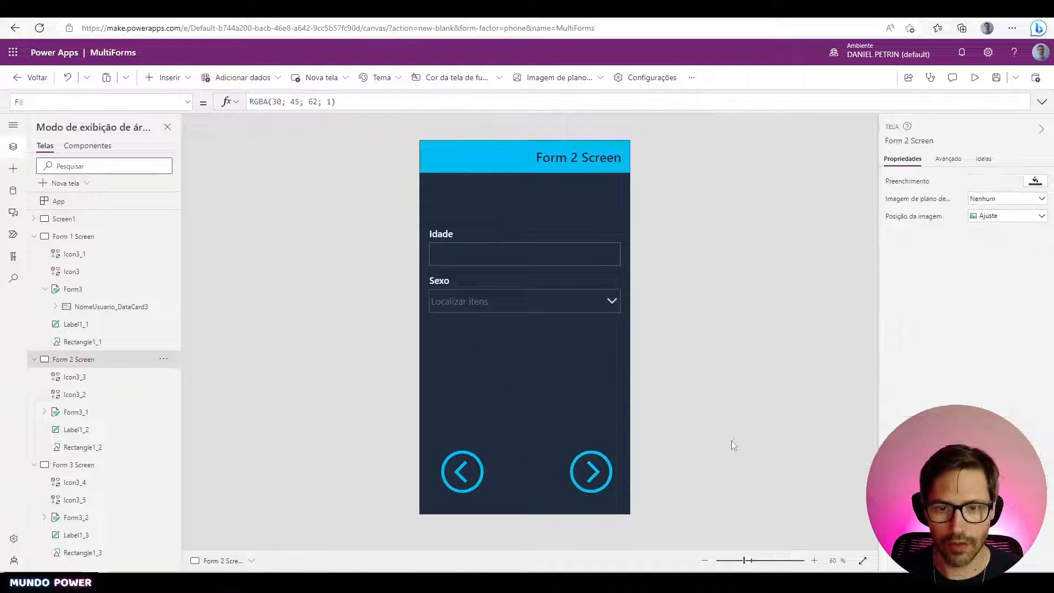
{"action": "left_click", "coordinate": [592, 471]}
{"action": "double_click", "coordinate": [368, 102]}
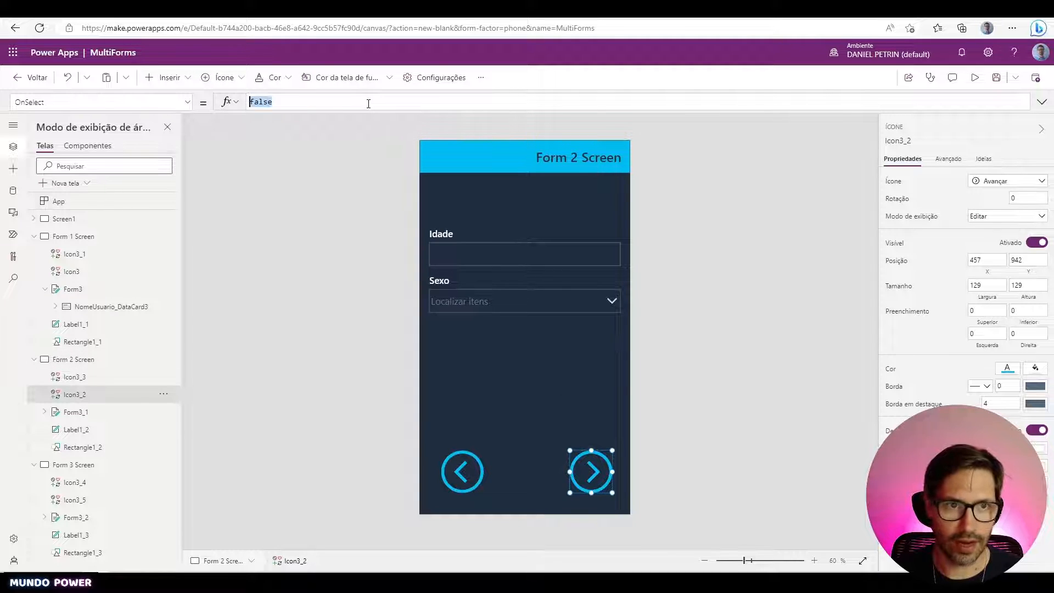
{"action": "type", "text": "Navigate("}
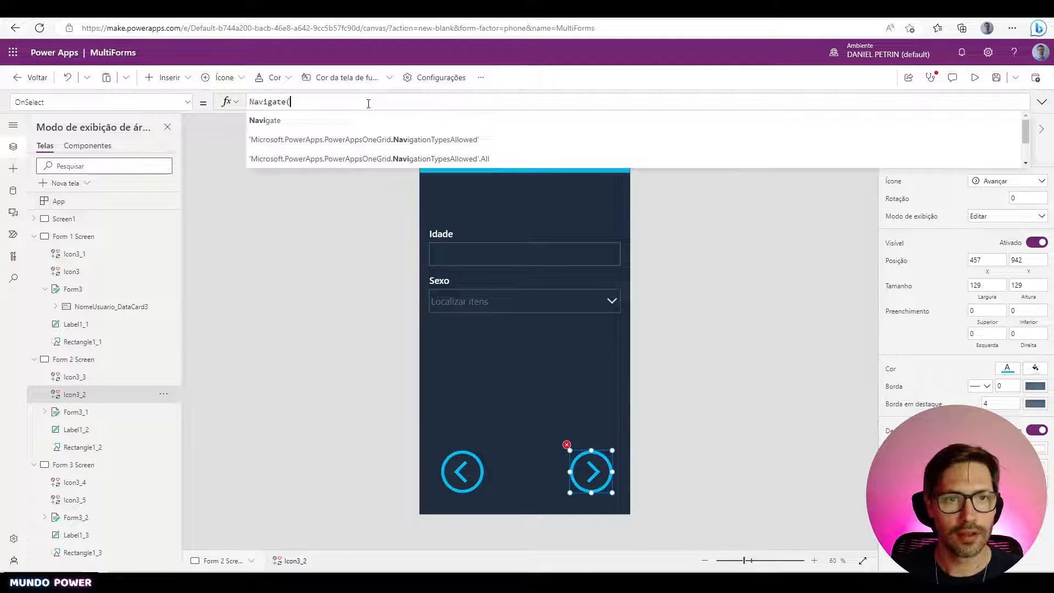
{"action": "key", "text": "Down"}
{"action": "key", "text": "Down"}
{"action": "key", "text": "Return"}
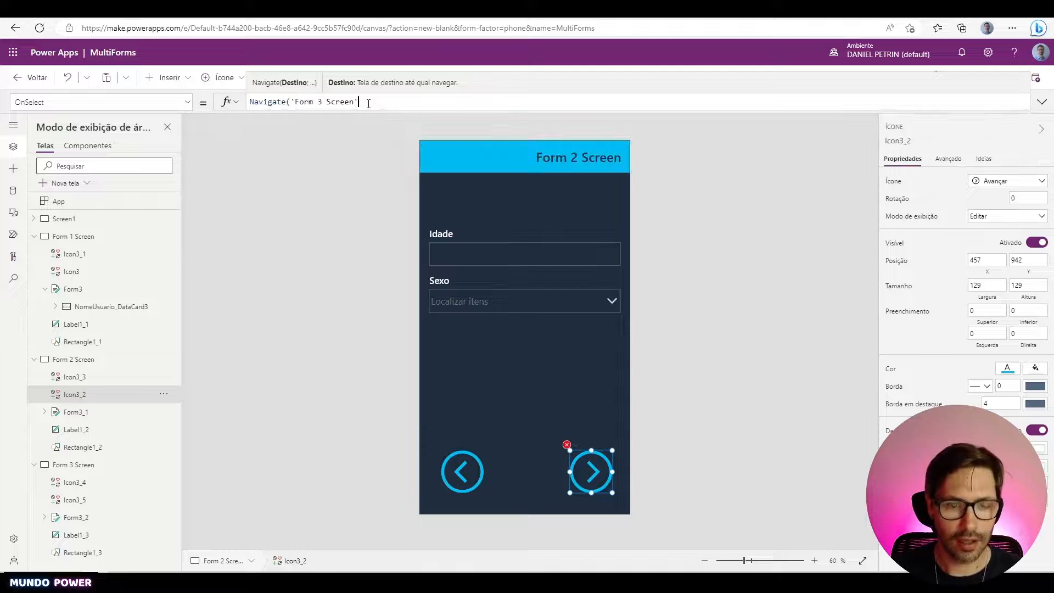
{"action": "type", "text": ")"}
{"action": "left_click", "coordinate": [728, 380]}
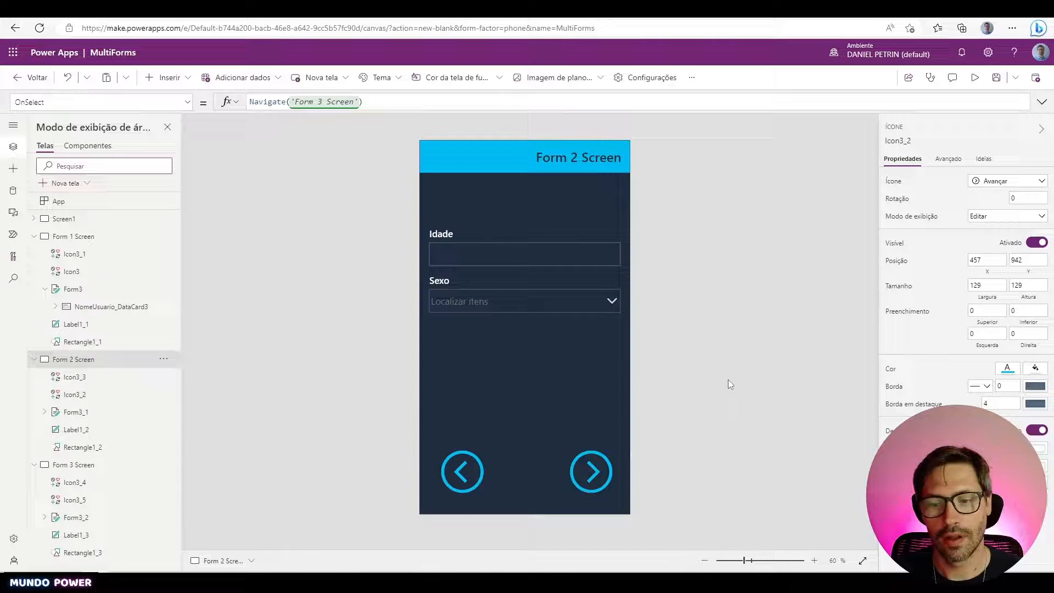
{"action": "left_click", "coordinate": [606, 470], "text": "alt"}
{"action": "left_click", "coordinate": [605, 470]}
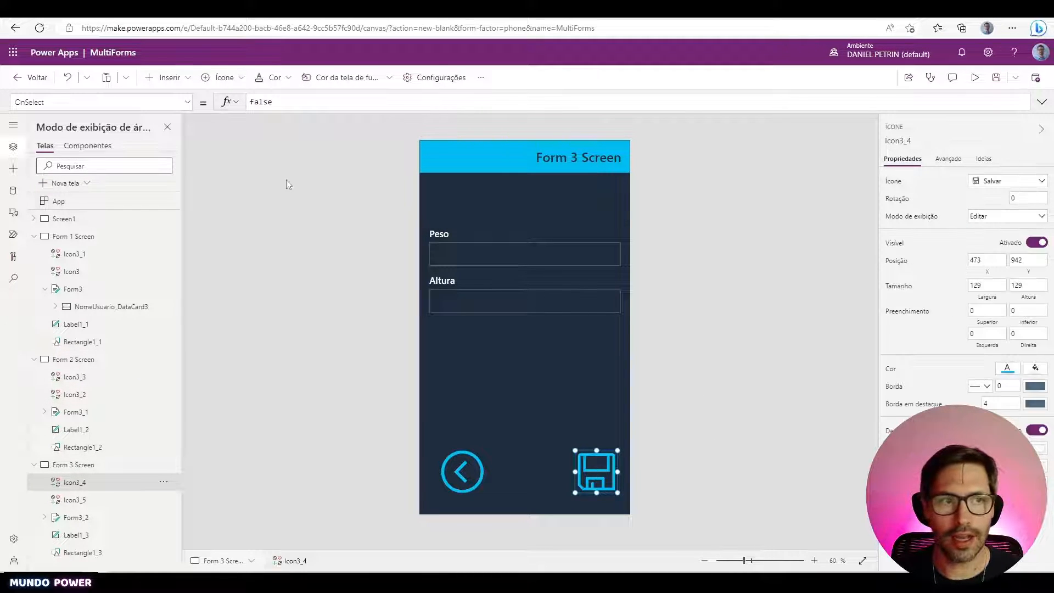
- Replace the save icon's false OnSelect with Navigate(Screen1)
{"action": "double_click", "coordinate": [288, 99]}
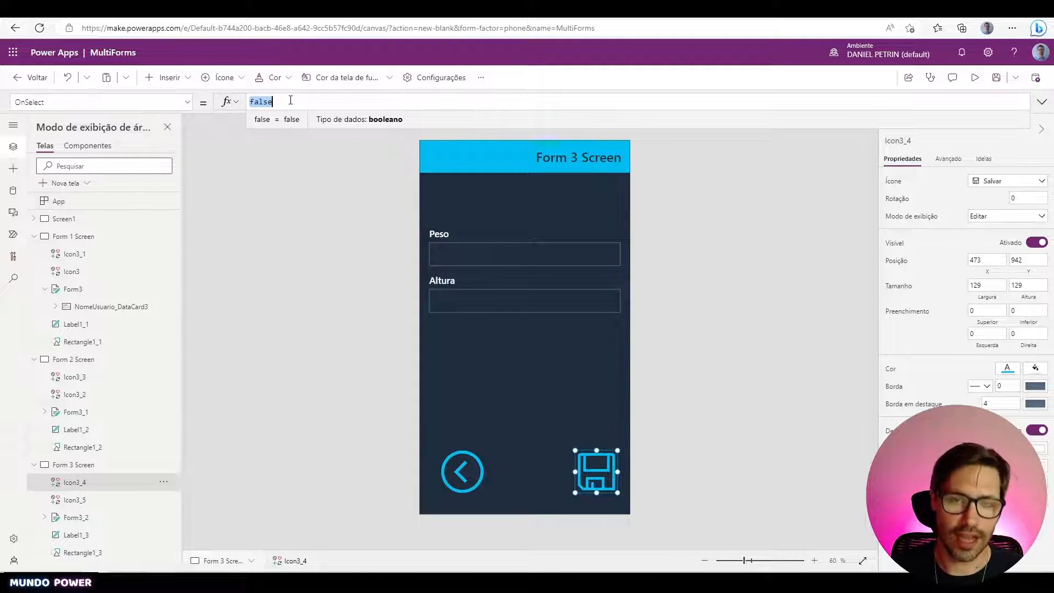
{"action": "key", "text": "BackSpace"}
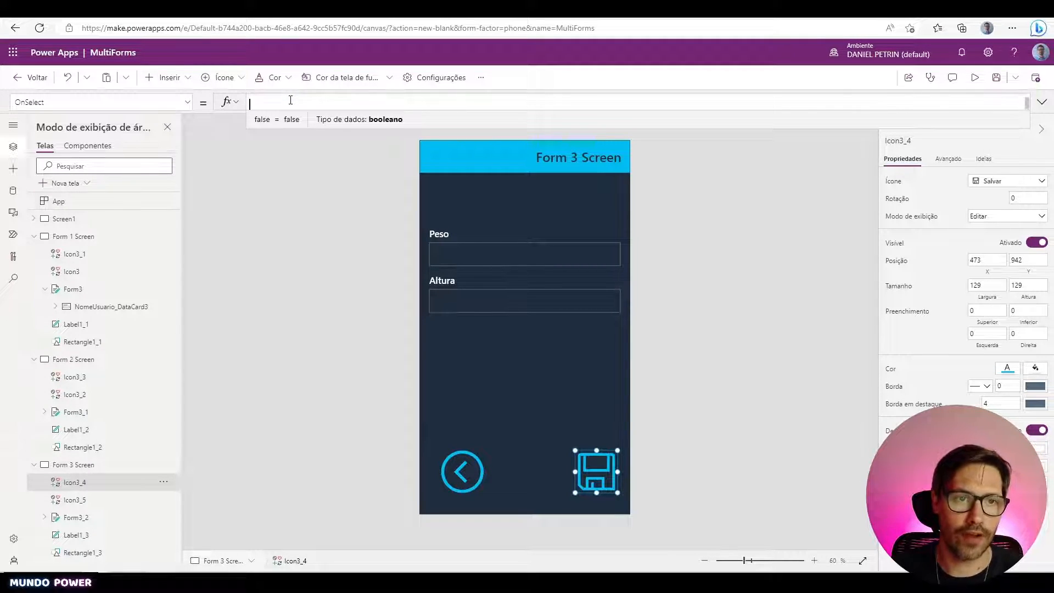
{"action": "type", "text": "N"}
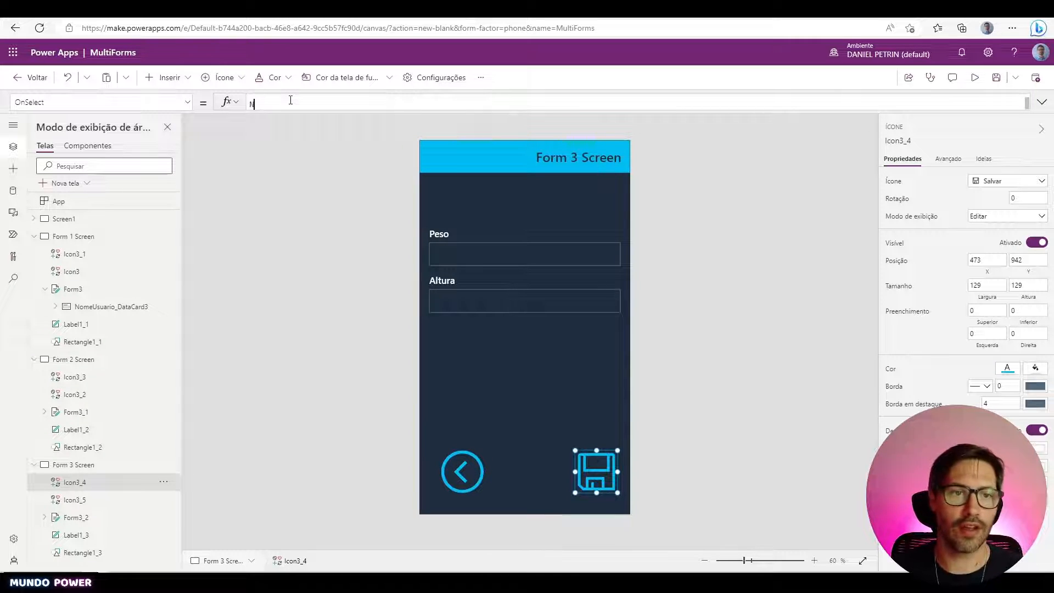
{"action": "type", "text": "avigate("}
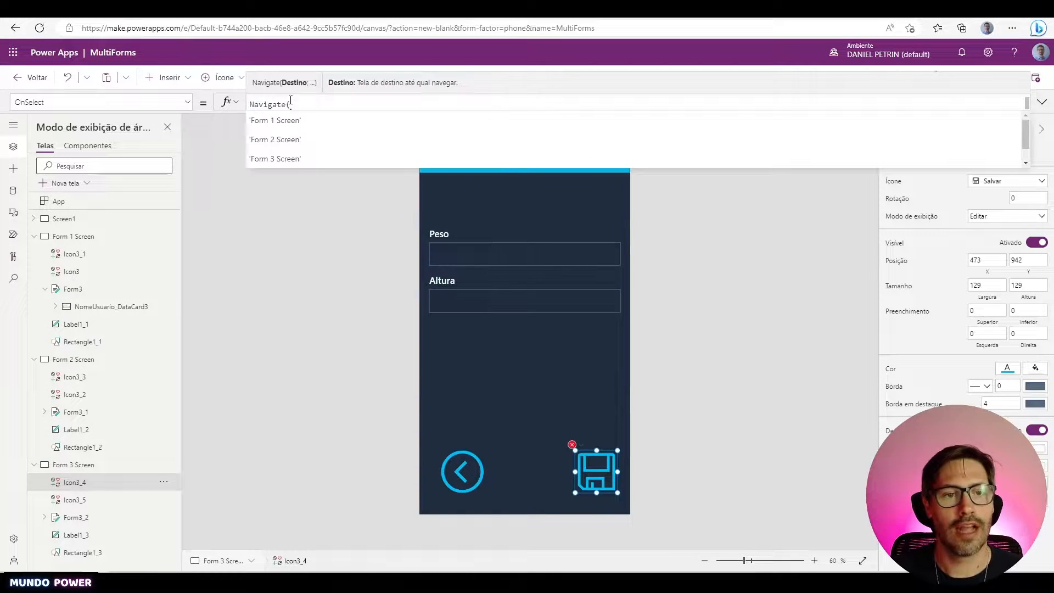
{"action": "key", "text": "Down"}
{"action": "key", "text": "Down"}
{"action": "key", "text": "Down"}
{"action": "key", "text": "Down"}
{"action": "key", "text": "Tab"}
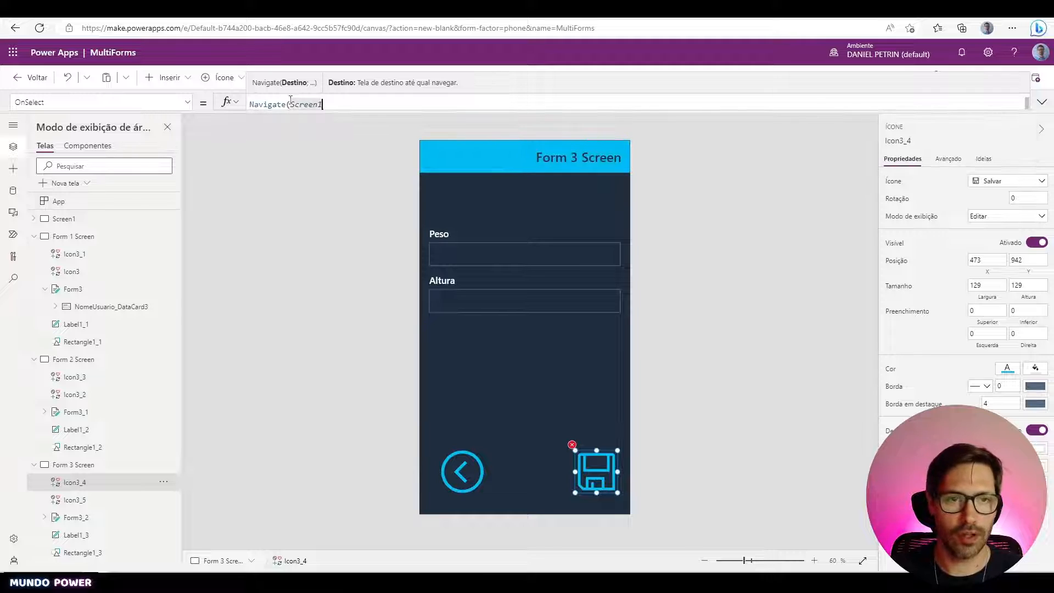
{"action": "type", "text": ")"}
{"action": "left_click", "coordinate": [284, 263]}
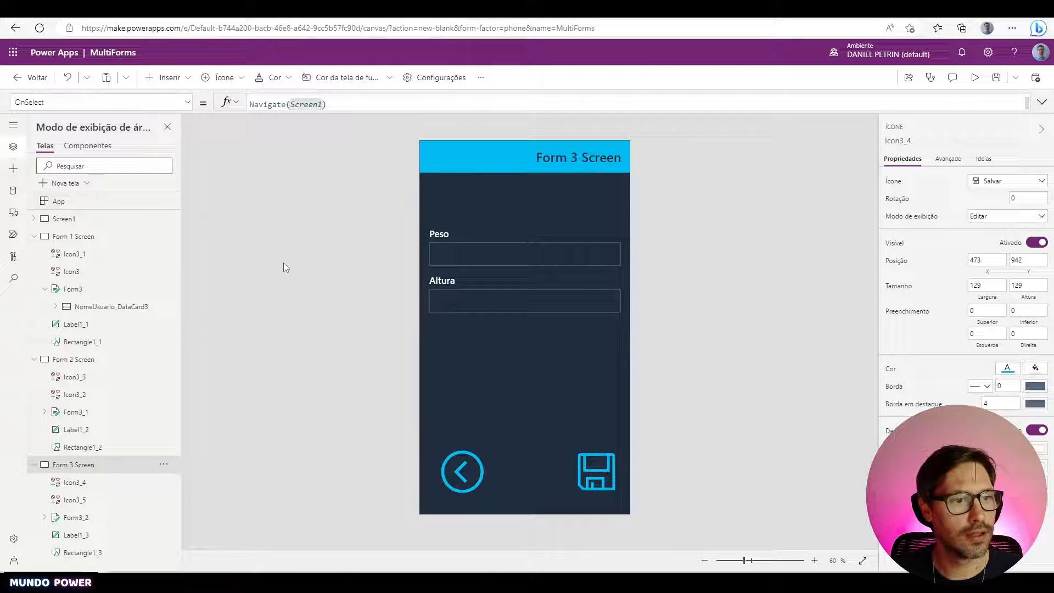
- Rename Screen1 to Home, then extend the name to Home Screen
{"action": "double_click", "coordinate": [102, 224]}
{"action": "type", "text": "Home"}
{"action": "key", "text": "Return"}
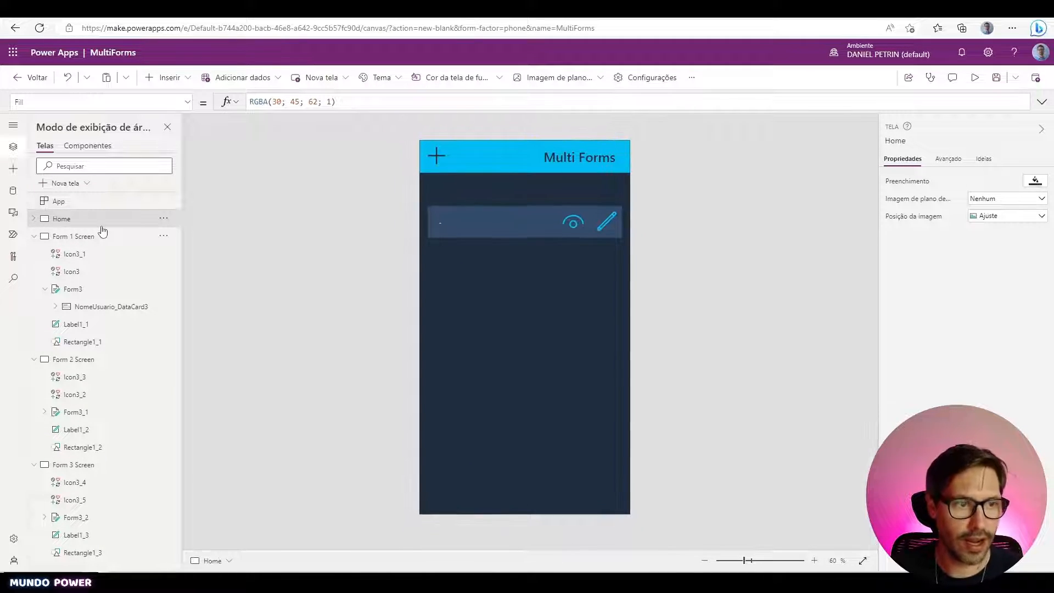
{"action": "double_click", "coordinate": [102, 225]}
{"action": "key", "text": "End"}
{"action": "type", "text": "Scree"}
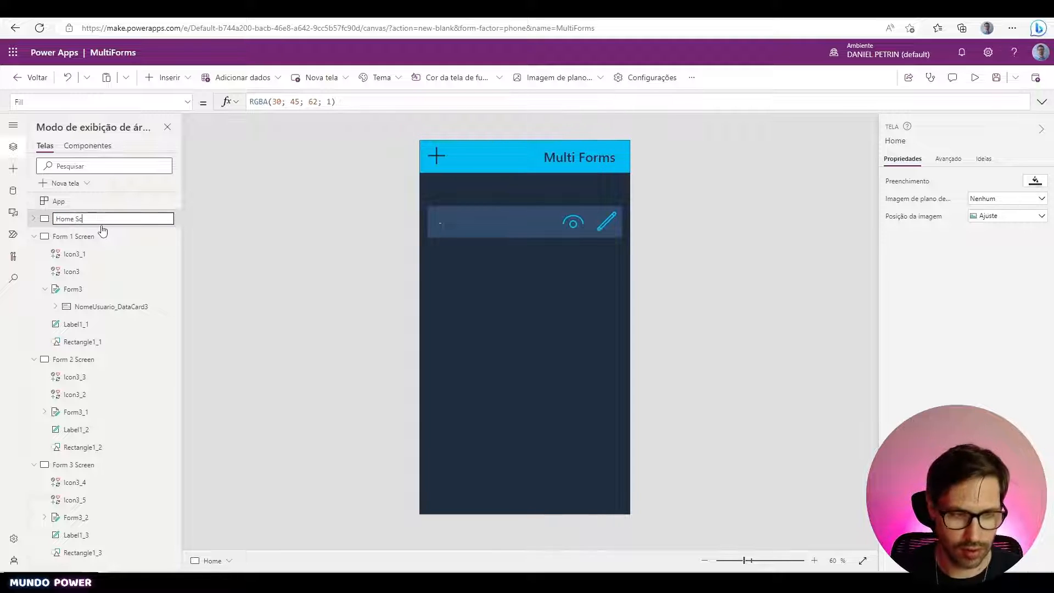
{"action": "type", "text": "n"}
{"action": "key", "text": "Return"}
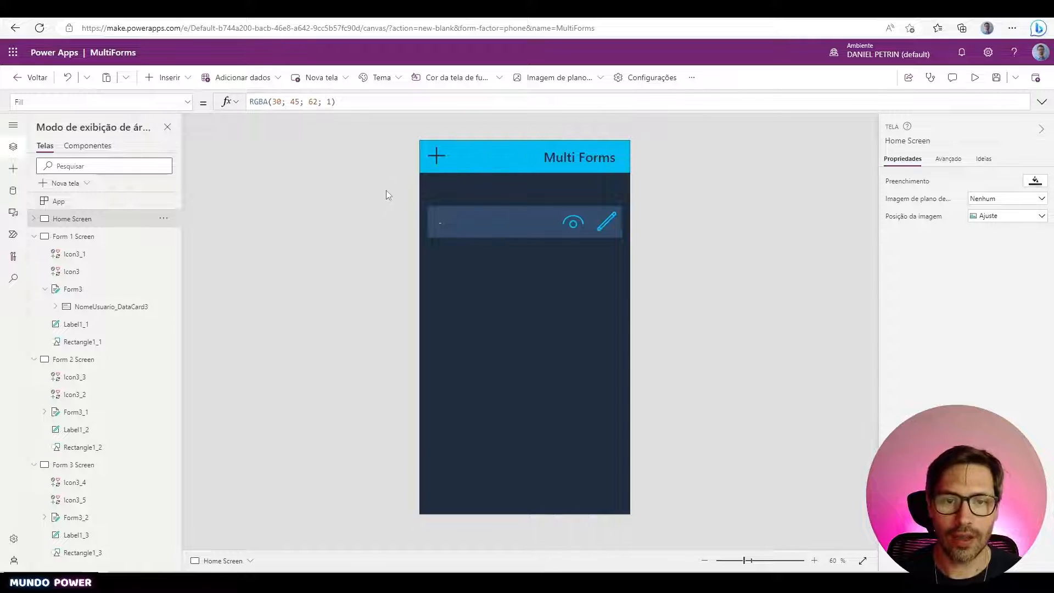
- Clear the plus icon's old OnSelect formula on Home Screen
{"action": "left_click", "coordinate": [441, 156]}
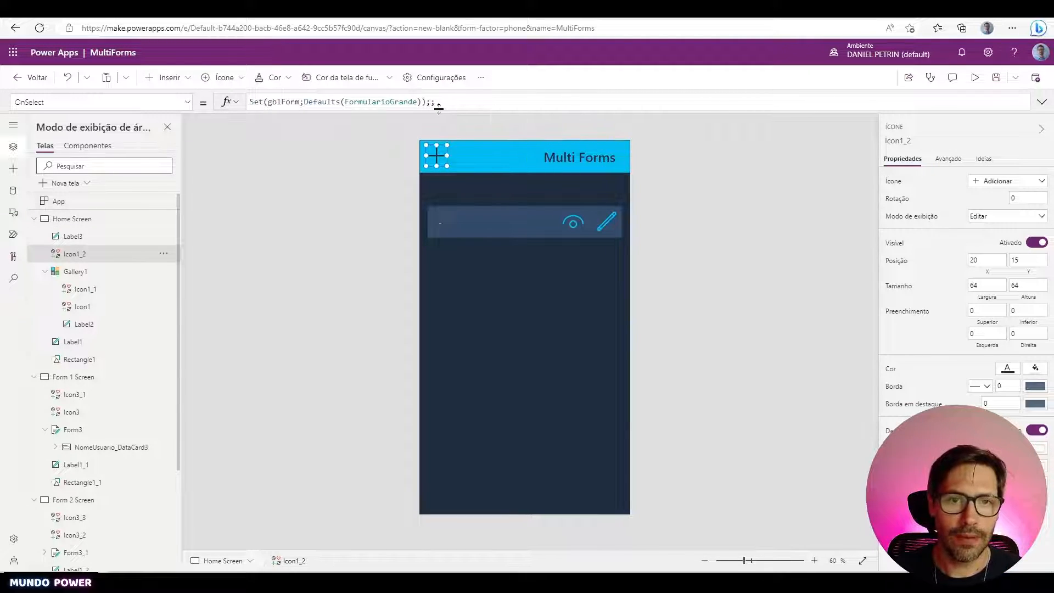
{"action": "left_click", "coordinate": [461, 102]}
{"action": "key", "text": "ctrl+a"}
{"action": "key", "text": "Delete"}
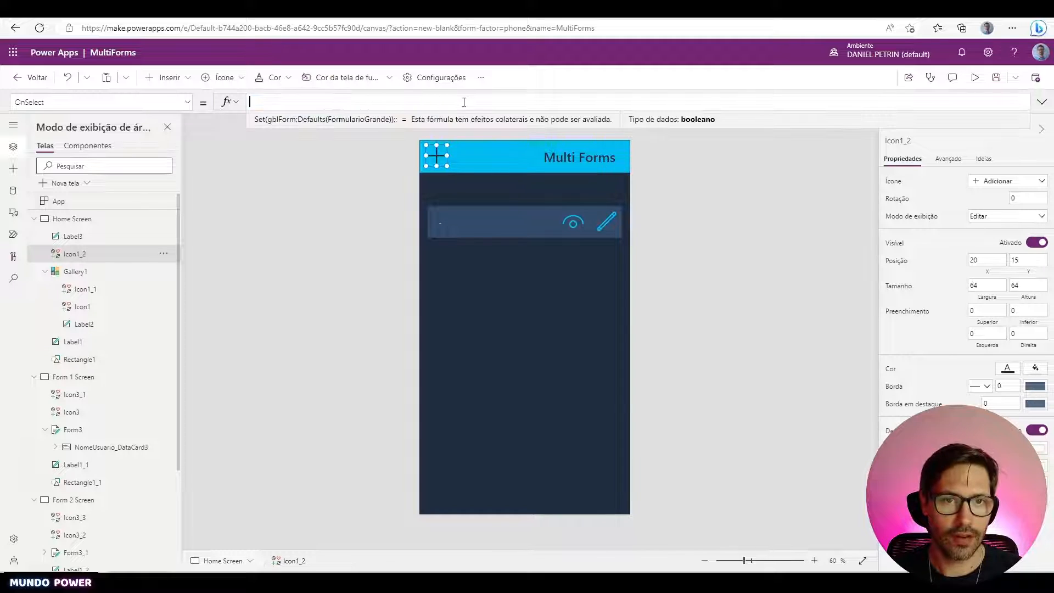
{"action": "left_click", "coordinate": [374, 180]}
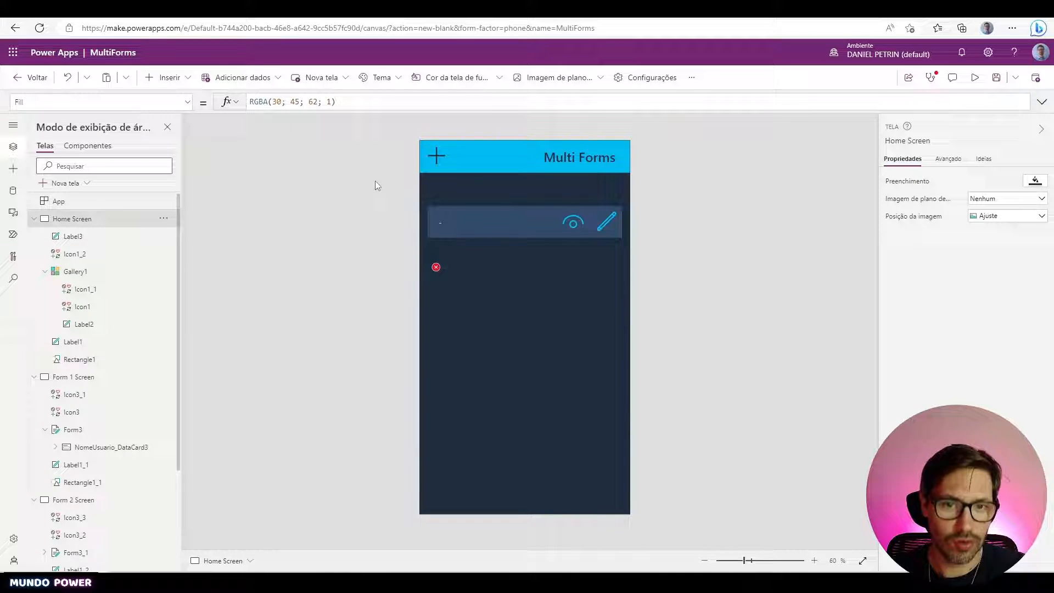
- Delete the gblForm.ID label and reselect the plus icon with an expanded formula bar
{"action": "left_click", "coordinate": [454, 282]}
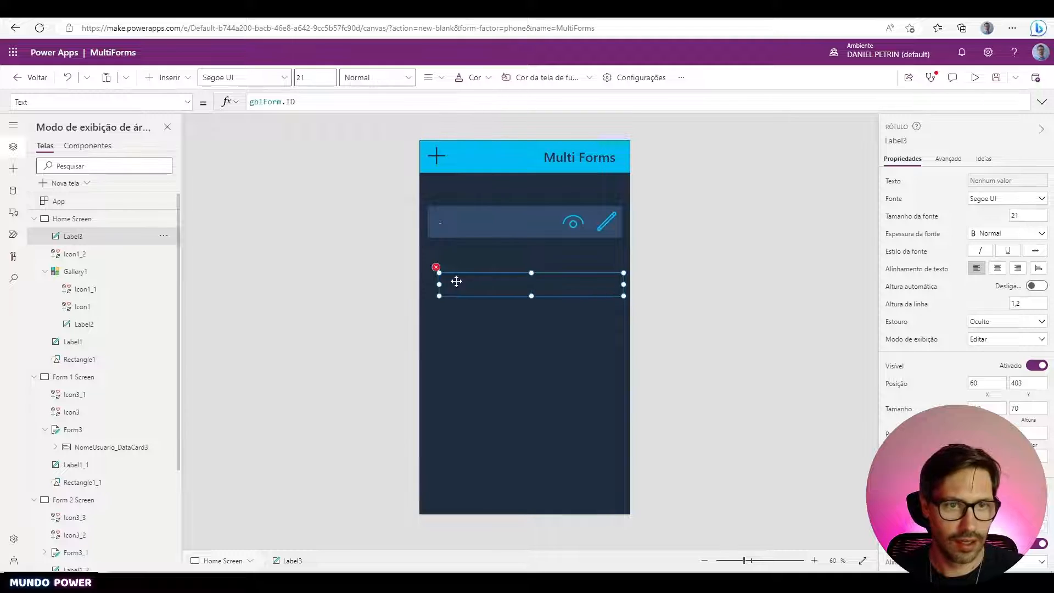
{"action": "key", "text": "Delete"}
{"action": "left_click", "coordinate": [432, 161]}
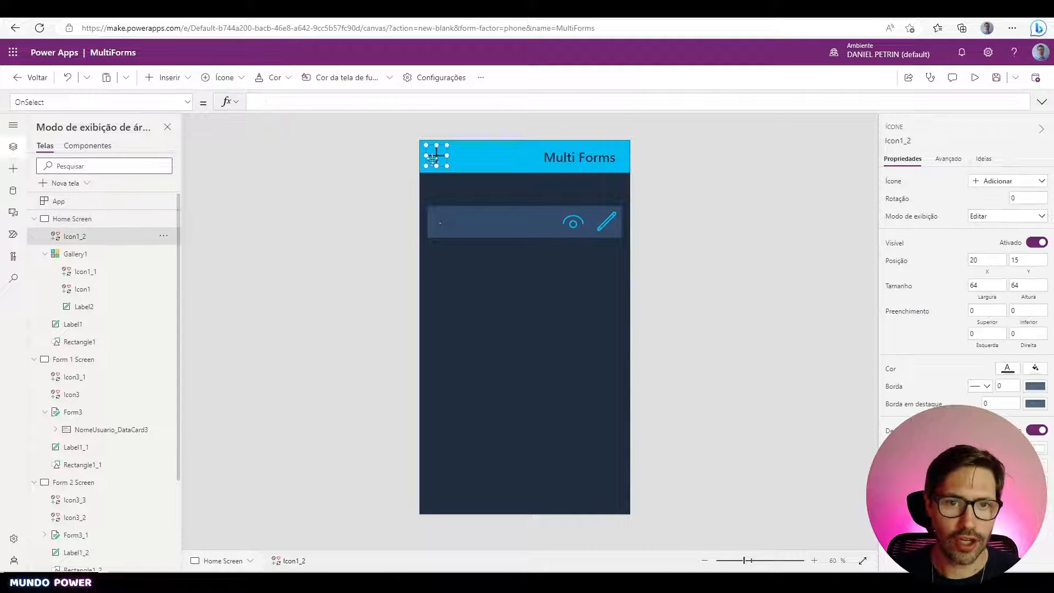
{"action": "left_click", "coordinate": [415, 106]}
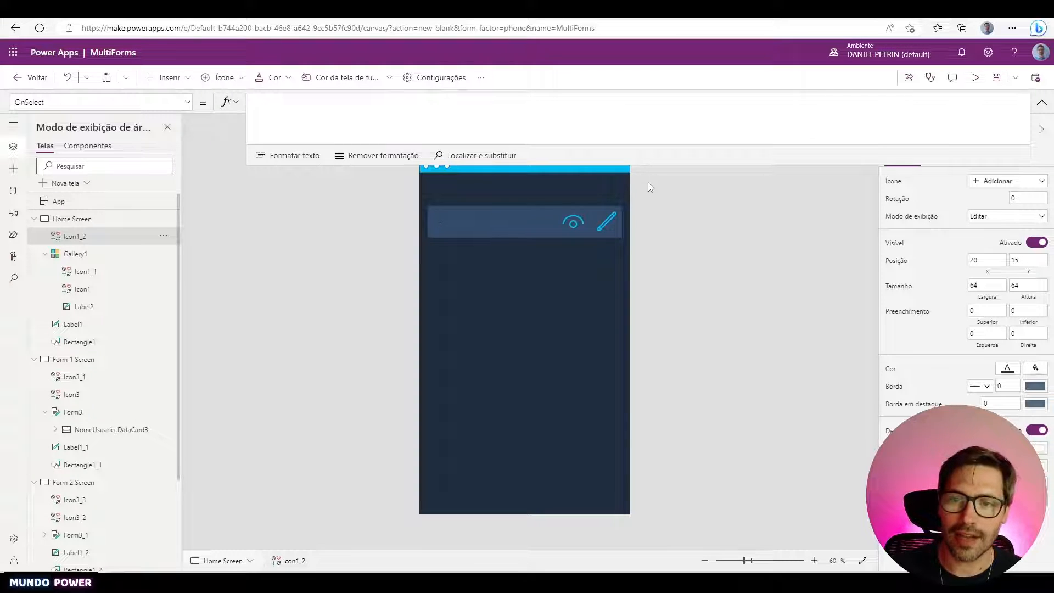
- Write Set(gblFormulario;Defaults(FormularioGrande)) as the plus icon's OnSelect formula
{"action": "left_click_drag", "start_coordinate": [680, 166], "coordinate": [675, 129]}
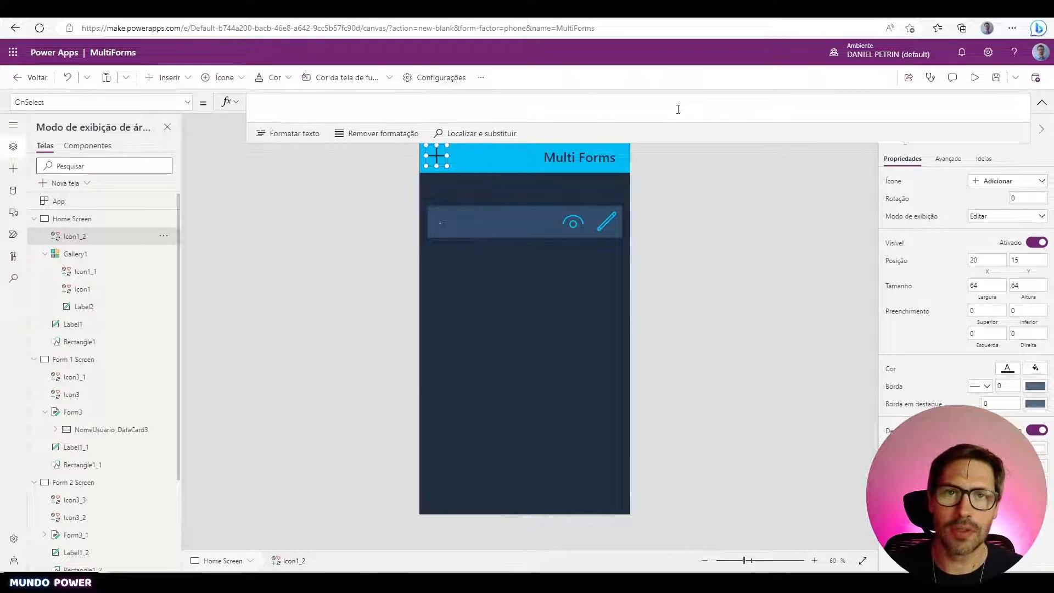
{"action": "type", "text": "Set("}
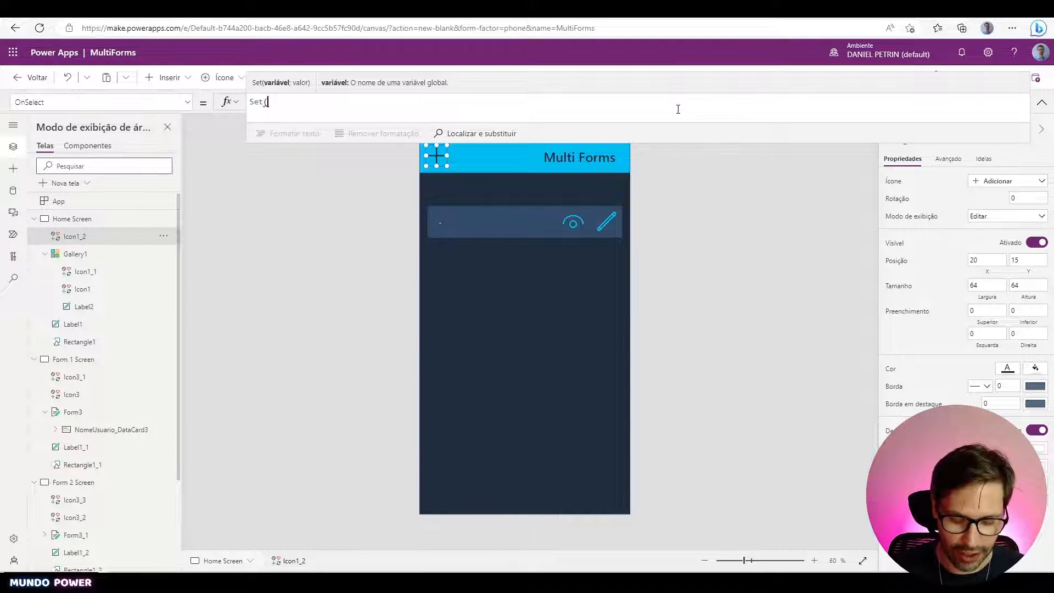
{"action": "type", "text": "gb"}
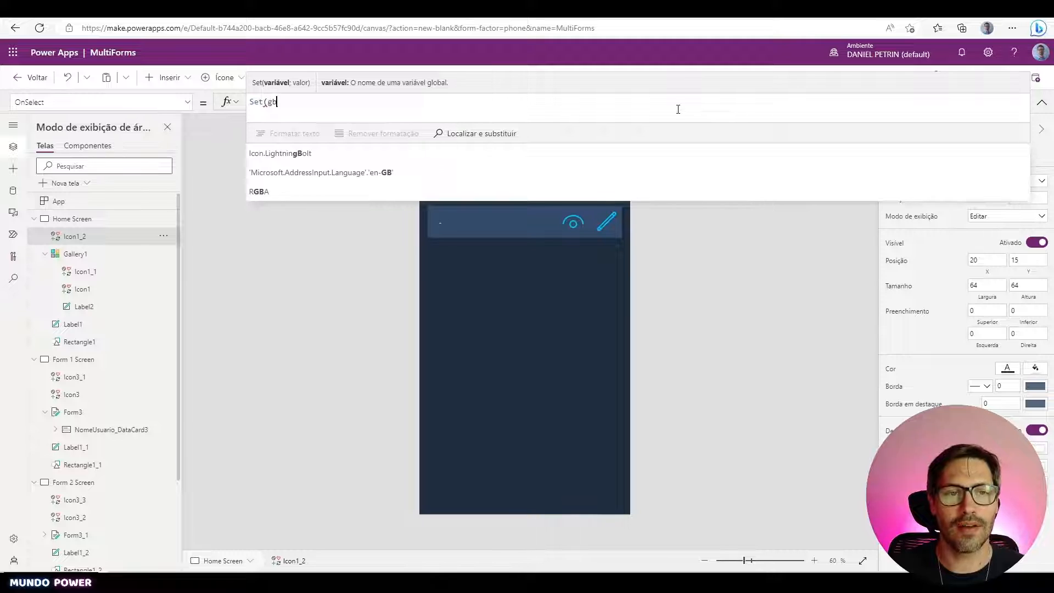
{"action": "type", "text": "l"}
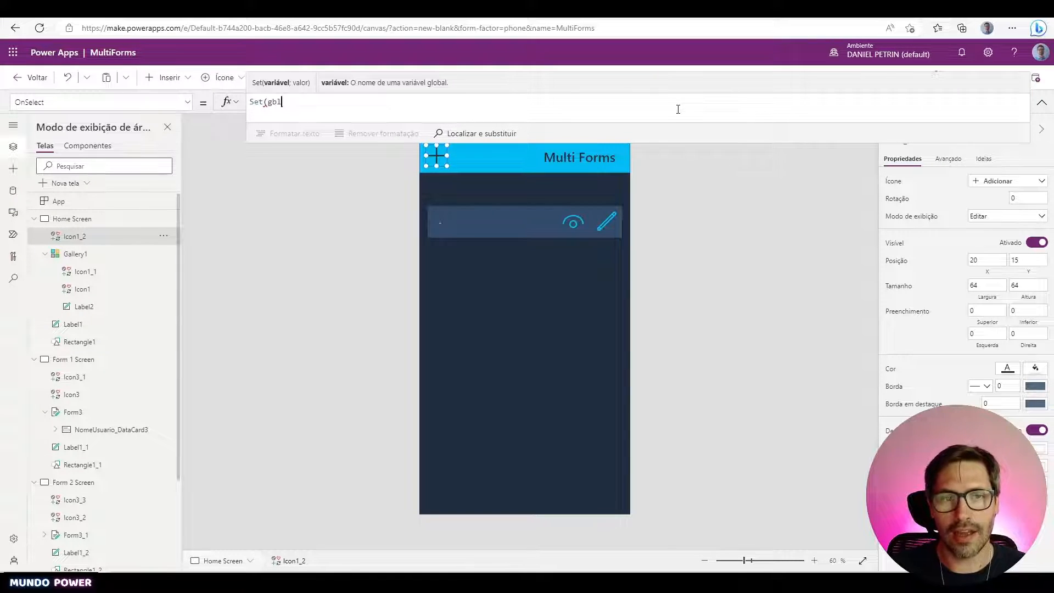
{"action": "type", "text": "Formulario"}
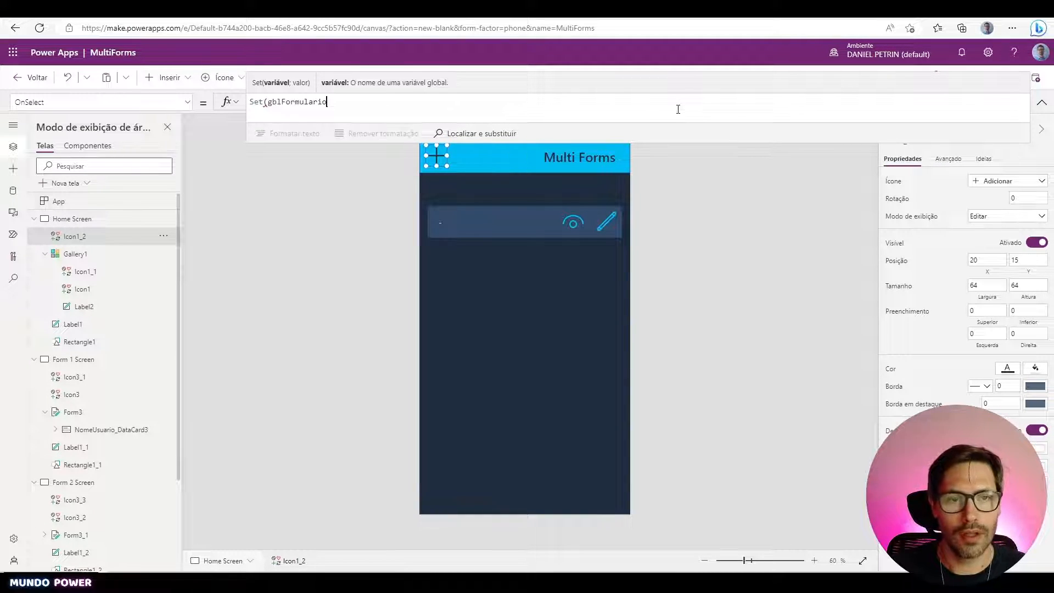
{"action": "type", "text": ";"}
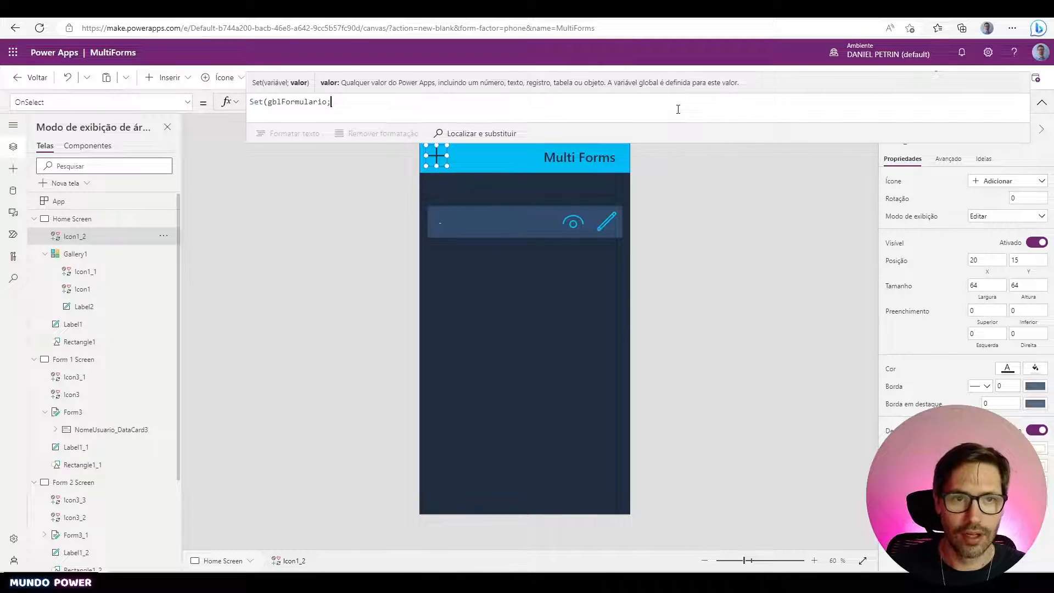
{"action": "type", "text": "Defaul"}
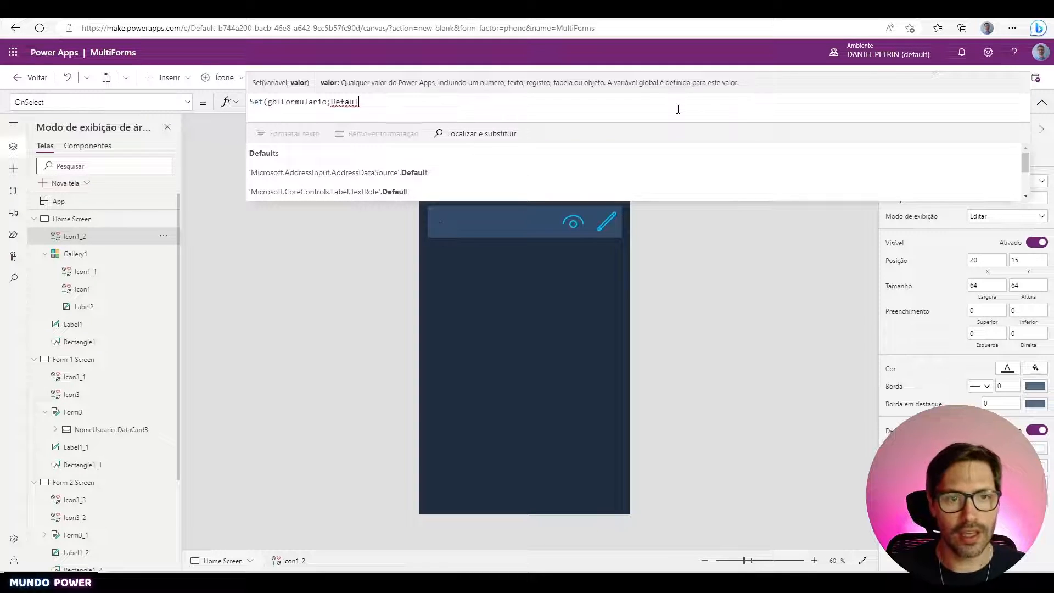
{"action": "type", "text": "ts("}
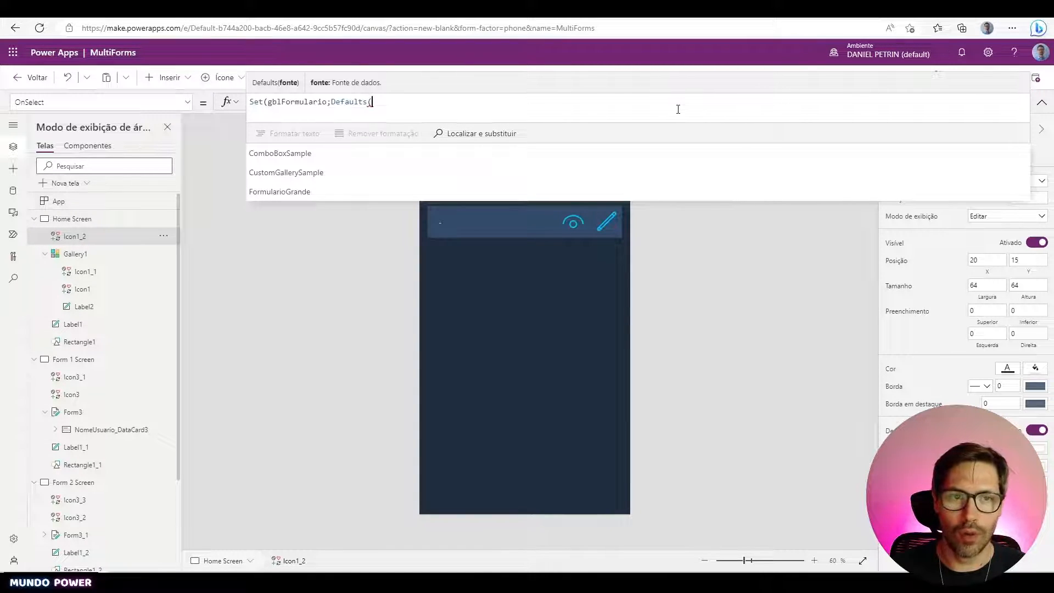
{"action": "type", "text": "Formu"}
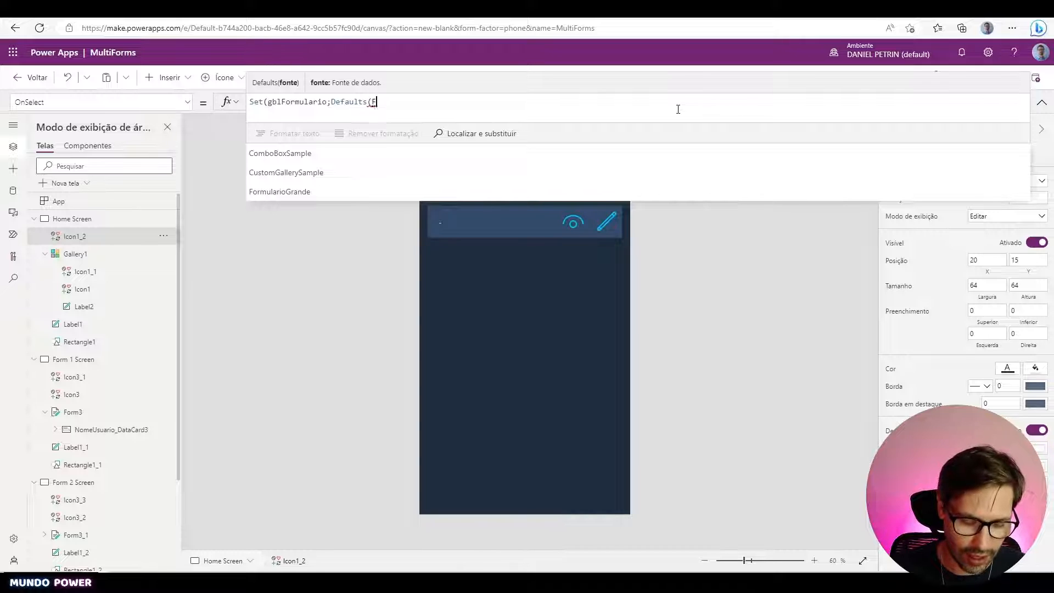
{"action": "key", "text": "Tab"}
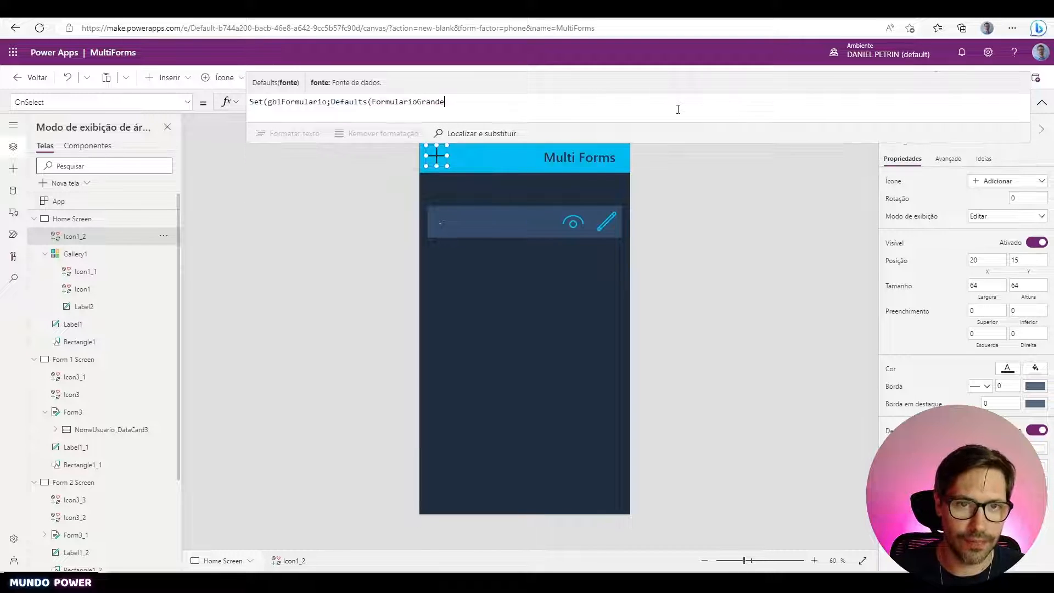
{"action": "type", "text": "))"}
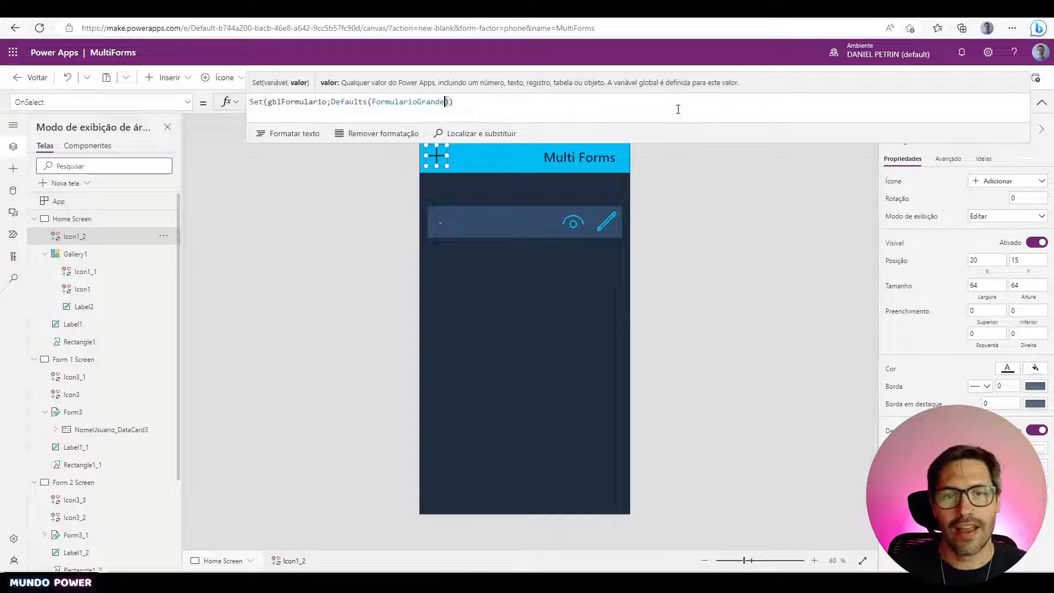
{"action": "key", "text": "shift+Left"}
{"action": "key", "text": "shift+Left"}
{"action": "key", "text": "shift+Left"}
{"action": "key", "text": "shift+Left"}
{"action": "key", "text": "shift+Left"}
{"action": "key", "text": "shift+Left"}
{"action": "key", "text": "shift+Left"}
{"action": "key", "text": "shift+Left"}
{"action": "key", "text": "shift+Left"}
{"action": "key", "text": "shift+Left"}
{"action": "key", "text": "shift+Left"}
{"action": "key", "text": "shift+Left"}
{"action": "key", "text": "shift+Left"}
{"action": "key", "text": "shift+Left"}
{"action": "key", "text": "shift+Left"}
{"action": "key", "text": "shift+Left"}
{"action": "key", "text": "shift+Left"}
{"action": "key", "text": "shift+Left"}
{"action": "key", "text": "shift+Left"}
{"action": "key", "text": "shift+Left"}
{"action": "key", "text": "shift+Right"}
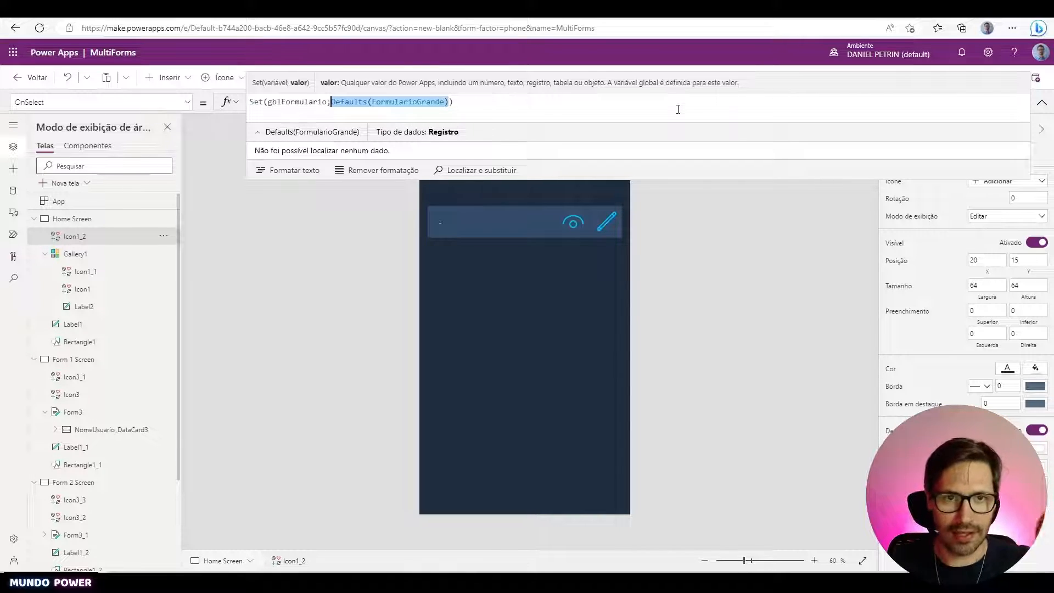
- Examine the add icon's Set formula: the gblFormulario variable and its Defaults(FormularioGrande) value
{"action": "double_click", "coordinate": [327, 102]}
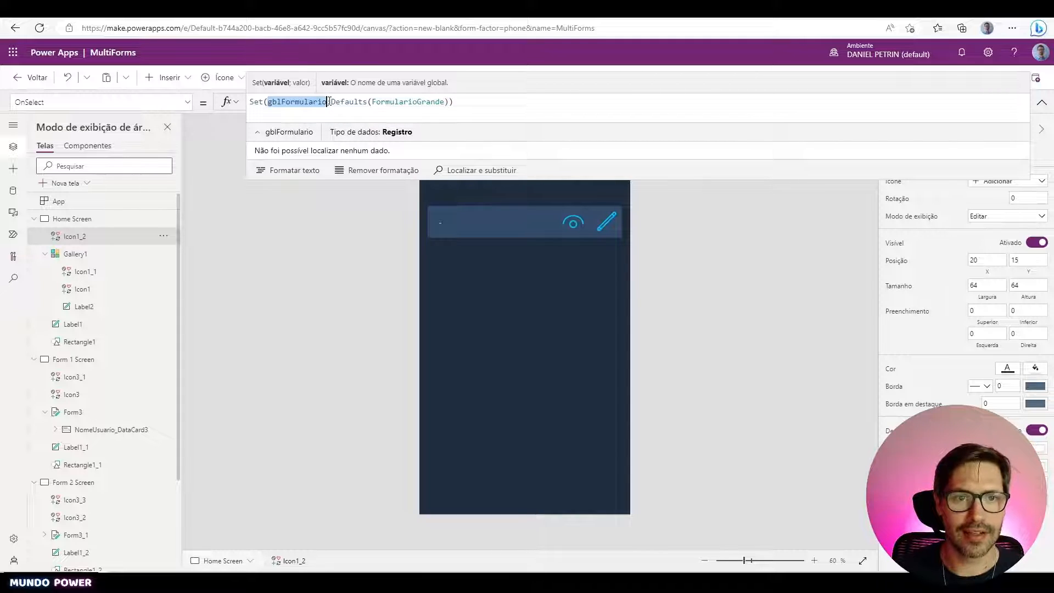
{"action": "left_click_drag", "start_coordinate": [332, 102], "coordinate": [449, 102]}
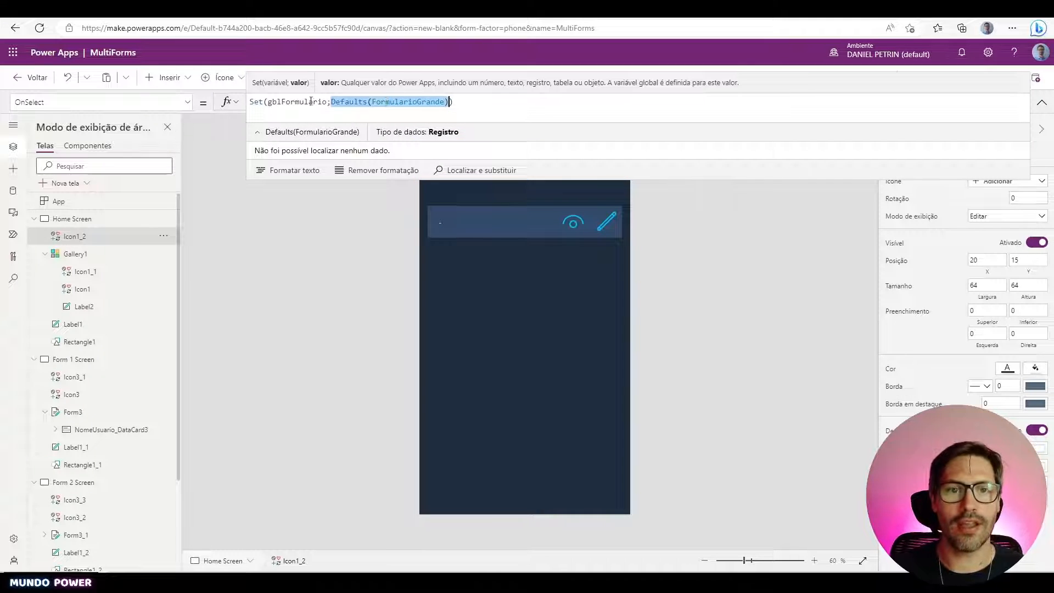
{"action": "left_click", "coordinate": [266, 102]}
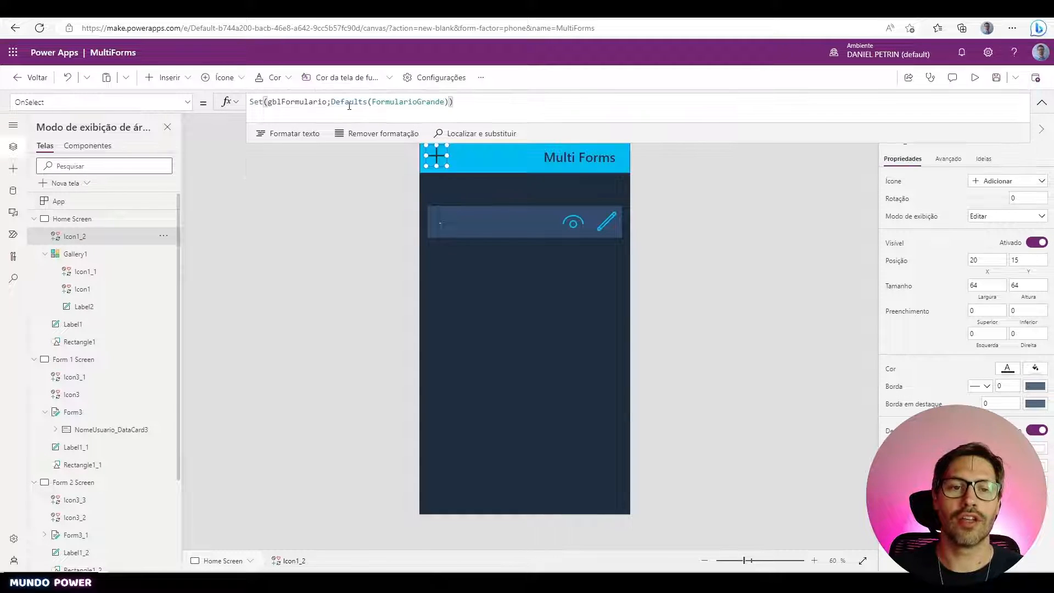
{"action": "left_click", "coordinate": [331, 102]}
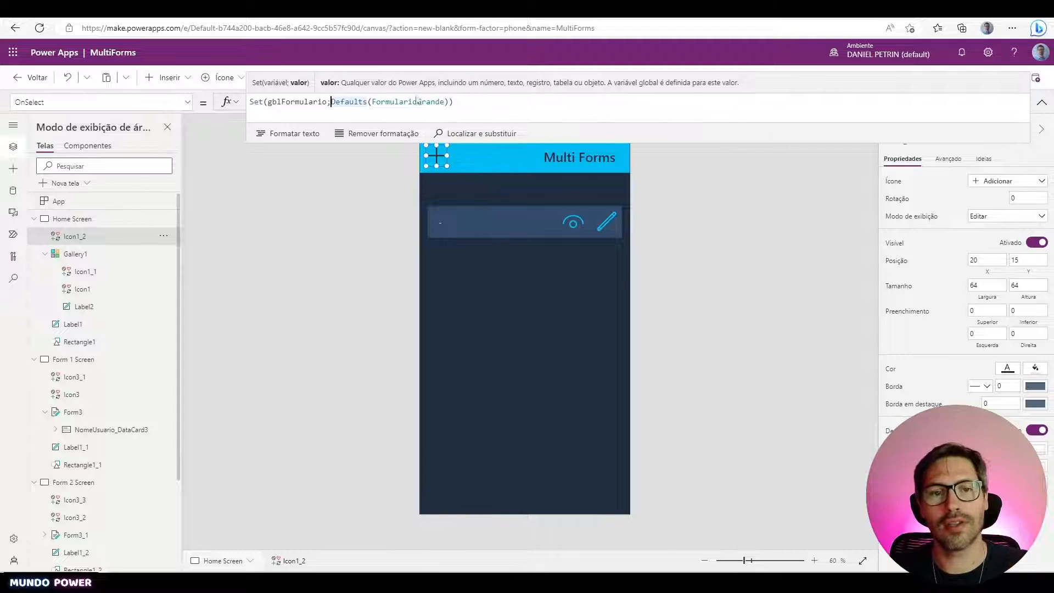
{"action": "left_click", "coordinate": [449, 101], "text": "shift"}
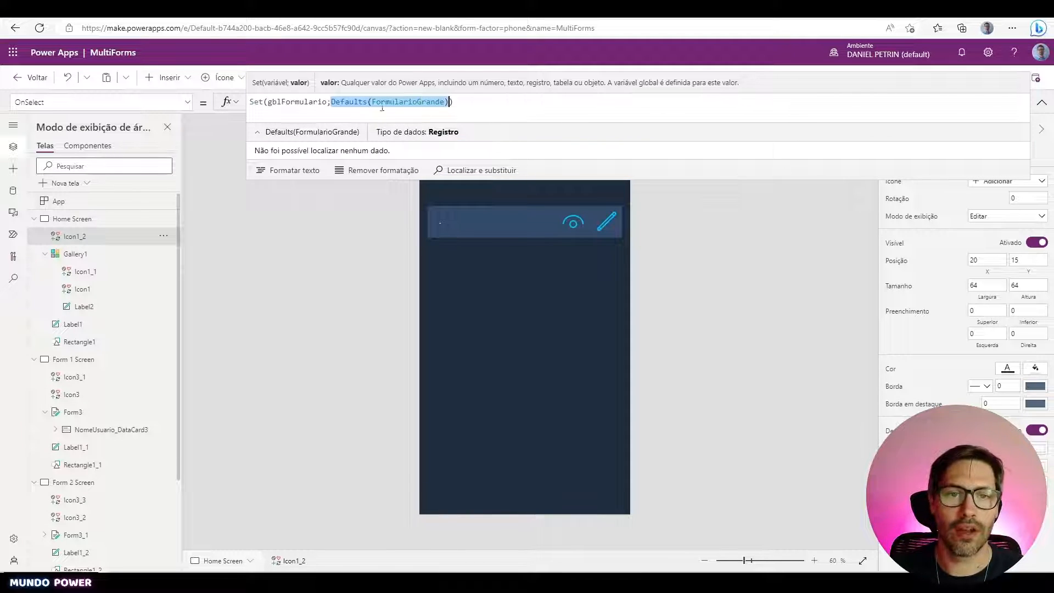
{"action": "left_click", "coordinate": [463, 105]}
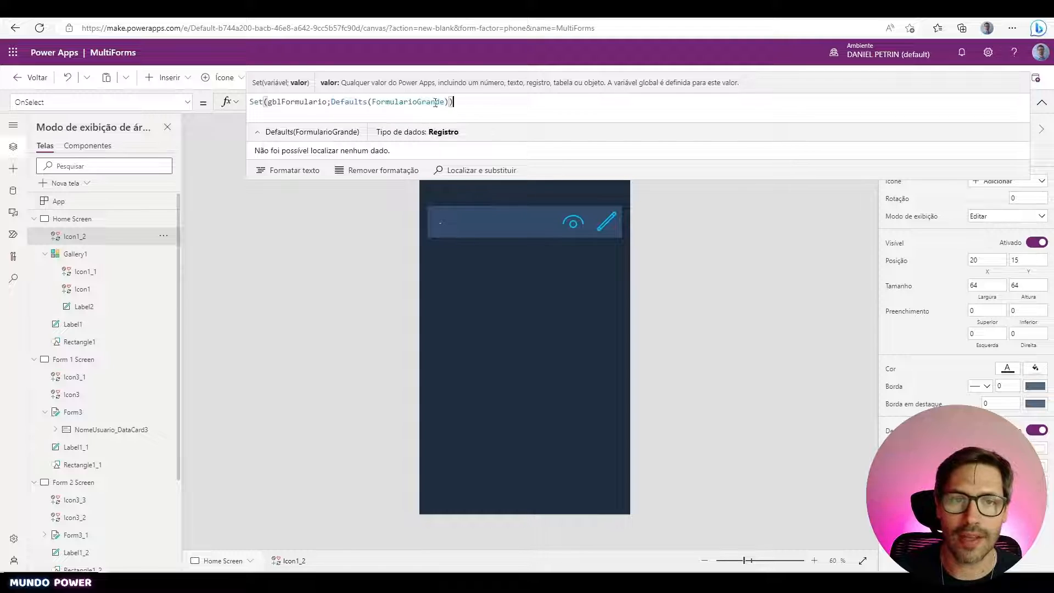
{"action": "double_click", "coordinate": [302, 102]}
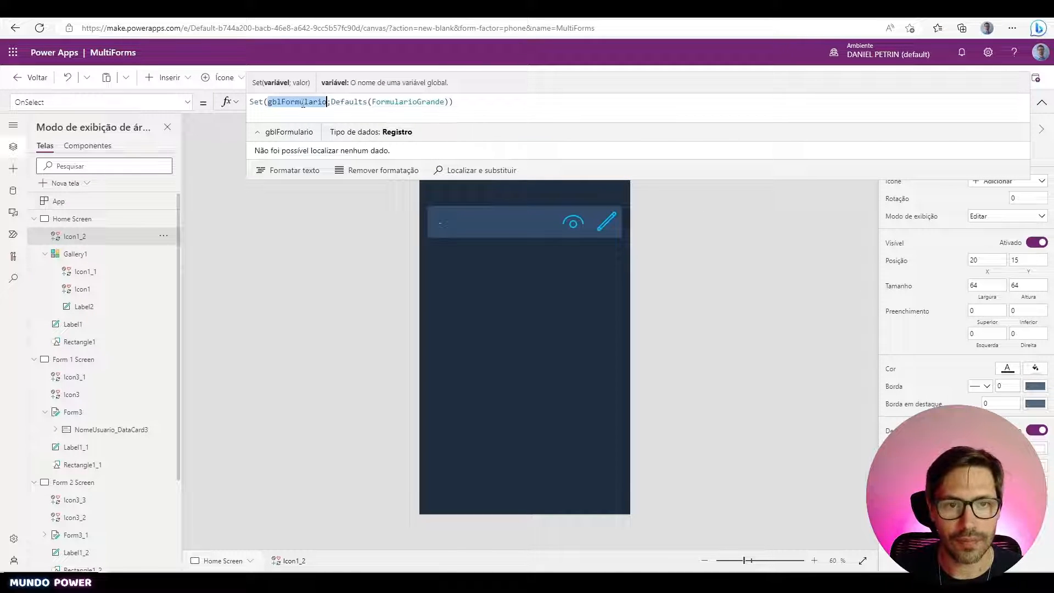
{"action": "left_click", "coordinate": [511, 196]}
{"action": "left_click", "coordinate": [443, 154]}
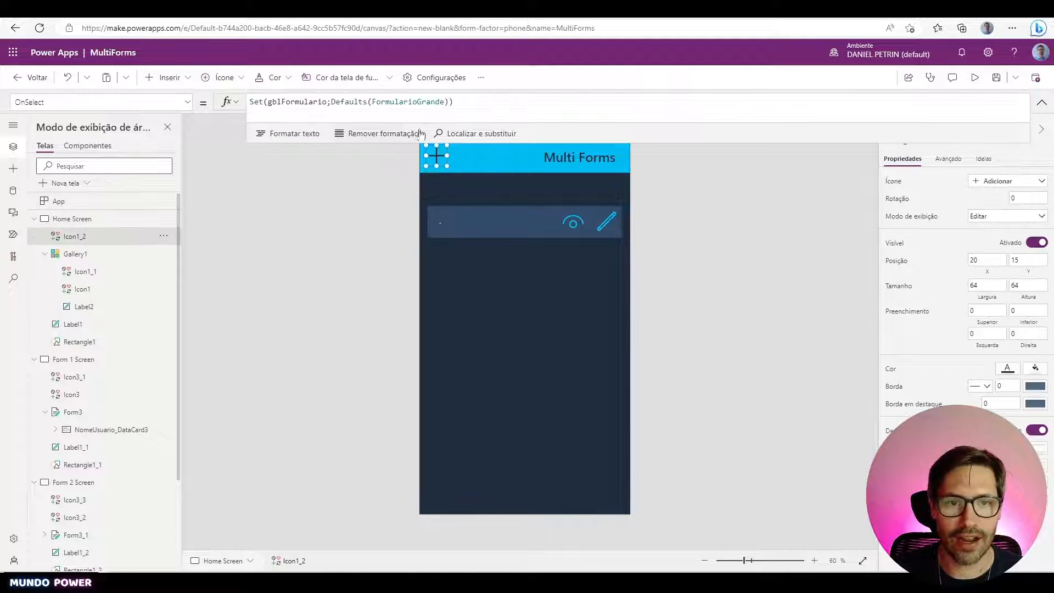
- Append ';;' and a second line, Navigate('Form 1 Screen'), to the add icon's OnSelect
{"action": "left_click", "coordinate": [484, 105]}
{"action": "type", "text": ";;"}
{"action": "key", "text": "shift+Return"}
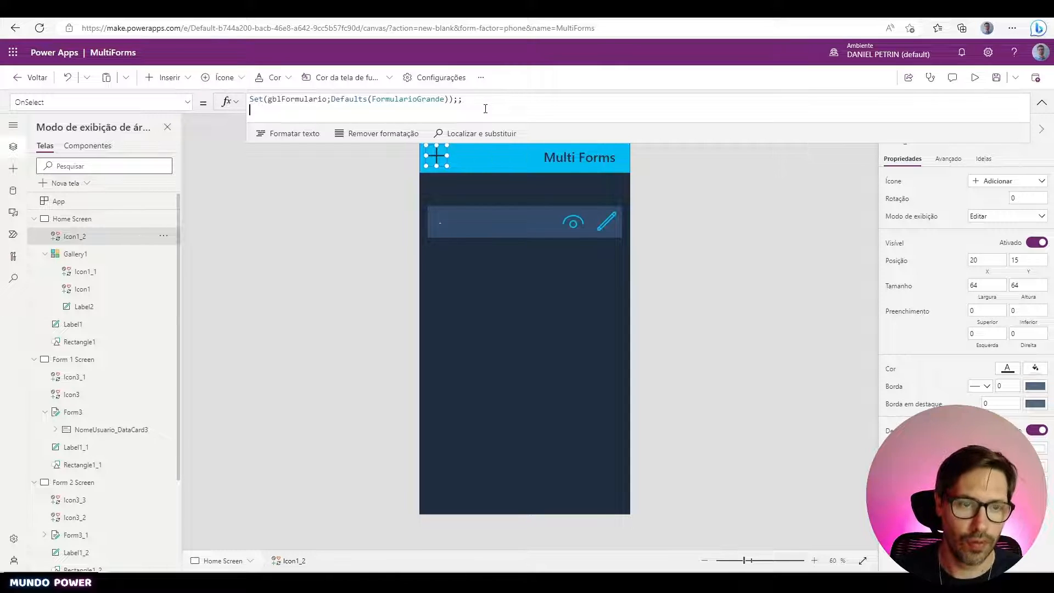
{"action": "type", "text": "Navigate("}
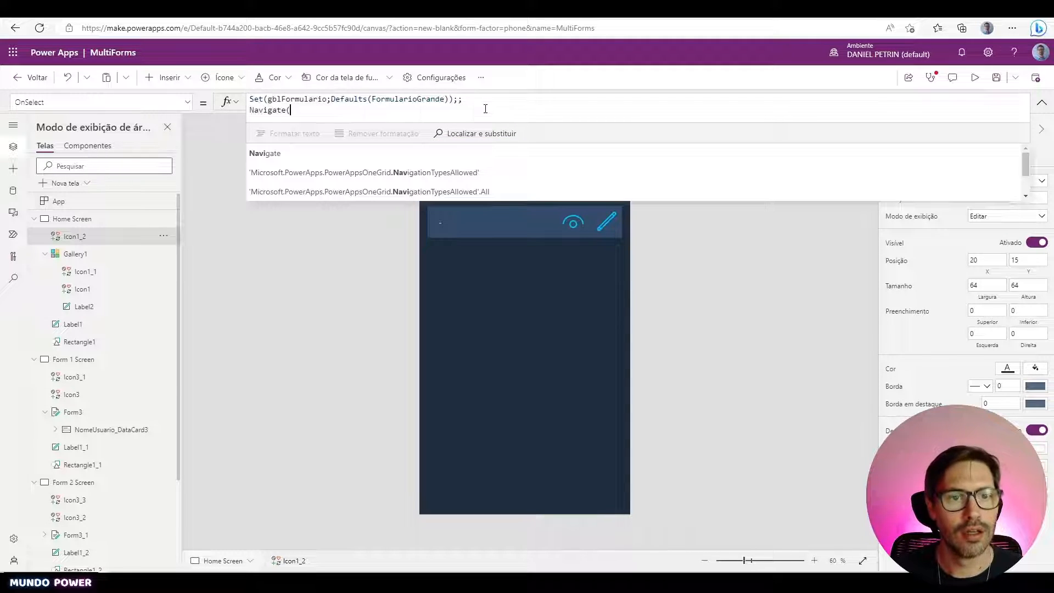
{"action": "key", "text": "Tab"}
- Close the Navigate call, confirm in preview that + opens Form 1 Screen, then select Form3
{"action": "type", "text": ")"}
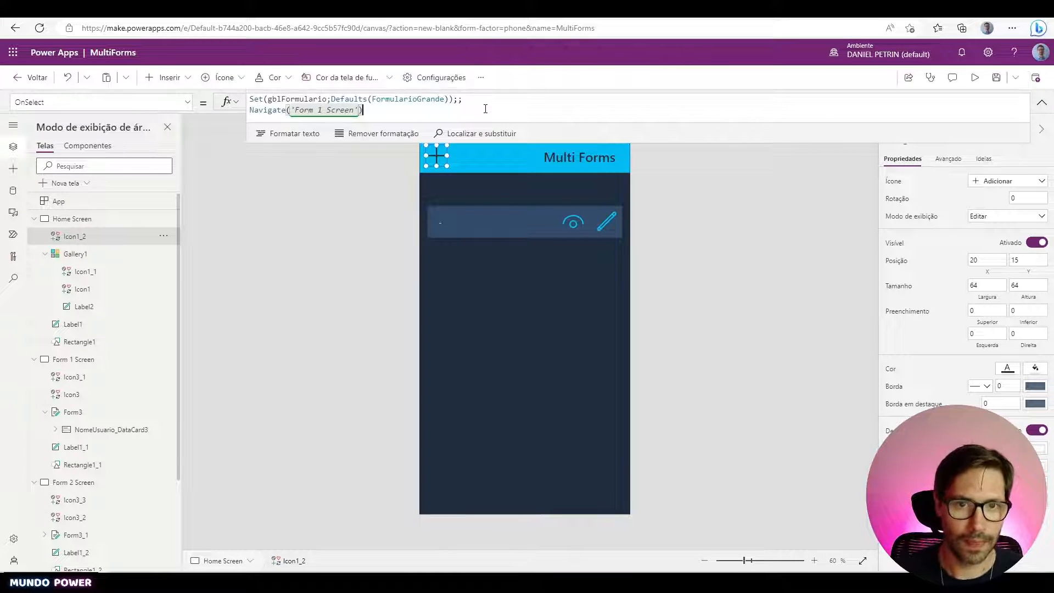
{"action": "left_click", "coordinate": [976, 78]}
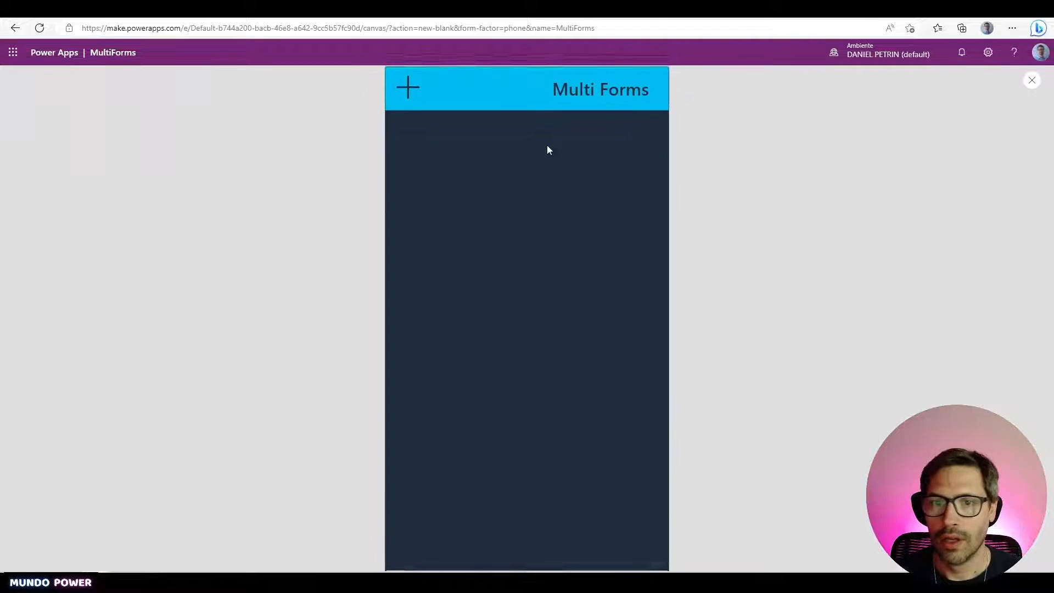
{"action": "left_click", "coordinate": [407, 88]}
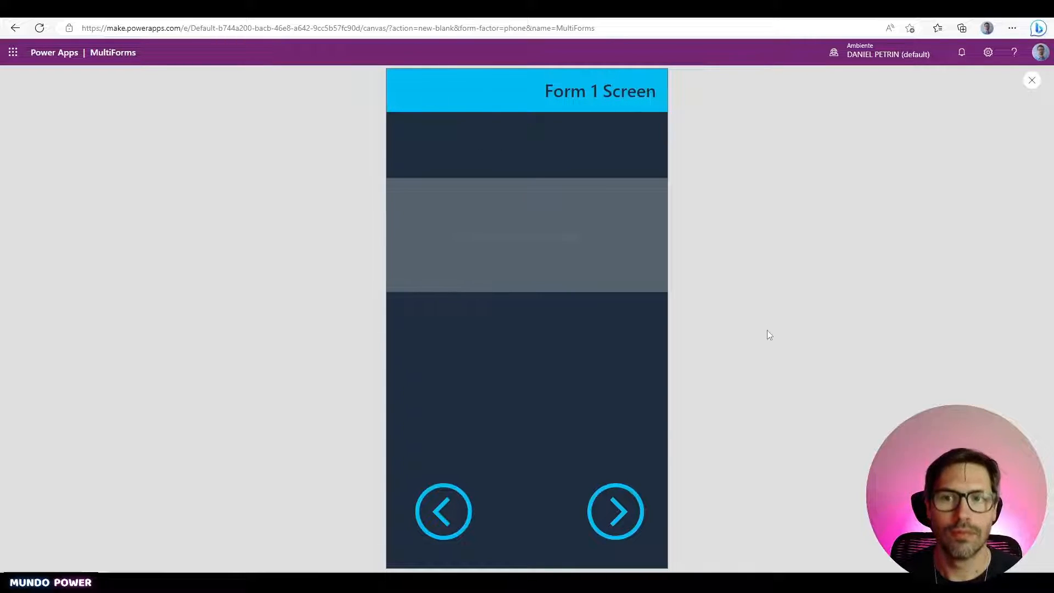
{"action": "key", "text": "Escape"}
{"action": "left_click", "coordinate": [563, 295]}
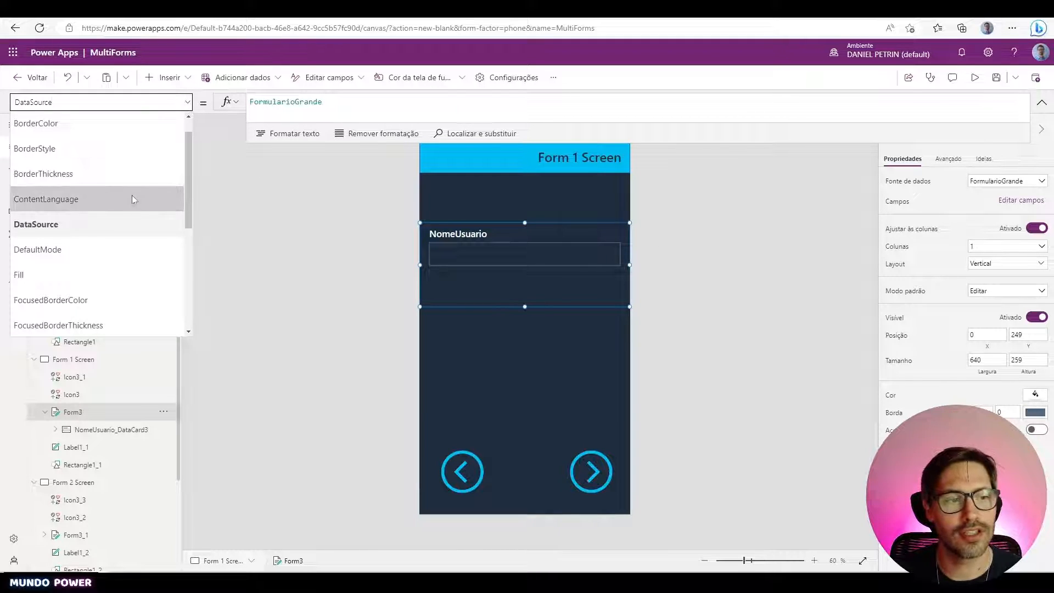
- Set Form3's Item property to gblFormulario
{"action": "scroll", "coordinate": [131, 215], "scroll_direction": "down", "scroll_amount": 3}
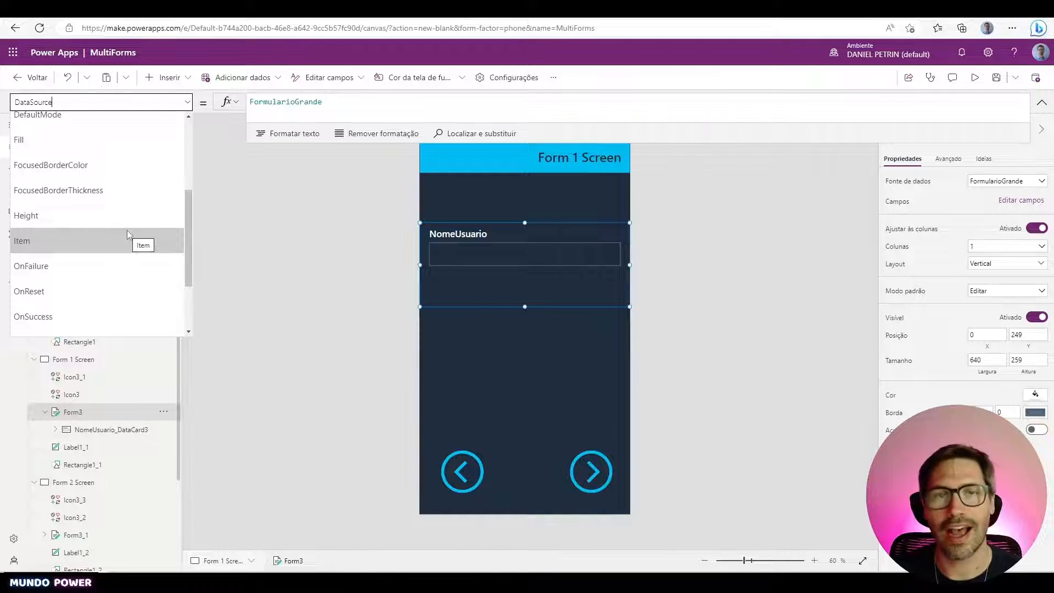
{"action": "left_click", "coordinate": [127, 232]}
{"action": "left_click", "coordinate": [339, 108]}
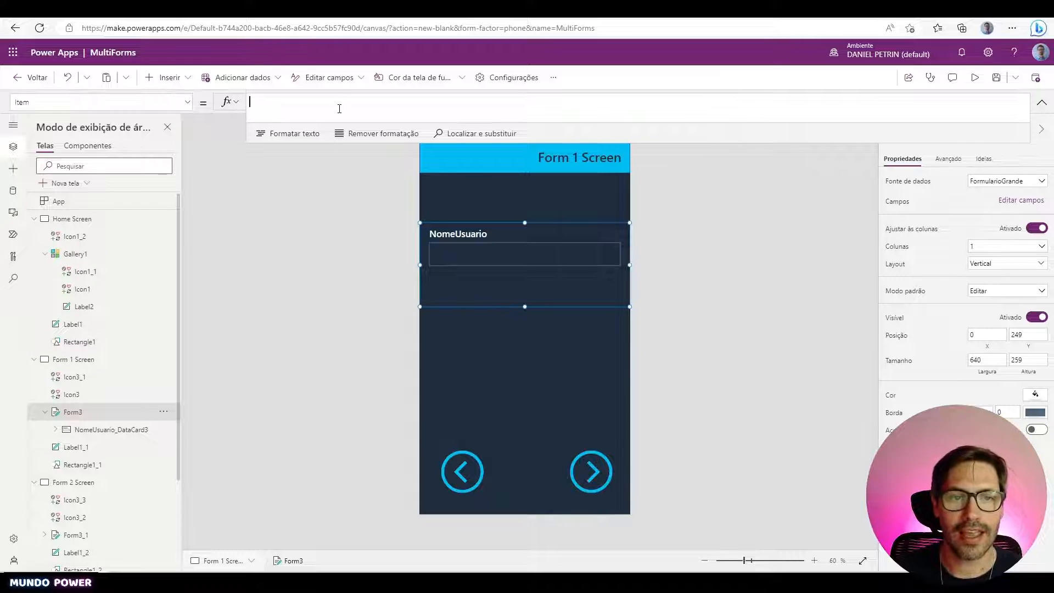
{"action": "type", "text": "gblFormulario"}
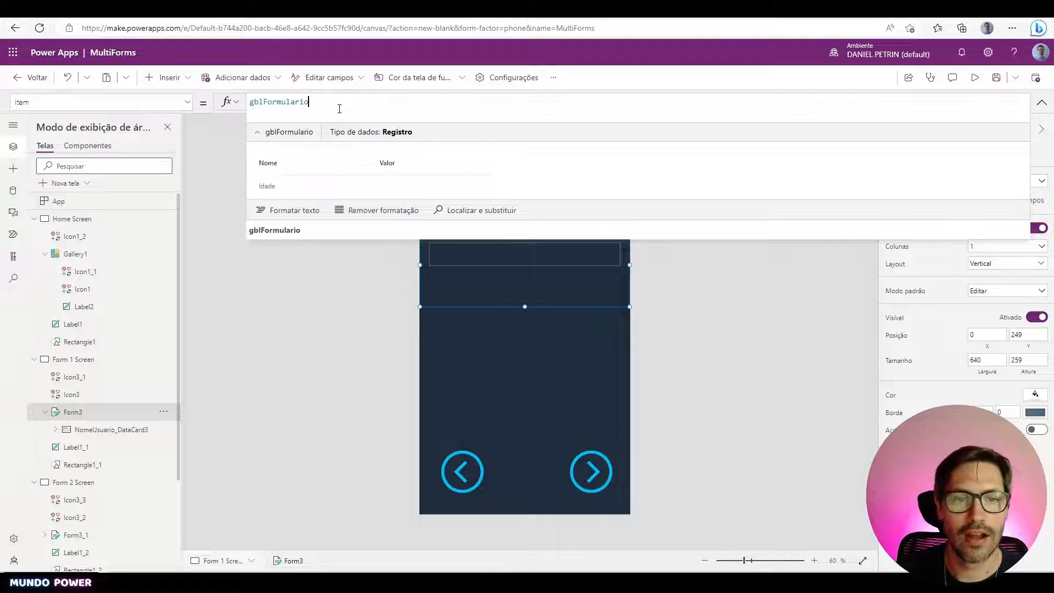
{"action": "left_click", "coordinate": [693, 337]}
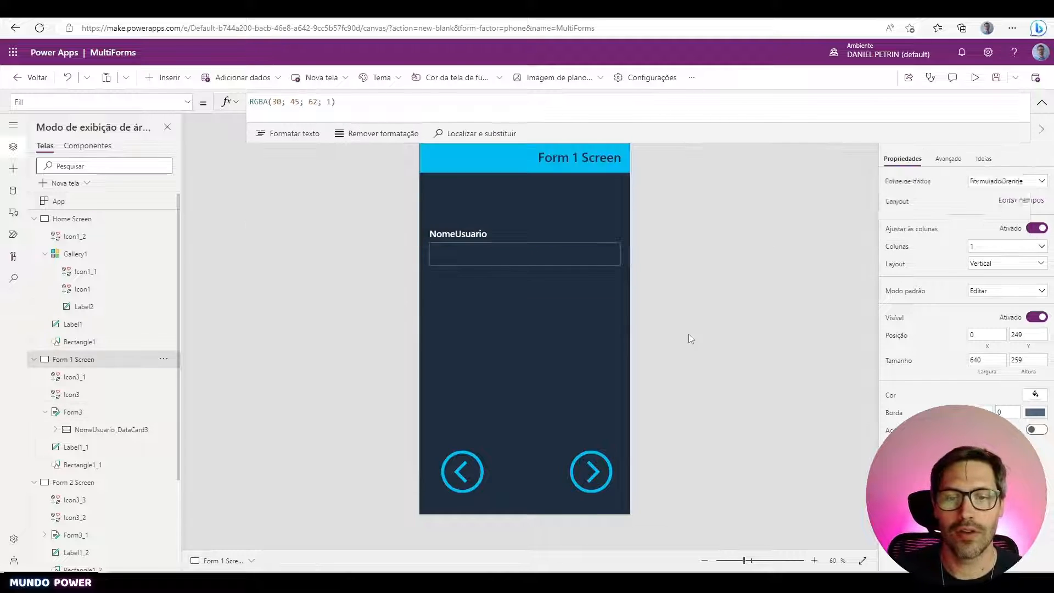
{"action": "left_click", "coordinate": [583, 295]}
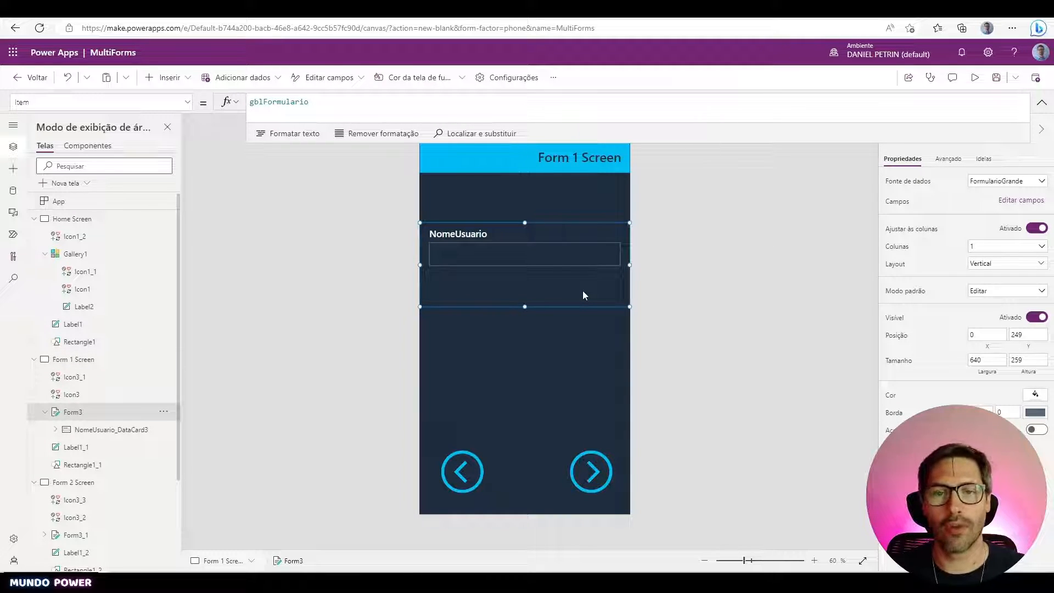
- Recheck Form3's gblFormulario Item, then preview the app and advance to Form 2 Screen
{"action": "double_click", "coordinate": [295, 101]}
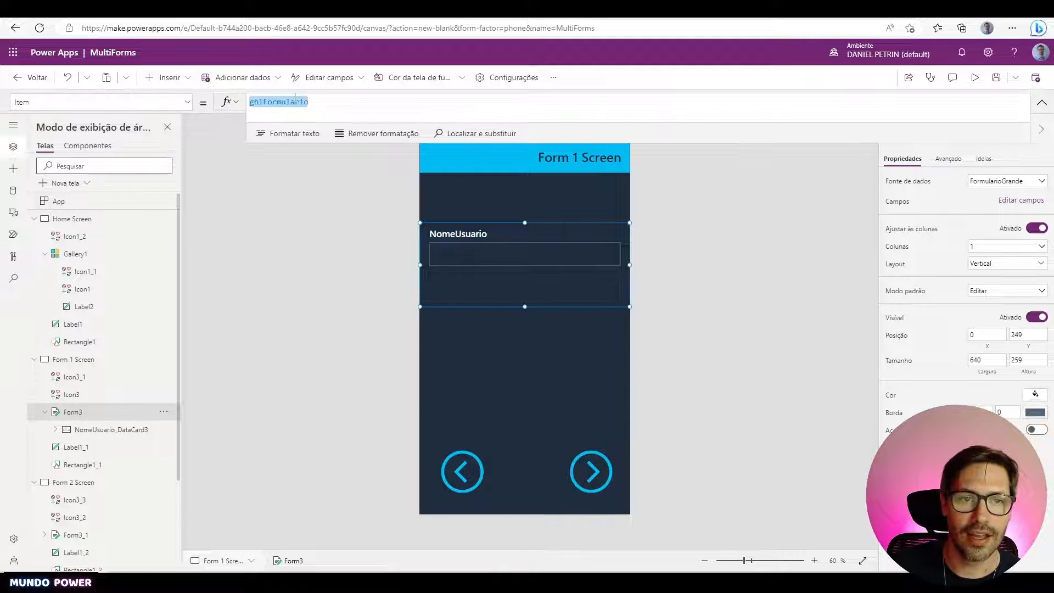
{"action": "left_click", "coordinate": [324, 104]}
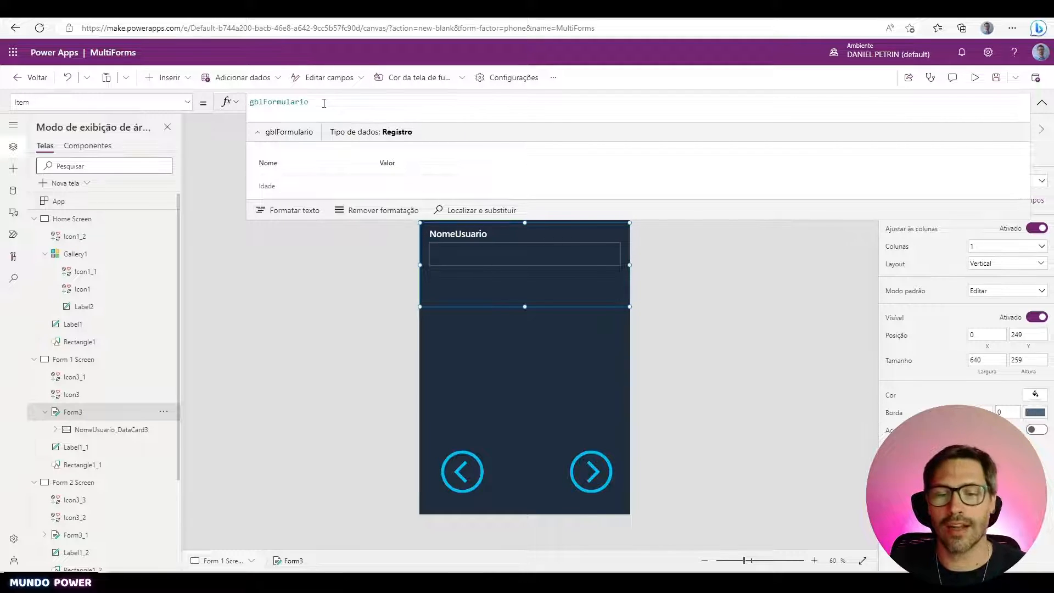
{"action": "left_click", "coordinate": [579, 347]}
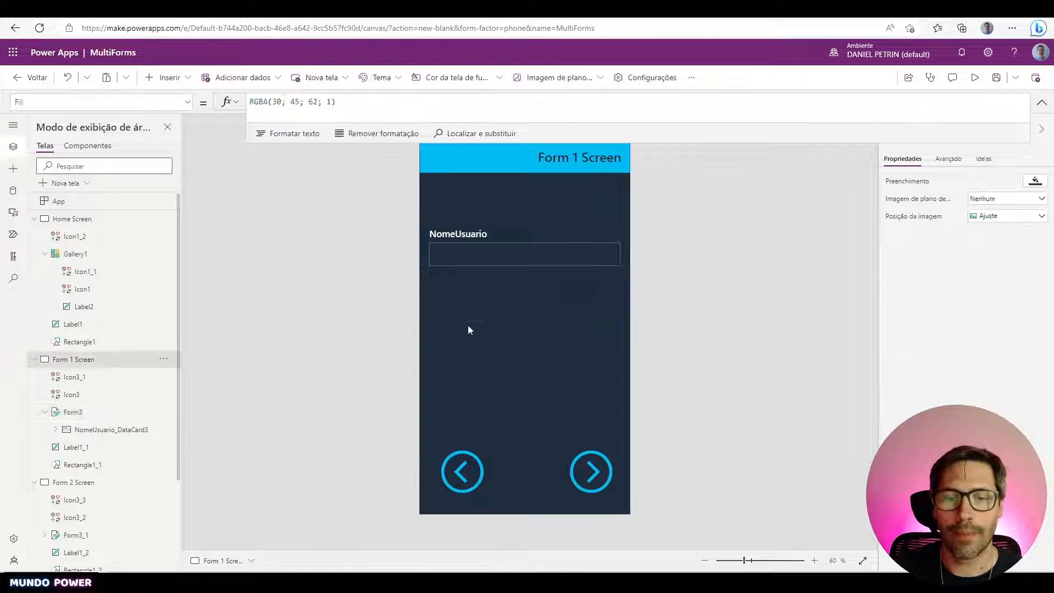
{"action": "left_click", "coordinate": [505, 290]}
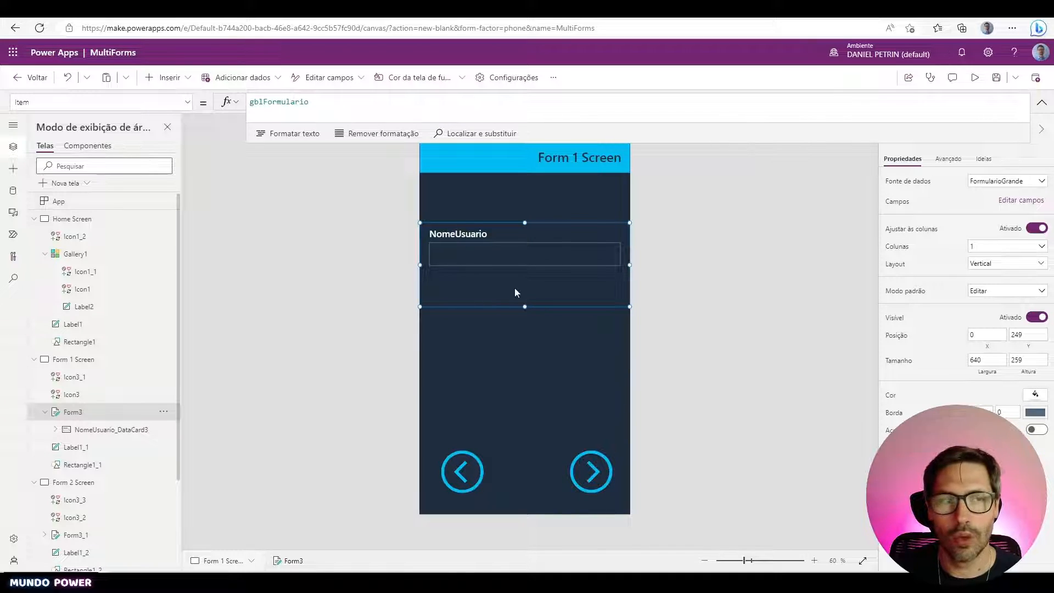
{"action": "double_click", "coordinate": [294, 104]}
{"action": "key", "text": "ctrl+c"}
{"action": "left_click", "coordinate": [732, 394]}
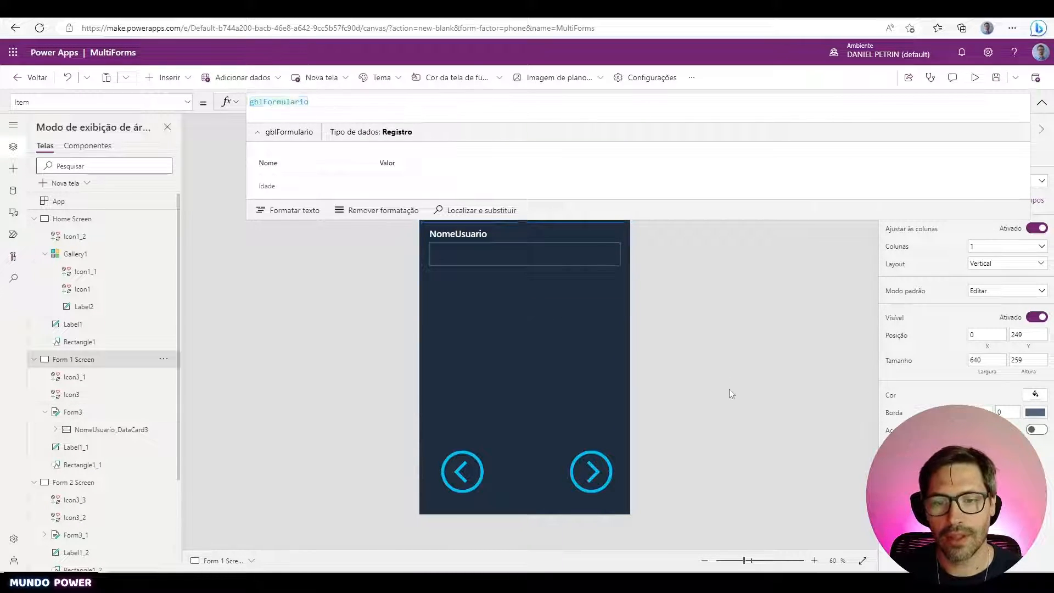
{"action": "left_click", "coordinate": [976, 78]}
{"action": "left_click", "coordinate": [608, 503]}
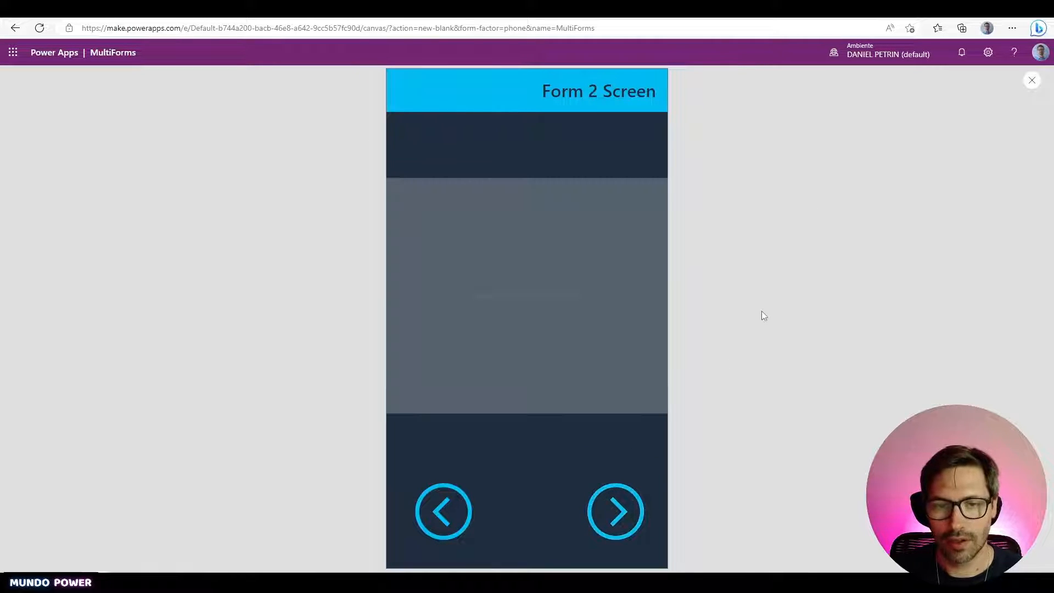
- Set the Form 2 Screen form's Item to gblFormulario and preview through to Form 3 Screen
{"action": "key", "text": "Escape"}
{"action": "left_click", "coordinate": [582, 332]}
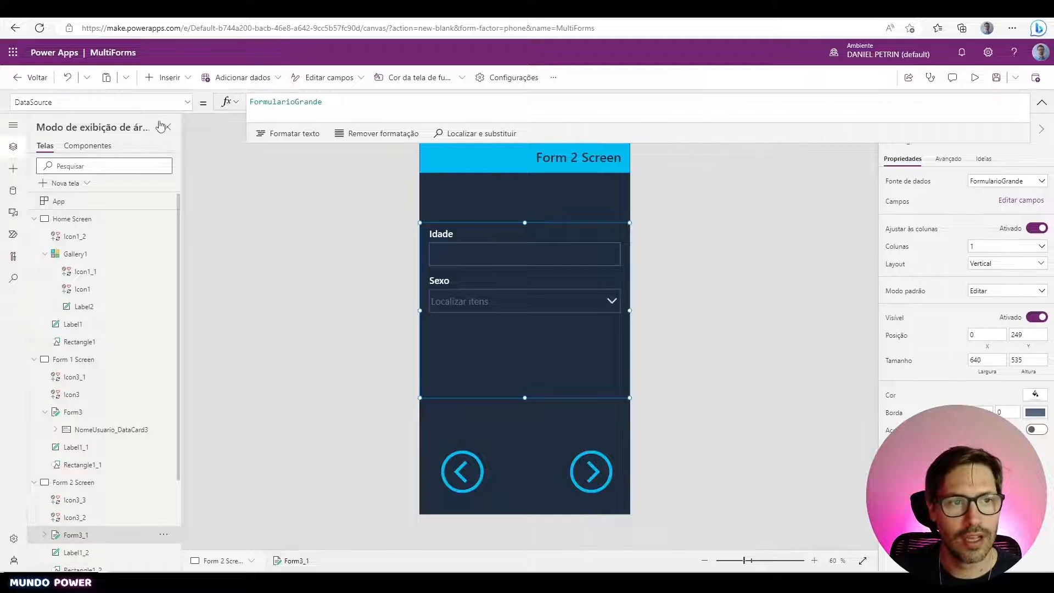
{"action": "left_click", "coordinate": [132, 102]}
{"action": "scroll", "coordinate": [113, 213], "scroll_direction": "down", "scroll_amount": 3}
{"action": "type", "text": "Item"}
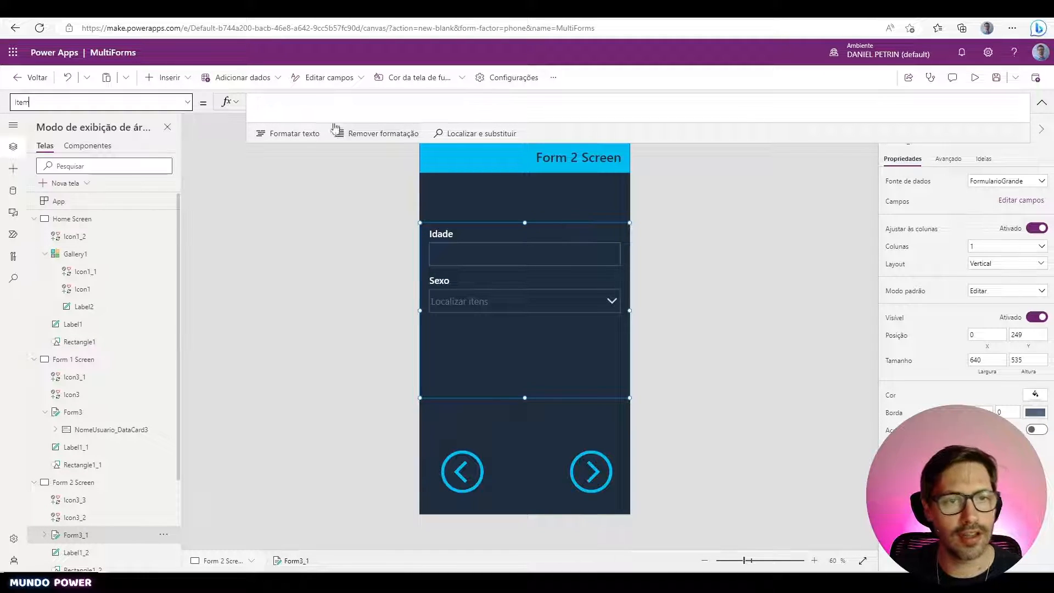
{"action": "left_click", "coordinate": [337, 110]}
{"action": "type", "text": "gblFormulario"}
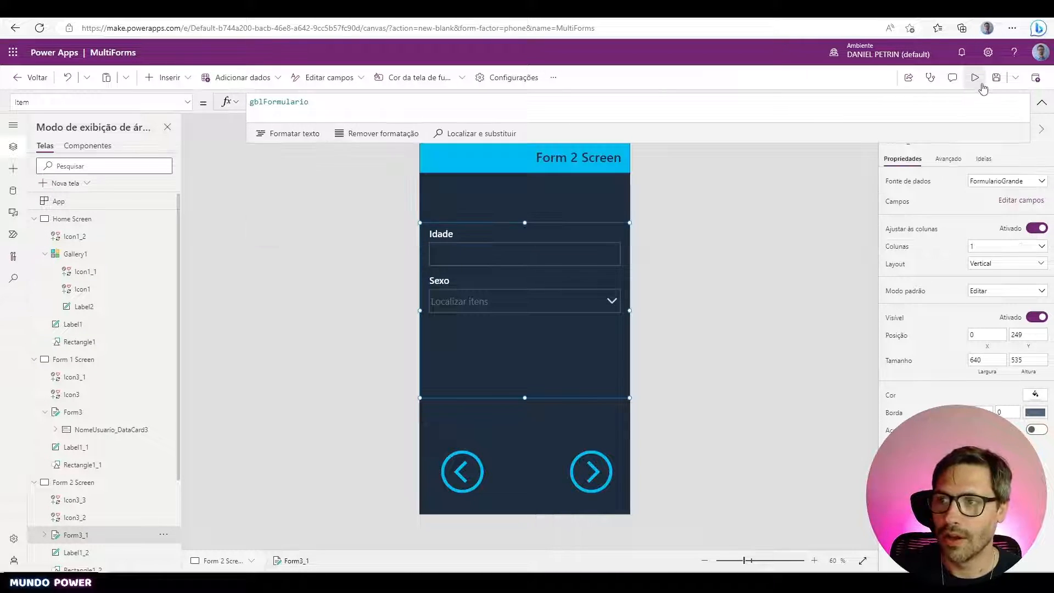
{"action": "left_click", "coordinate": [978, 81]}
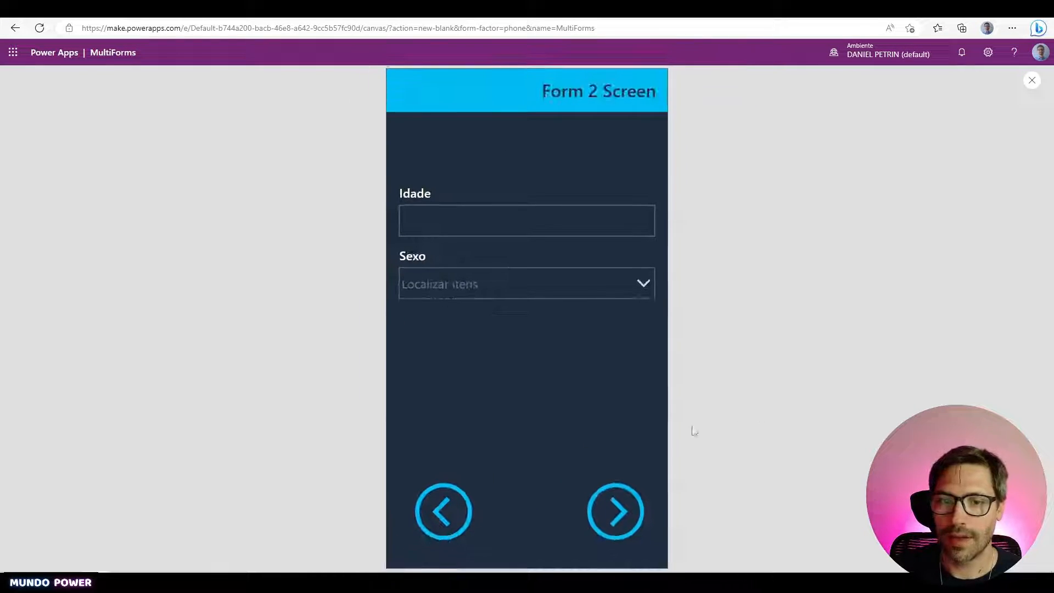
{"action": "left_click", "coordinate": [618, 512]}
- Set the Form 3 Screen form's Item to gblFormulario, then preview back to Home Screen
{"action": "key", "text": "Escape"}
{"action": "left_click", "coordinate": [547, 365]}
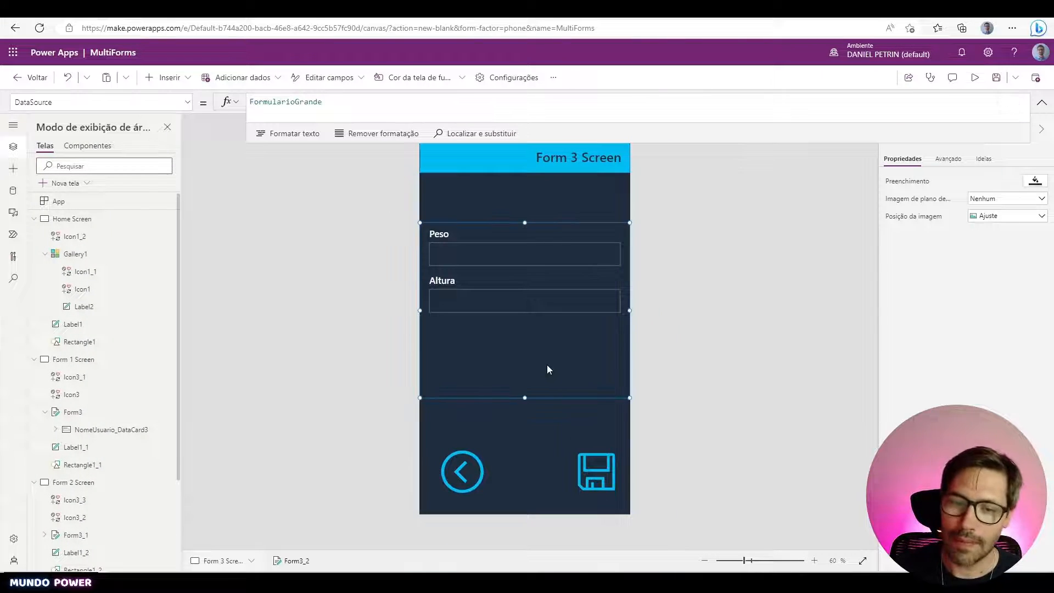
{"action": "left_click", "coordinate": [143, 104]}
{"action": "type", "text": "item"}
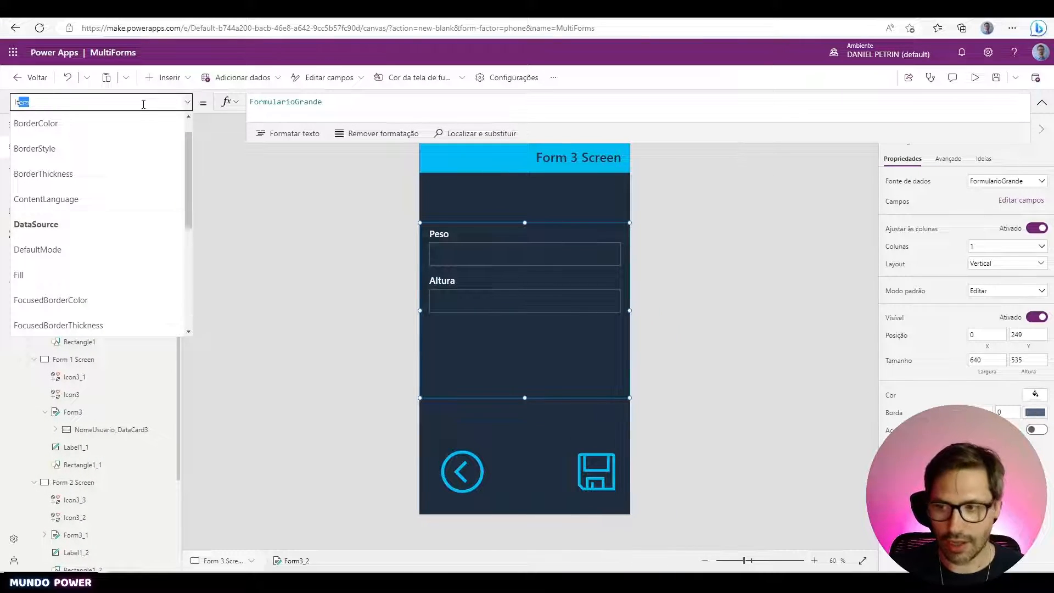
{"action": "key", "text": "Return"}
{"action": "key", "text": "ctrl+v"}
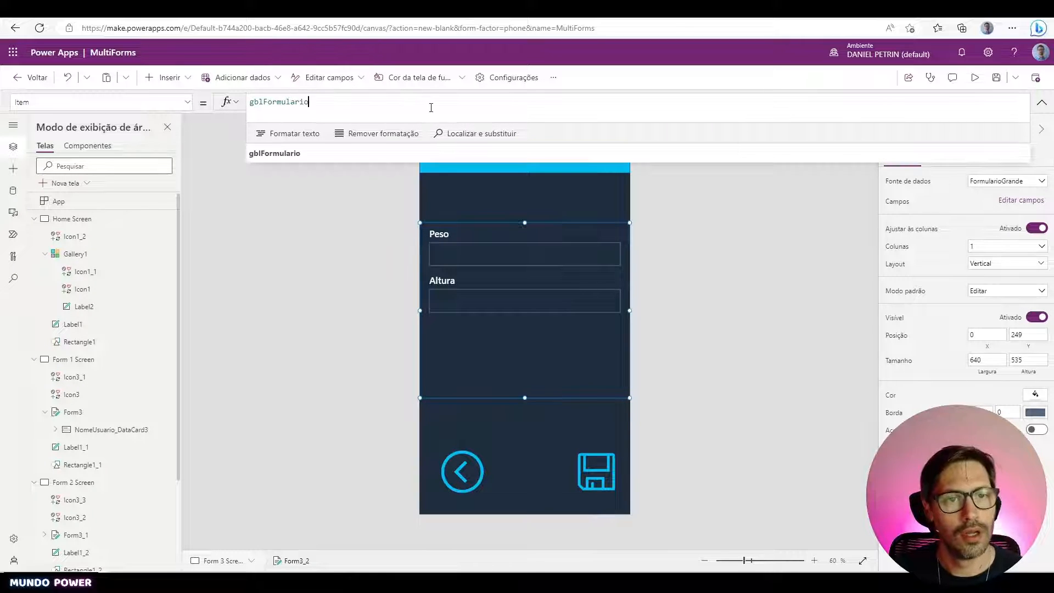
{"action": "left_click", "coordinate": [691, 301]}
{"action": "left_click", "coordinate": [975, 77]}
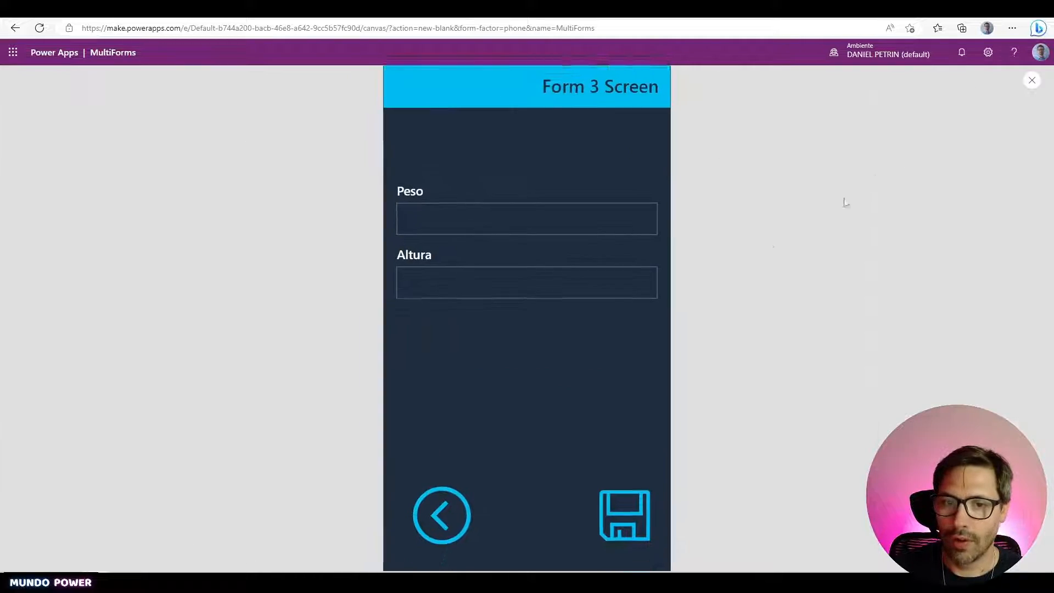
{"action": "left_click", "coordinate": [436, 508]}
{"action": "key", "text": "Escape"}
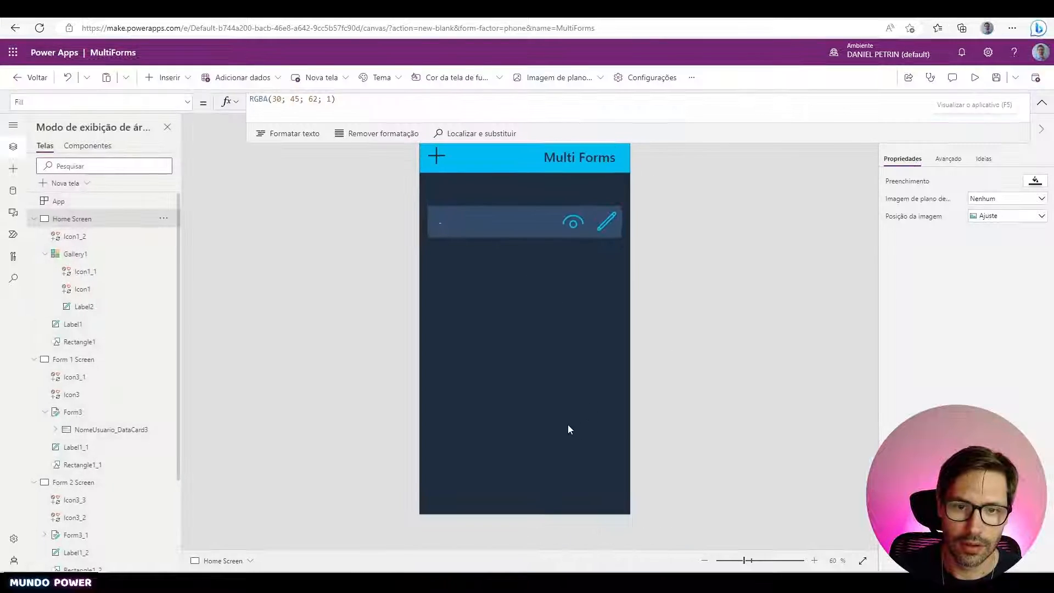
- Preview the app, start a new record with +, and check the empty NomeUsuario box
{"action": "left_click", "coordinate": [568, 427]}
{"action": "left_click", "coordinate": [976, 78]}
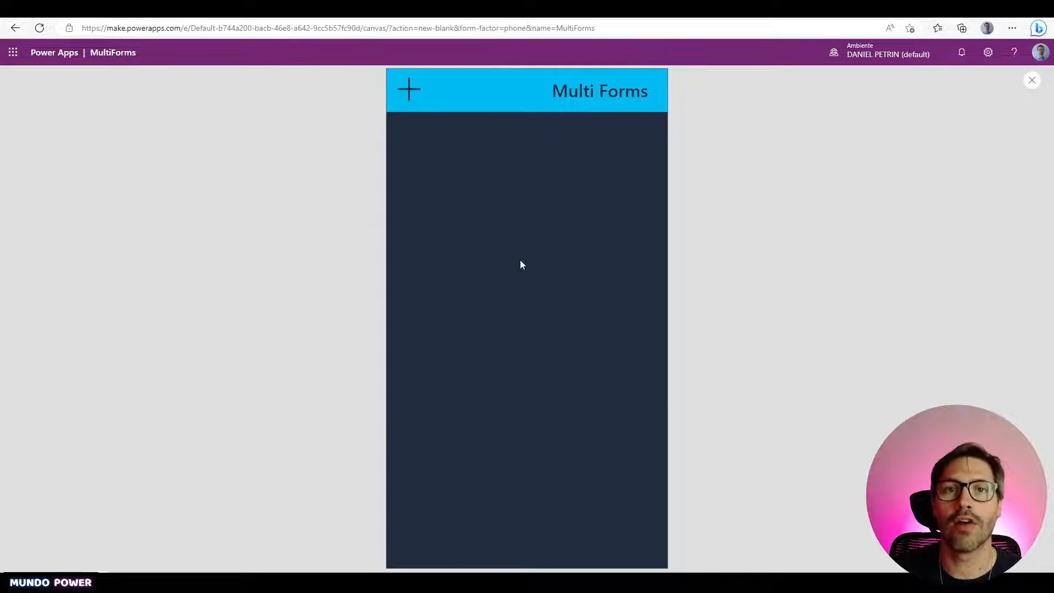
{"action": "left_click", "coordinate": [408, 90]}
{"action": "left_click", "coordinate": [485, 216]}
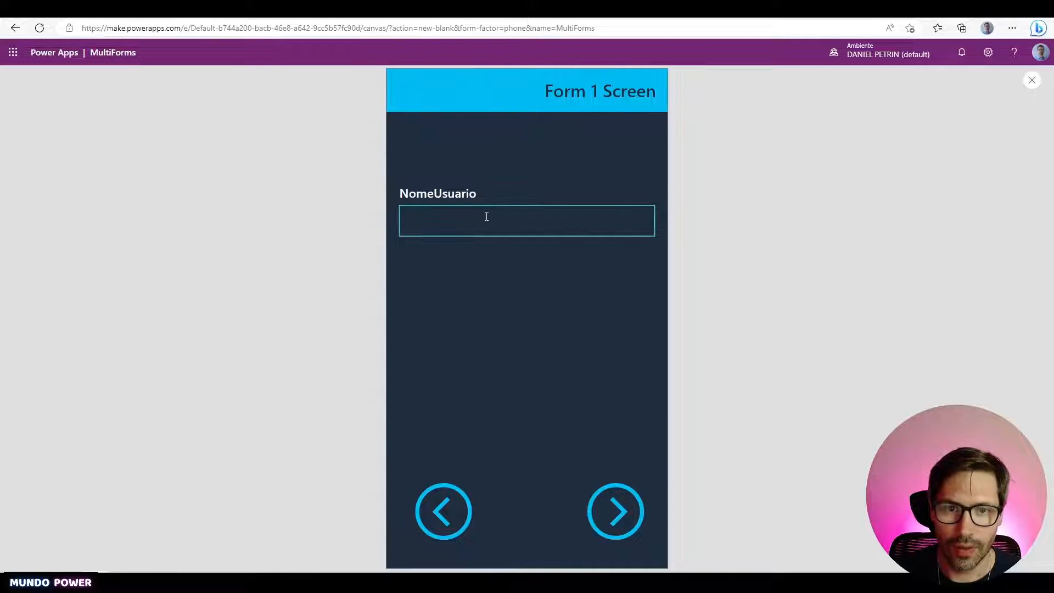
{"action": "key", "text": "Escape"}
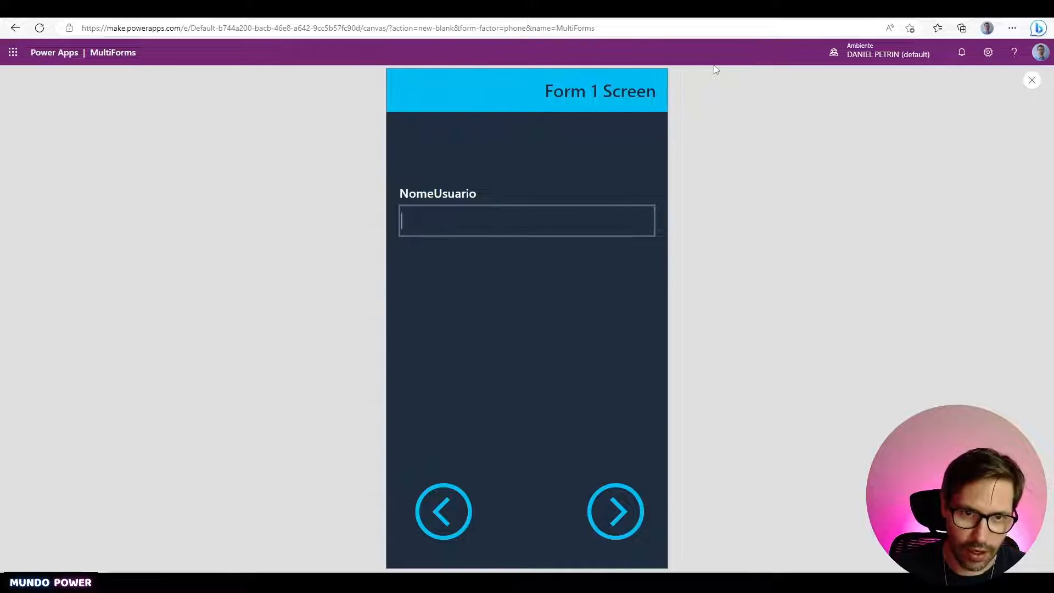
{"action": "key", "text": "Escape"}
- Inspect the NomeUsuario data card, then open the NomeUsuario column's options in SharePoint
{"action": "left_click", "coordinate": [595, 253]}
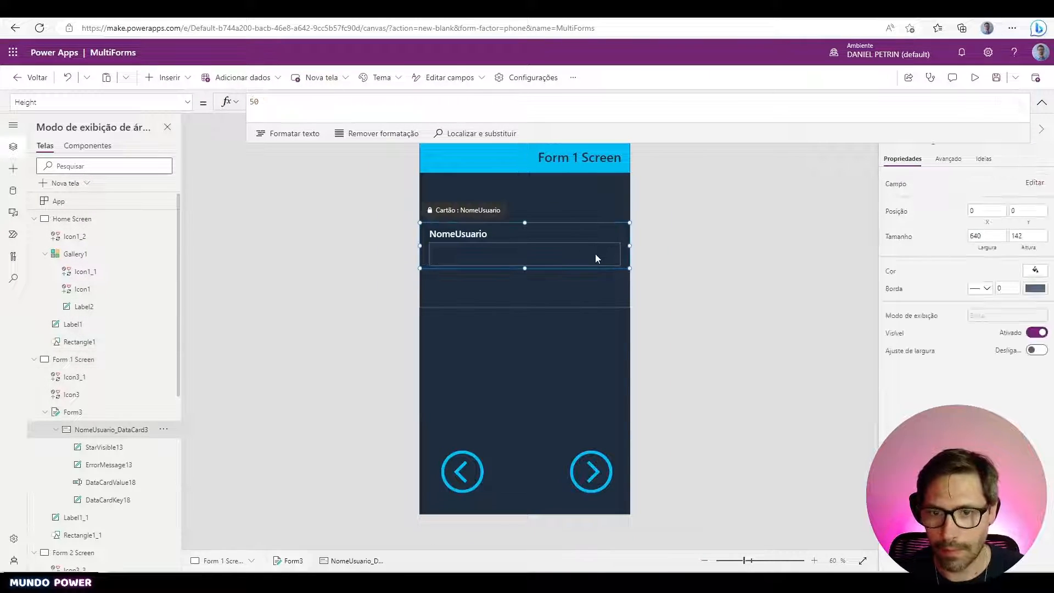
{"action": "left_click", "coordinate": [596, 254]}
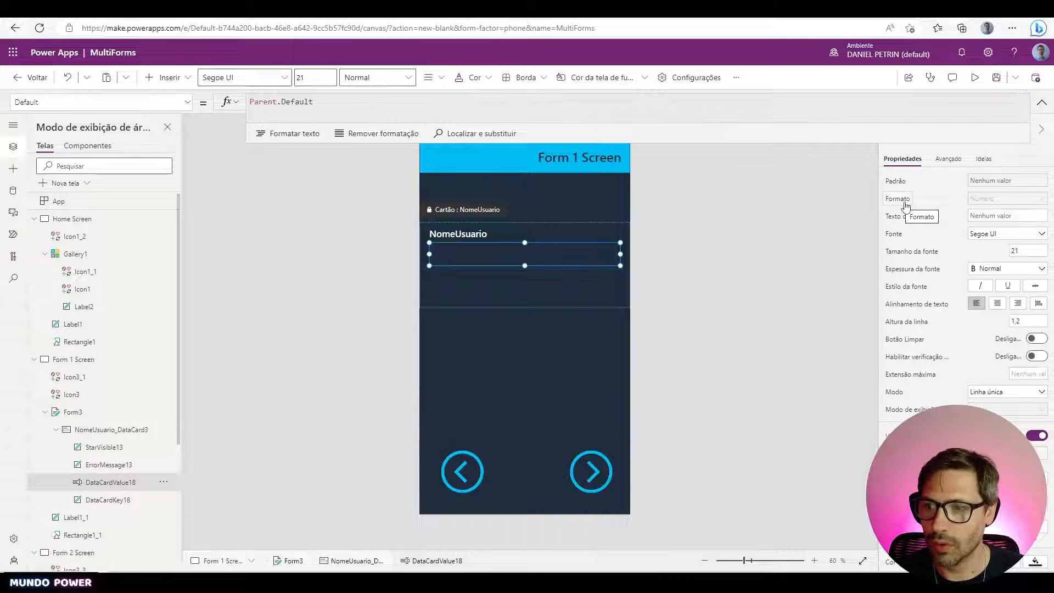
{"action": "left_click", "coordinate": [348, 294]}
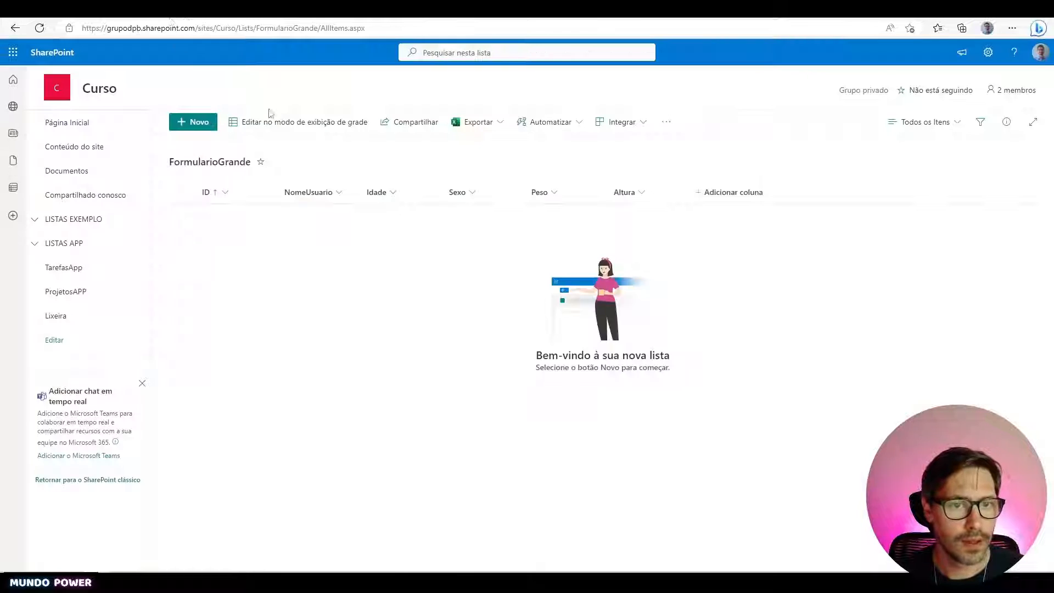
{"action": "left_click", "coordinate": [313, 193]}
- Change the NomeUsuario column type to Texto com uma linha and save
{"action": "mouse_move", "coordinate": [337, 293]}
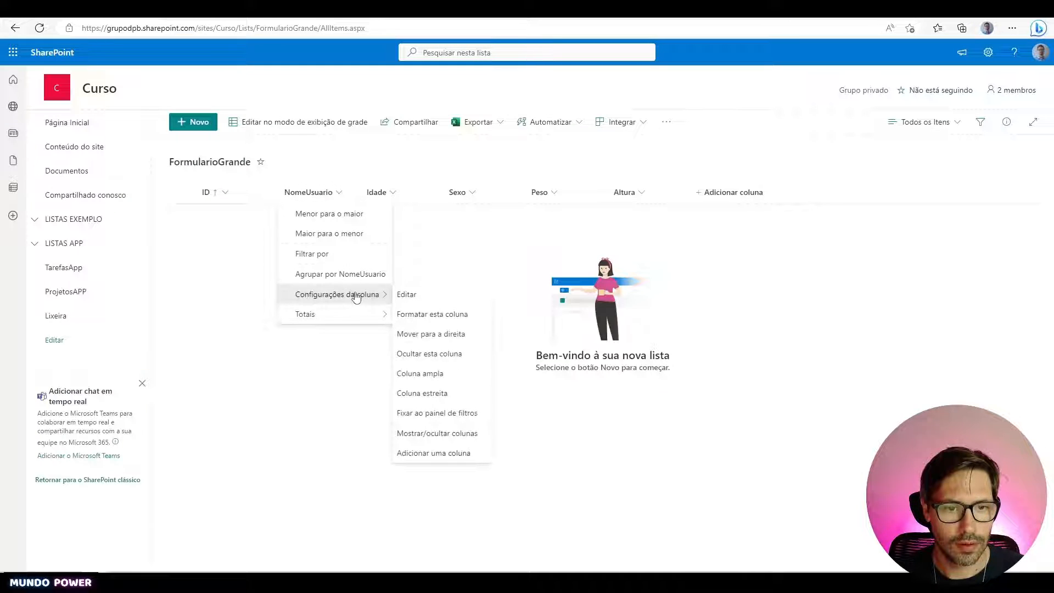
{"action": "left_click", "coordinate": [409, 295]}
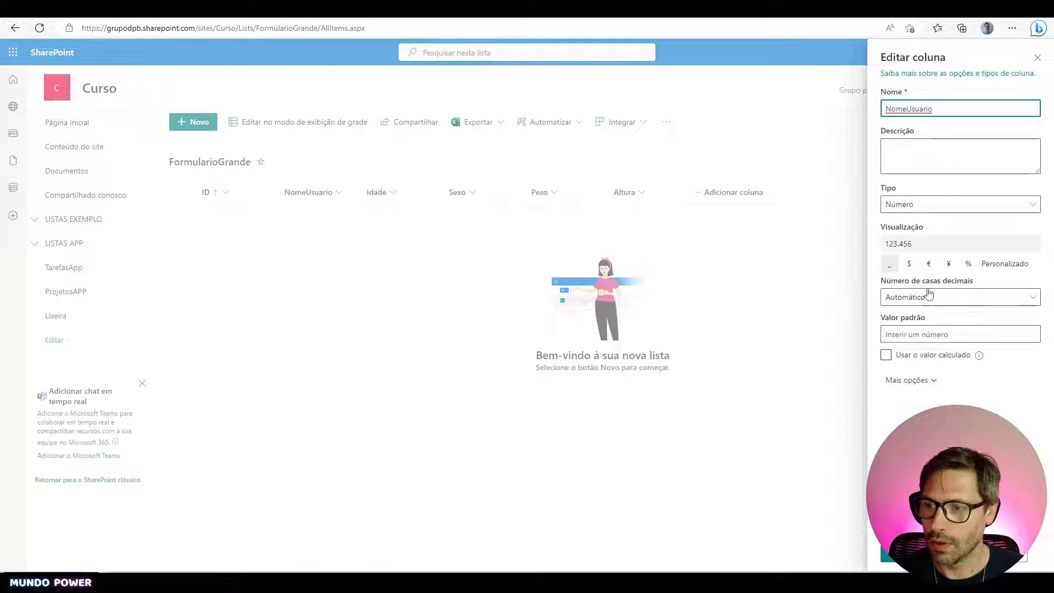
{"action": "left_click", "coordinate": [944, 206]}
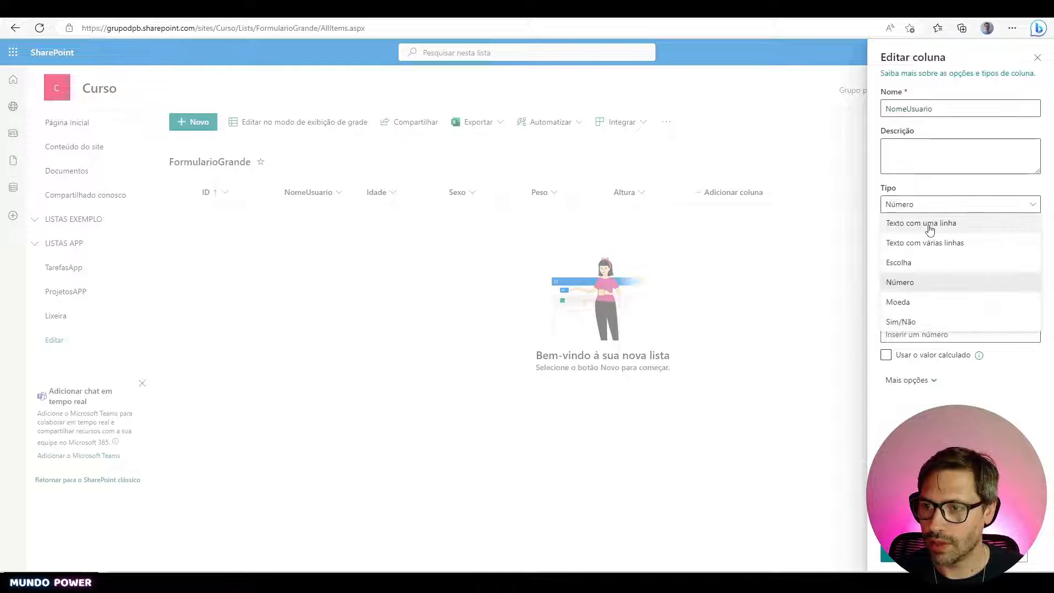
{"action": "left_click", "coordinate": [933, 221]}
{"action": "left_click", "coordinate": [890, 556]}
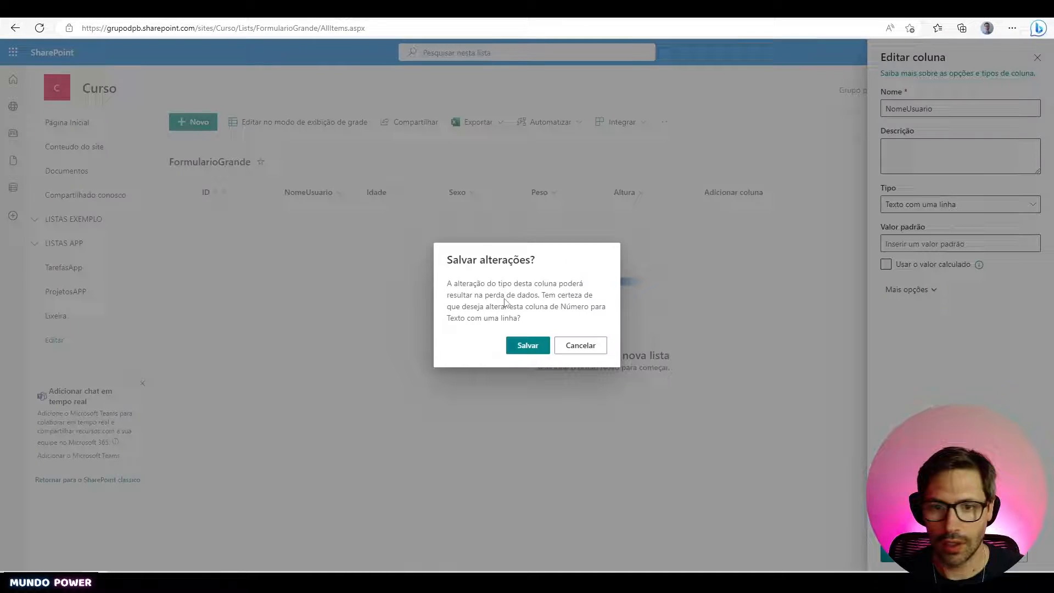
{"action": "left_click", "coordinate": [527, 346]}
- Change the Idade column type to Número and save
{"action": "left_click", "coordinate": [377, 192]}
{"action": "mouse_move", "coordinate": [417, 299]}
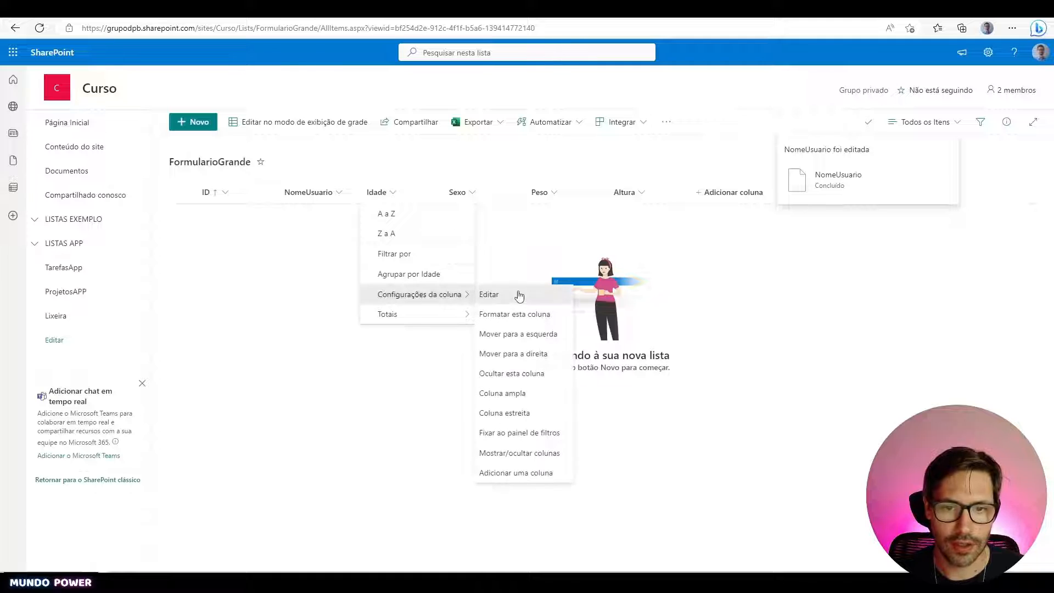
{"action": "left_click", "coordinate": [516, 294]}
{"action": "left_click", "coordinate": [935, 209]}
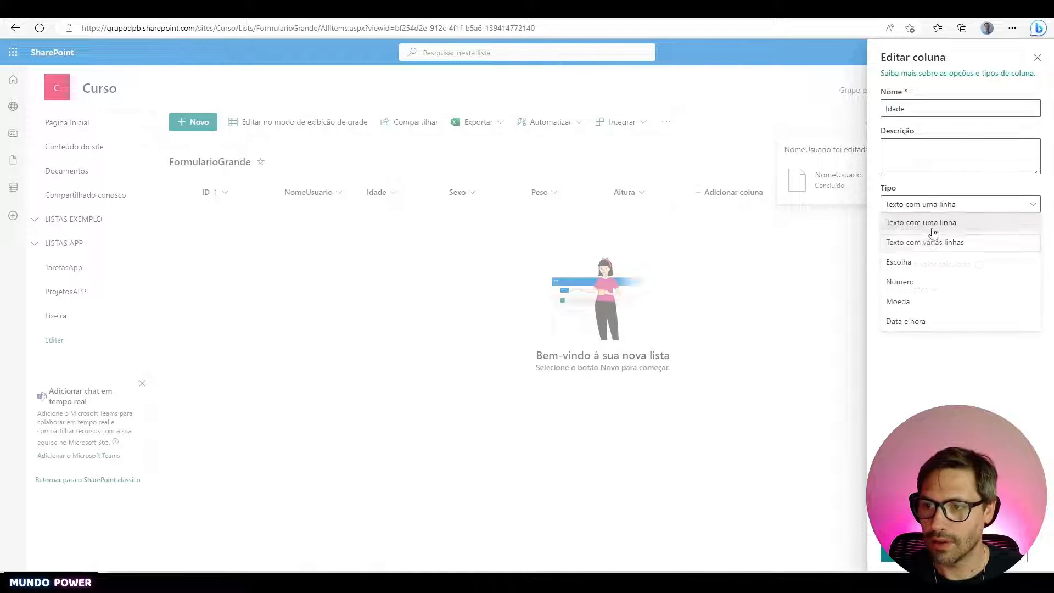
{"action": "left_click", "coordinate": [930, 280]}
{"action": "left_click", "coordinate": [886, 559]}
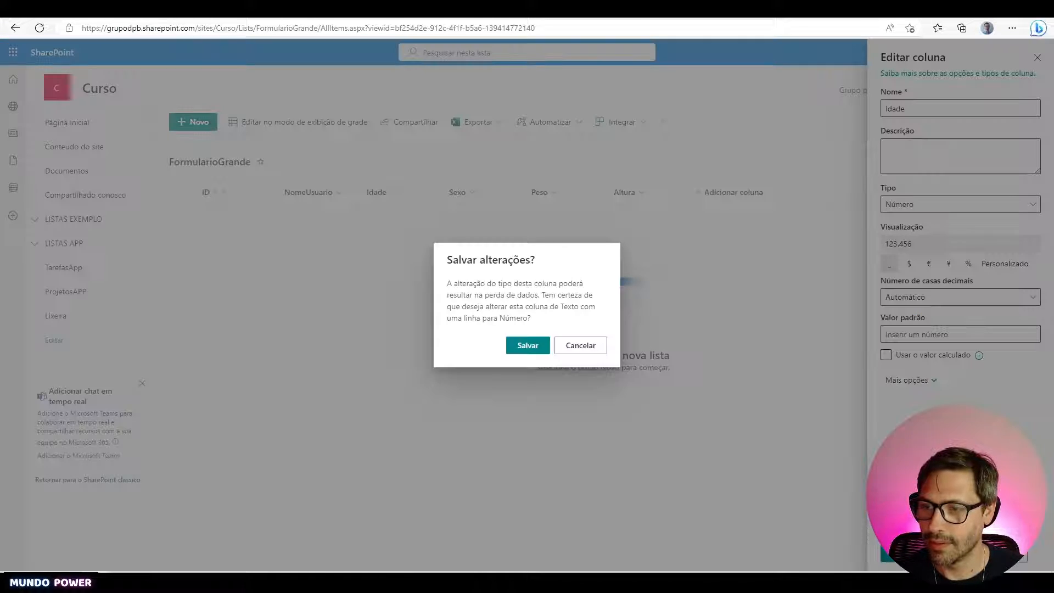
{"action": "left_click", "coordinate": [514, 345]}
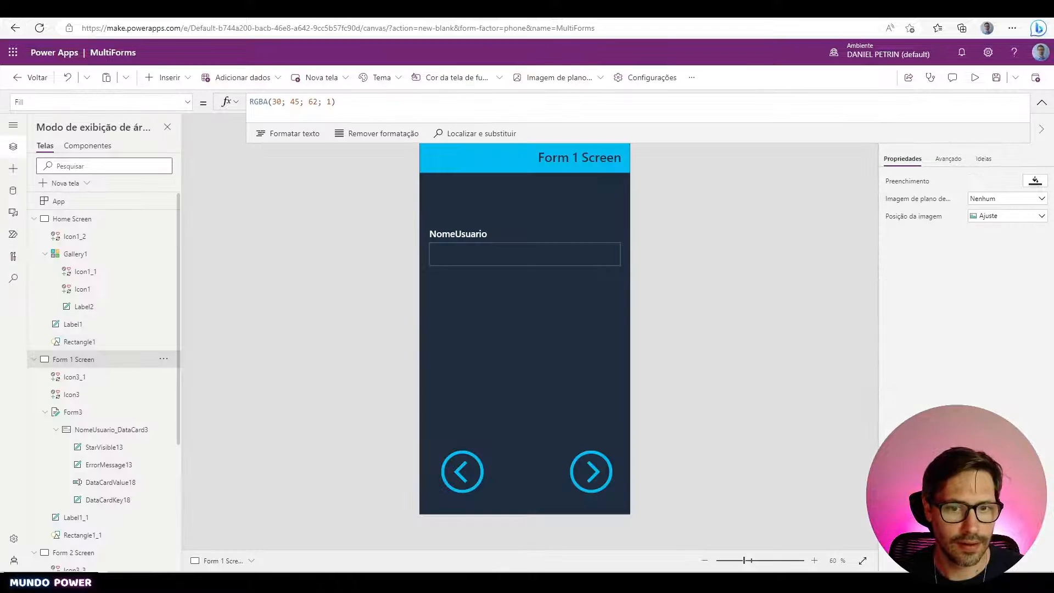
- Refresh the FormularioGrande data source from the Data pane
{"action": "left_click", "coordinate": [14, 191]}
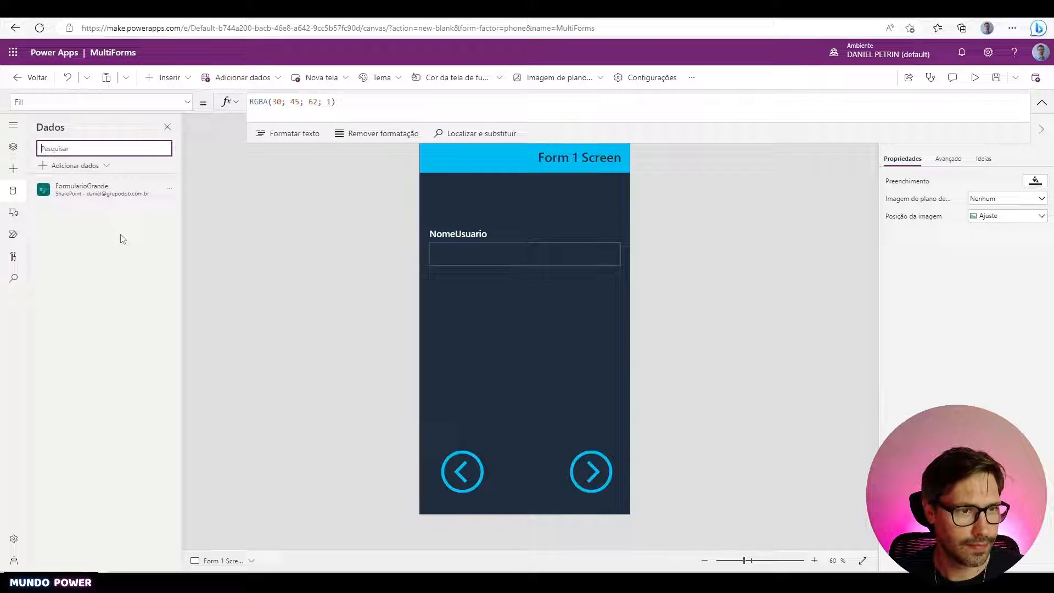
{"action": "left_click", "coordinate": [171, 193]}
{"action": "left_click", "coordinate": [206, 235]}
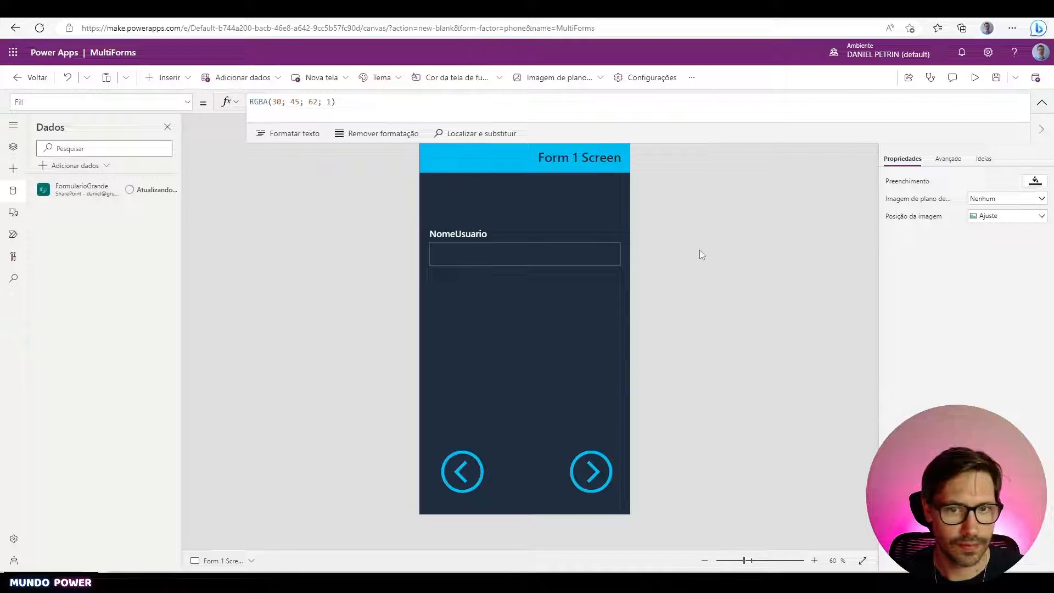
- Delete the outdated NomeUsuario card from Form3
{"action": "left_click", "coordinate": [620, 267]}
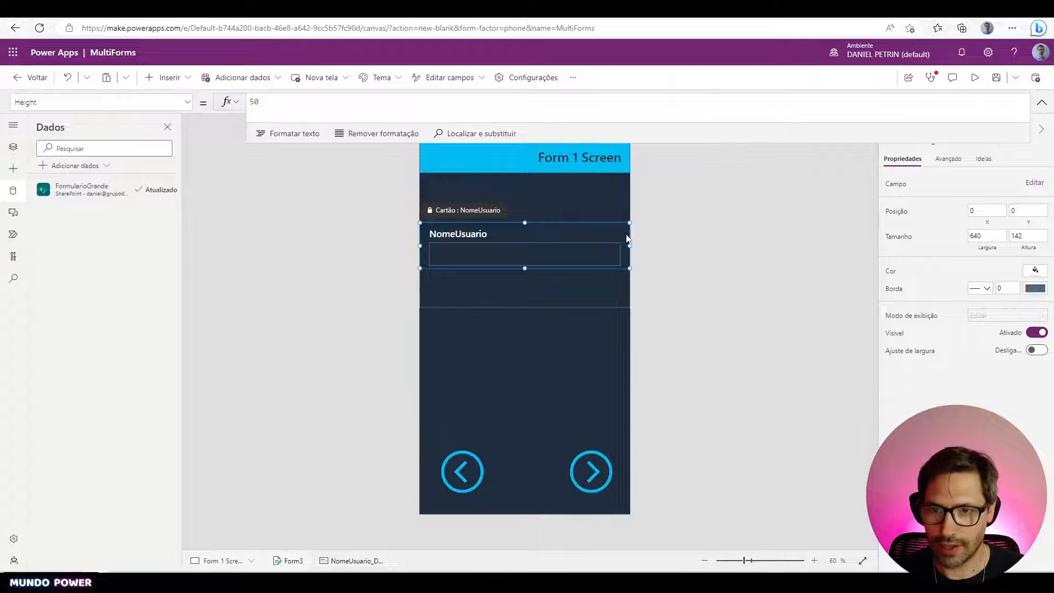
{"action": "key", "text": "Delete"}
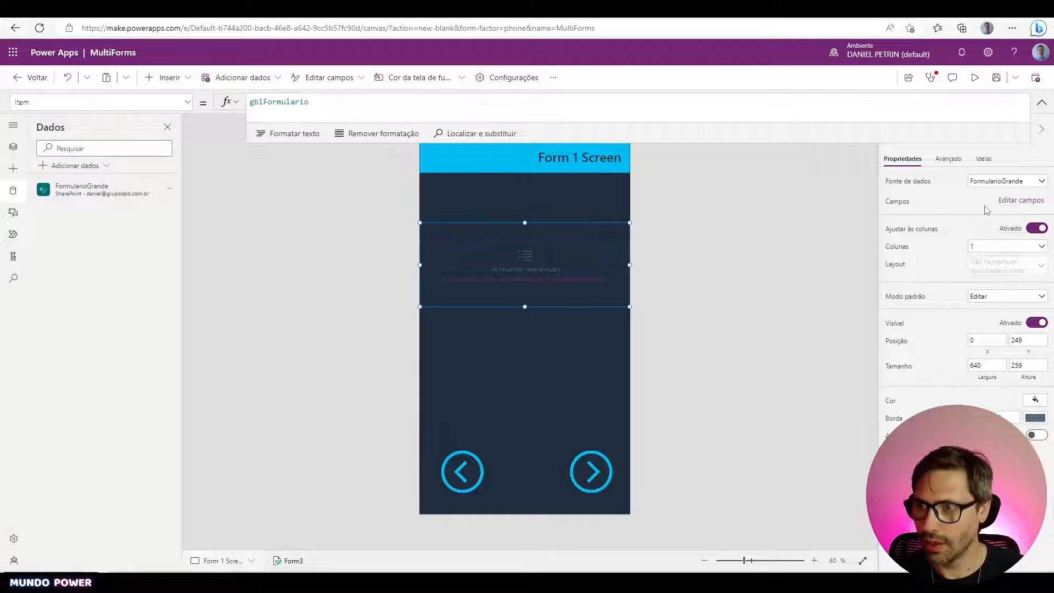
{"action": "left_click", "coordinate": [1022, 201]}
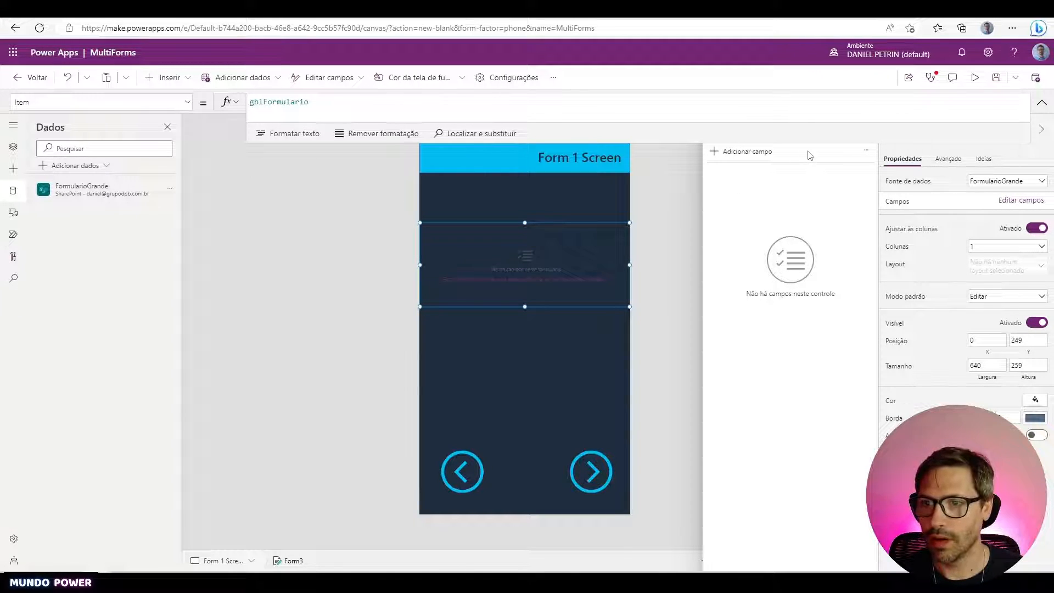
- Add the refreshed NomeUsuario text field back to Form3 and close the field list
{"action": "left_click", "coordinate": [762, 155]}
{"action": "scroll", "coordinate": [759, 308], "scroll_direction": "down", "scroll_amount": 5}
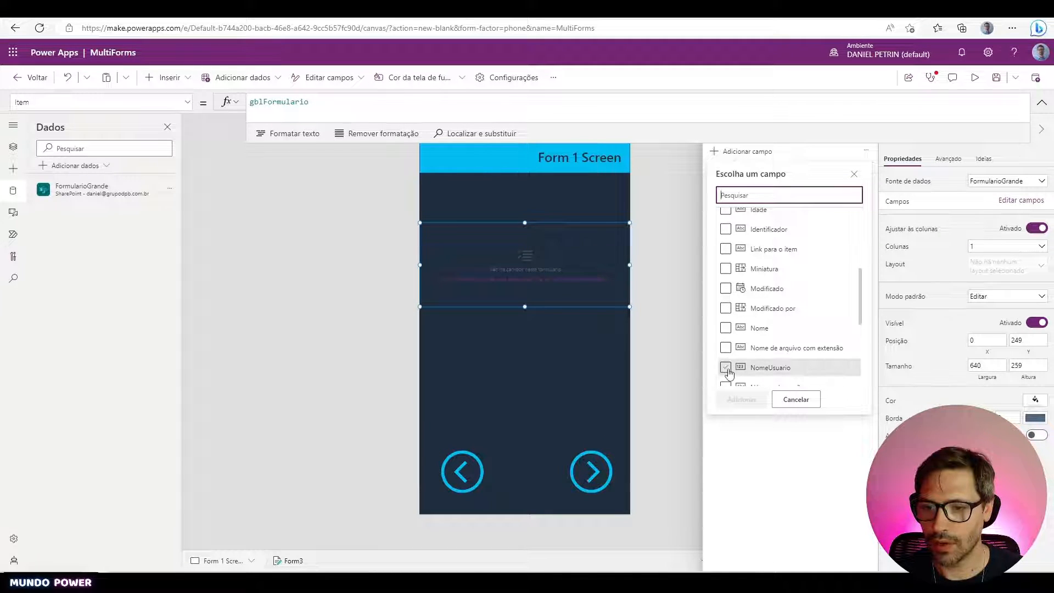
{"action": "left_click", "coordinate": [796, 400]}
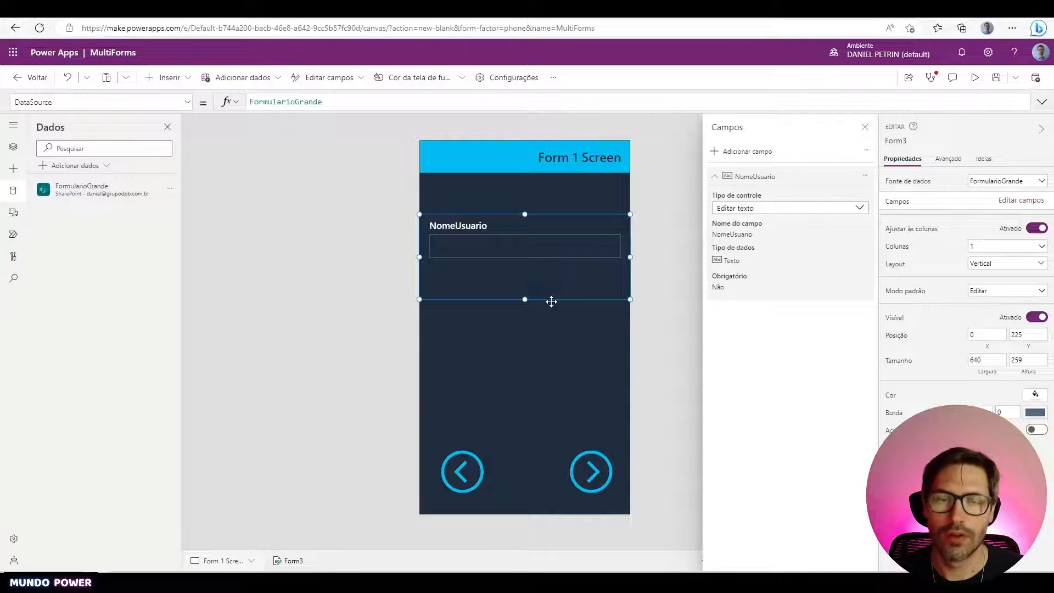
{"action": "left_click", "coordinate": [865, 127]}
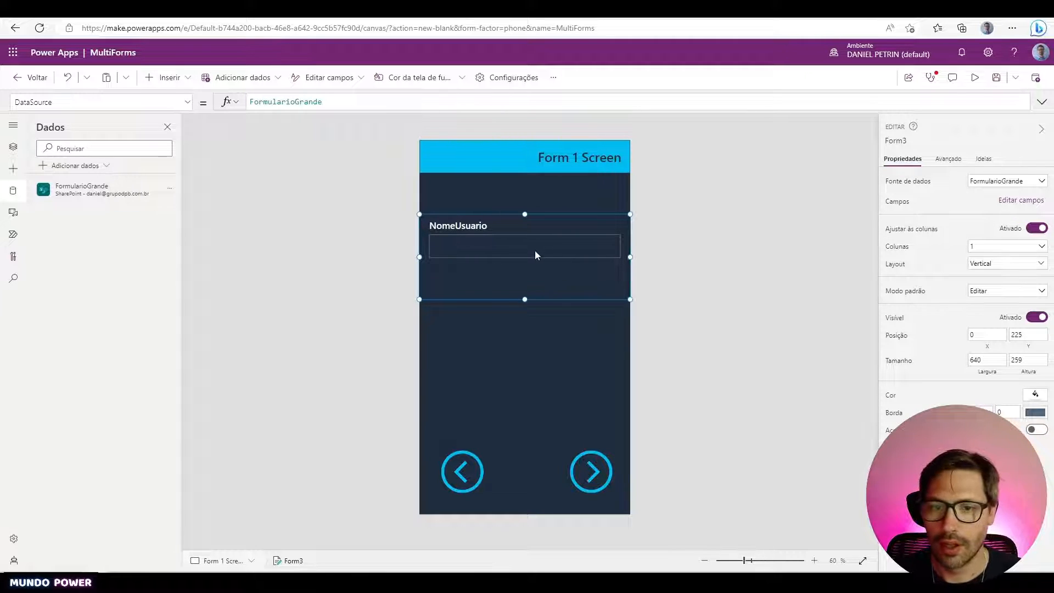
- On Form 2 Screen, delete the old Idade card and restore the accidentally deleted form
{"action": "left_click", "coordinate": [579, 476], "text": "alt"}
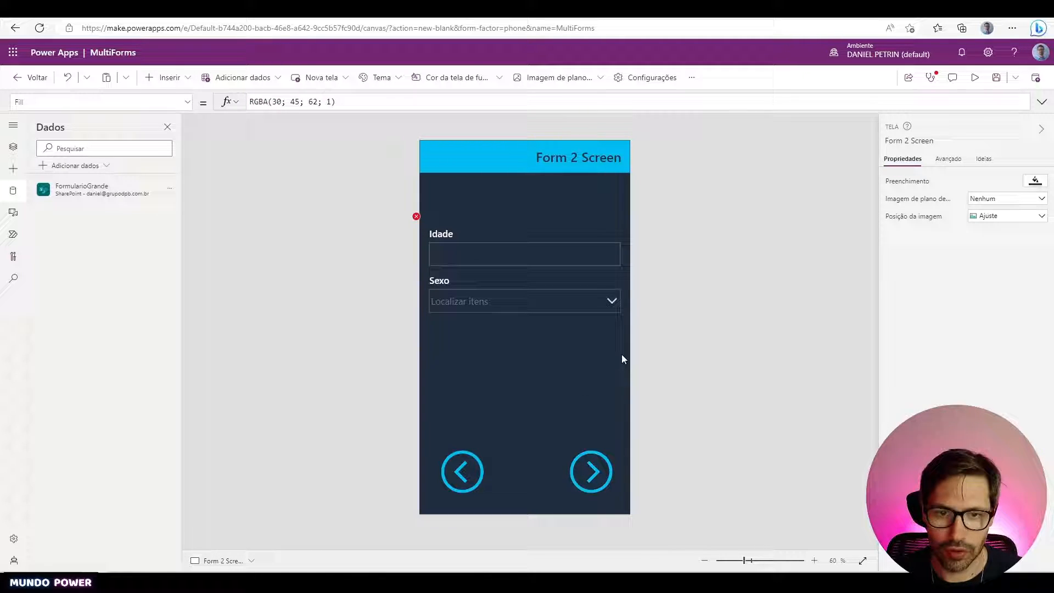
{"action": "left_click", "coordinate": [537, 268]}
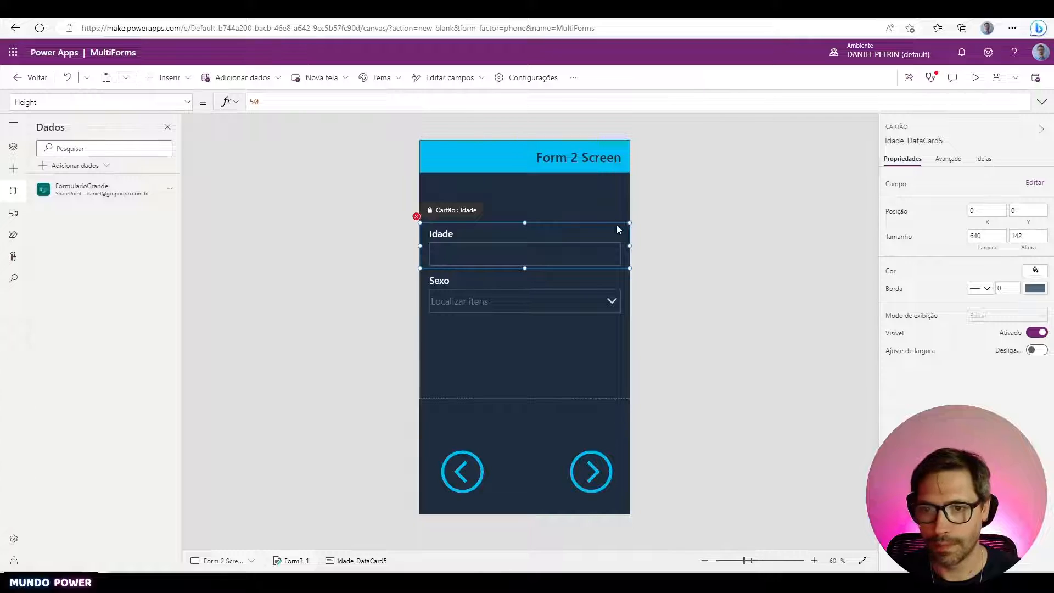
{"action": "key", "text": "Delete"}
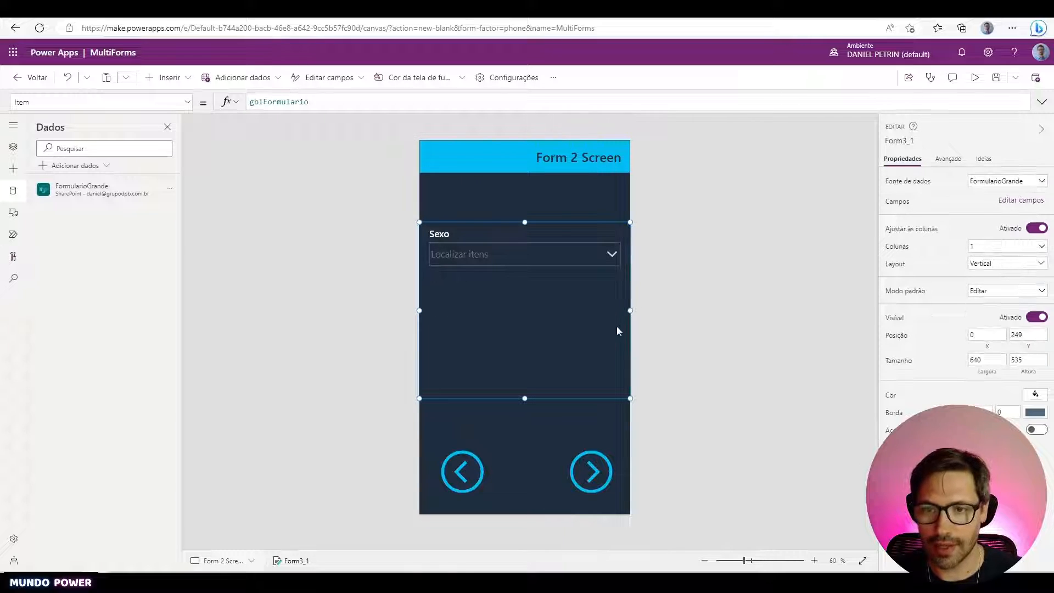
{"action": "left_click", "coordinate": [970, 197]}
{"action": "left_click", "coordinate": [758, 150]}
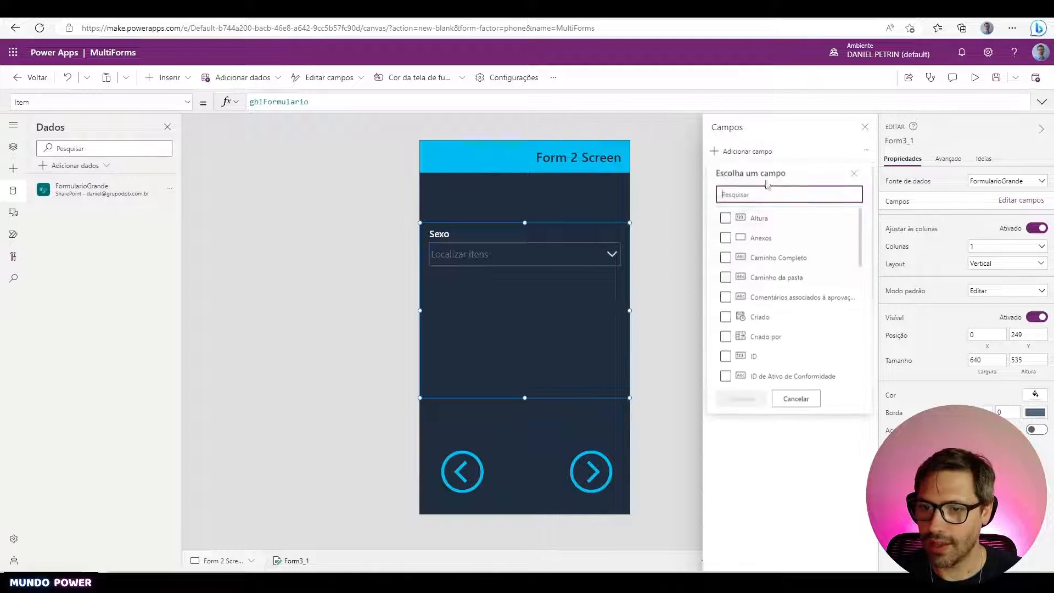
{"action": "type", "text": "Ida"}
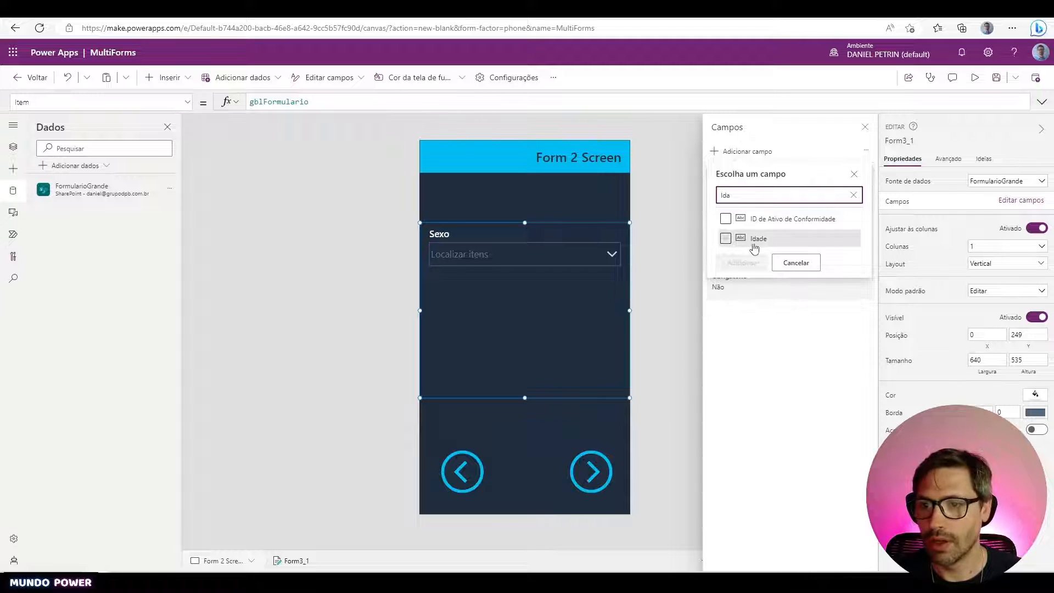
{"action": "left_click", "coordinate": [796, 263]}
{"action": "left_click", "coordinate": [379, 374]}
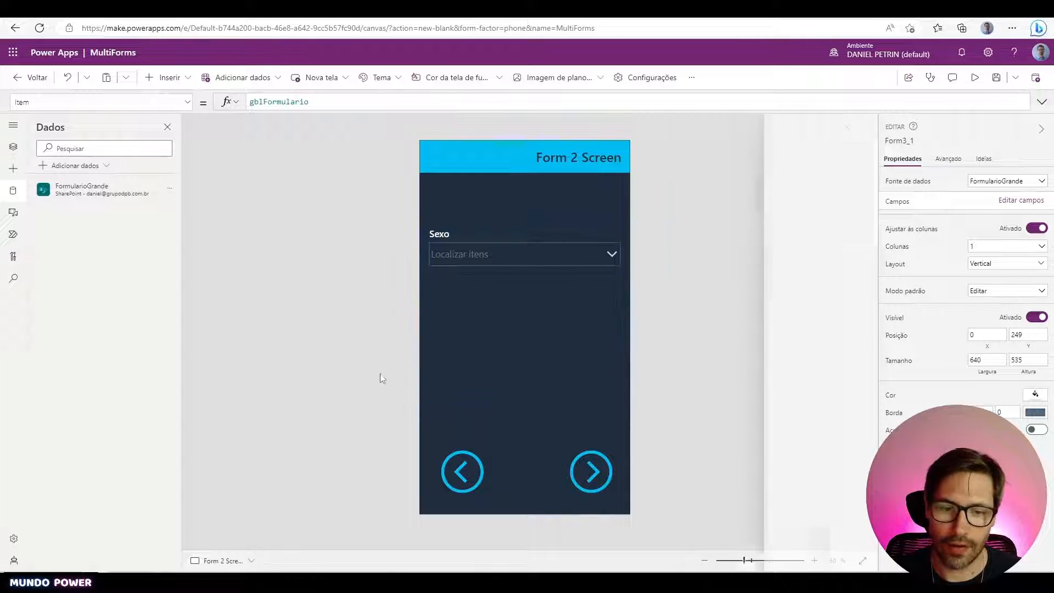
{"action": "left_click", "coordinate": [528, 344]}
{"action": "key", "text": "Delete"}
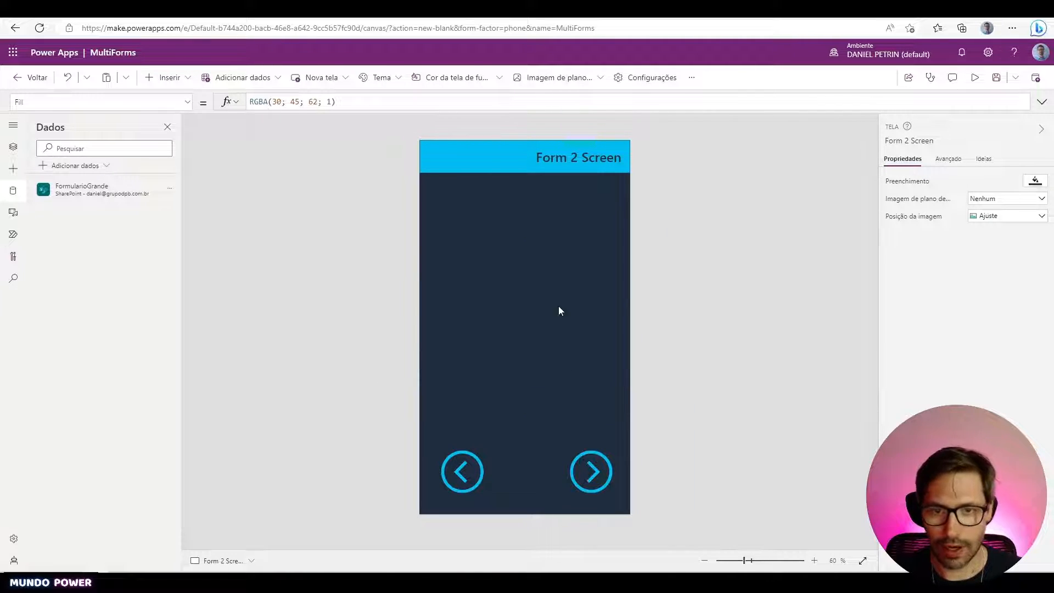
{"action": "key", "text": "ctrl+z"}
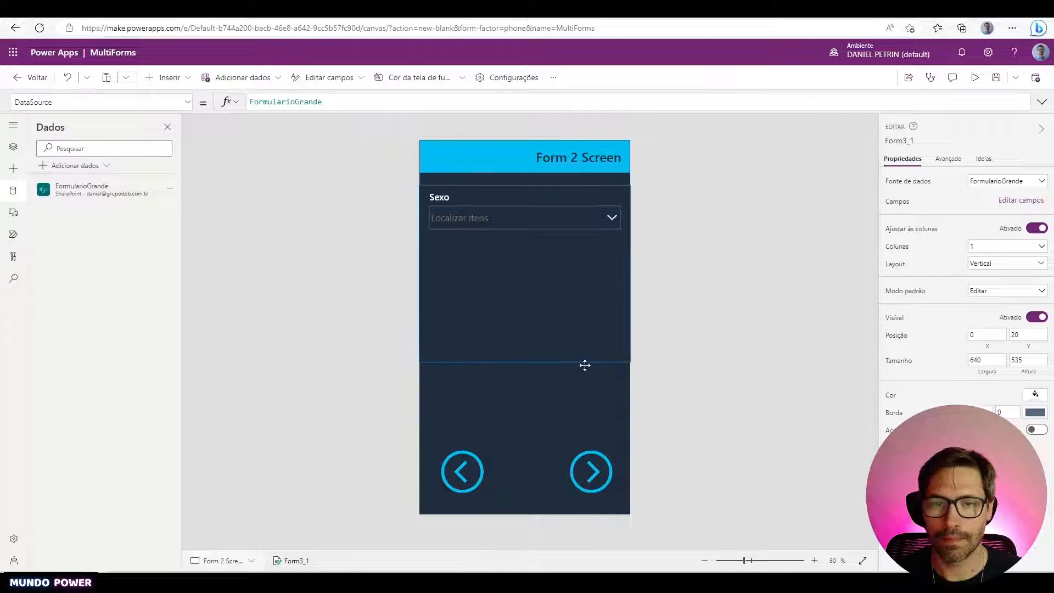
{"action": "left_click_drag", "start_coordinate": [585, 366], "coordinate": [586, 396]}
- Add the Idade number field back to the form, then return to Form 1 Screen
{"action": "left_click", "coordinate": [1022, 200]}
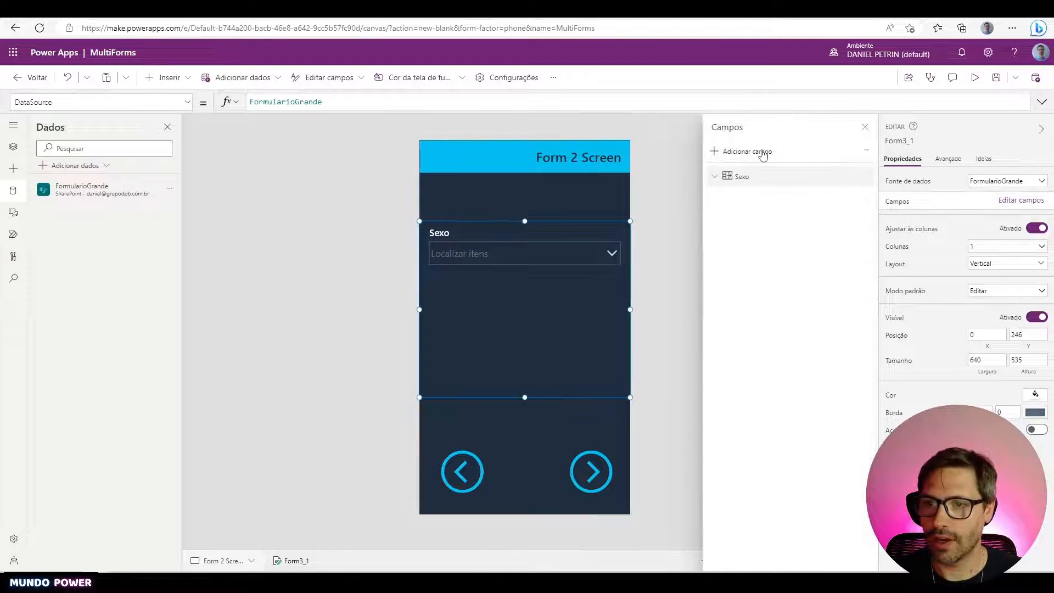
{"action": "left_click", "coordinate": [764, 152]}
{"action": "scroll", "coordinate": [728, 267], "scroll_direction": "down", "scroll_amount": 5}
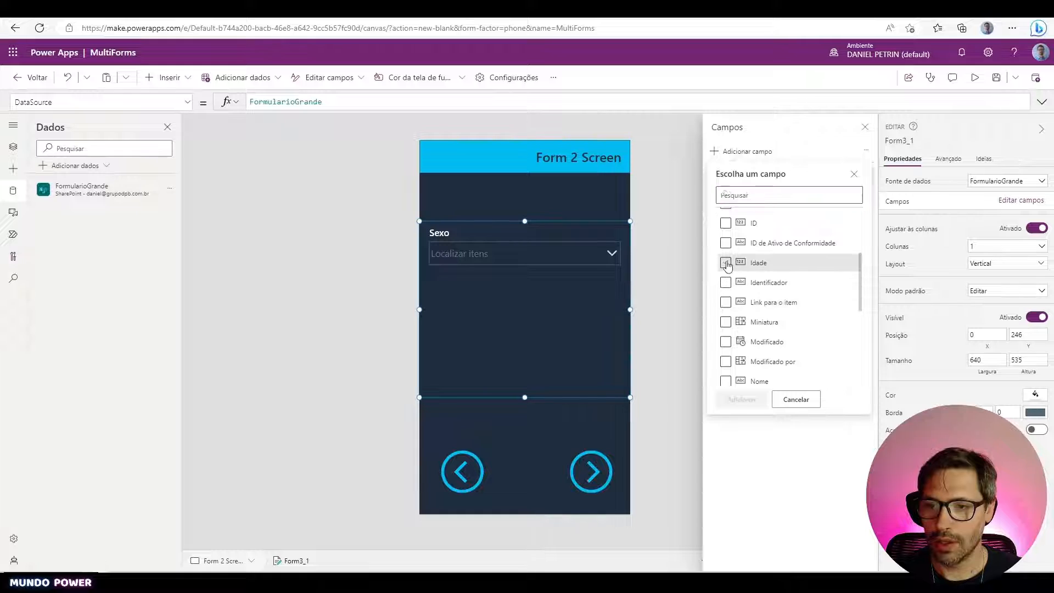
{"action": "left_click", "coordinate": [726, 263]}
{"action": "left_click", "coordinate": [742, 400]}
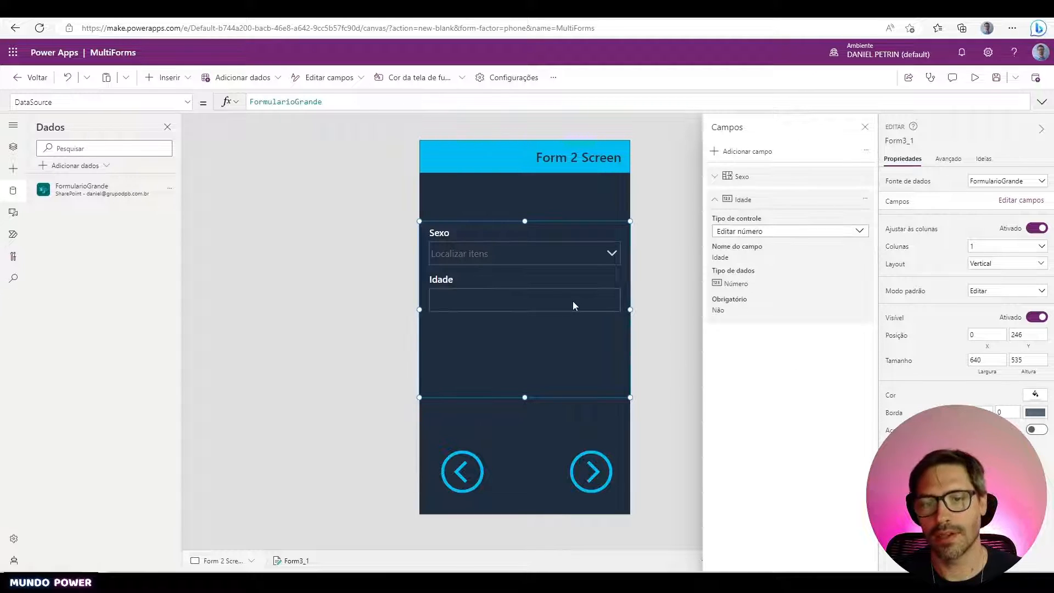
{"action": "left_click", "coordinate": [339, 337]}
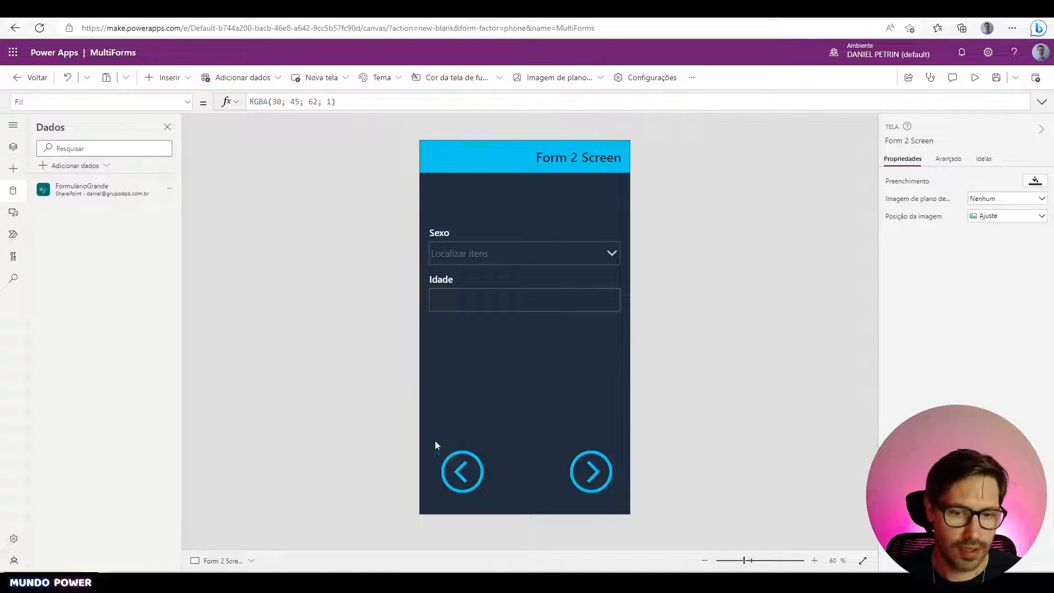
{"action": "left_click", "coordinate": [463, 470], "text": "alt"}
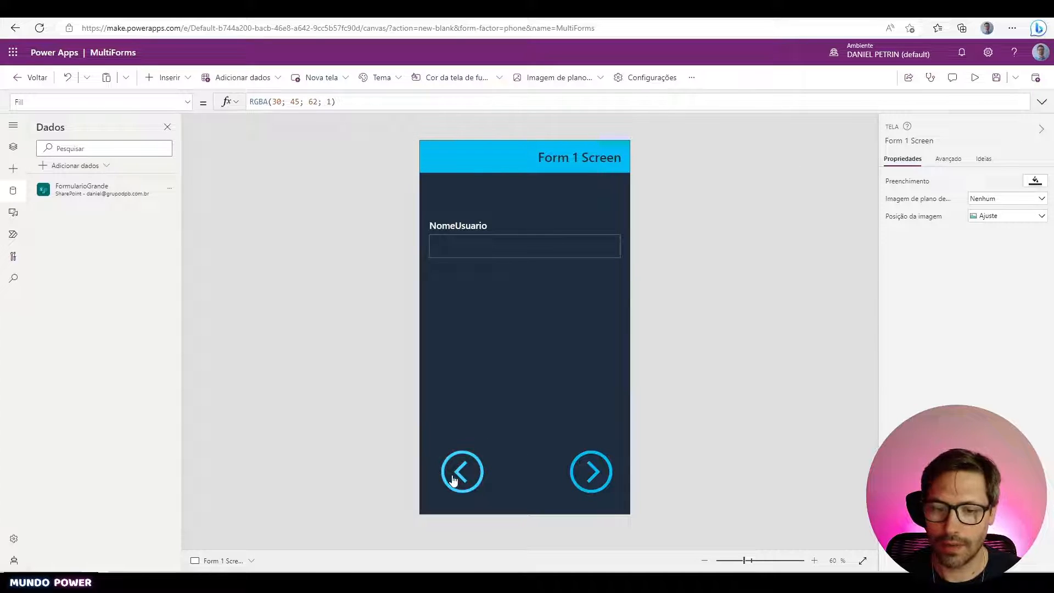
- Preview the app, start a new entry, and enter a user name on Form 1 Screen
{"action": "left_click", "coordinate": [453, 480], "text": "alt"}
{"action": "left_click", "coordinate": [975, 77]}
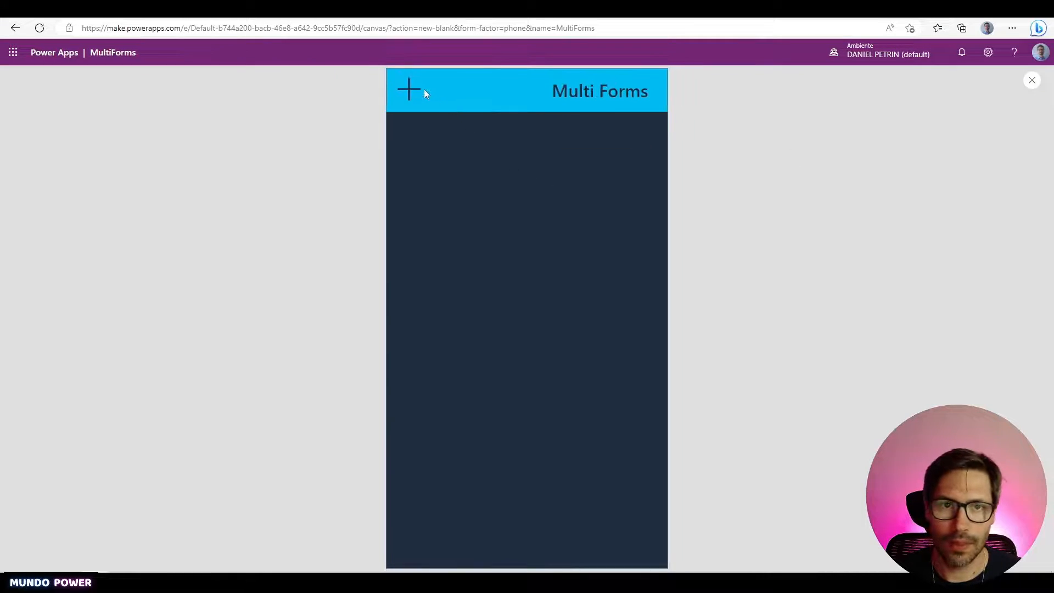
{"action": "left_click", "coordinate": [416, 98]}
{"action": "left_click", "coordinate": [492, 211]}
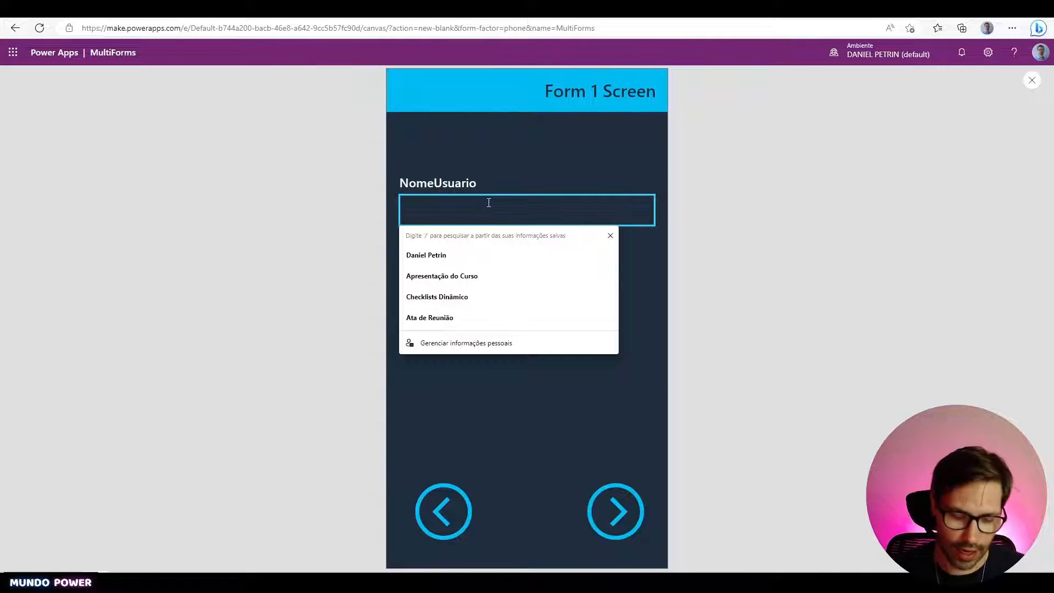
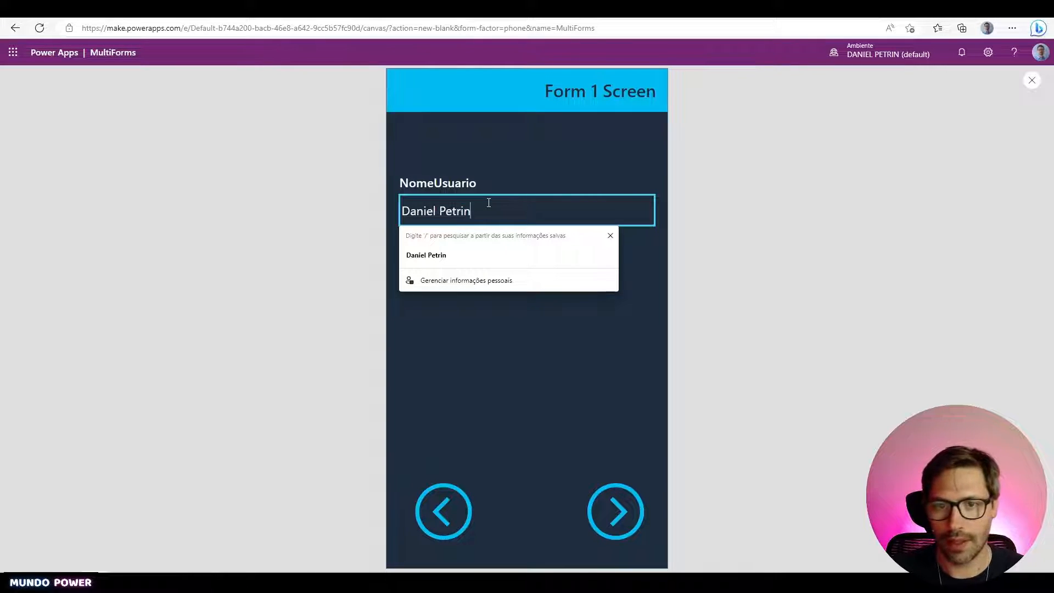
{"action": "left_click", "coordinate": [616, 519]}
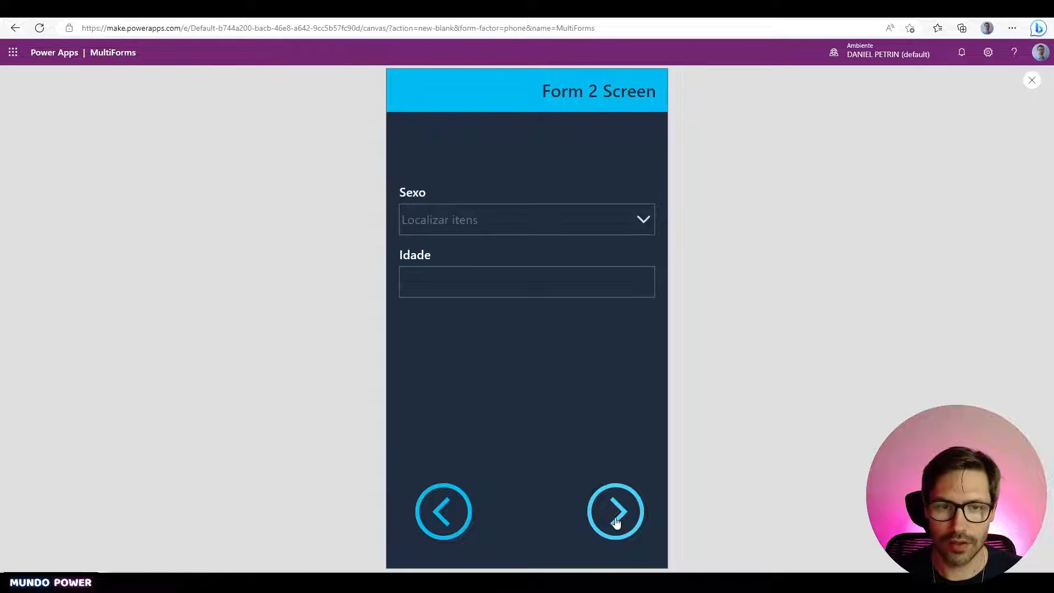
- On Form 2 Screen choose Masculino for Sexo and enter Idade 35
{"action": "left_click", "coordinate": [477, 225]}
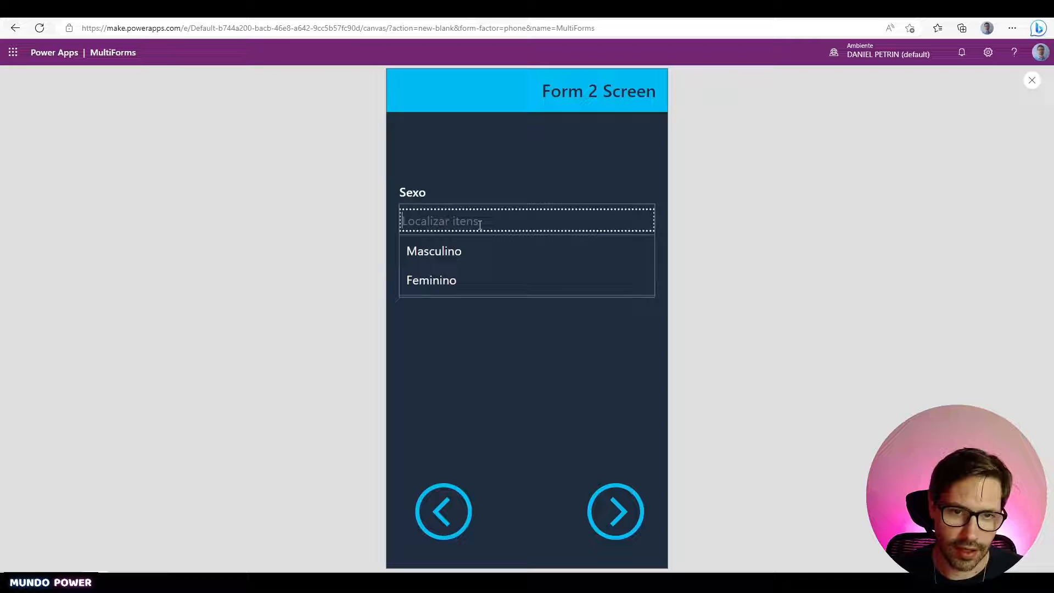
{"action": "left_click", "coordinate": [471, 254]}
{"action": "left_click", "coordinate": [494, 278]}
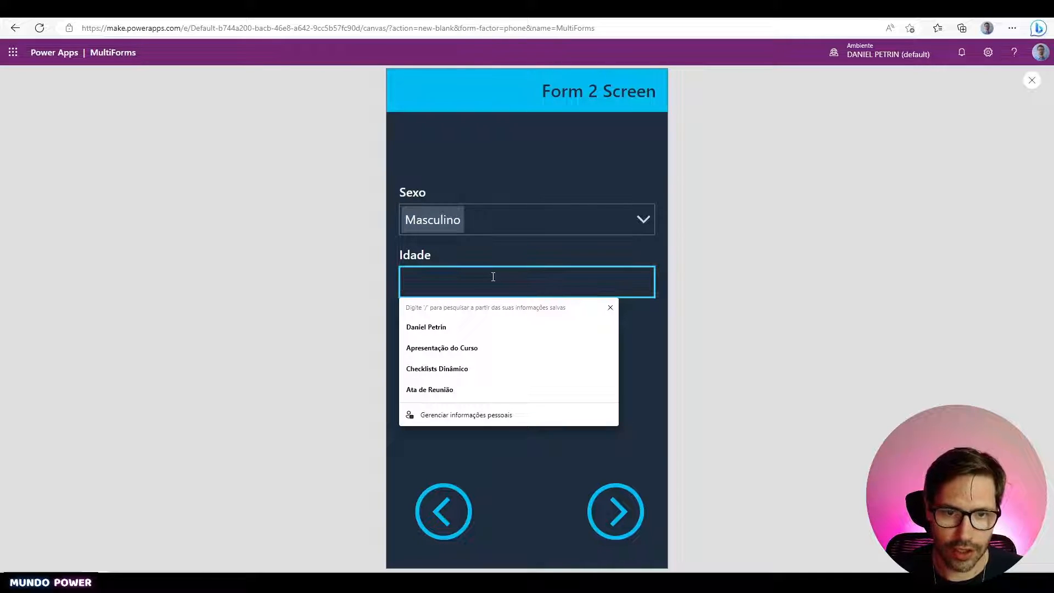
{"action": "type", "text": "35"}
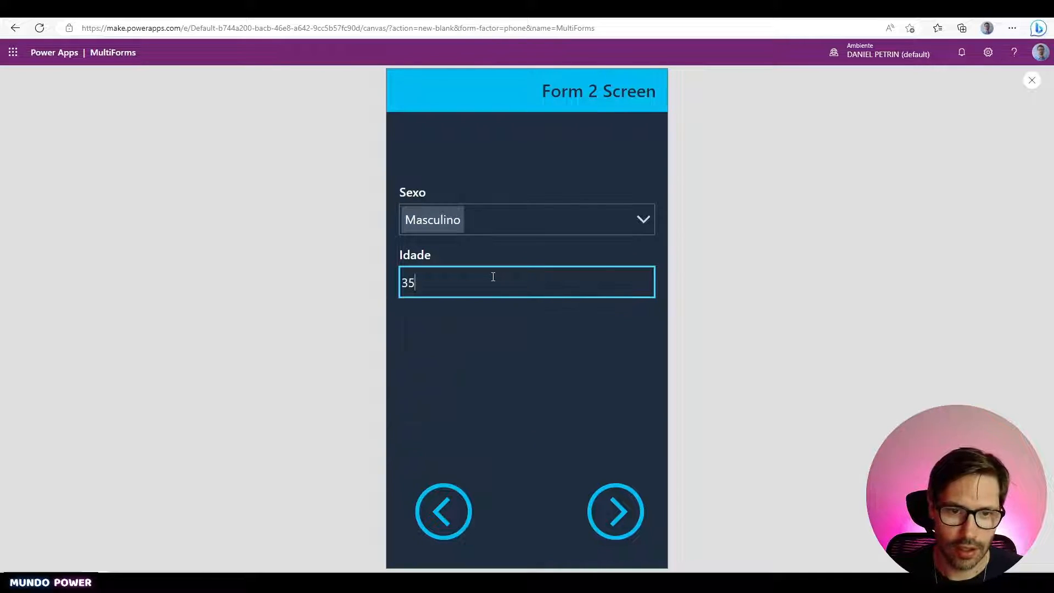
{"action": "left_click", "coordinate": [615, 512]}
- On Form 3 Screen enter Peso 80 and Altura 176, then exit the preview
{"action": "left_click", "coordinate": [458, 220]}
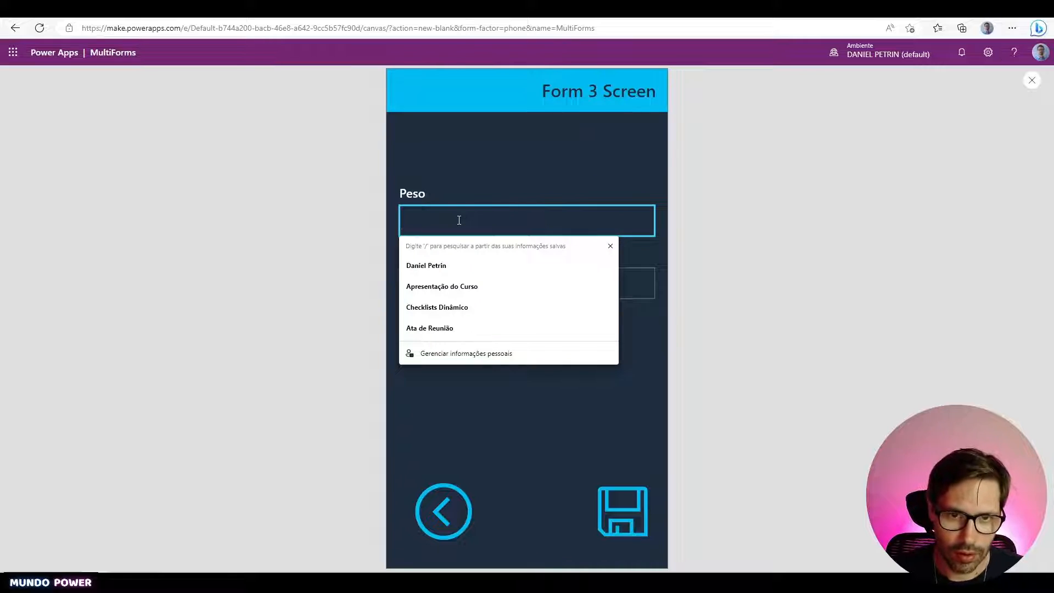
{"action": "type", "text": "80"}
{"action": "left_click", "coordinate": [491, 282]}
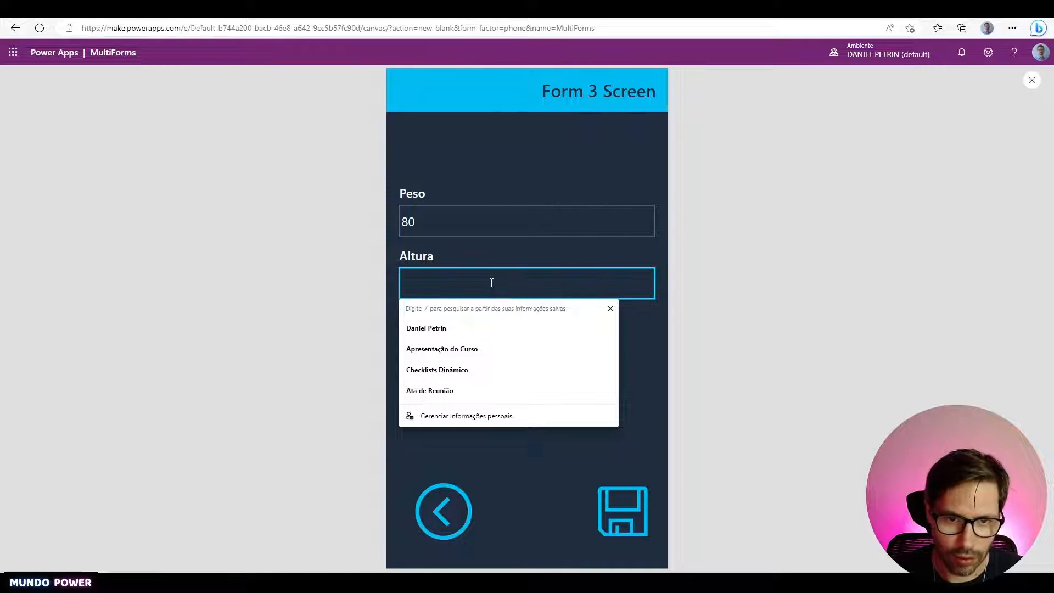
{"action": "type", "text": "176"}
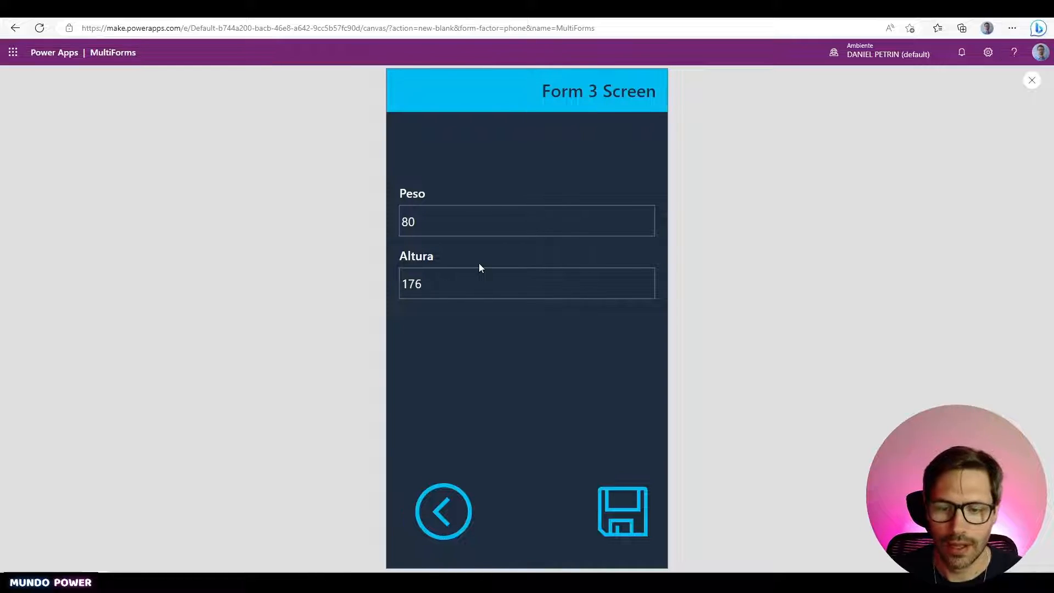
{"action": "key", "text": "Escape"}
- Nudge the Form 3 save icon slightly left and add blank lines above Navigate('Home Screen') in its OnSelect
{"action": "left_click", "coordinate": [594, 472]}
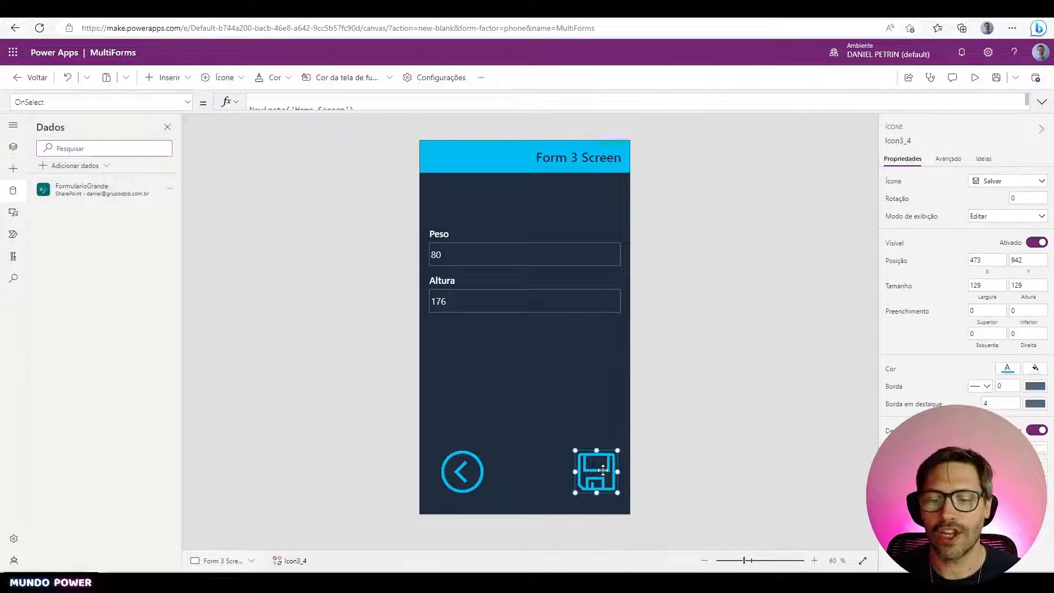
{"action": "left_click_drag", "start_coordinate": [593, 472], "coordinate": [592, 471]}
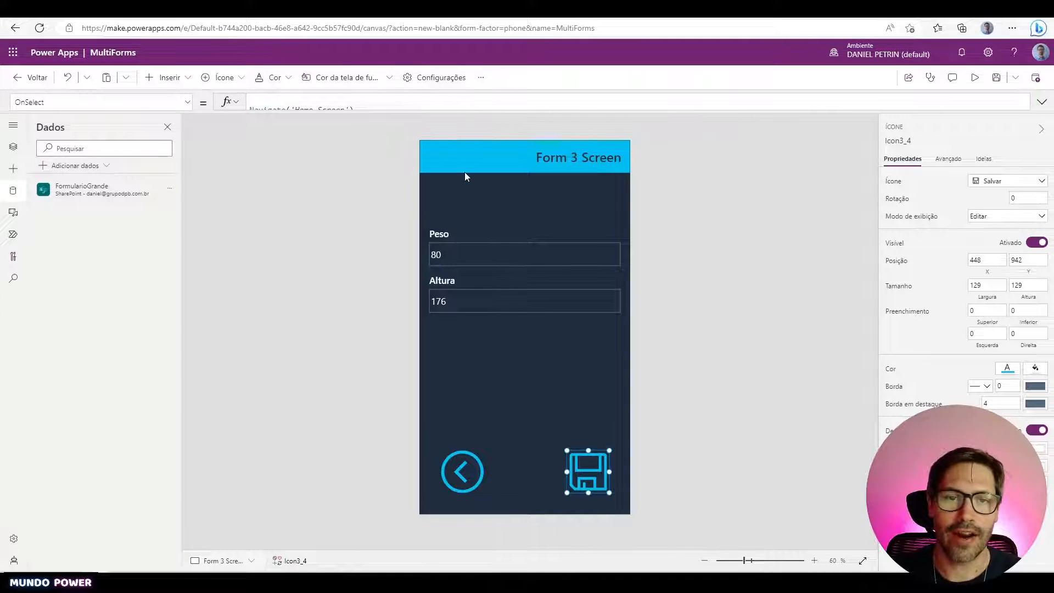
{"action": "left_click_drag", "start_coordinate": [458, 111], "coordinate": [477, 196]}
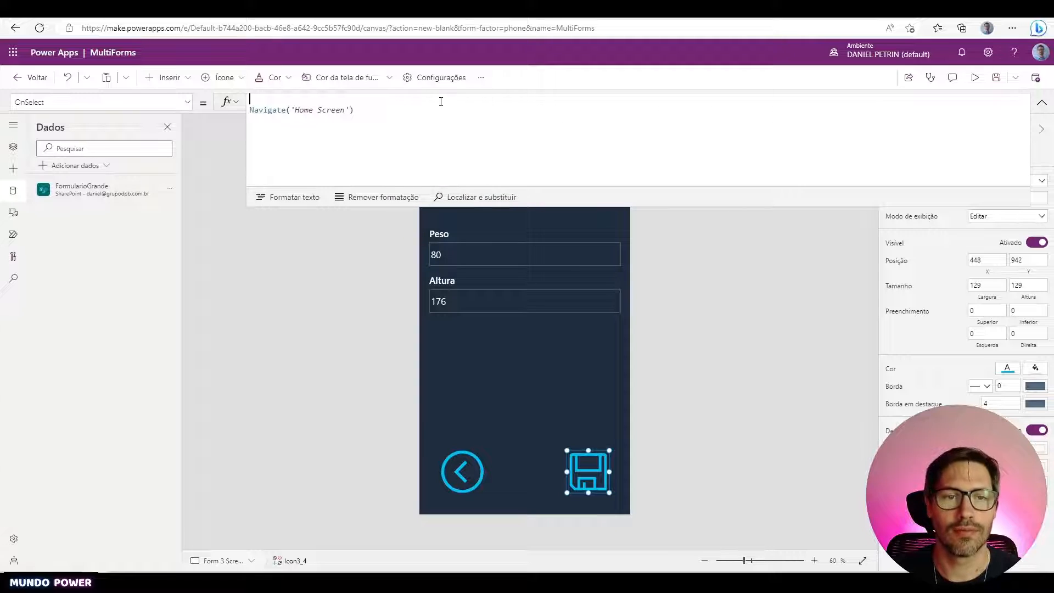
{"action": "key", "text": "Return"}
{"action": "key", "text": "Return"}
{"action": "key", "text": "Up"}
{"action": "key", "text": "Up"}
{"action": "key", "text": "Up"}
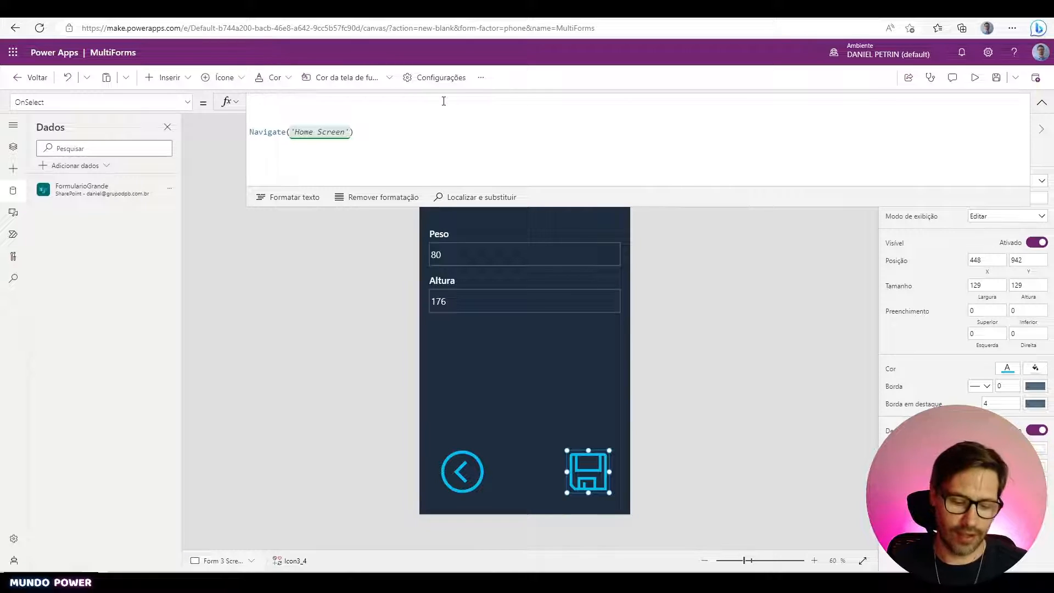
{"action": "type", "text": "Sub"}
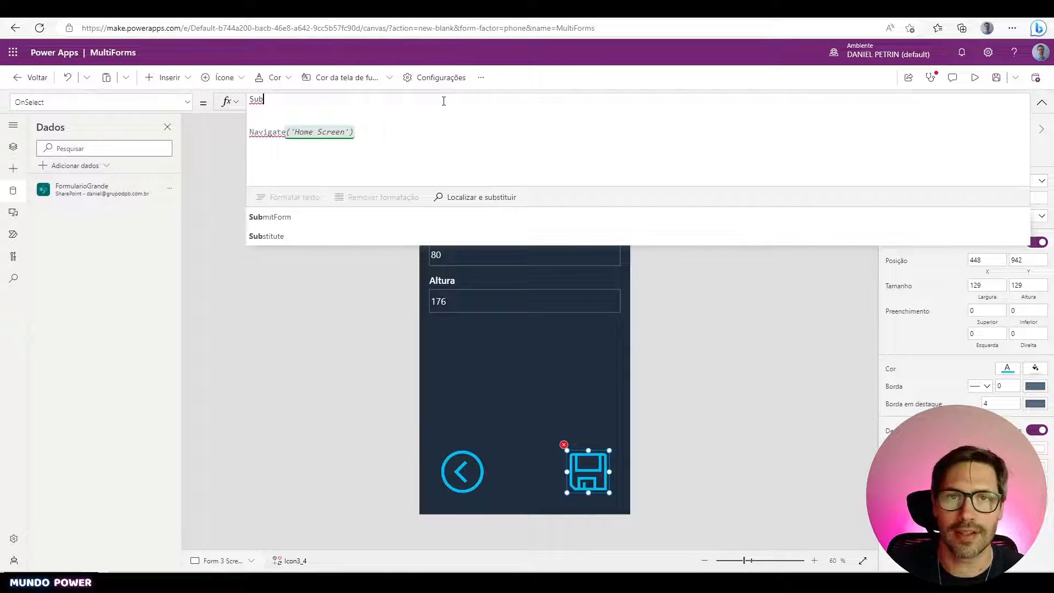
- Replace the typed 'Sub' with Patch(FormularioGrande; above Navigate('Home Screen') in the save icon's OnSelect
{"action": "key", "text": "shift+Home"}
{"action": "key", "text": "BackSpace"}
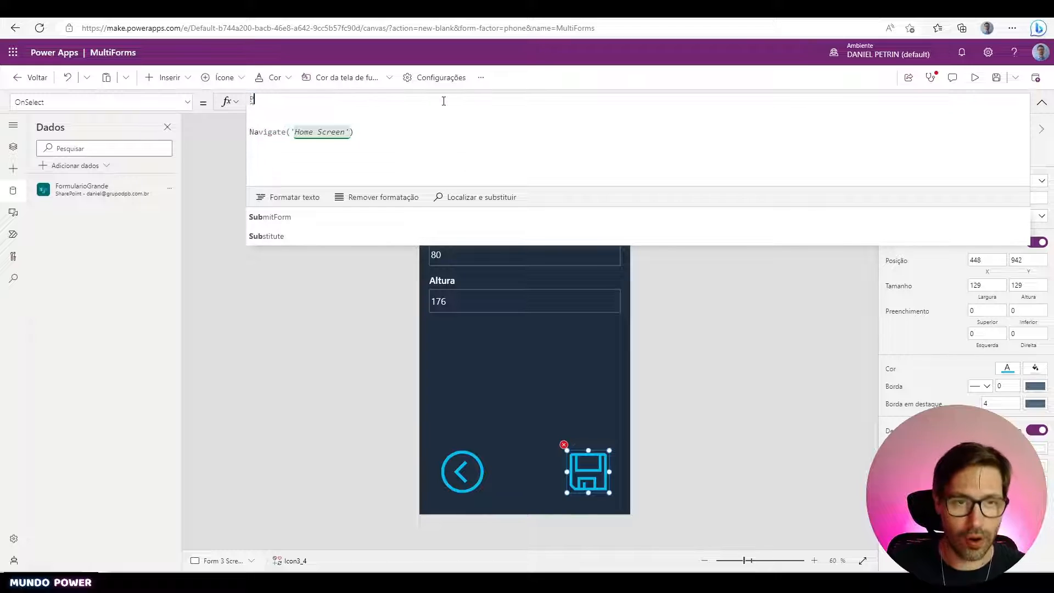
{"action": "type", "text": "Patc"}
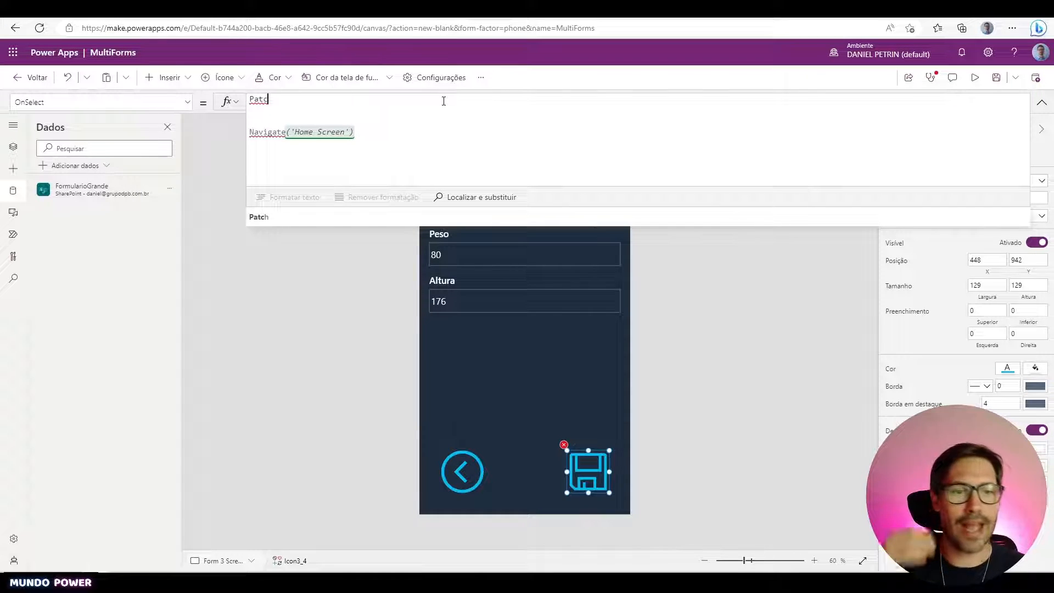
{"action": "type", "text": "h("}
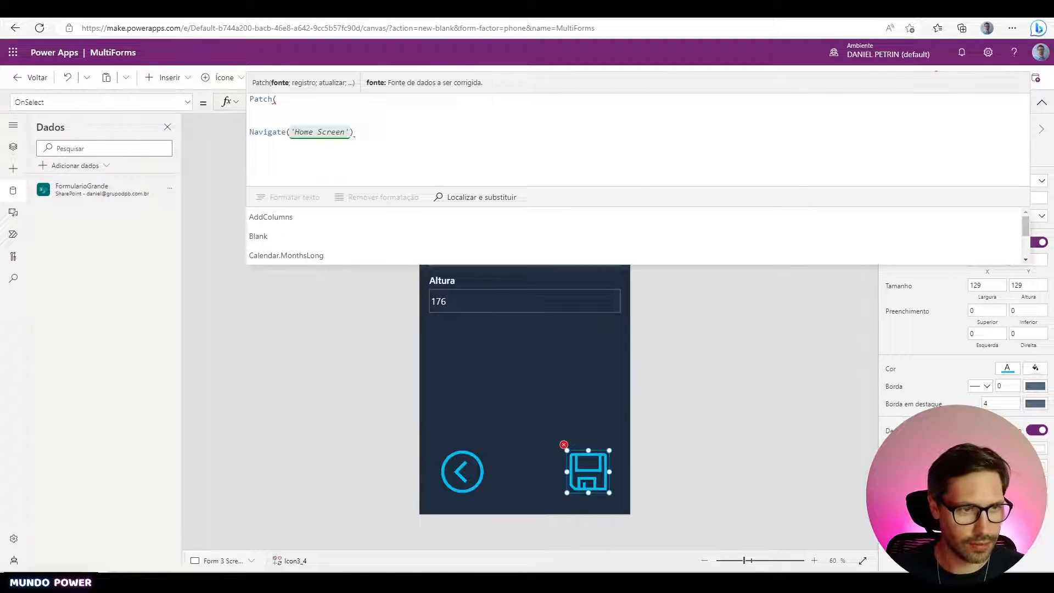
{"action": "key", "text": "Return"}
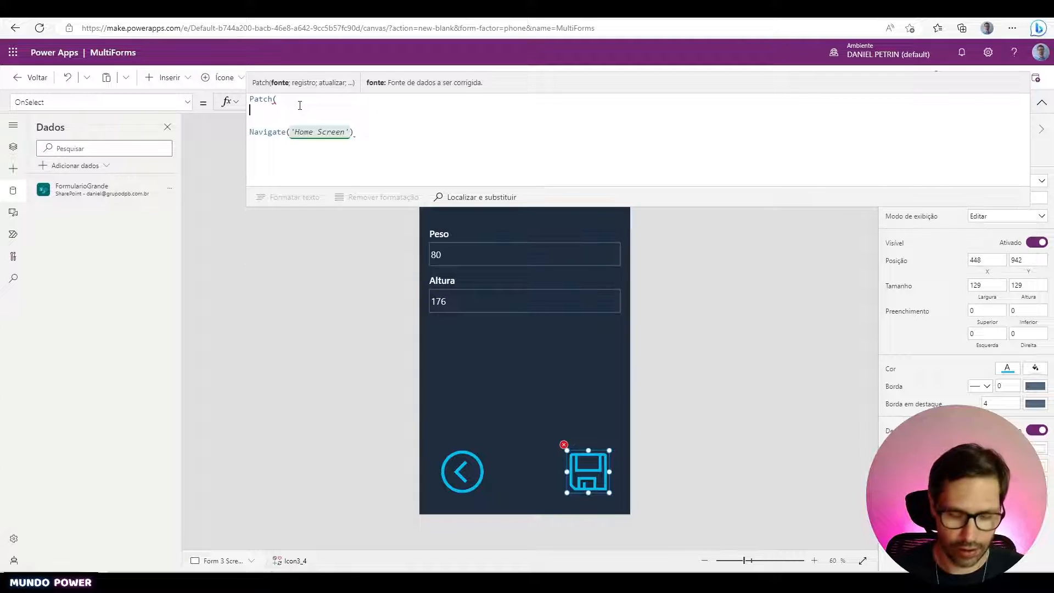
{"action": "type", "text": "F"}
{"action": "key", "text": "BackSpace"}
{"action": "key", "text": "BackSpace"}
{"action": "type", "text": "Form"}
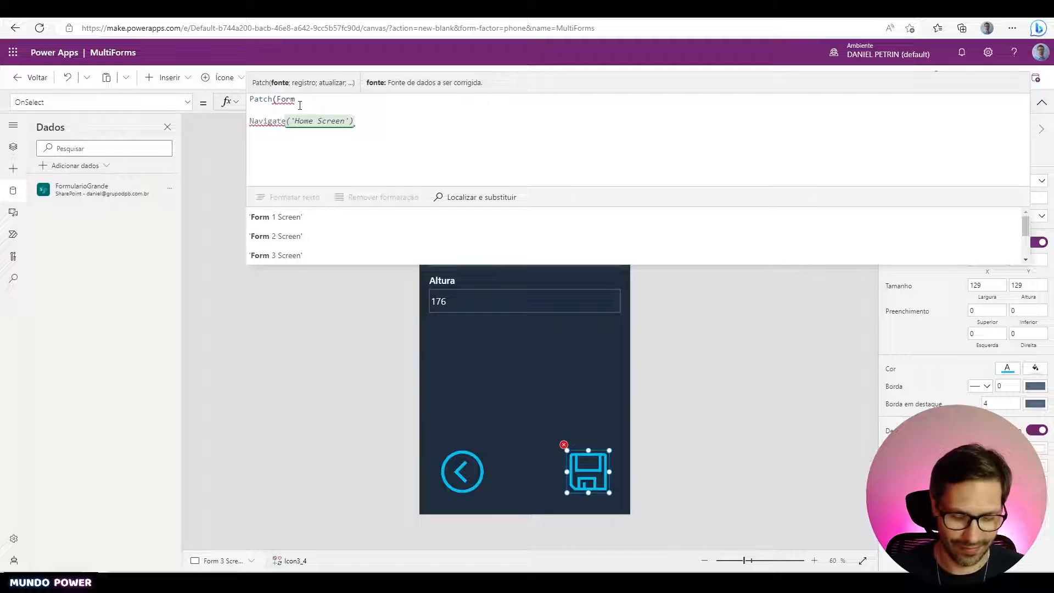
{"action": "type", "text": "ul"}
{"action": "key", "text": "Tab"}
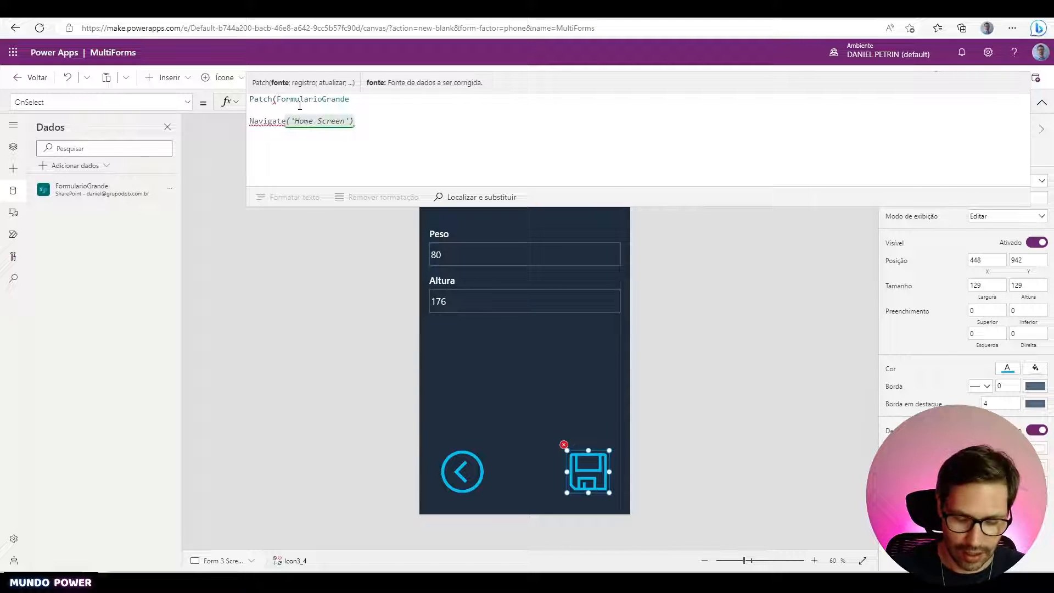
{"action": "type", "text": ";"}
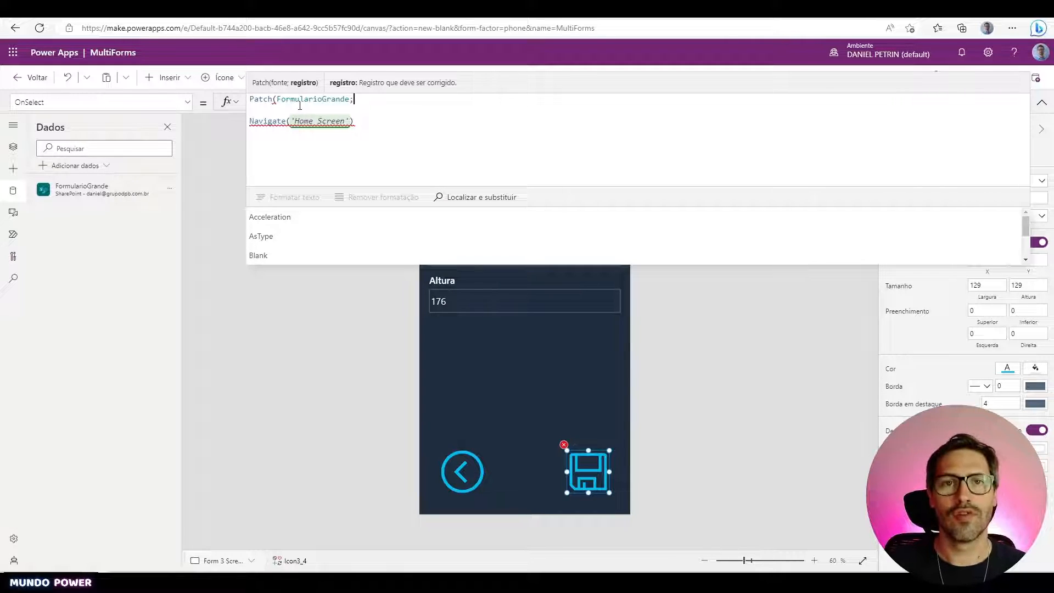
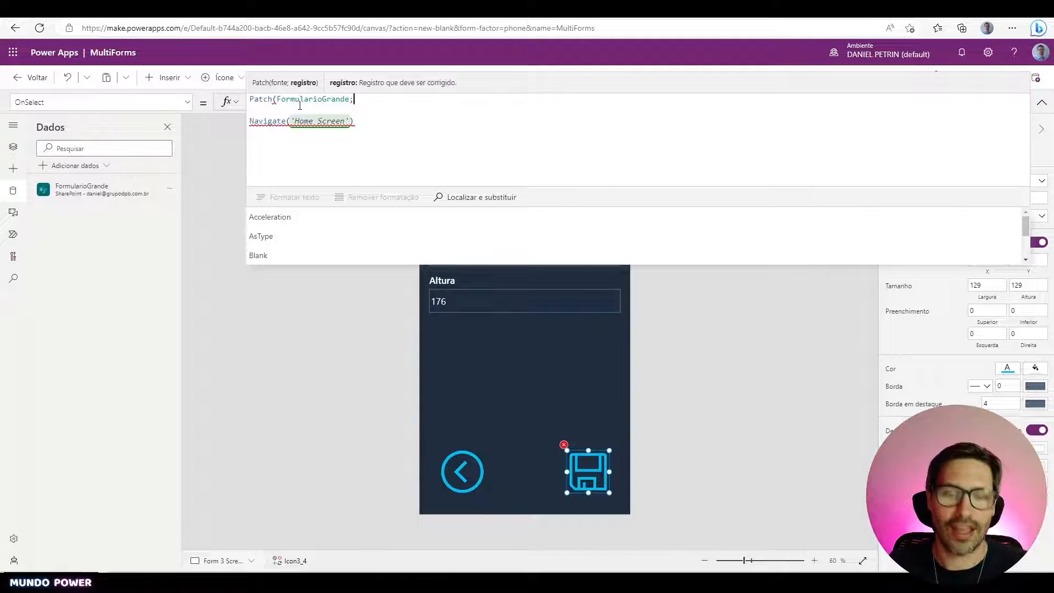
- Add gblFormulario as the record argument after FormularioGrande in the Patch call
{"action": "type", "text": "gbl"}
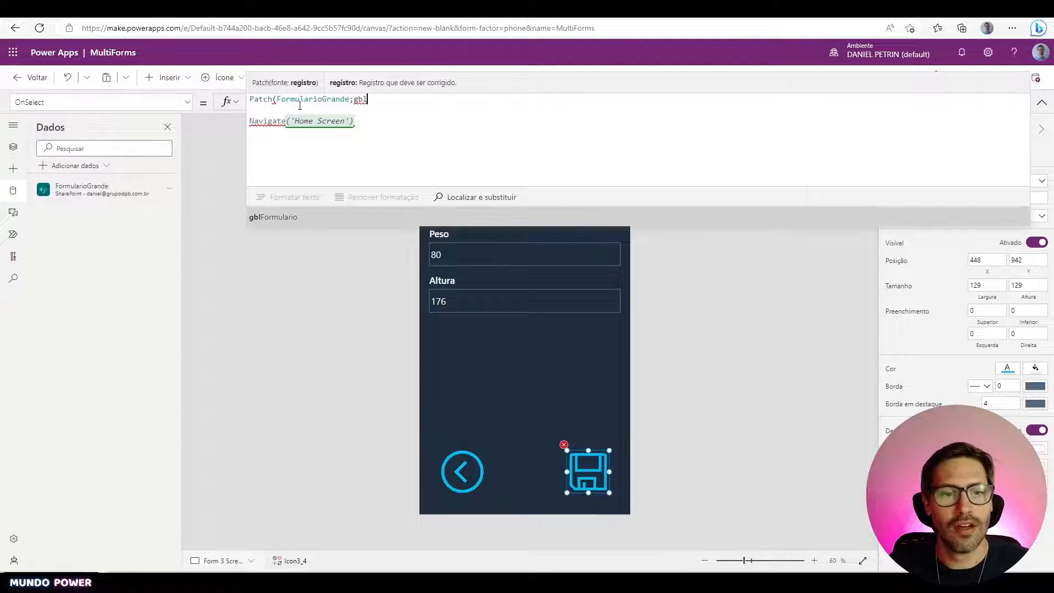
{"action": "key", "text": "Tab"}
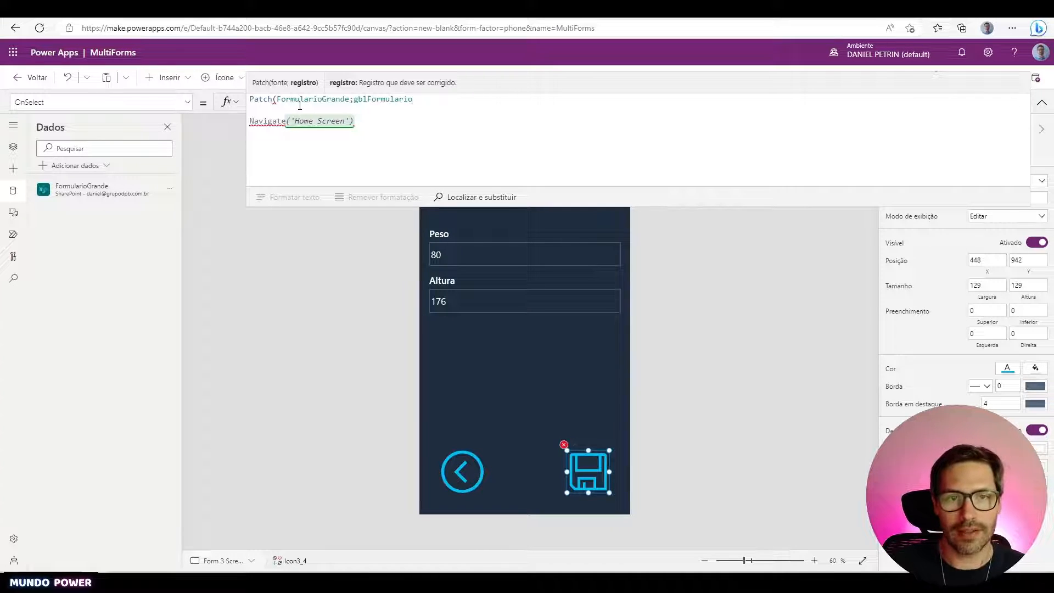
{"action": "type", "text": ";"}
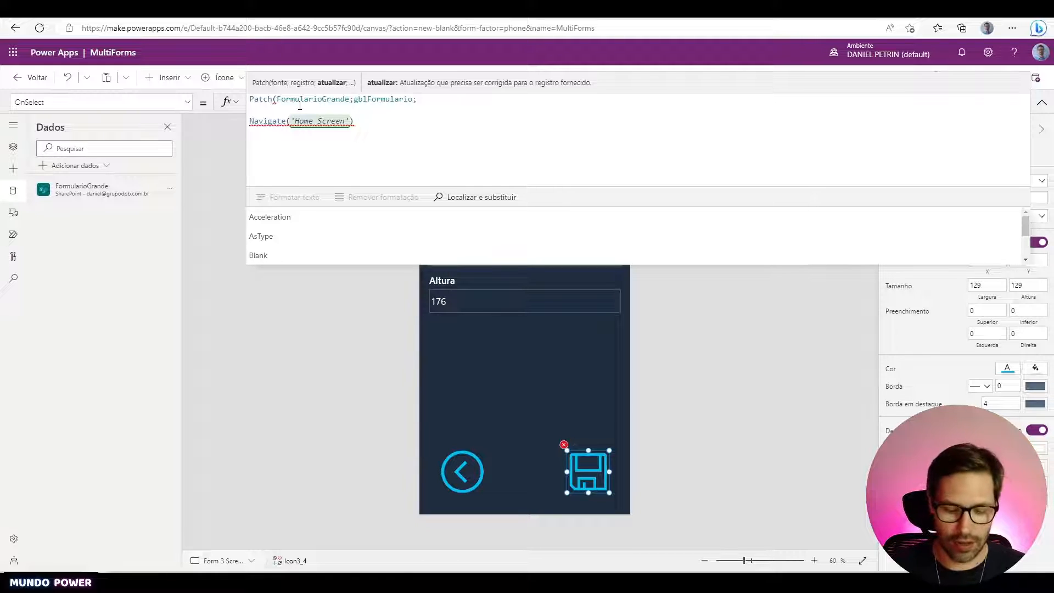
{"action": "type", "text": "'Form"}
{"action": "key", "text": "Tab"}
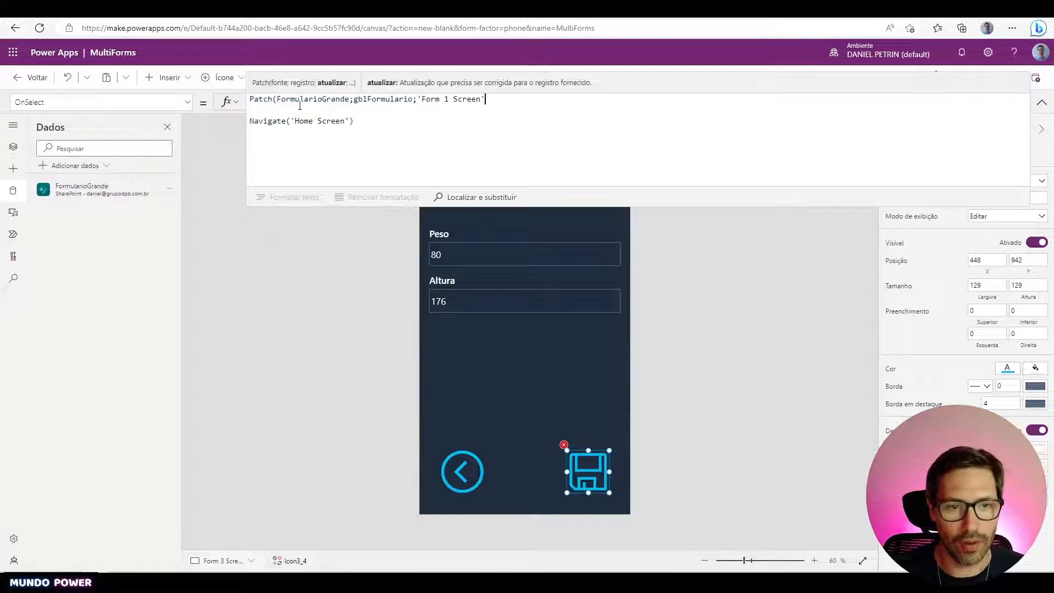
{"action": "key", "text": "BackSpace"}
{"action": "key", "text": "BackSpace"}
{"action": "key", "text": "BackSpace"}
{"action": "key", "text": "BackSpace"}
{"action": "key", "text": "BackSpace"}
{"action": "key", "text": "BackSpace"}
{"action": "key", "text": "BackSpace"}
{"action": "key", "text": "BackSpace"}
{"action": "key", "text": "BackSpace"}
{"action": "key", "text": "BackSpace"}
{"action": "key", "text": "BackSpace"}
{"action": "key", "text": "BackSpace"}
{"action": "key", "text": "BackSpace"}
{"action": "key", "text": "BackSpace"}
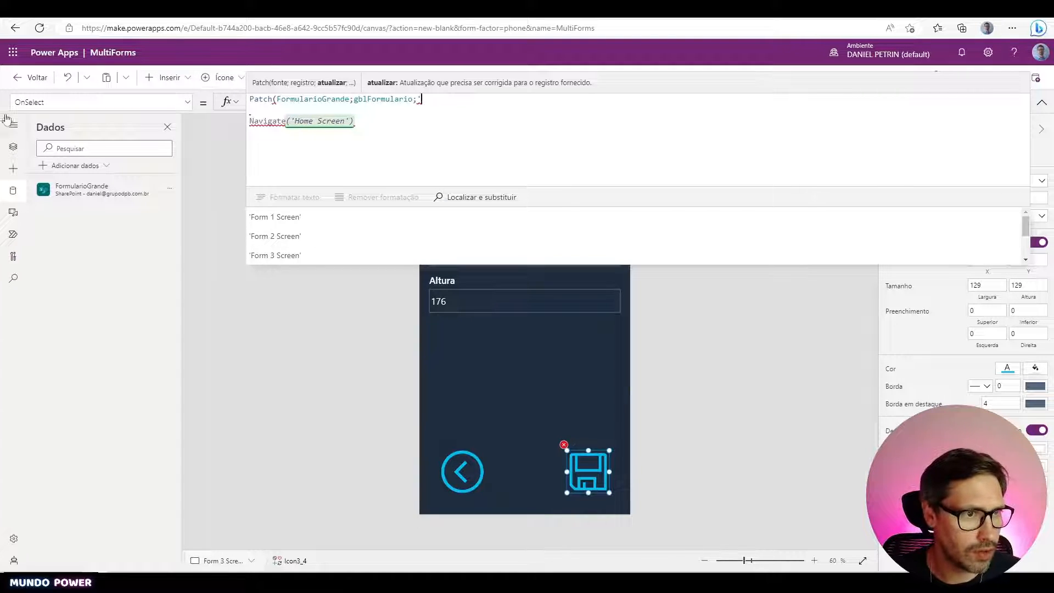
{"action": "left_click", "coordinate": [14, 147]}
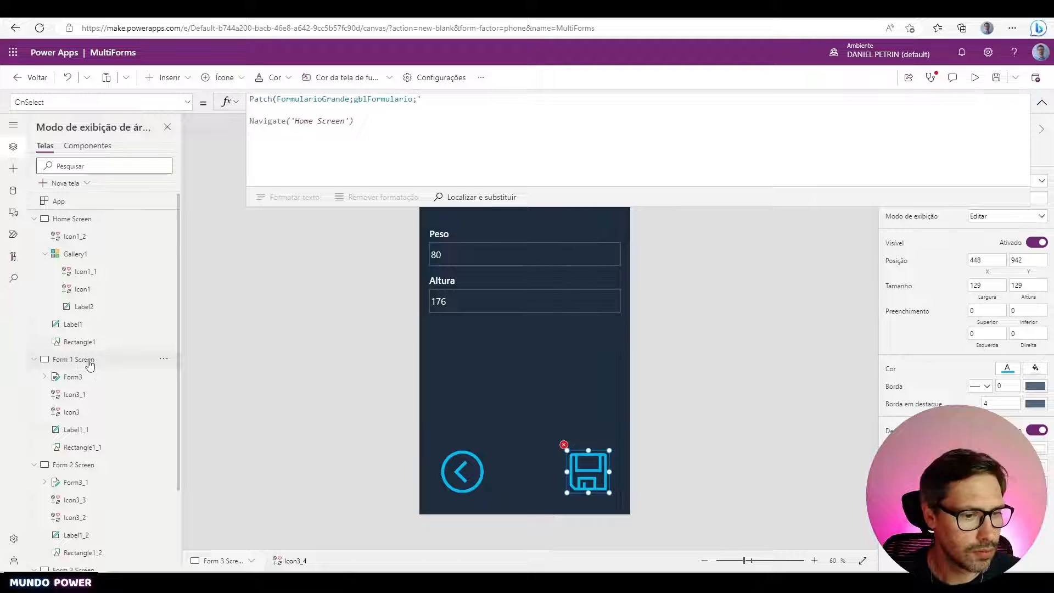
- In the Tree view, rename Form3 to Form1 and Form3_1 to Form2
{"action": "left_click", "coordinate": [93, 379]}
{"action": "double_click", "coordinate": [93, 377]}
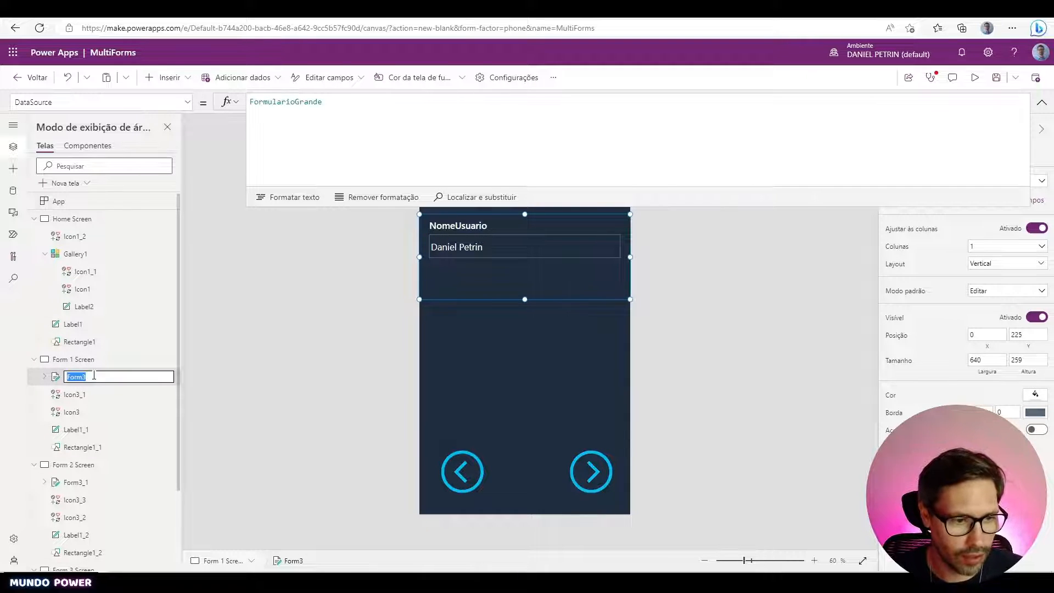
{"action": "left_click", "coordinate": [94, 376]}
{"action": "type", "text": "1"}
{"action": "key", "text": "Return"}
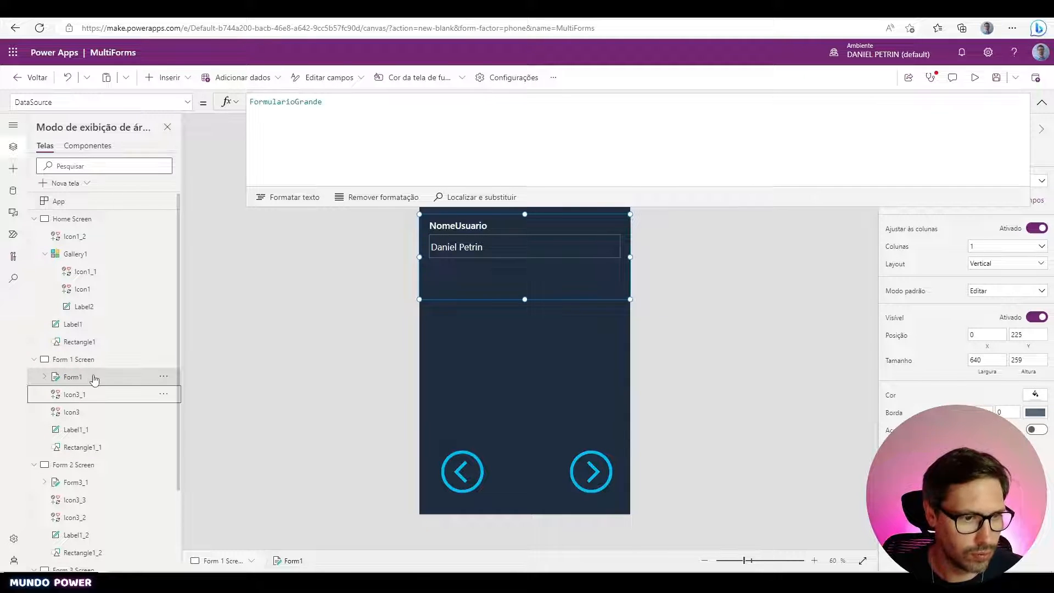
{"action": "left_click", "coordinate": [121, 482]}
{"action": "double_click", "coordinate": [121, 482]}
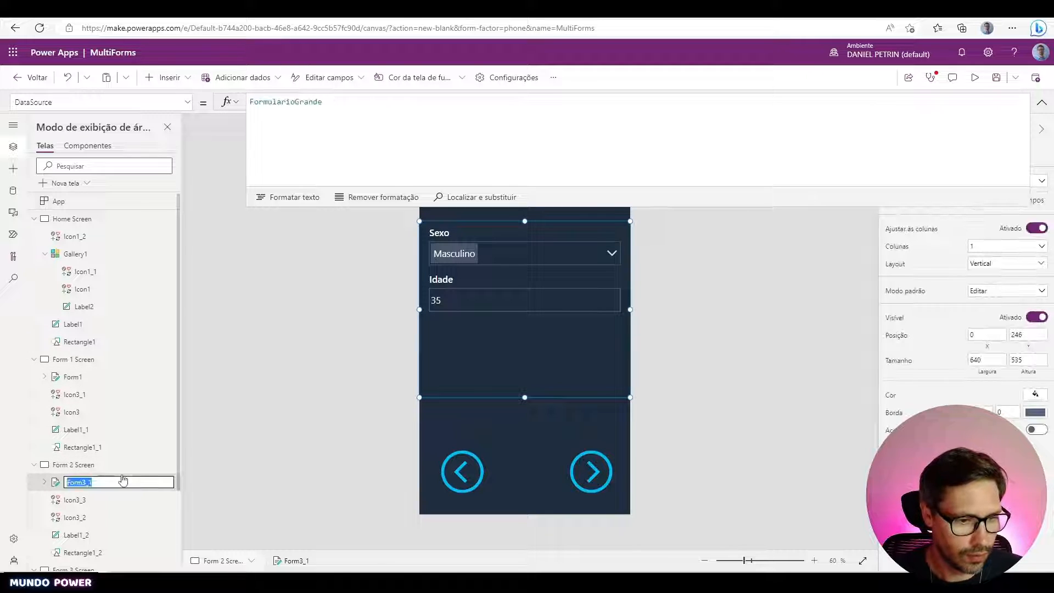
{"action": "left_click", "coordinate": [122, 482]}
{"action": "key", "text": "BackSpace"}
{"action": "key", "text": "BackSpace"}
{"action": "type", "text": "2"}
{"action": "key", "text": "Return"}
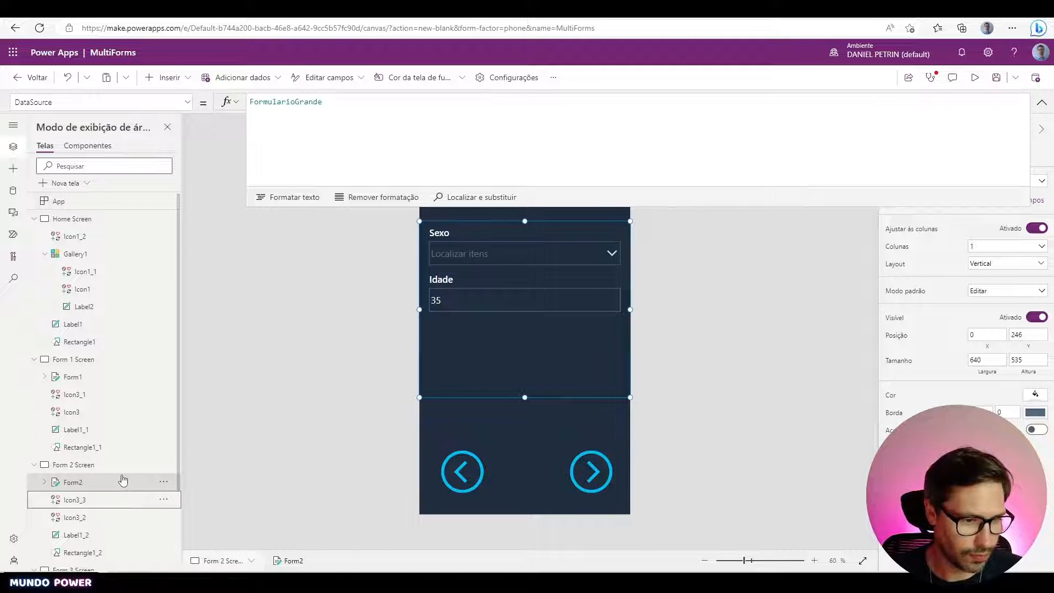
- Rename the Form 3 Screen form from Form3_2 to Form3, then select the save icon
{"action": "scroll", "coordinate": [119, 483], "scroll_direction": "down", "scroll_amount": 2}
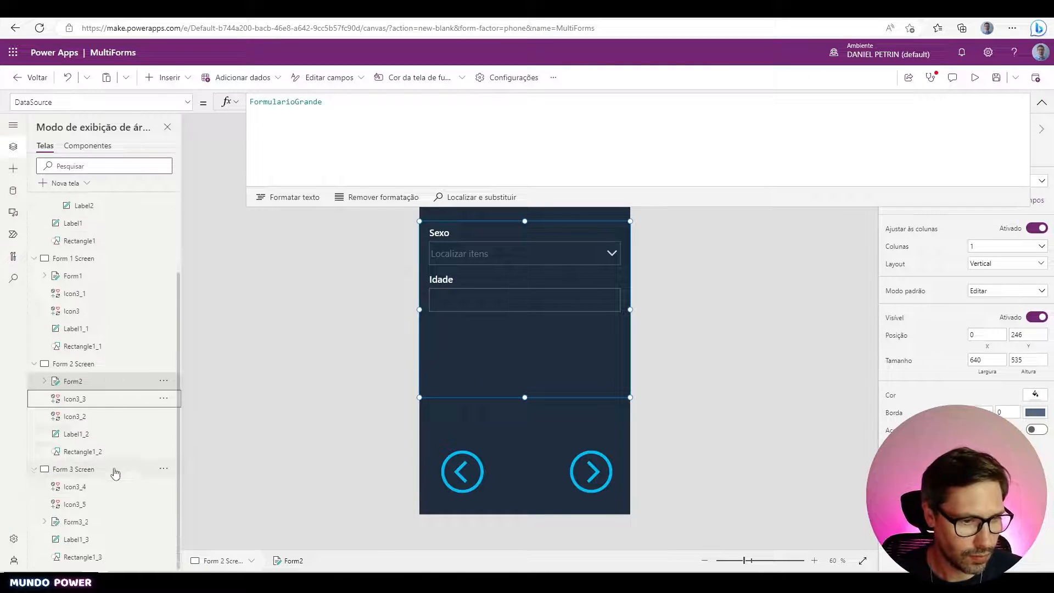
{"action": "double_click", "coordinate": [110, 523]}
{"action": "left_click", "coordinate": [109, 523]}
{"action": "key", "text": "BackSpace"}
{"action": "key", "text": "BackSpace"}
{"action": "key", "text": "BackSpace"}
{"action": "type", "text": "3"}
{"action": "key", "text": "Return"}
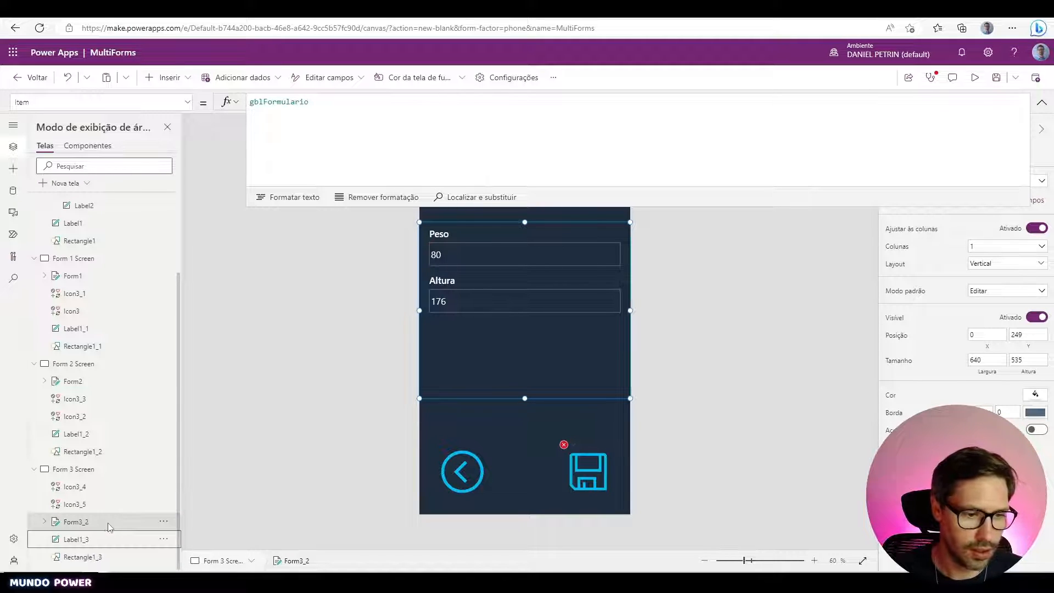
{"action": "left_click", "coordinate": [589, 473]}
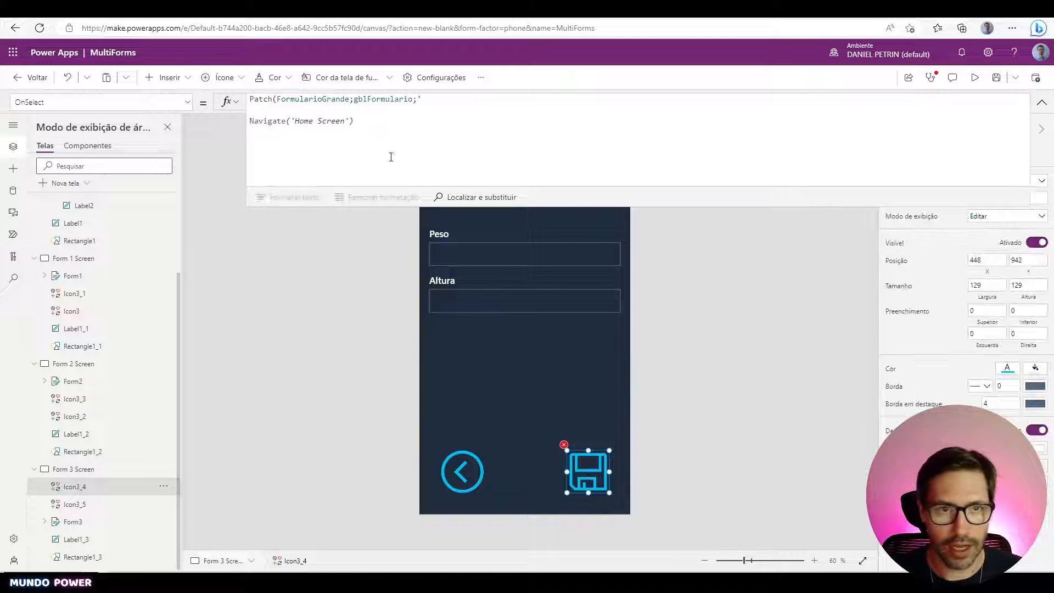
- Add Form1.Updates as the next Patch argument after gblFormulario
{"action": "left_click", "coordinate": [443, 100]}
{"action": "type", "text": "Form"}
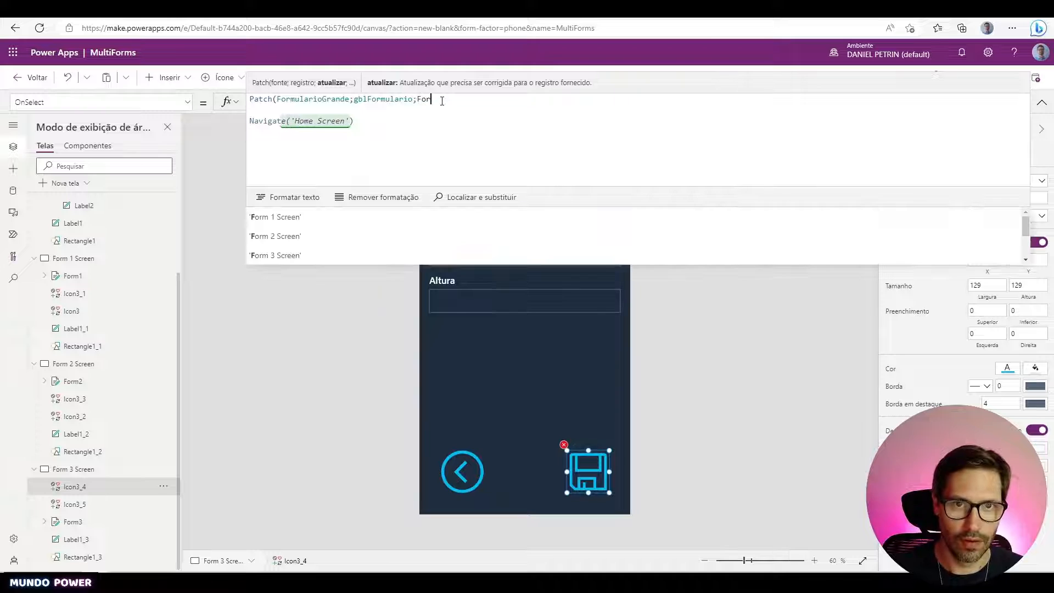
{"action": "type", "text": "1.U"}
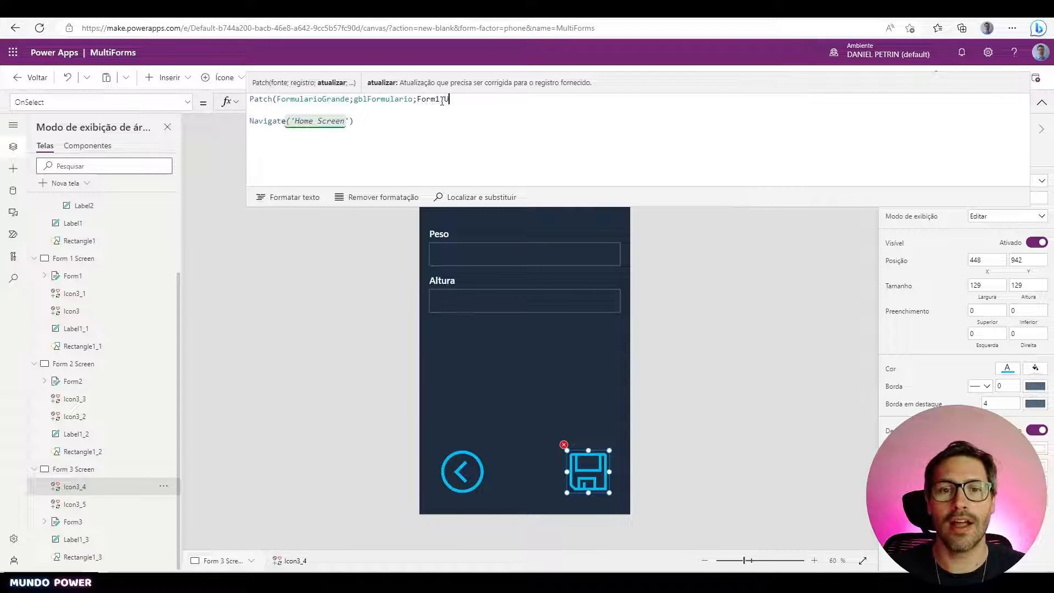
{"action": "type", "text": "pdates"}
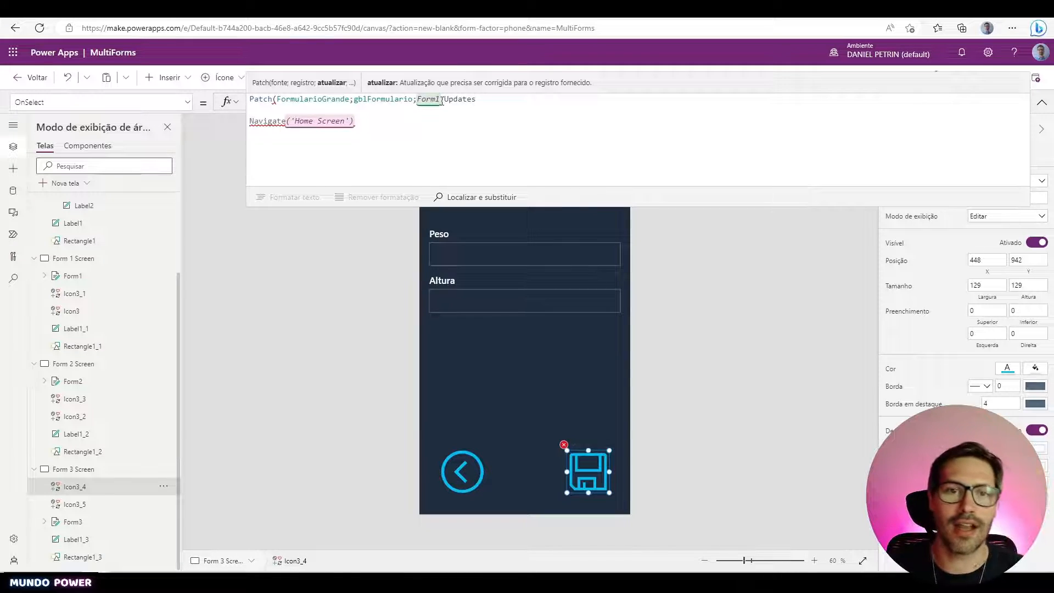
{"action": "double_click", "coordinate": [381, 99]}
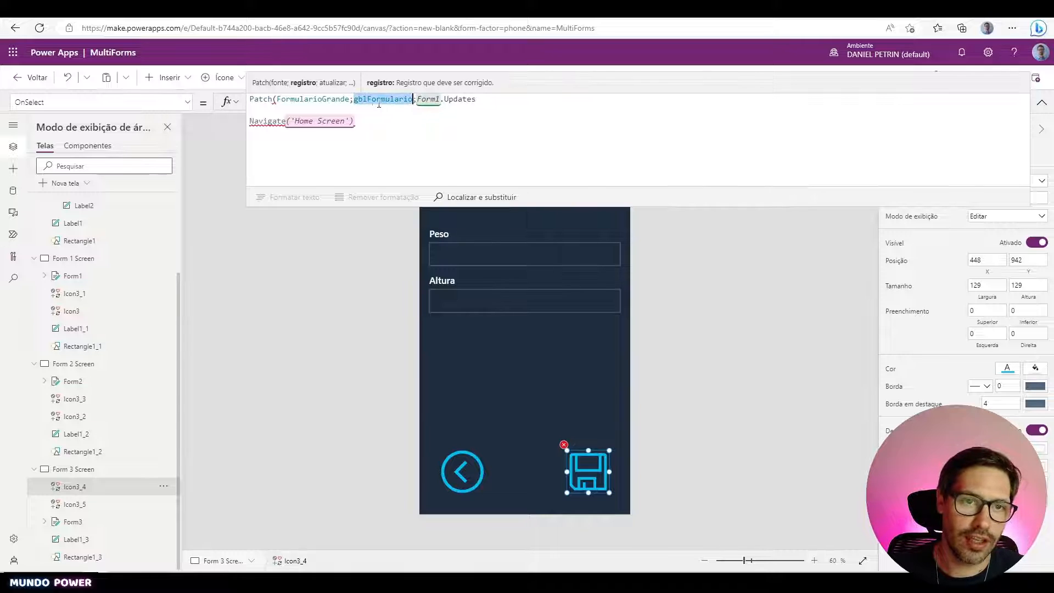
{"action": "double_click", "coordinate": [327, 100]}
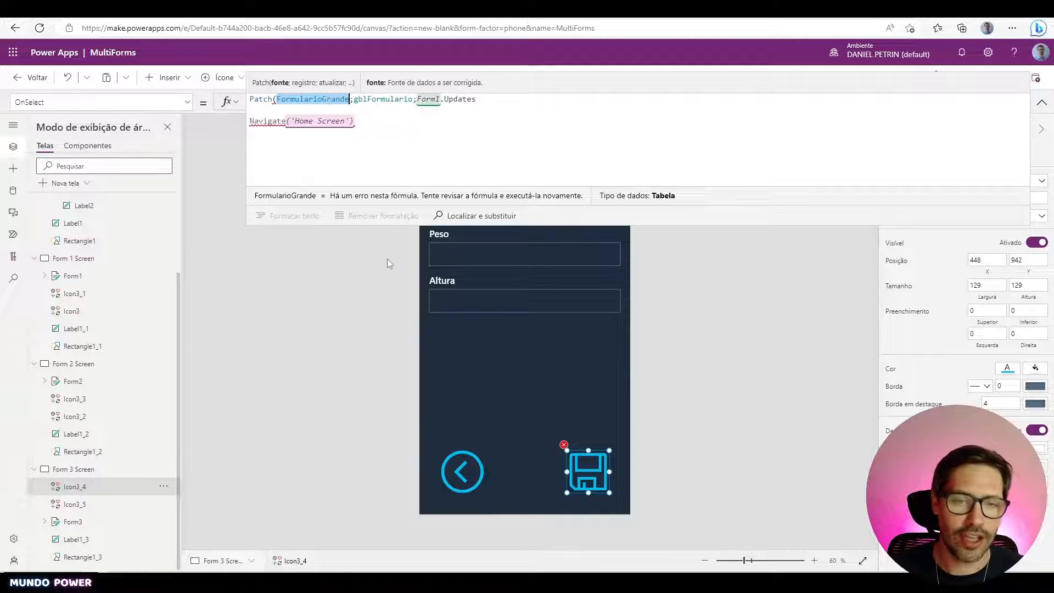
{"action": "double_click", "coordinate": [383, 100]}
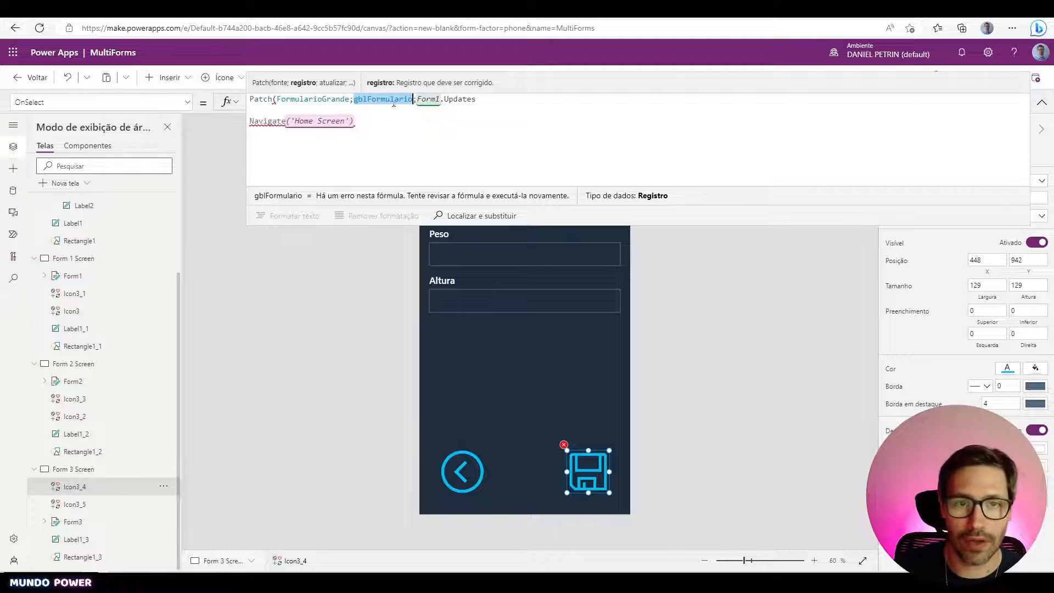
{"action": "left_click", "coordinate": [414, 100]}
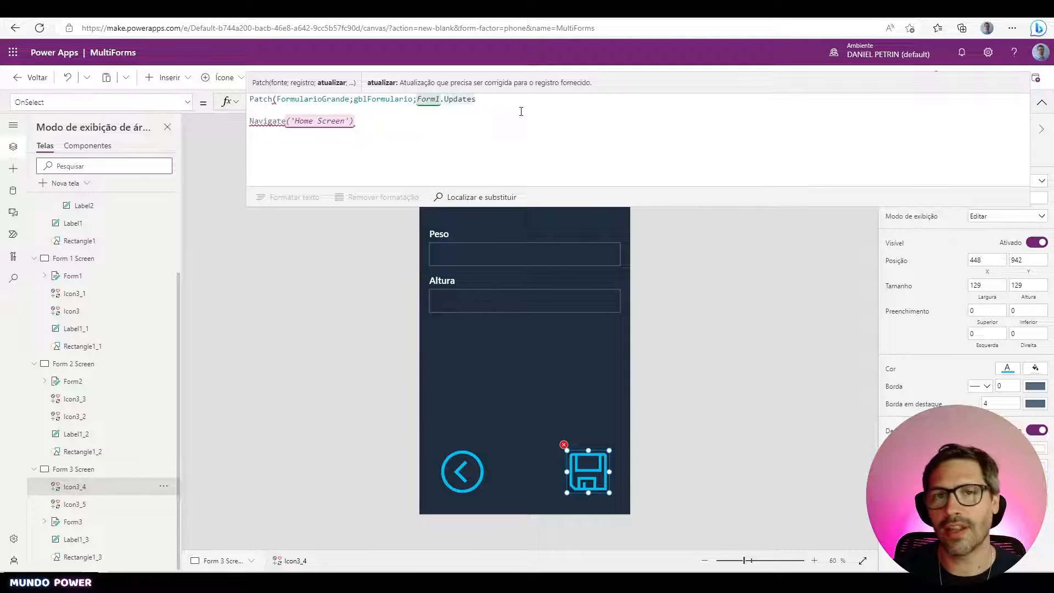
- Append Form2.Updates and Form3.Updates, closing the Patch call with );;
{"action": "type", "text": ";"}
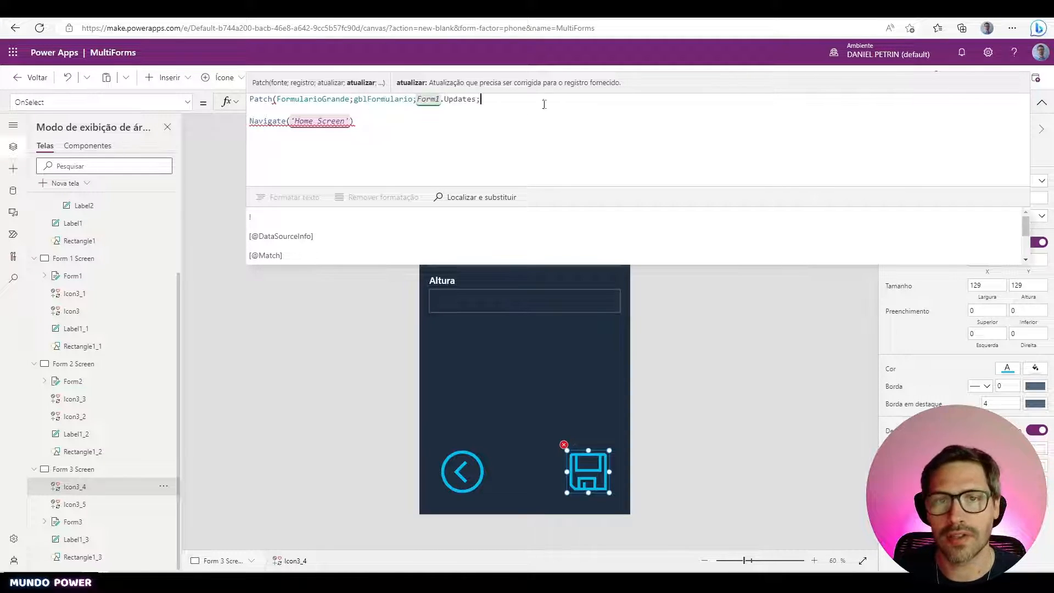
{"action": "type", "text": "Form"}
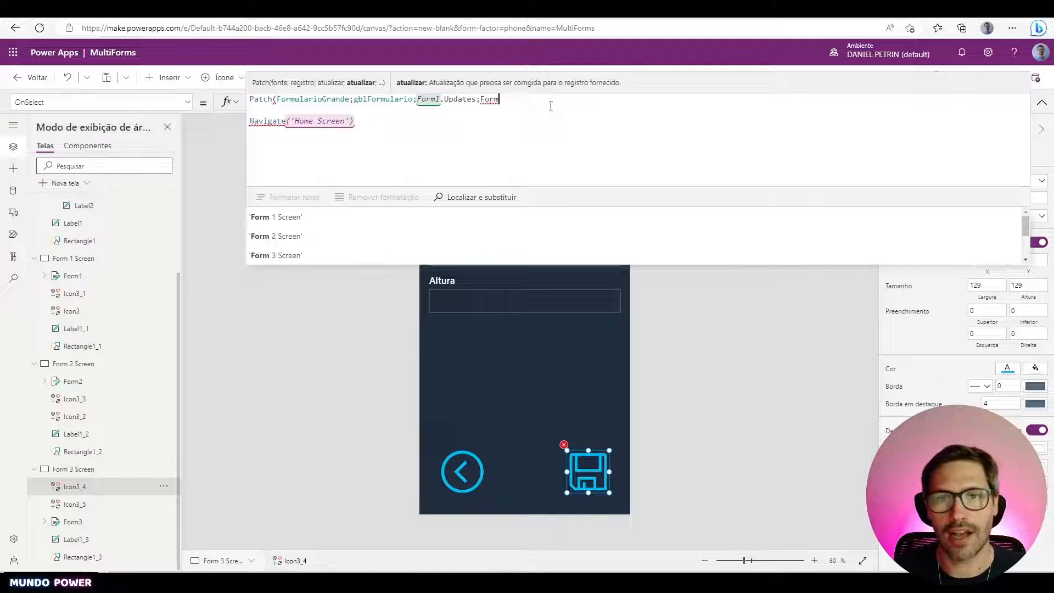
{"action": "type", "text": "2.Up"}
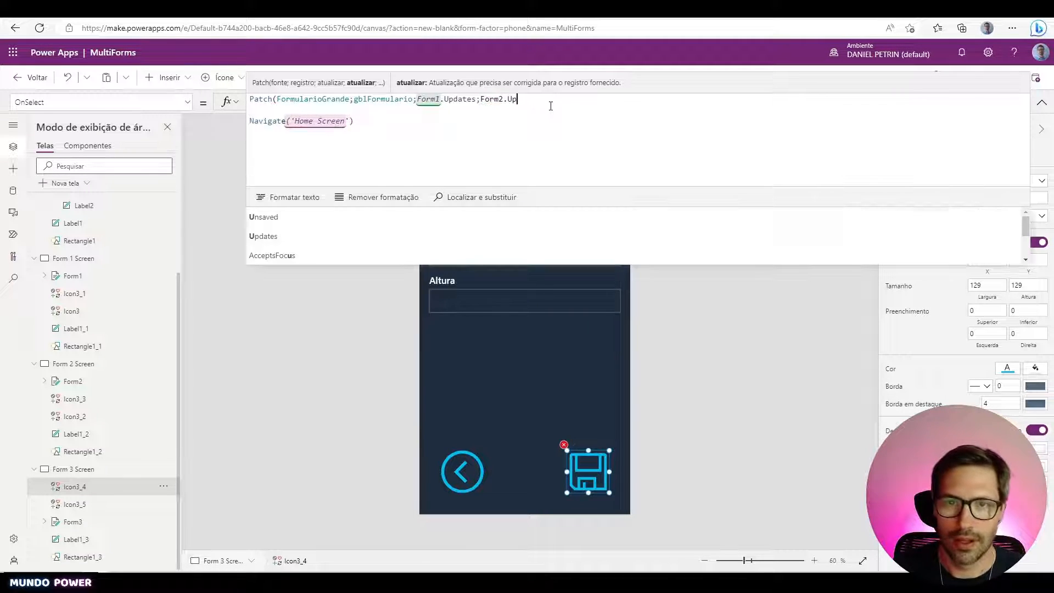
{"action": "key", "text": "Tab"}
{"action": "type", "text": ";Form"}
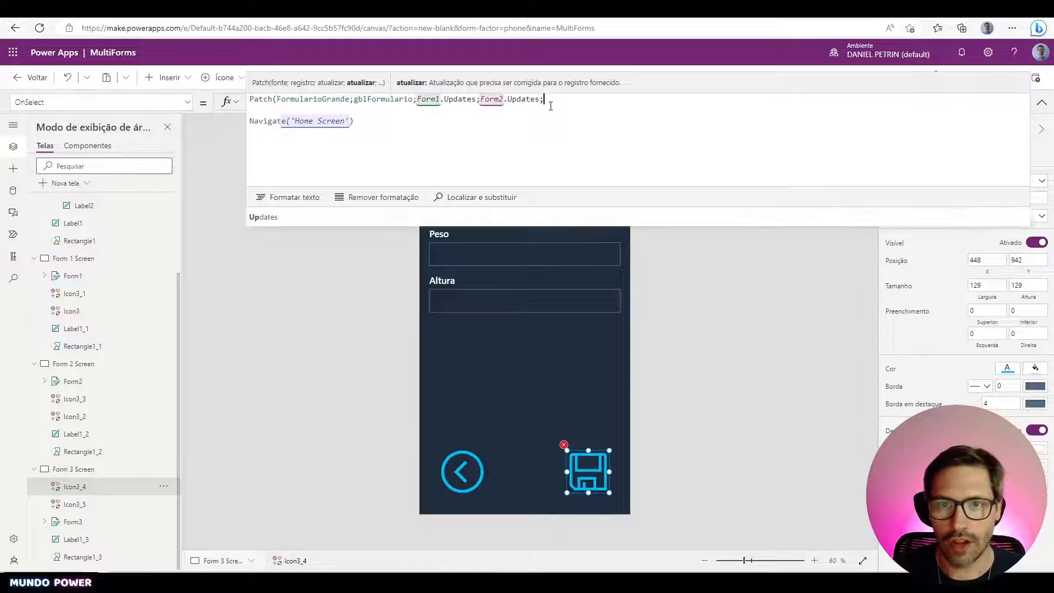
{"action": "type", "text": "3.Up"}
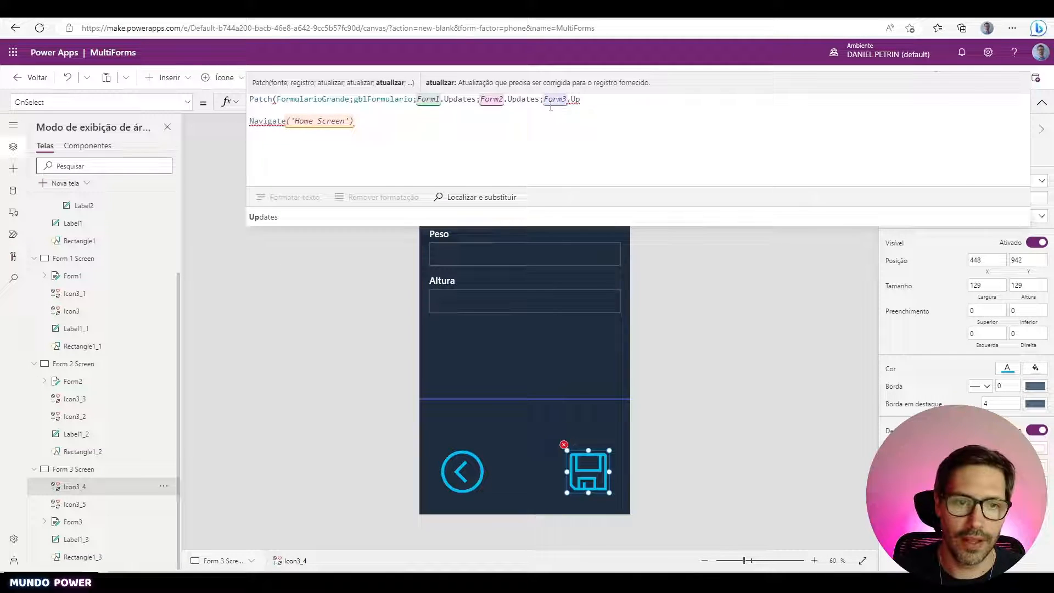
{"action": "key", "text": "Tab"}
{"action": "type", "text": ")"}
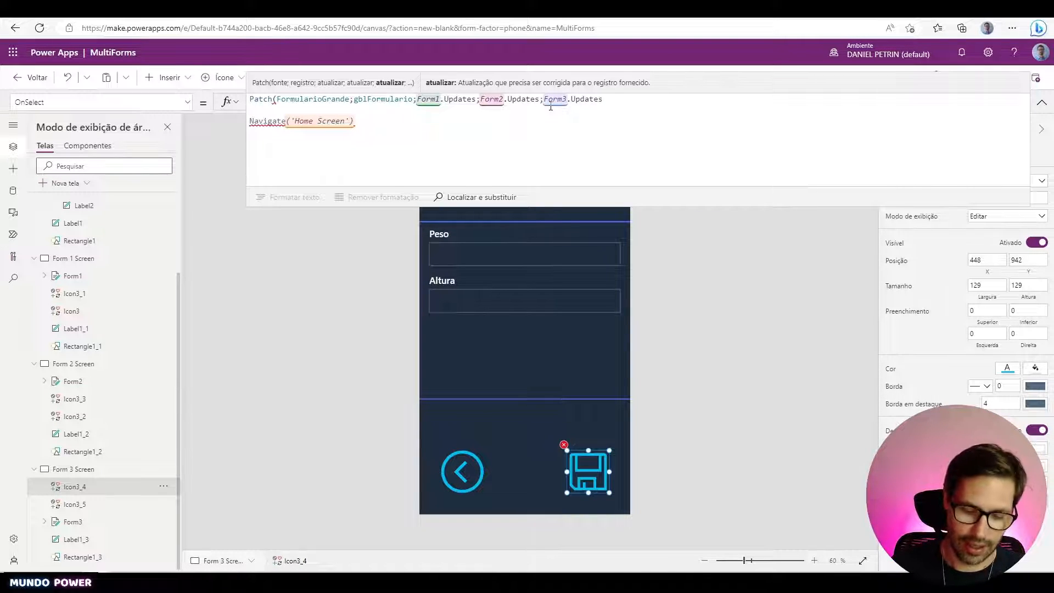
{"action": "type", "text": ";;"}
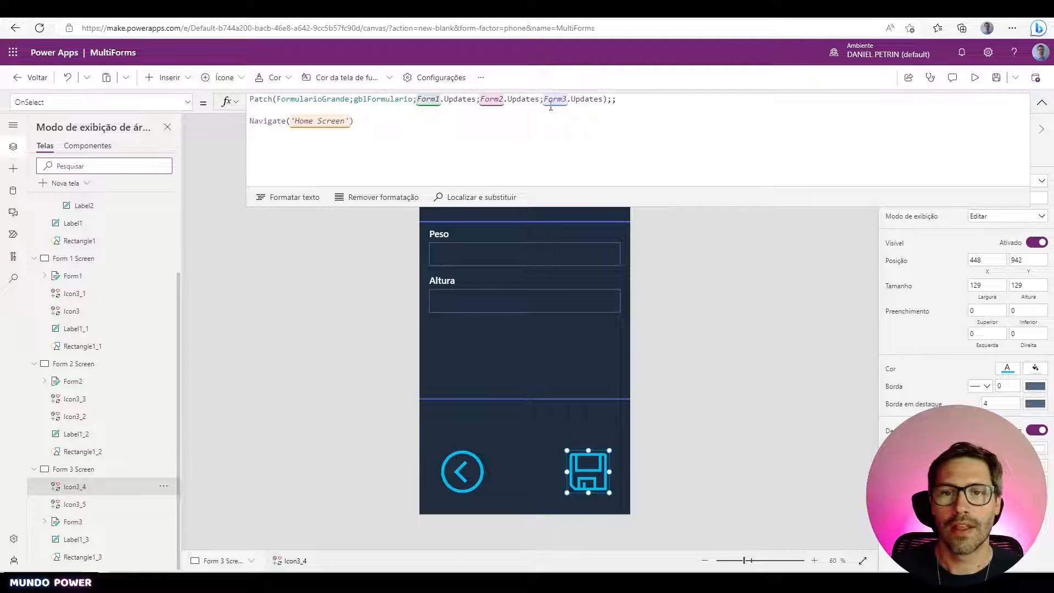
{"action": "key", "text": "shift+Home"}
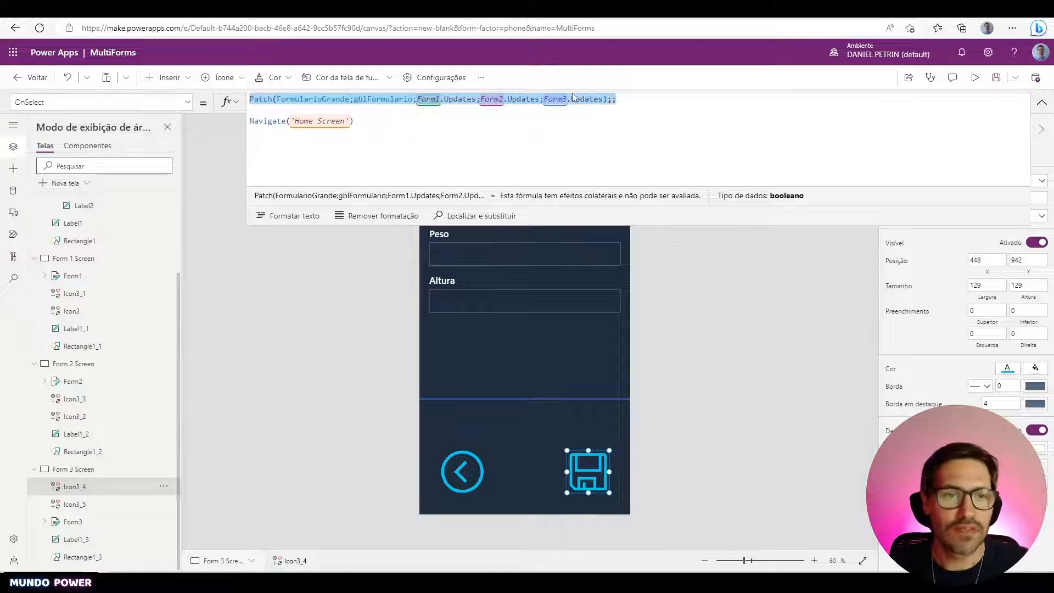
{"action": "left_click", "coordinate": [660, 108]}
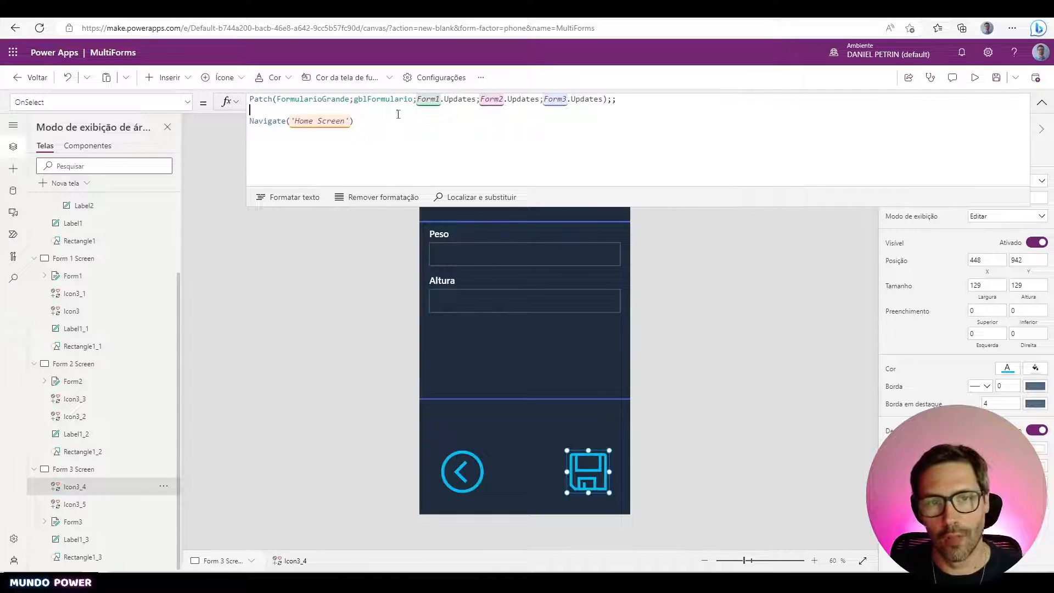
- Add Set(gblFormulario;Blank());; on a new line before Navigate('Home Screen')
{"action": "left_click", "coordinate": [367, 121]}
{"action": "left_click", "coordinate": [281, 111]}
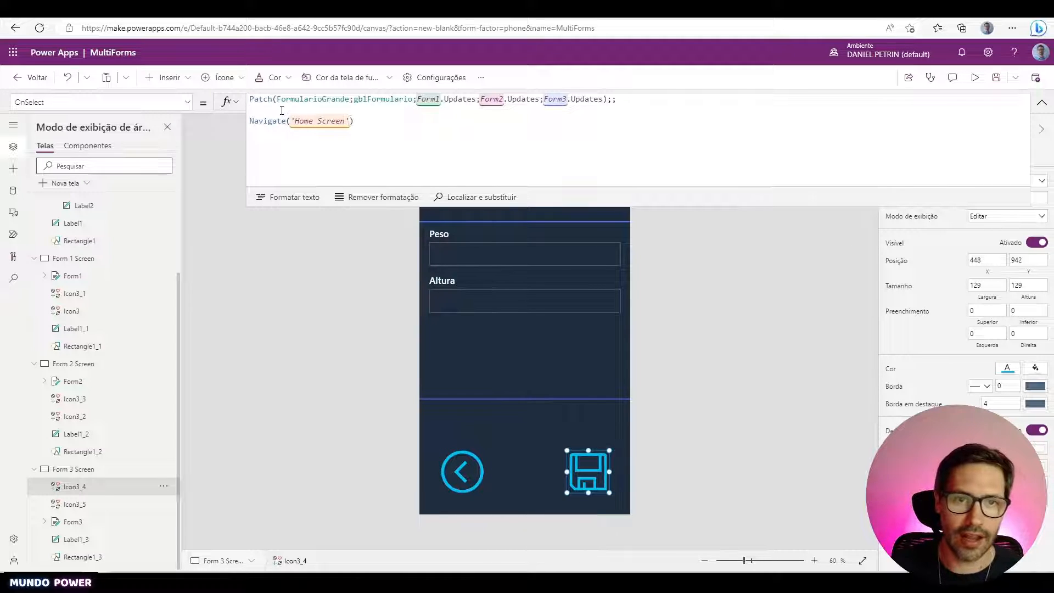
{"action": "type", "text": "S"}
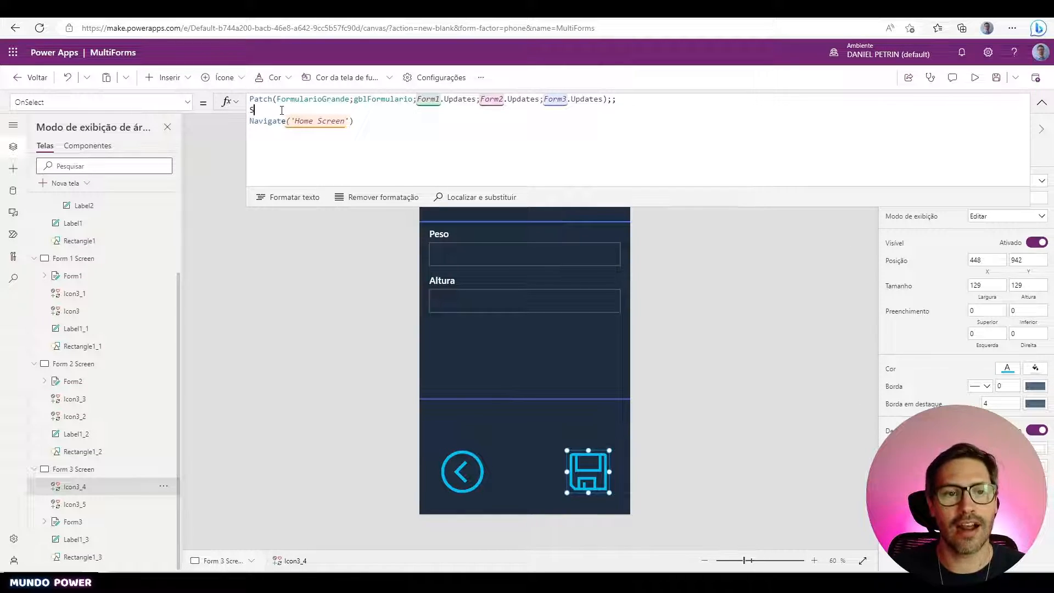
{"action": "type", "text": "et("}
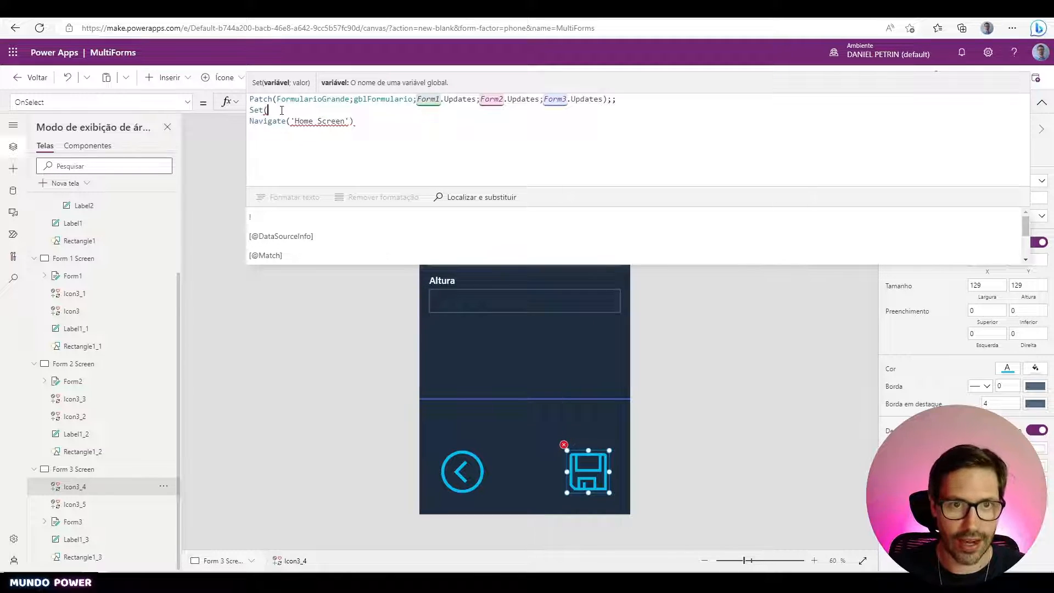
{"action": "type", "text": "gblFor"}
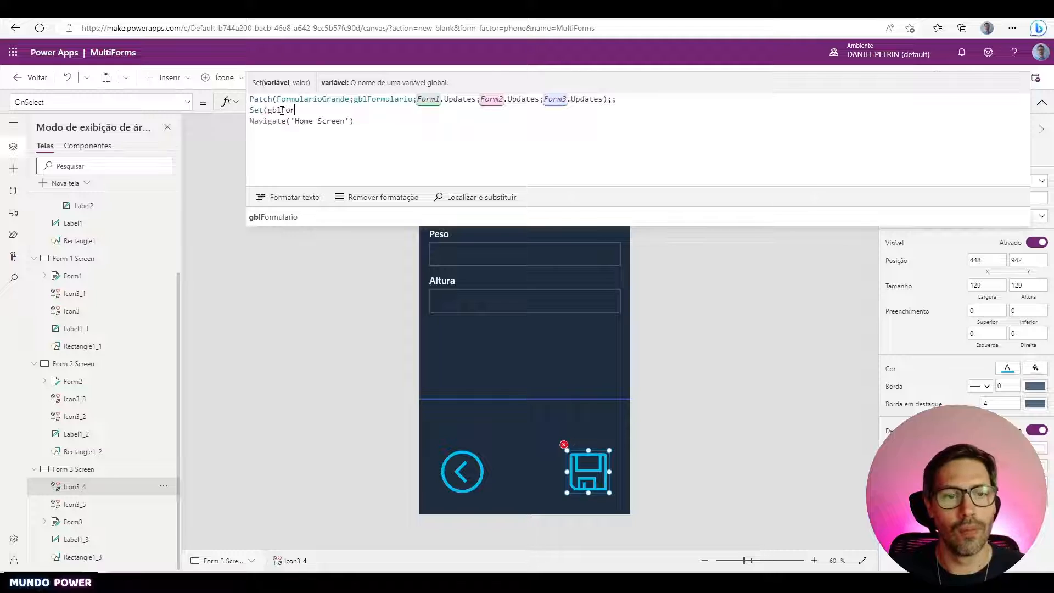
{"action": "type", "text": "mulario;Blank"}
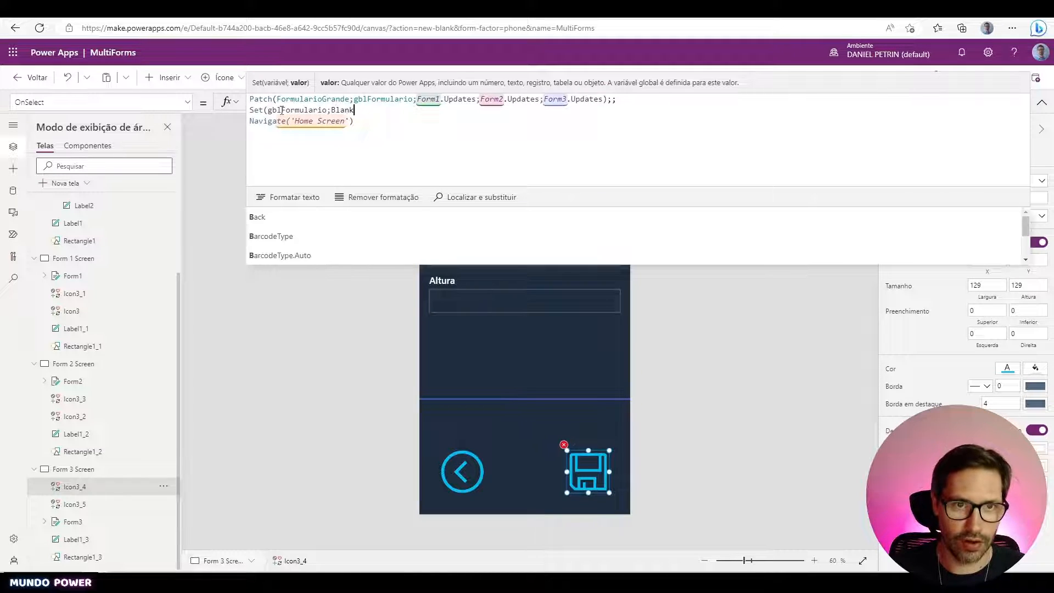
{"action": "type", "text": "());;"}
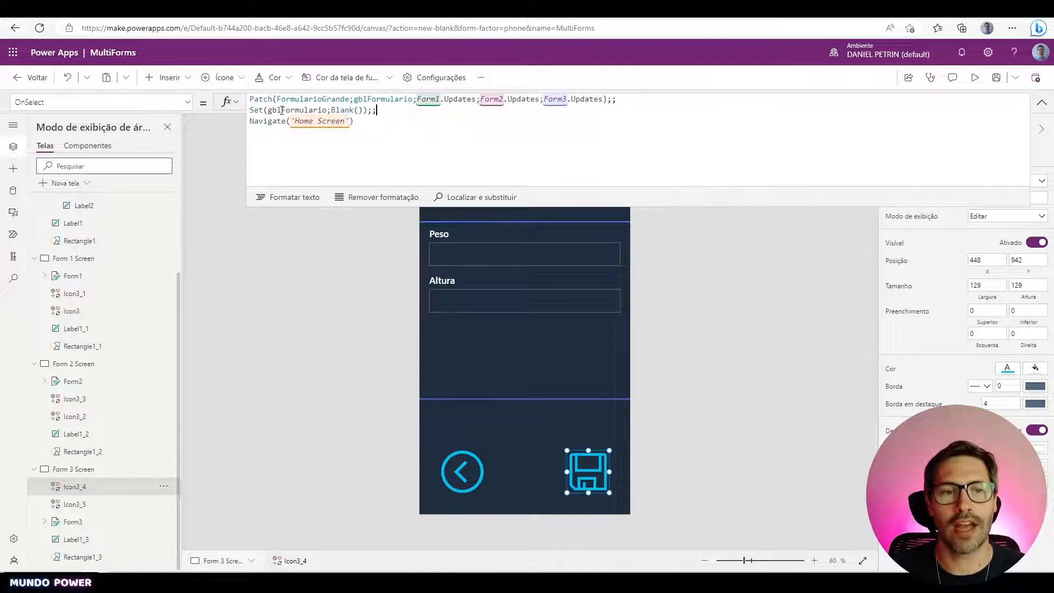
{"action": "key", "text": "Return"}
- Add Notify("Formulário registrado com sucesso!";NotificationType.Success;2000);; and preview the app
{"action": "type", "text": "N"}
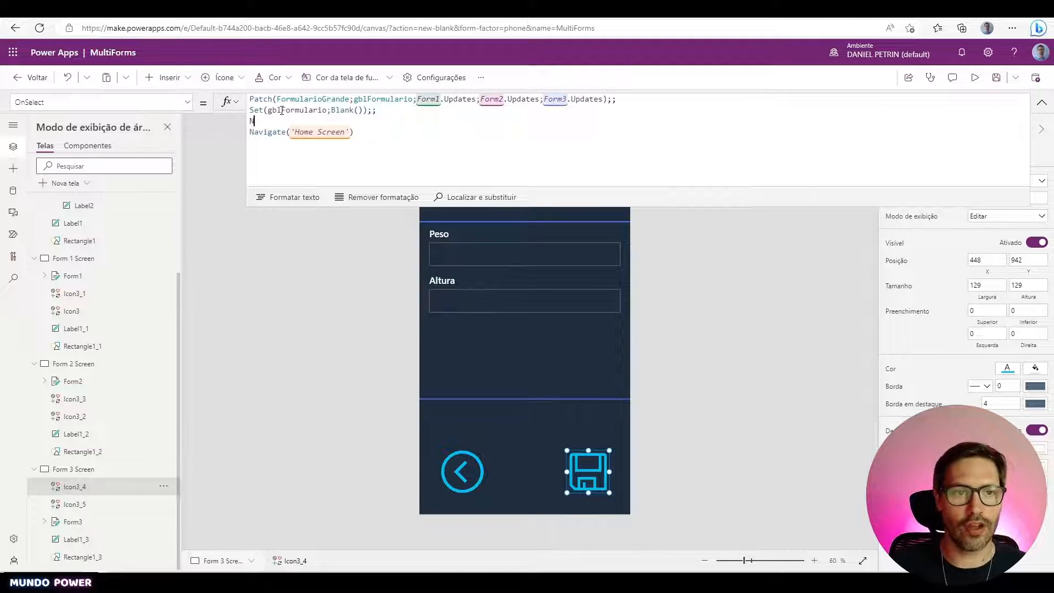
{"action": "type", "text": "otif"}
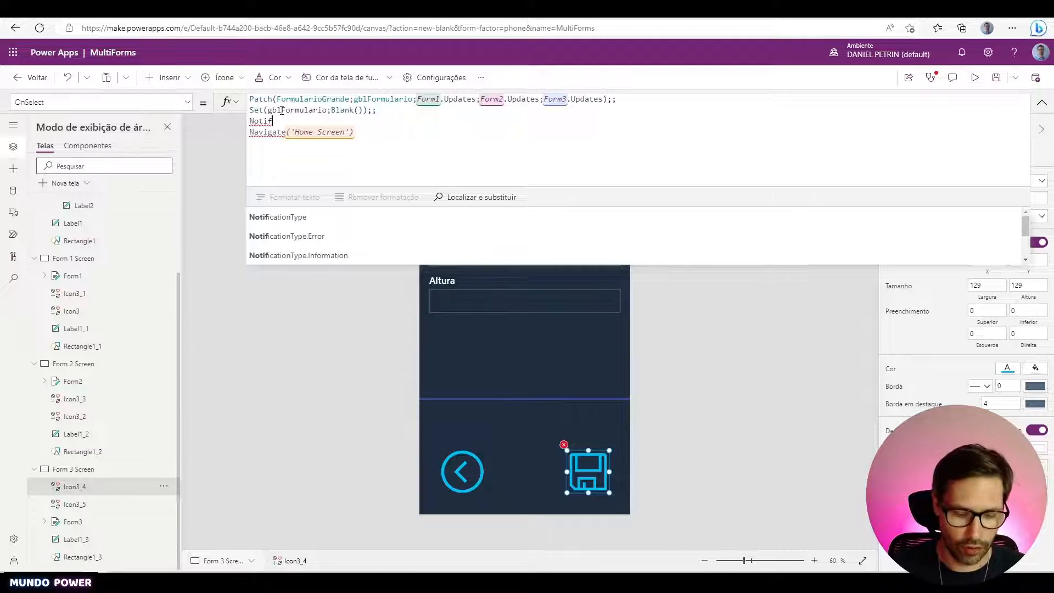
{"action": "type", "text": "y(\""}
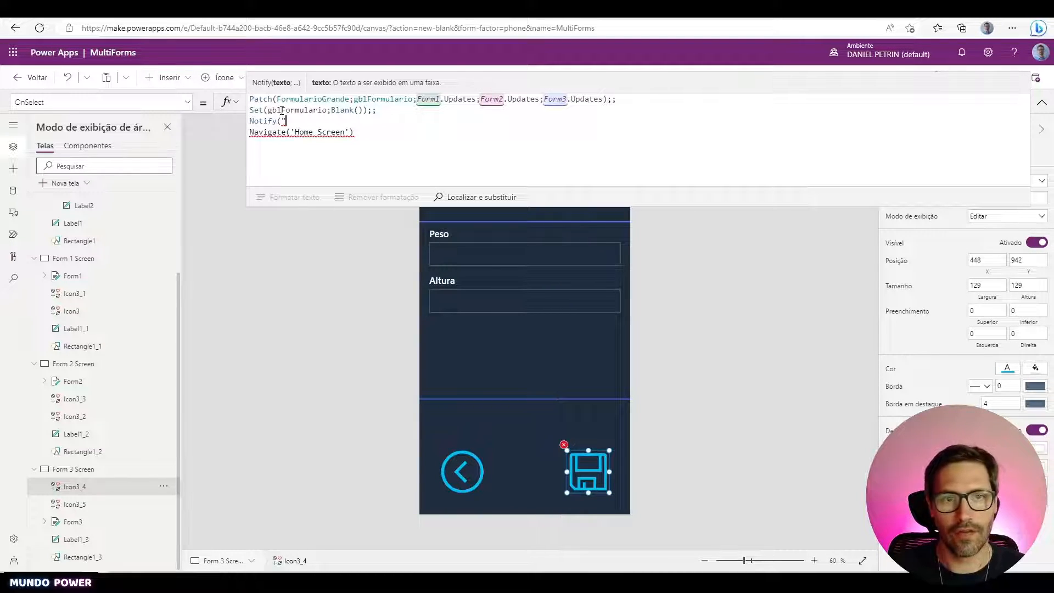
{"action": "type", "text": "Formulário regis"}
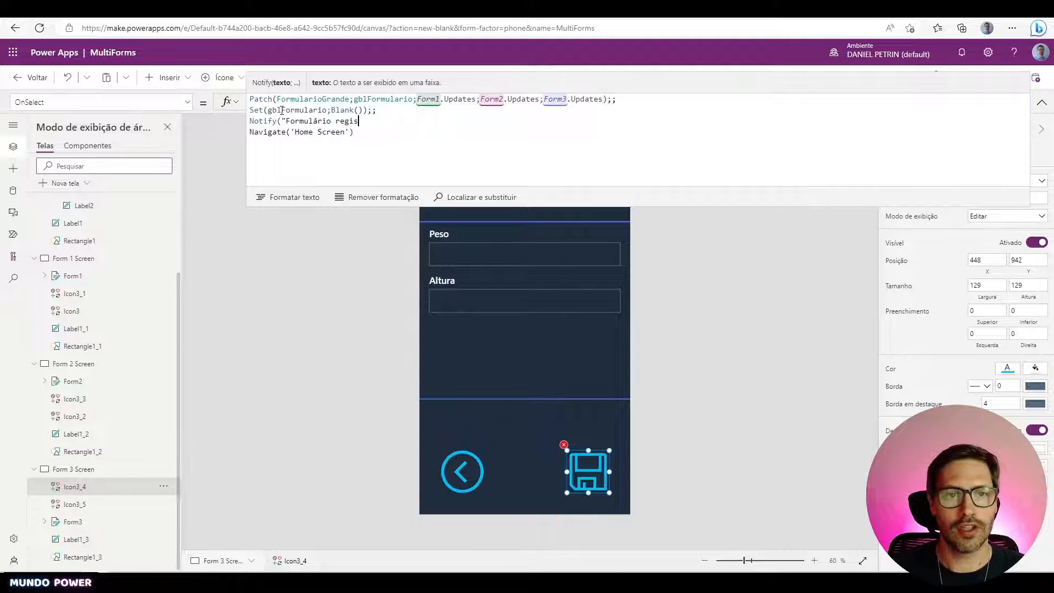
{"action": "type", "text": "trado com sucess"}
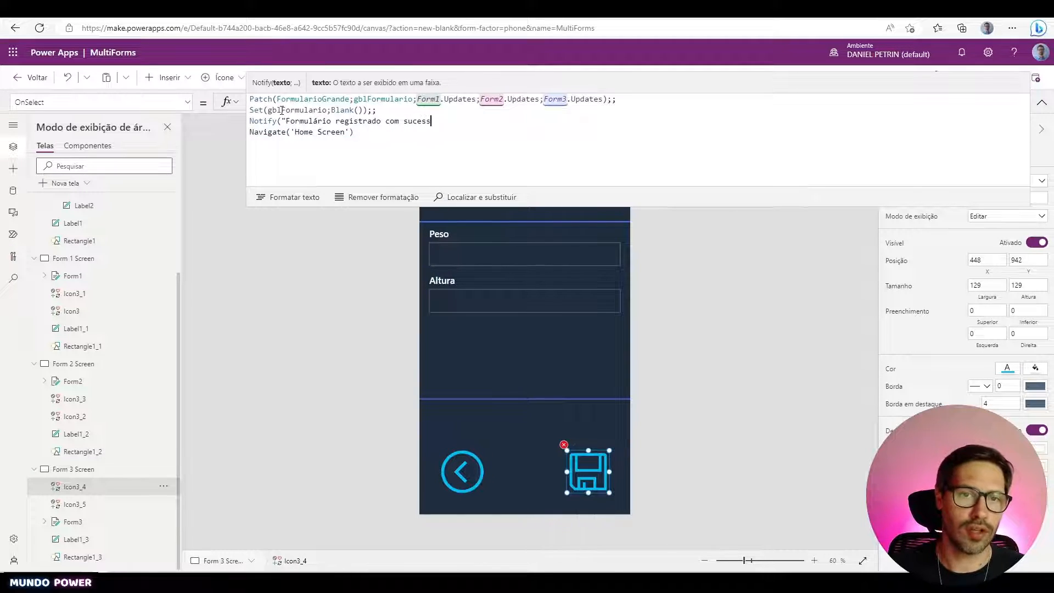
{"action": "type", "text": "o!\")"}
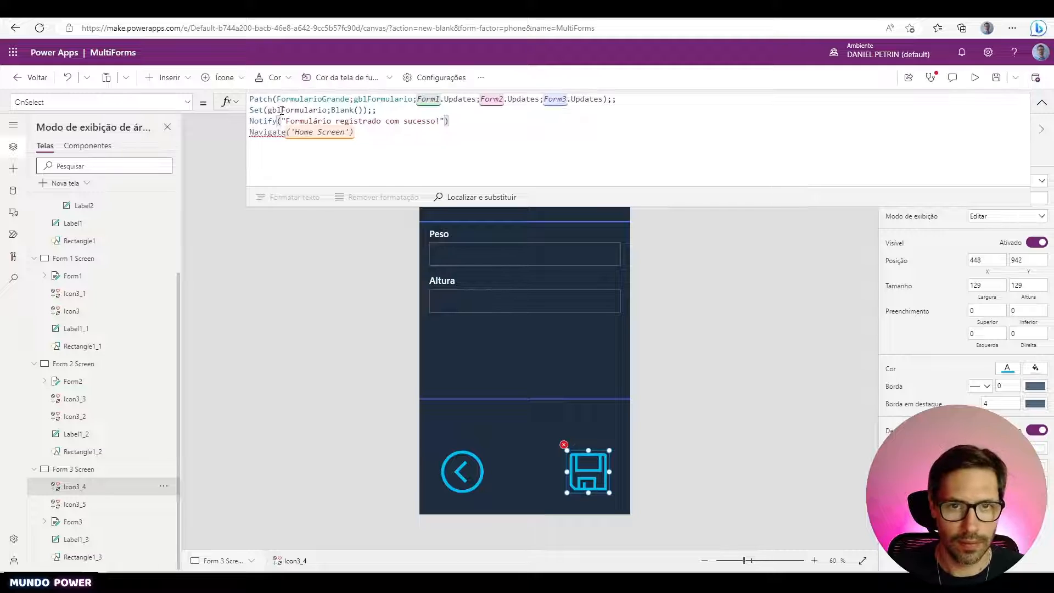
{"action": "type", "text": ";Notif"}
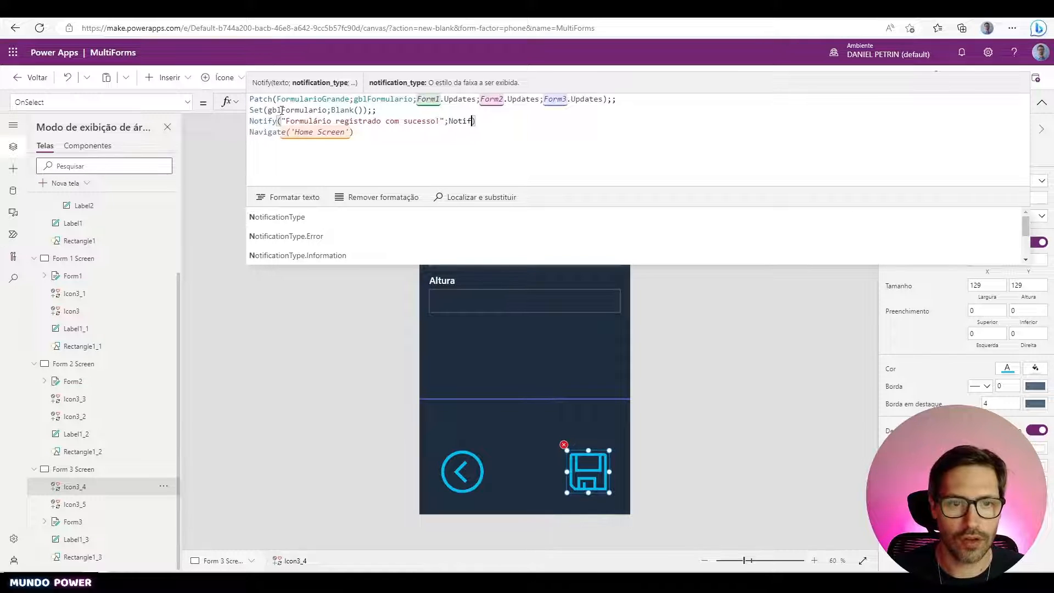
{"action": "key", "text": "Down"}
{"action": "key", "text": "Down"}
{"action": "key", "text": "Down"}
{"action": "key", "text": "Down"}
{"action": "key", "text": "Return"}
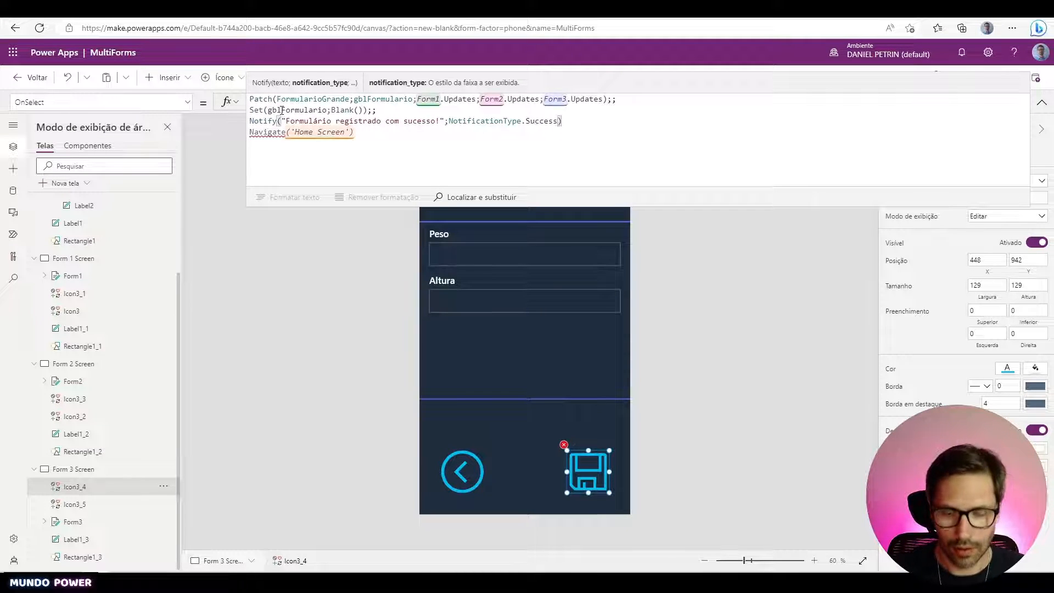
{"action": "type", "text": ";2000"}
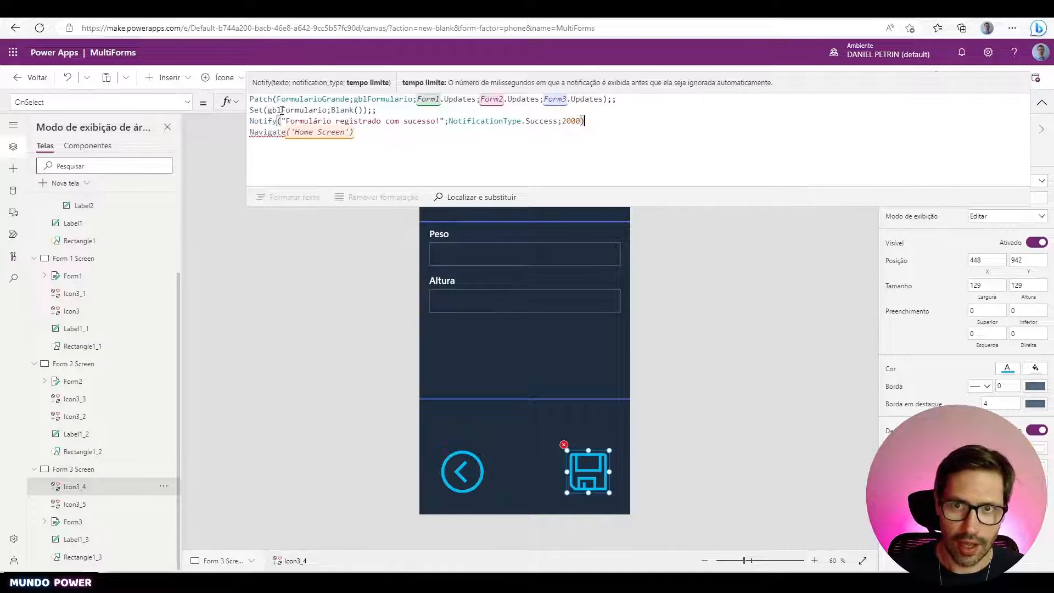
{"action": "type", "text": ");;"}
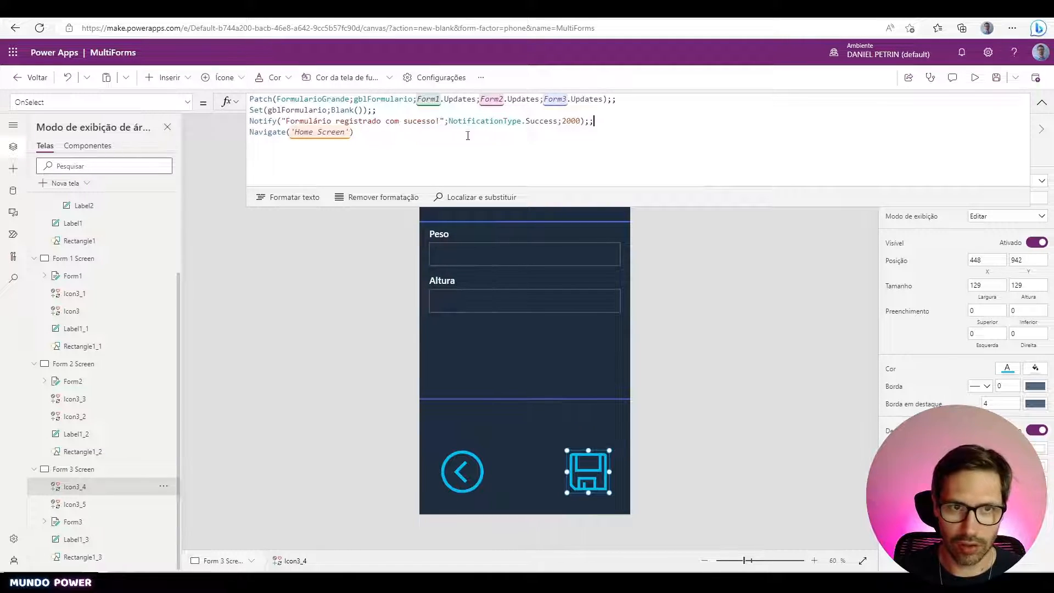
{"action": "left_click", "coordinate": [976, 77]}
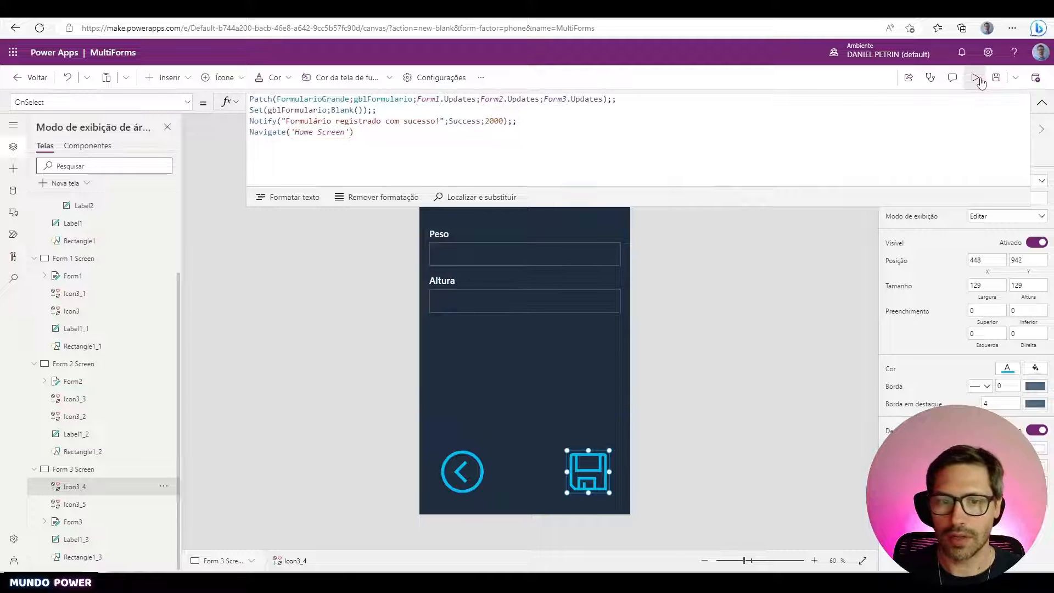
- Enter a user name on Form 1, then Sexo Masculino and Idade 35 on Form 2
{"action": "left_click", "coordinate": [451, 504]}
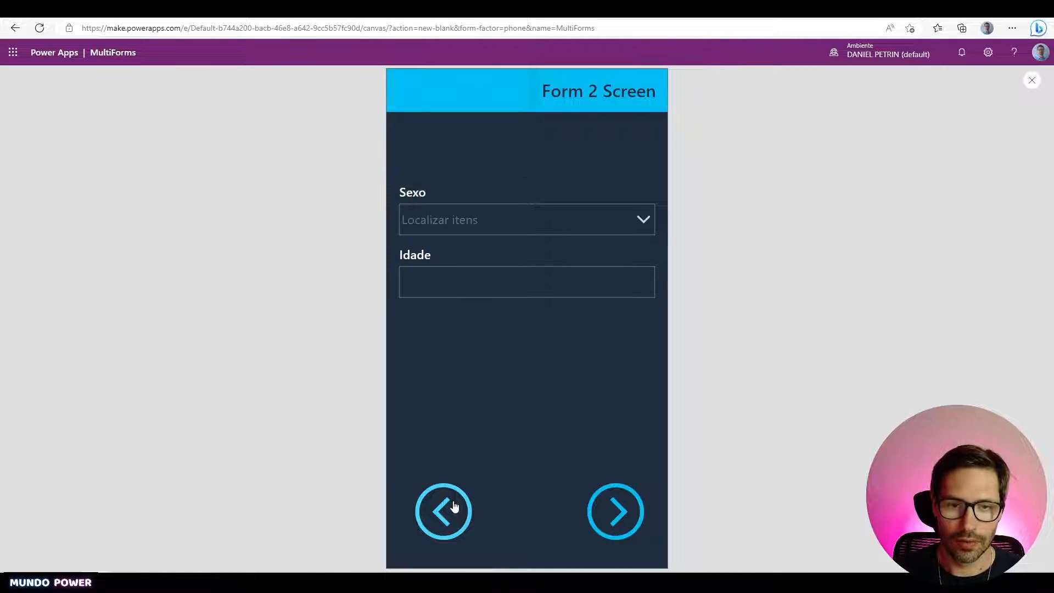
{"action": "left_click", "coordinate": [454, 506]}
{"action": "left_click", "coordinate": [521, 197]}
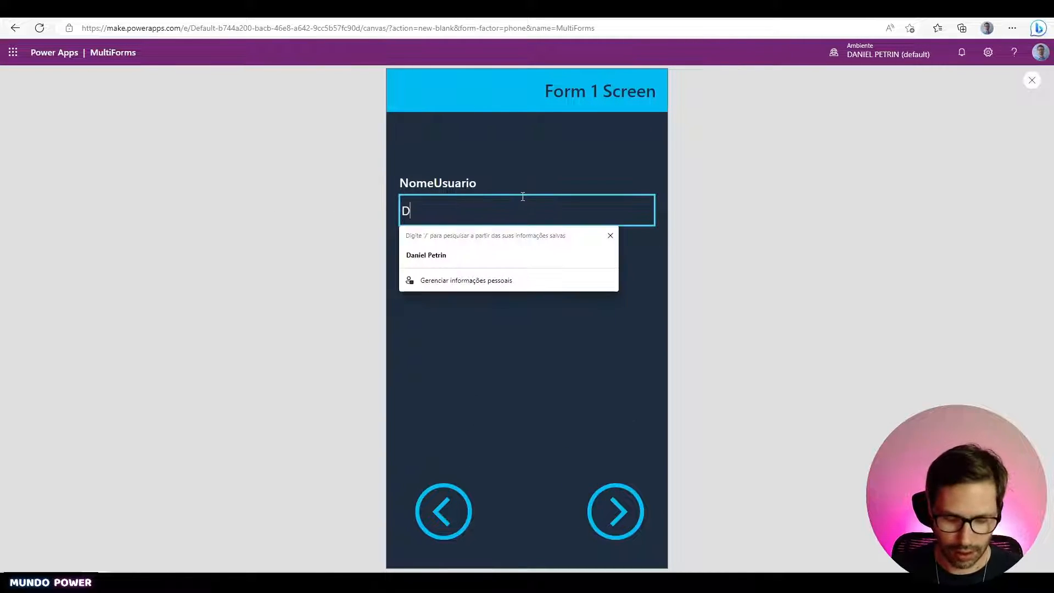
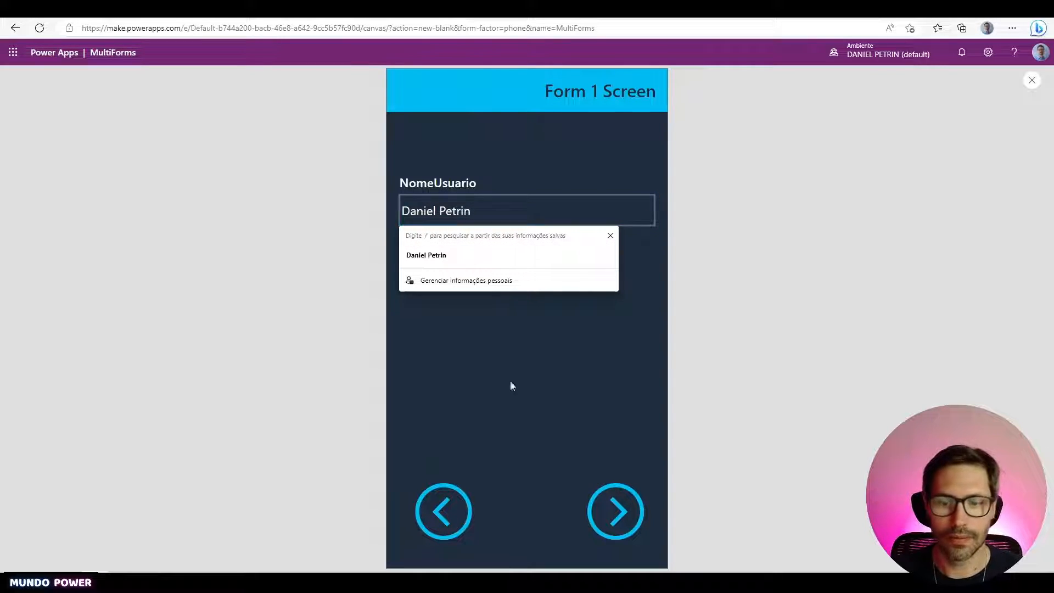
{"action": "left_click", "coordinate": [616, 508]}
{"action": "left_click", "coordinate": [553, 233]}
{"action": "left_click", "coordinate": [540, 248]}
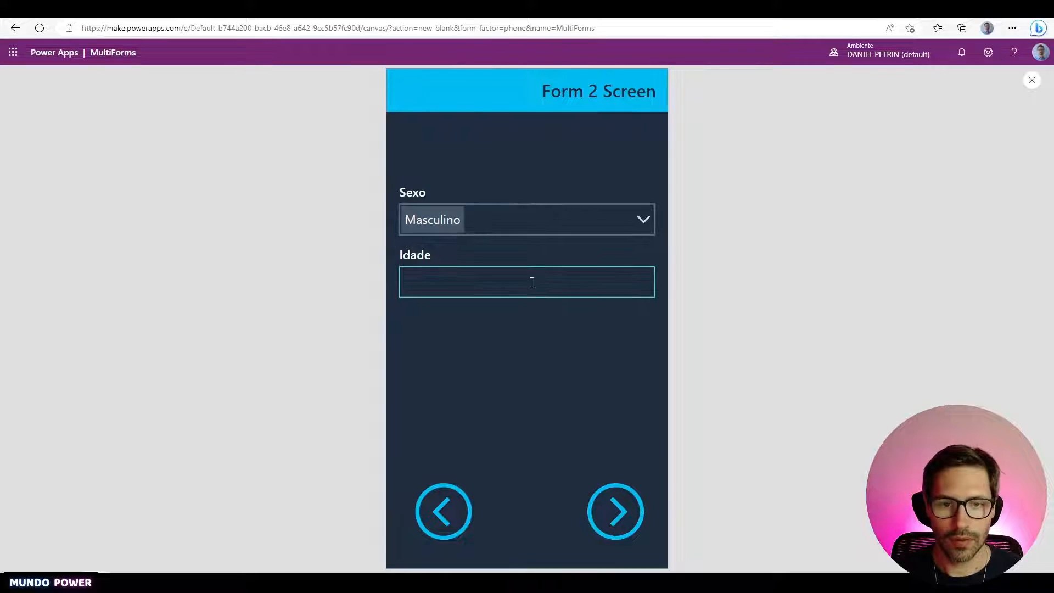
{"action": "left_click", "coordinate": [534, 281]}
{"action": "type", "text": "35"}
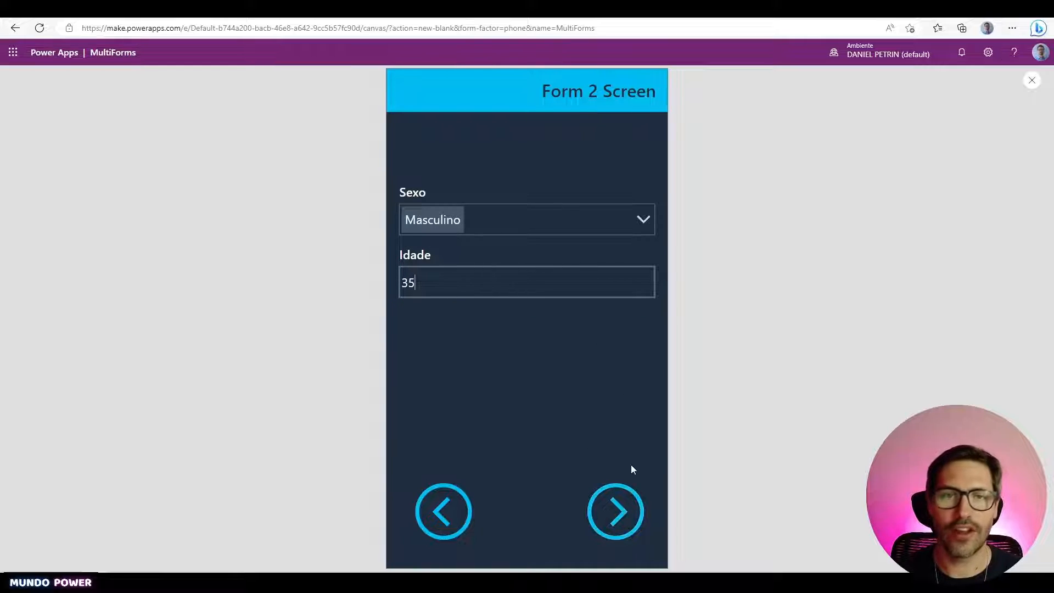
{"action": "left_click", "coordinate": [615, 503]}
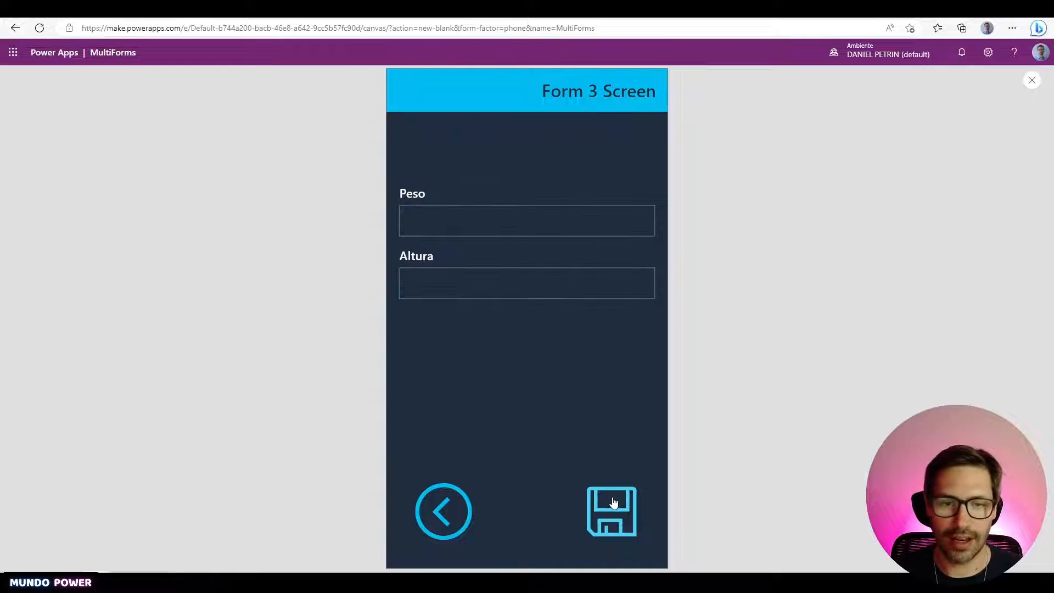
- Enter Peso 80 and Altura 176 on Form 3 and save the record
{"action": "left_click", "coordinate": [576, 211]}
{"action": "type", "text": "80"}
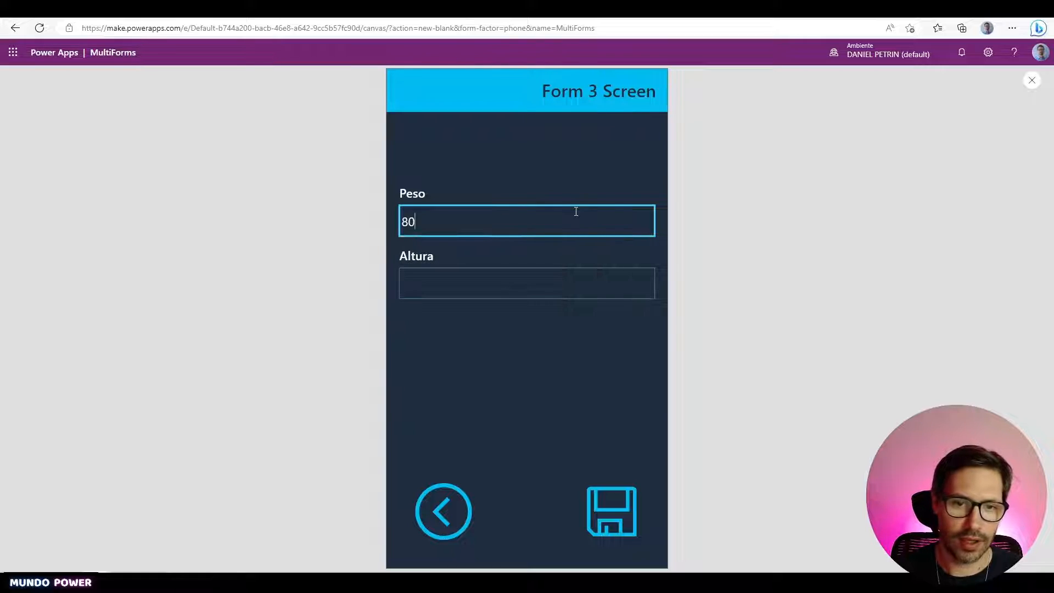
{"action": "left_click", "coordinate": [592, 281]}
{"action": "type", "text": "176"}
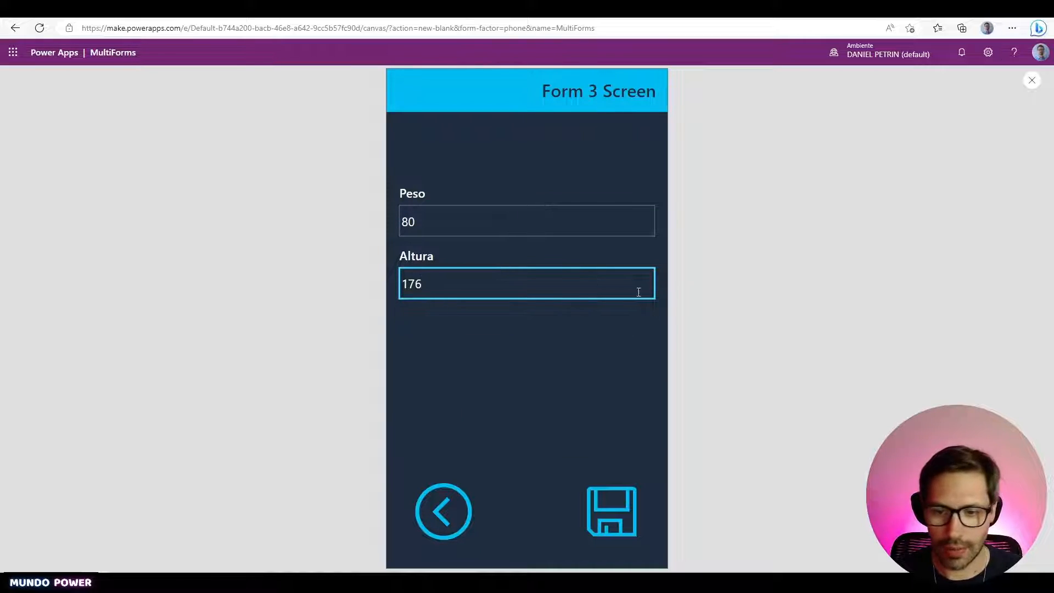
{"action": "left_click", "coordinate": [612, 511]}
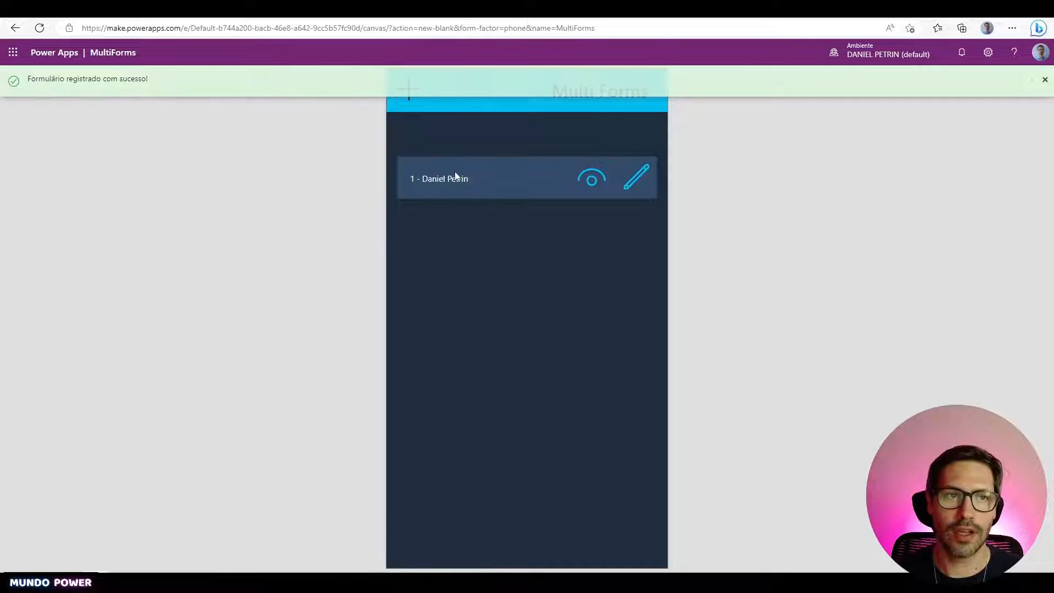
- Refresh the SharePoint FormularioGrande list to confirm the new item, then close the preview
{"action": "left_click", "coordinate": [351, 9]}
{"action": "key", "text": "F5"}
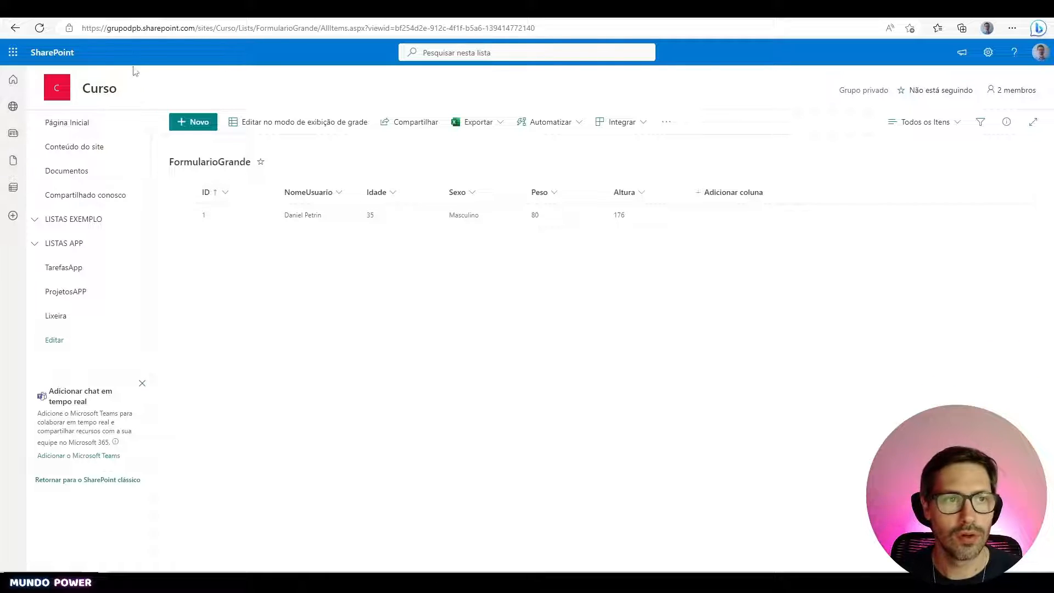
{"action": "left_click", "coordinate": [131, 9]}
{"action": "key", "text": "Escape"}
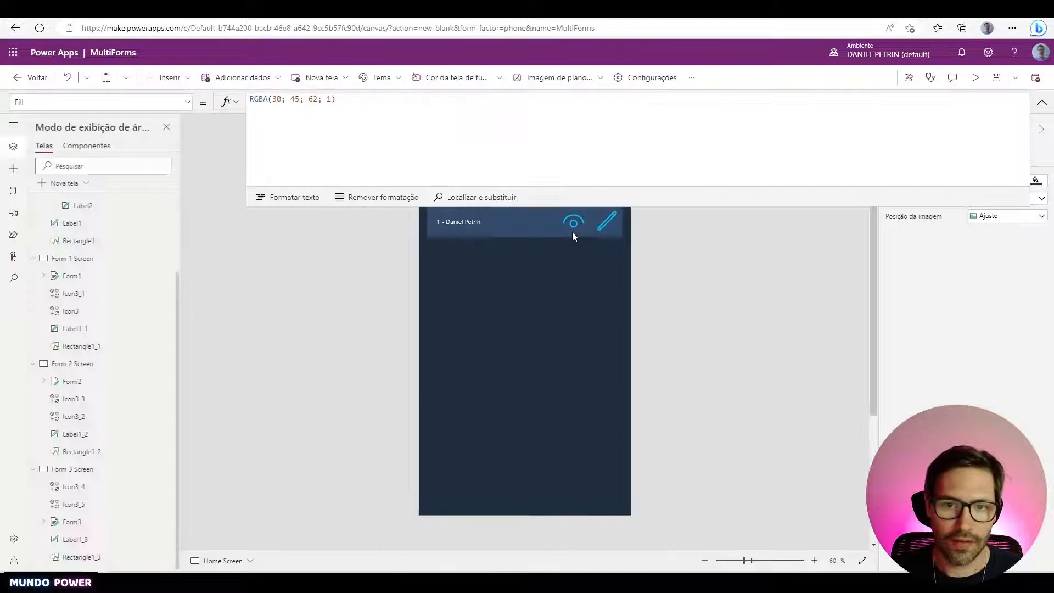
{"action": "left_click", "coordinate": [975, 77]}
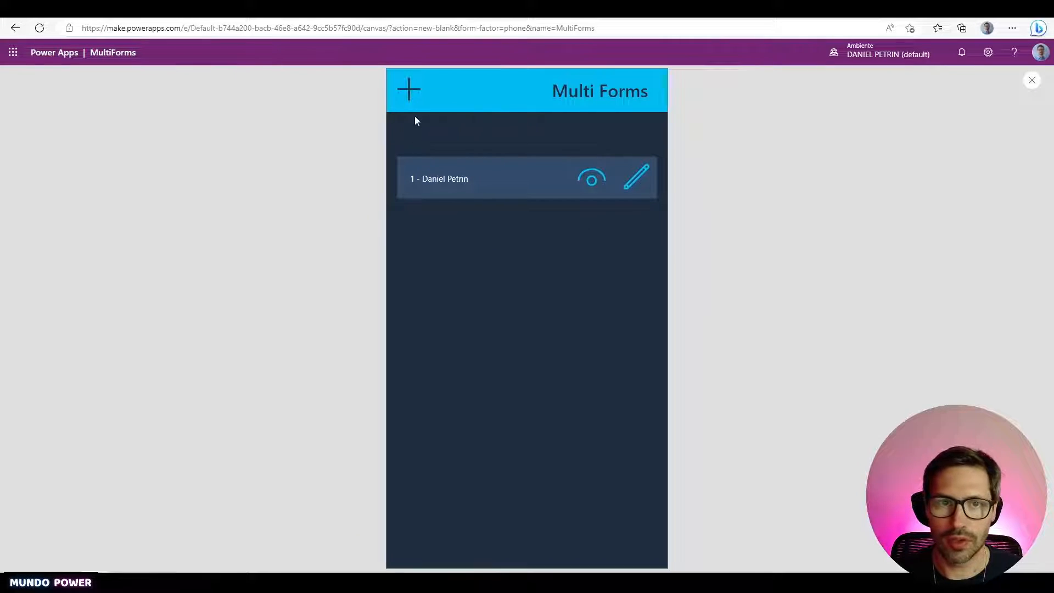
{"action": "left_click", "coordinate": [413, 102]}
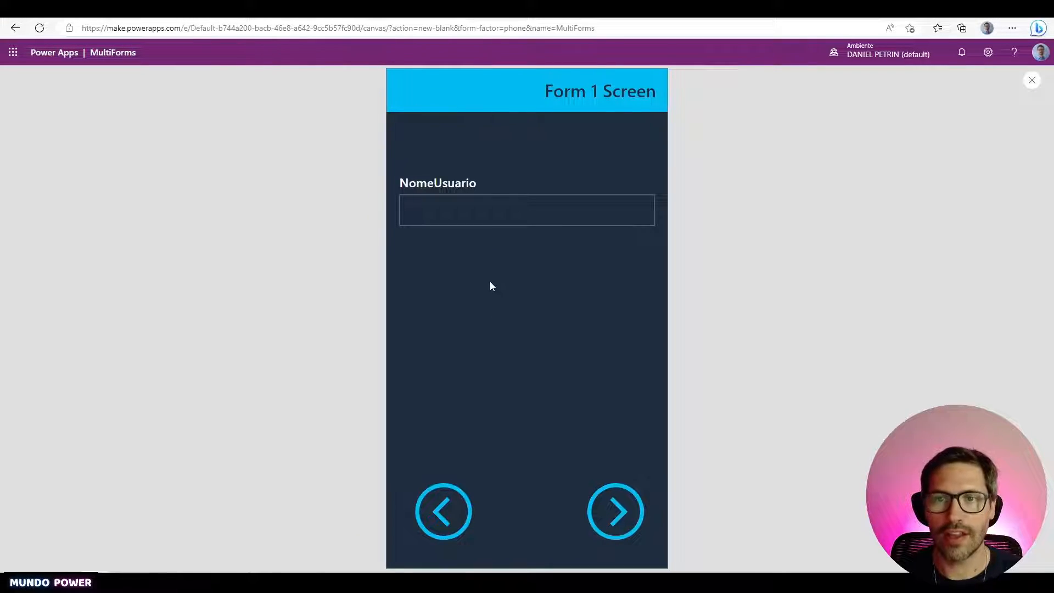
{"action": "left_click", "coordinate": [444, 512]}
{"action": "key", "text": "Escape"}
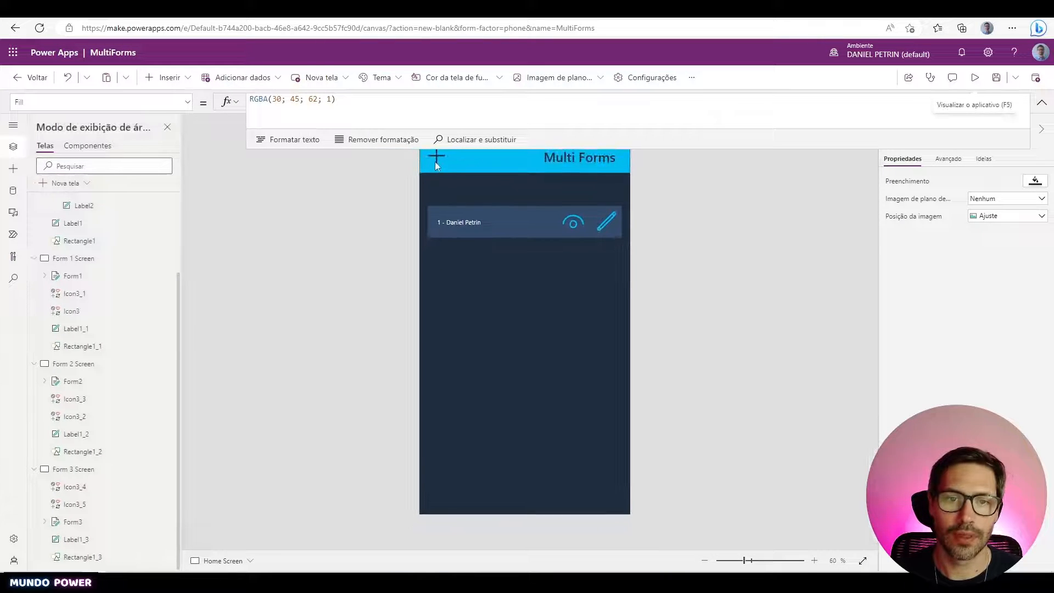
{"action": "left_click", "coordinate": [436, 165]}
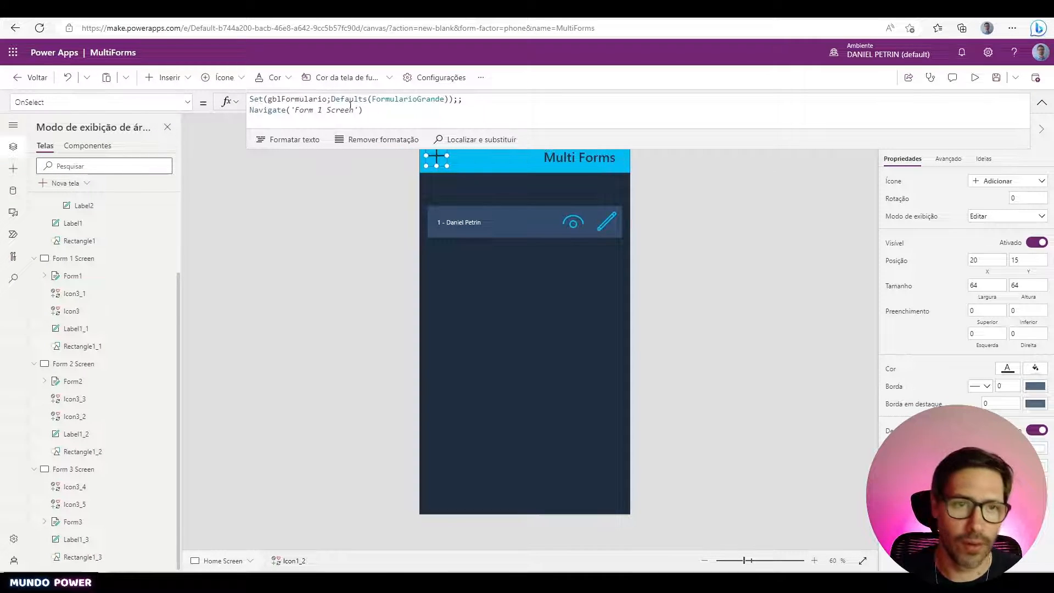
{"action": "left_click_drag", "start_coordinate": [332, 100], "coordinate": [450, 100]}
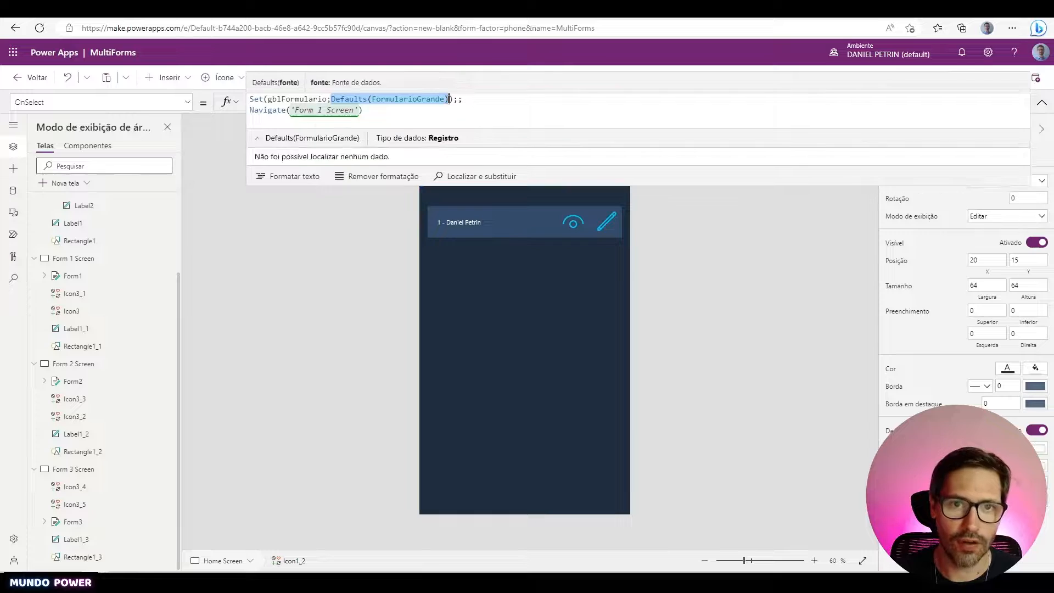
{"action": "left_click", "coordinate": [1042, 103]}
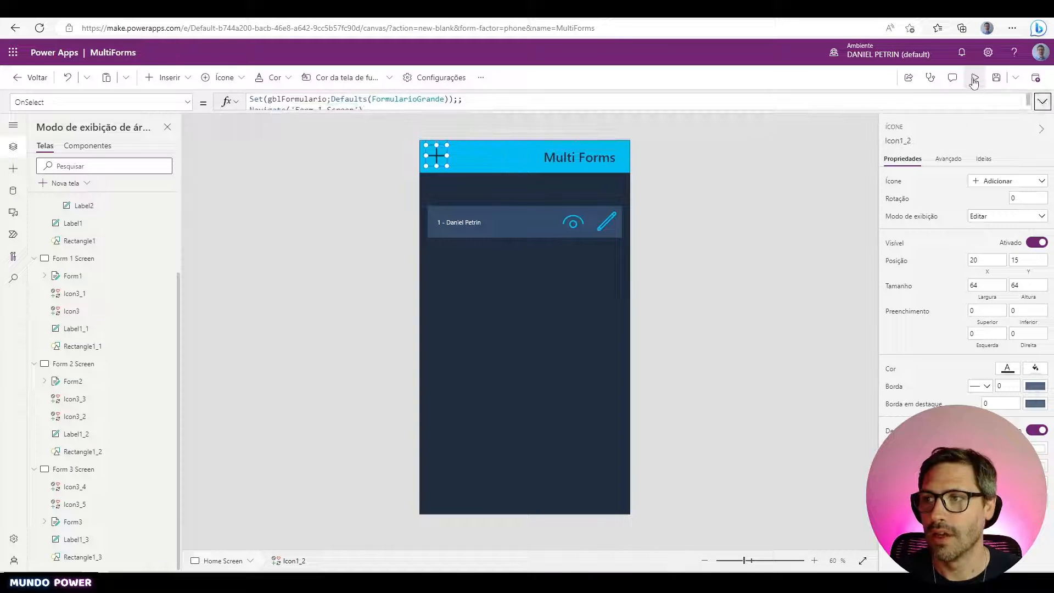
{"action": "left_click", "coordinate": [974, 82]}
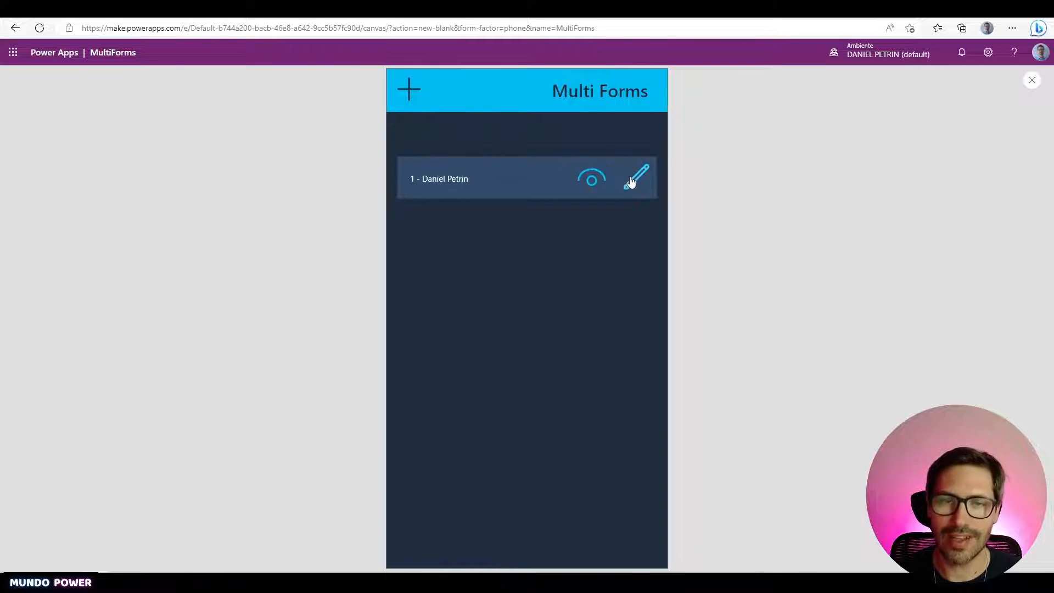
{"action": "key", "text": "Escape"}
{"action": "left_click", "coordinate": [440, 159]}
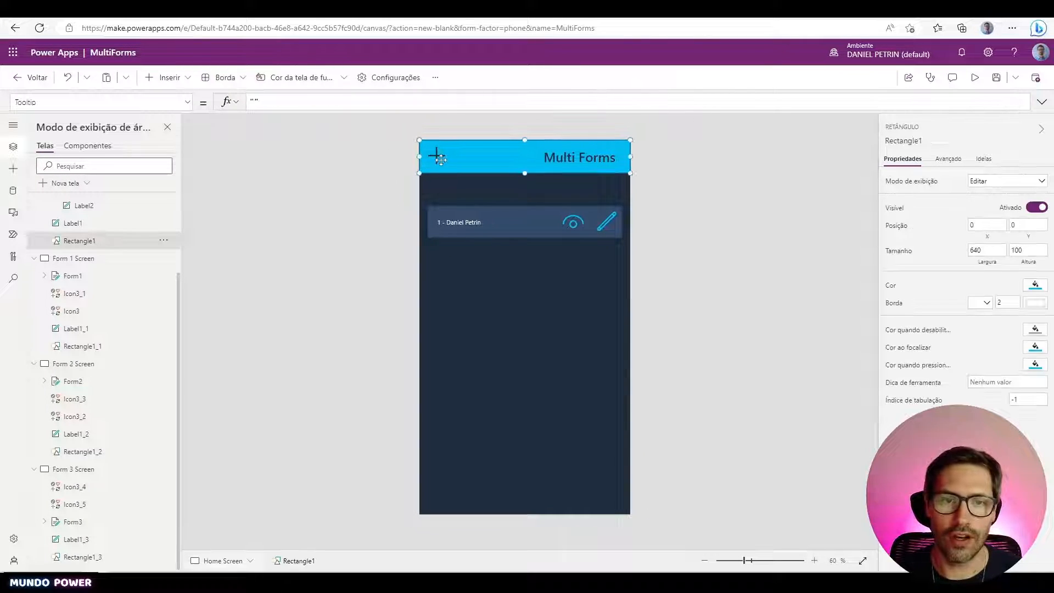
{"action": "left_click", "coordinate": [439, 158]}
{"action": "left_click", "coordinate": [470, 99]}
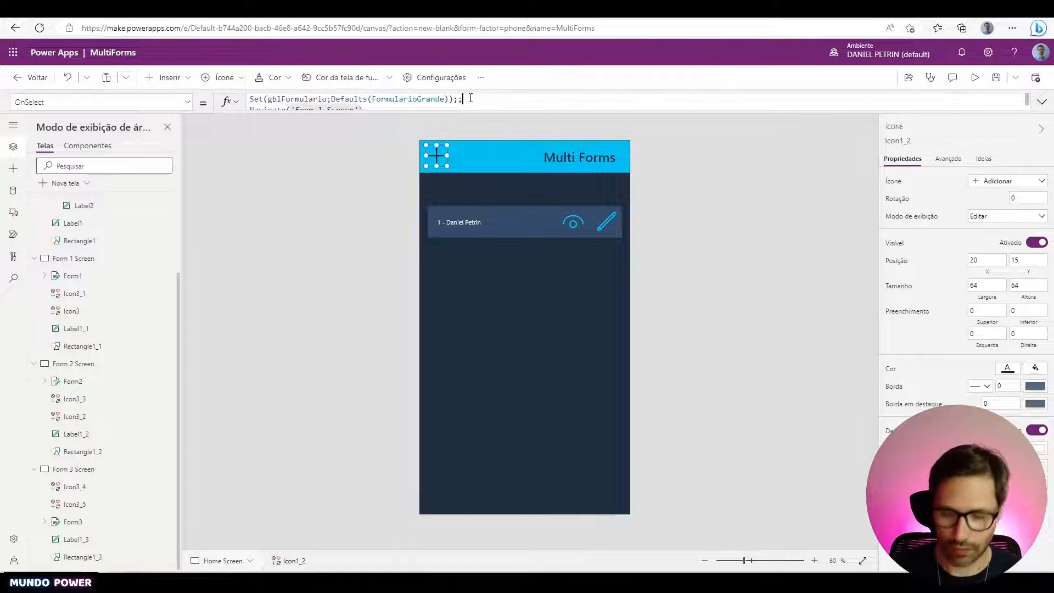
{"action": "key", "text": "ctrl+a"}
{"action": "key", "text": "ctrl+c"}
{"action": "left_click", "coordinate": [652, 229]}
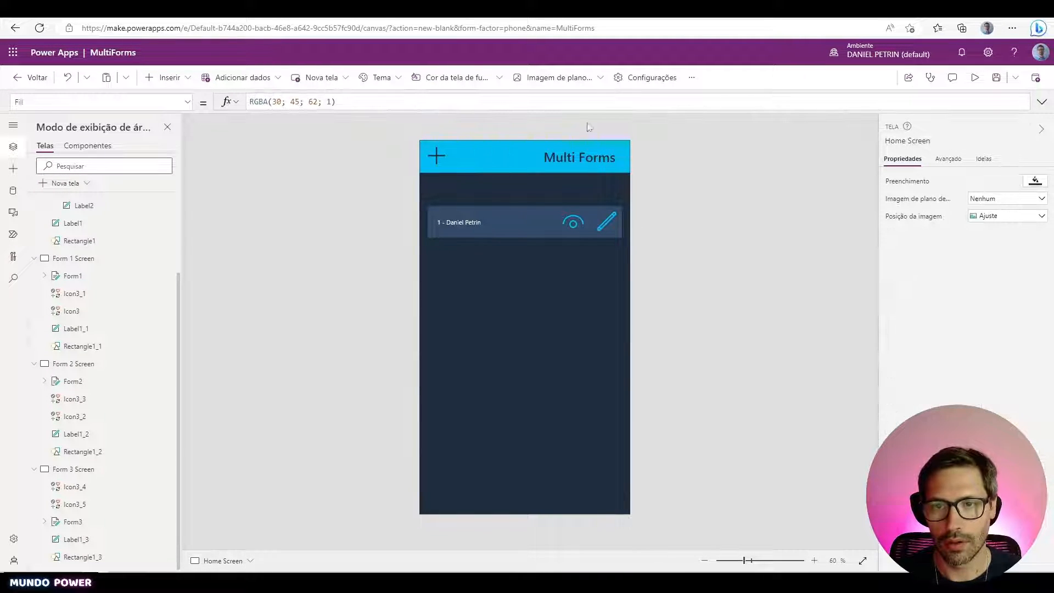
{"action": "left_click", "coordinate": [439, 157]}
{"action": "left_click", "coordinate": [461, 100]}
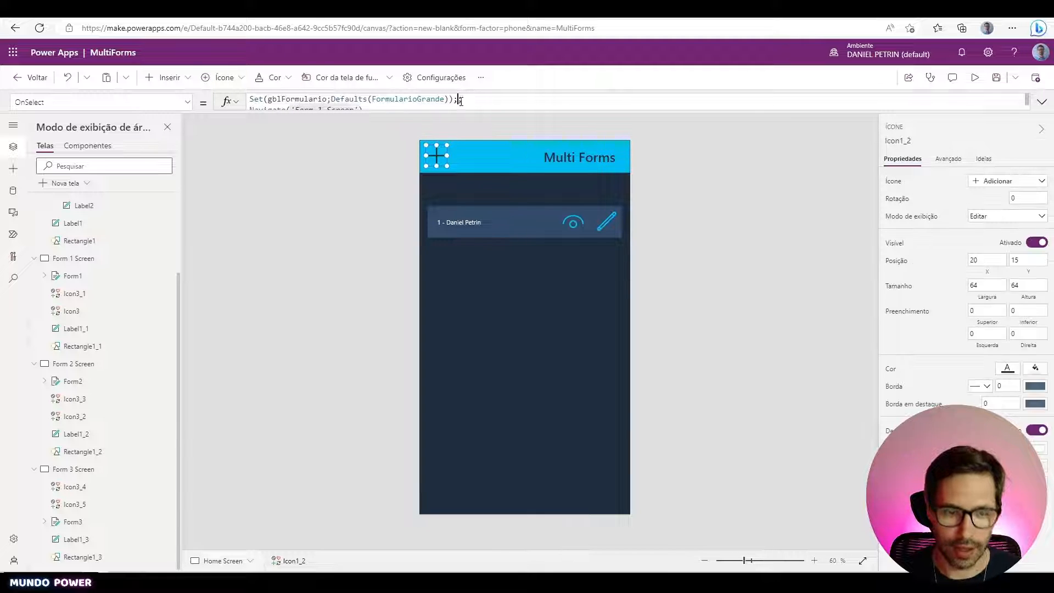
{"action": "key", "text": "ctrl+a"}
{"action": "left_click", "coordinate": [607, 222]}
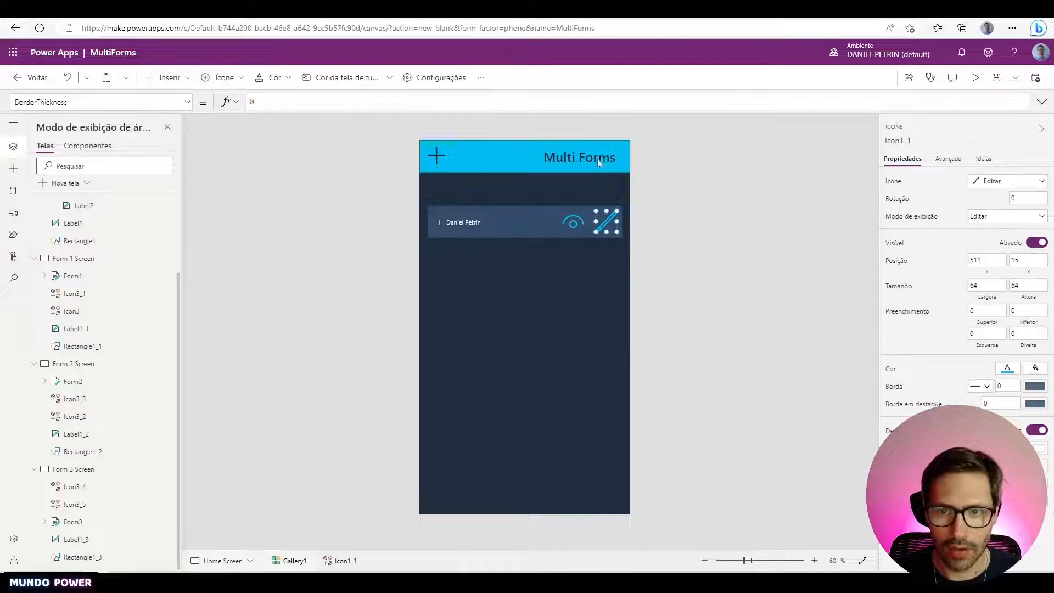
- Switch the pencil icon to OnSelect and paste the copied formula over Select(Parent)
{"action": "left_click", "coordinate": [654, 105]}
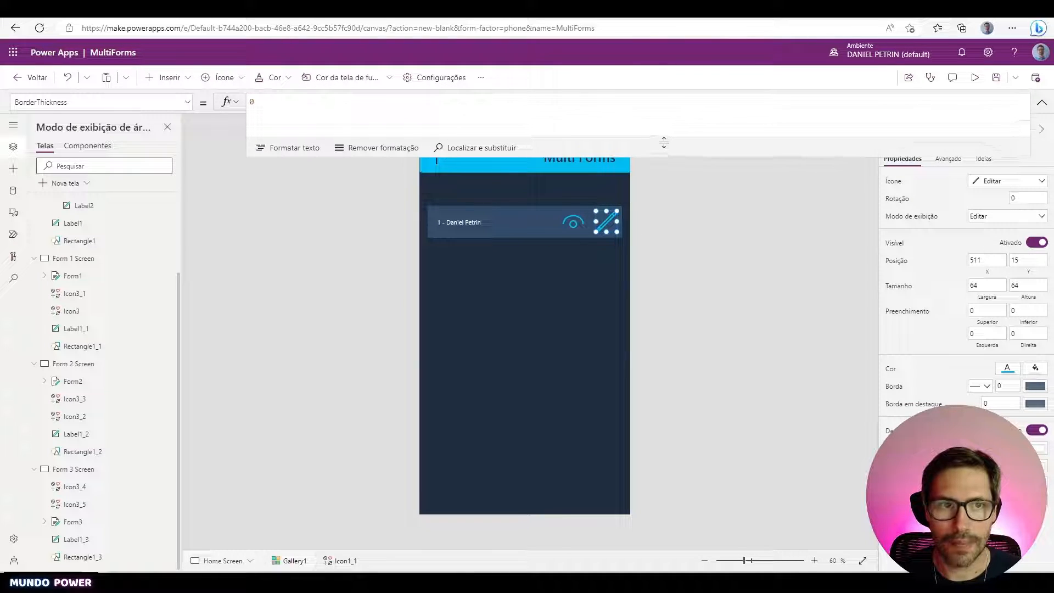
{"action": "left_click", "coordinate": [142, 104]}
{"action": "type", "text": "OnSelect"}
{"action": "key", "text": "Tab"}
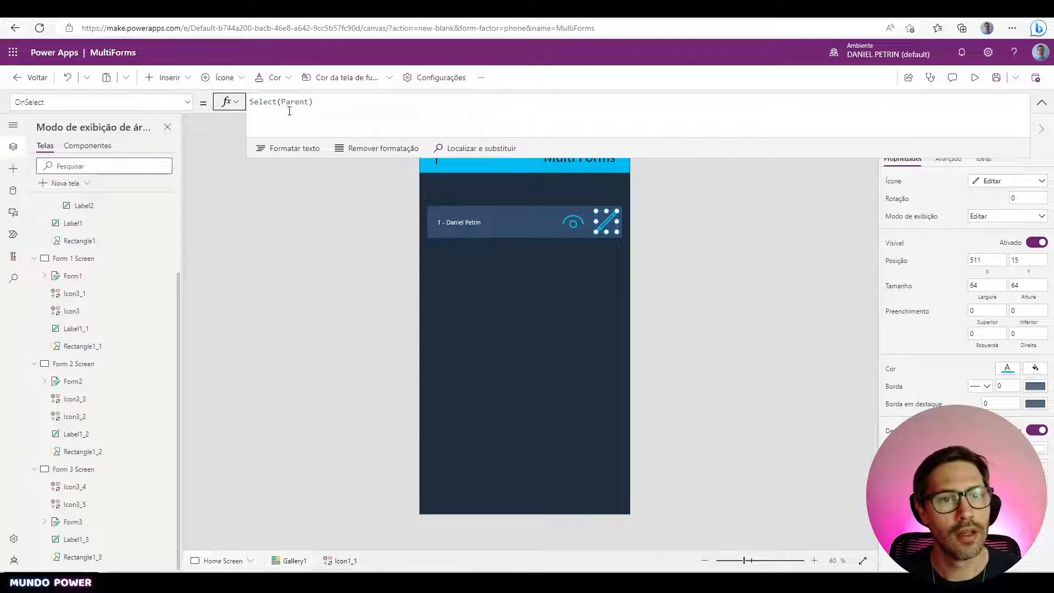
{"action": "left_click", "coordinate": [320, 108]}
{"action": "key", "text": "ctrl+a"}
{"action": "key", "text": "ctrl+v"}
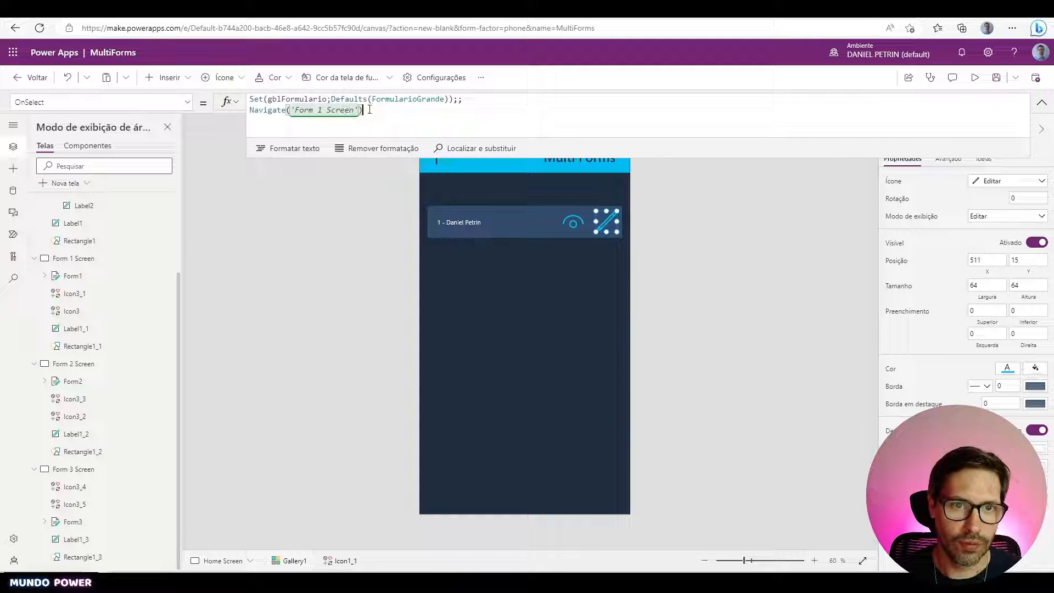
- Replace Defaults(FormularioGrande) with ThisItem in the Set(gblFormulario;...) line
{"action": "left_click", "coordinate": [312, 99]}
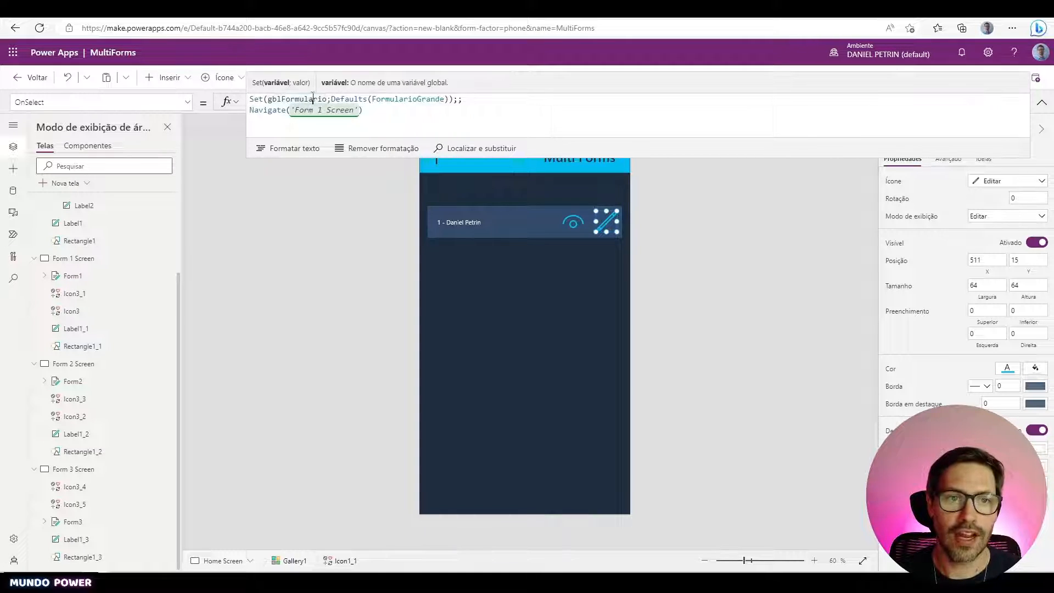
{"action": "double_click", "coordinate": [313, 99]}
{"action": "key", "text": "Right"}
{"action": "left_click", "coordinate": [452, 99]}
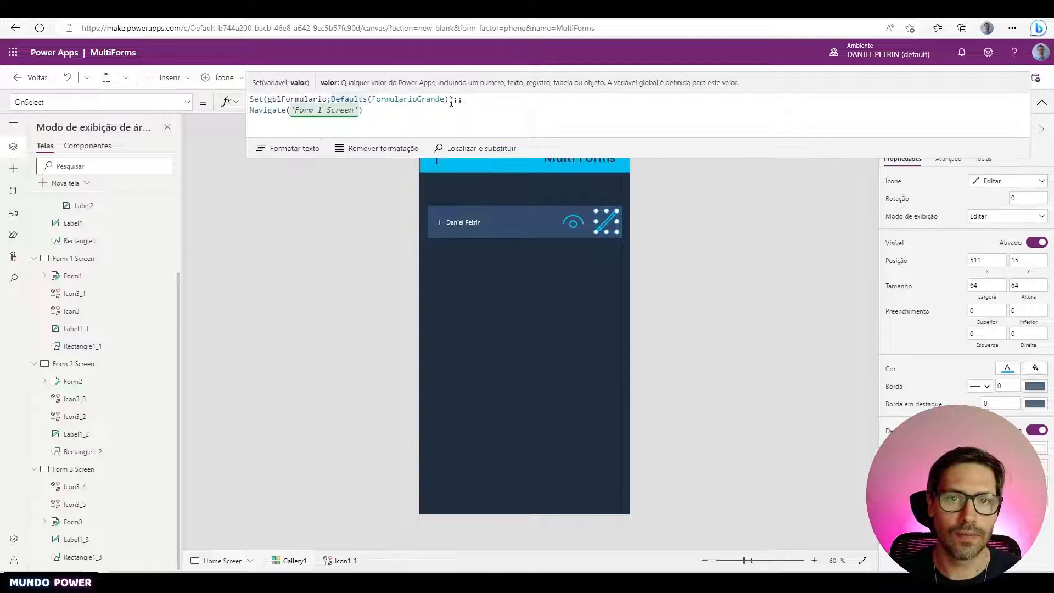
{"action": "left_click", "coordinate": [331, 99], "text": "shift"}
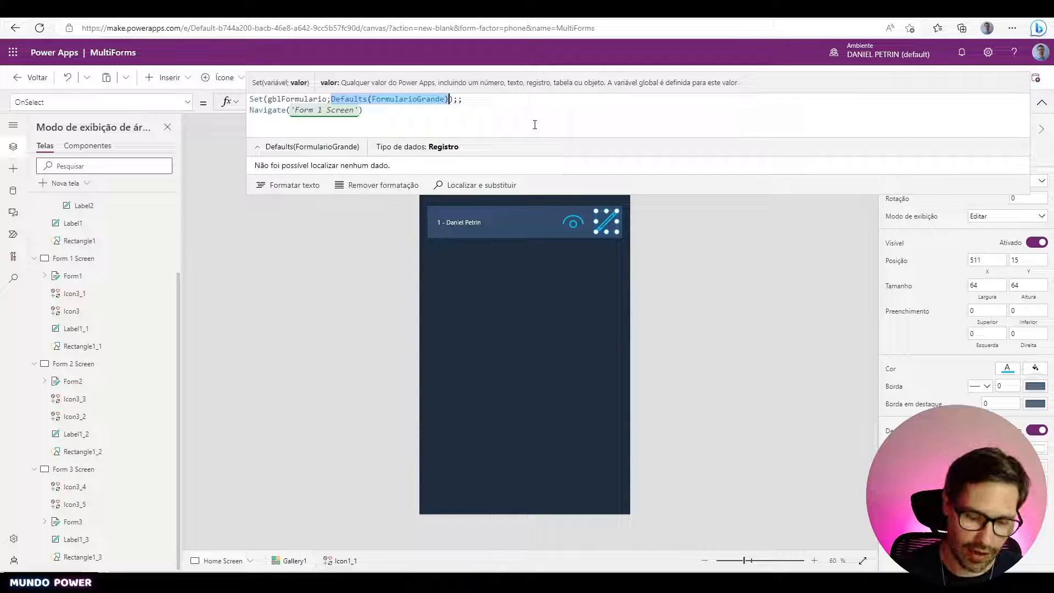
{"action": "type", "text": "ThisItem"}
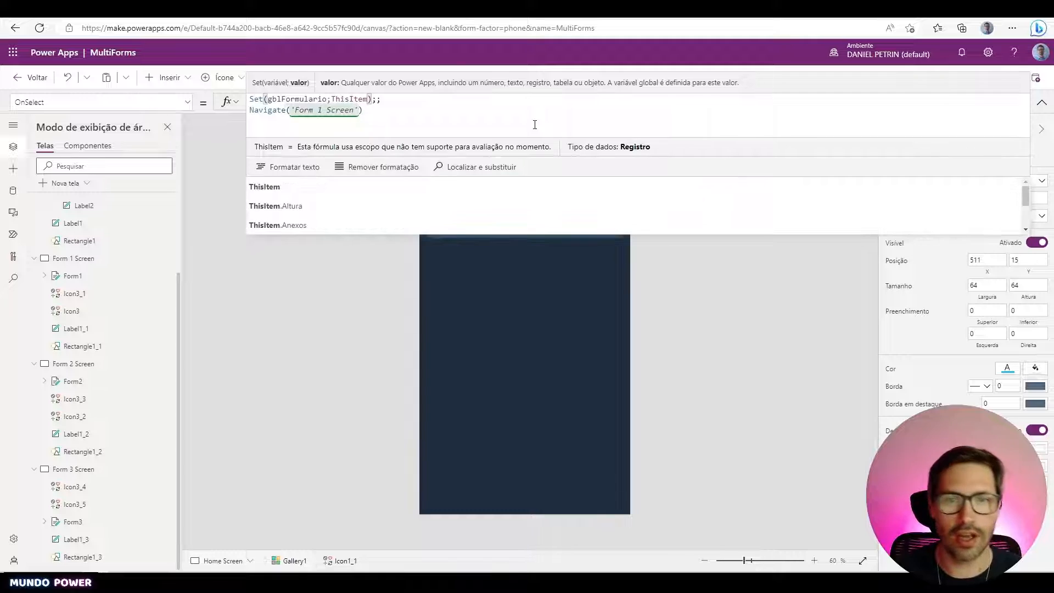
{"action": "left_click", "coordinate": [534, 125]}
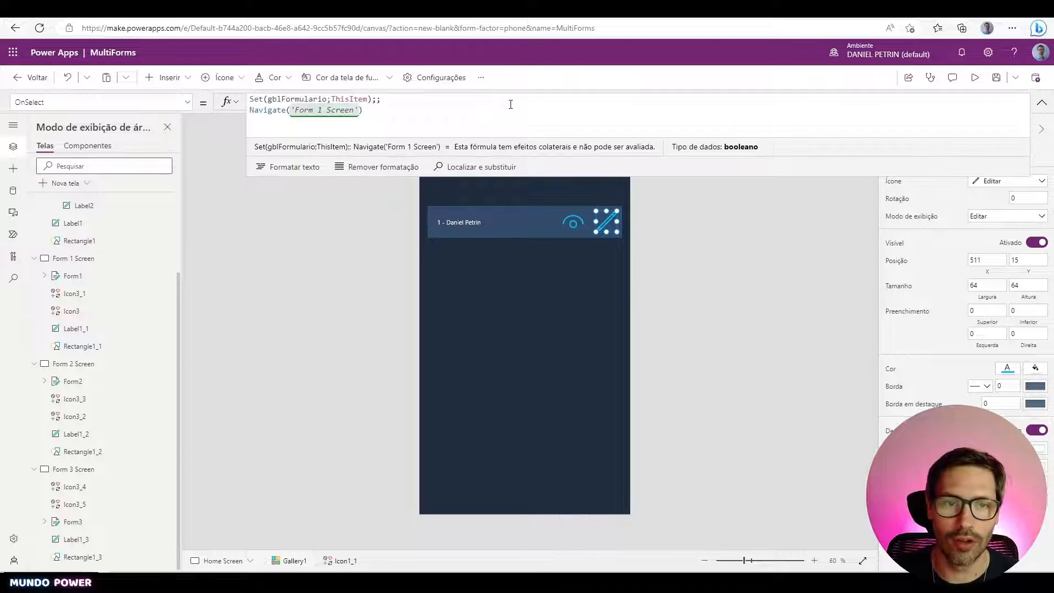
{"action": "left_click", "coordinate": [391, 105]}
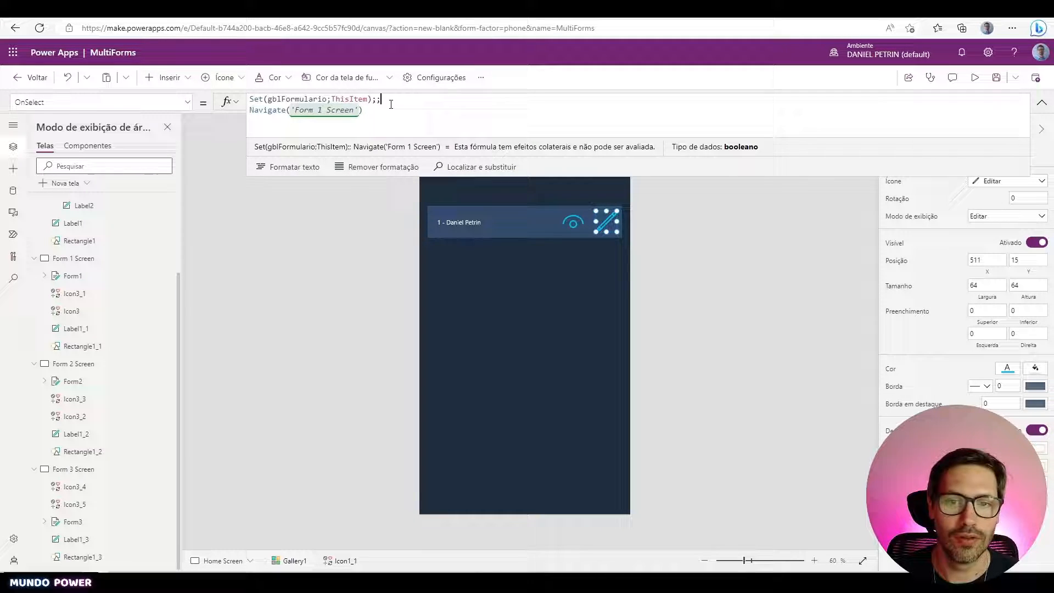
{"action": "left_click", "coordinate": [328, 99]}
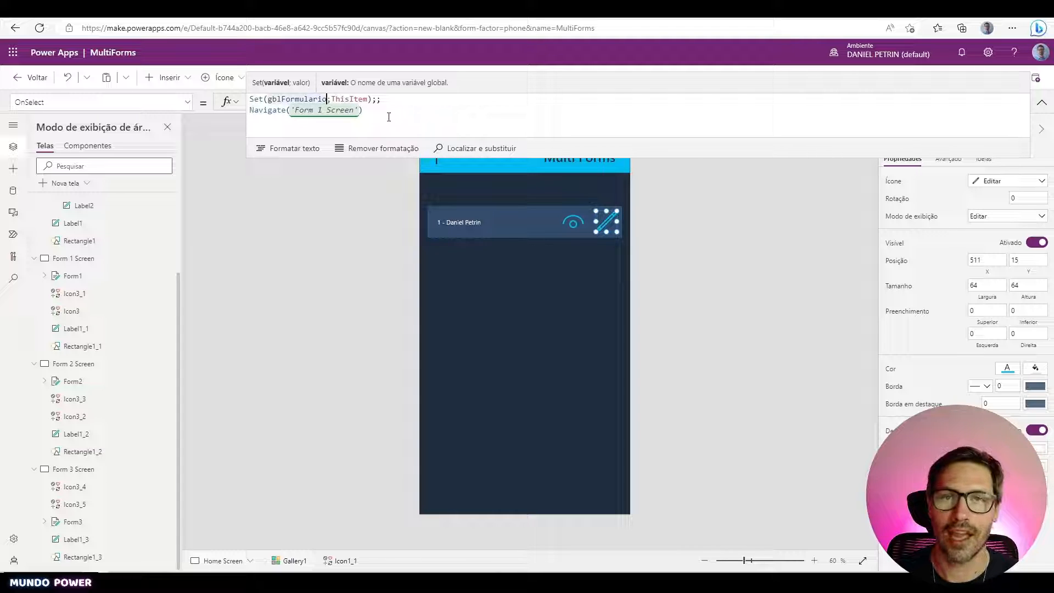
{"action": "left_click", "coordinate": [1042, 102]}
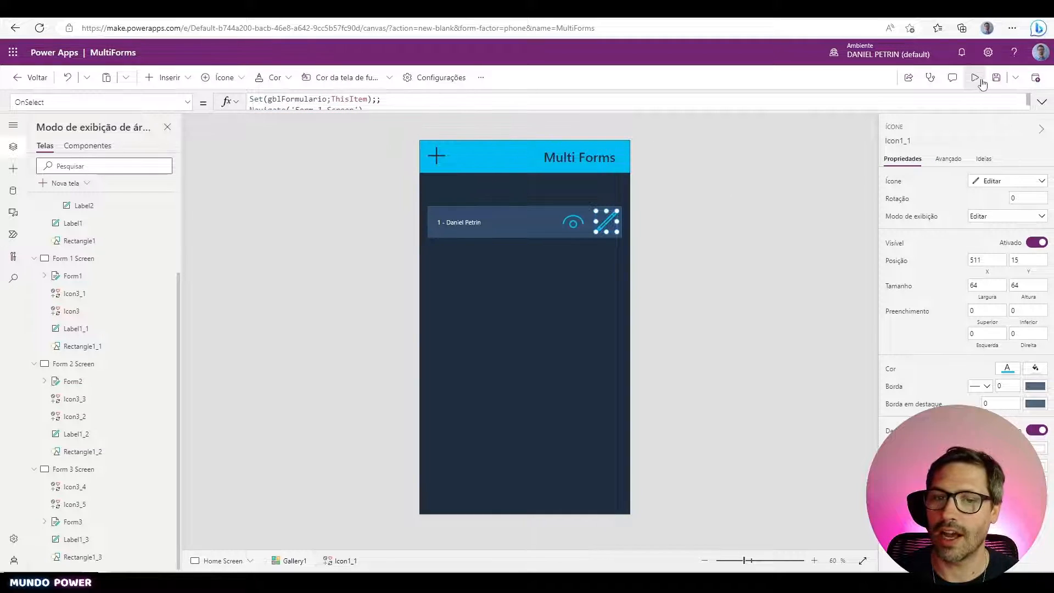
- In preview, open the existing record from the list and append 'ed' to the user name
{"action": "left_click", "coordinate": [981, 81]}
{"action": "left_click", "coordinate": [635, 182]}
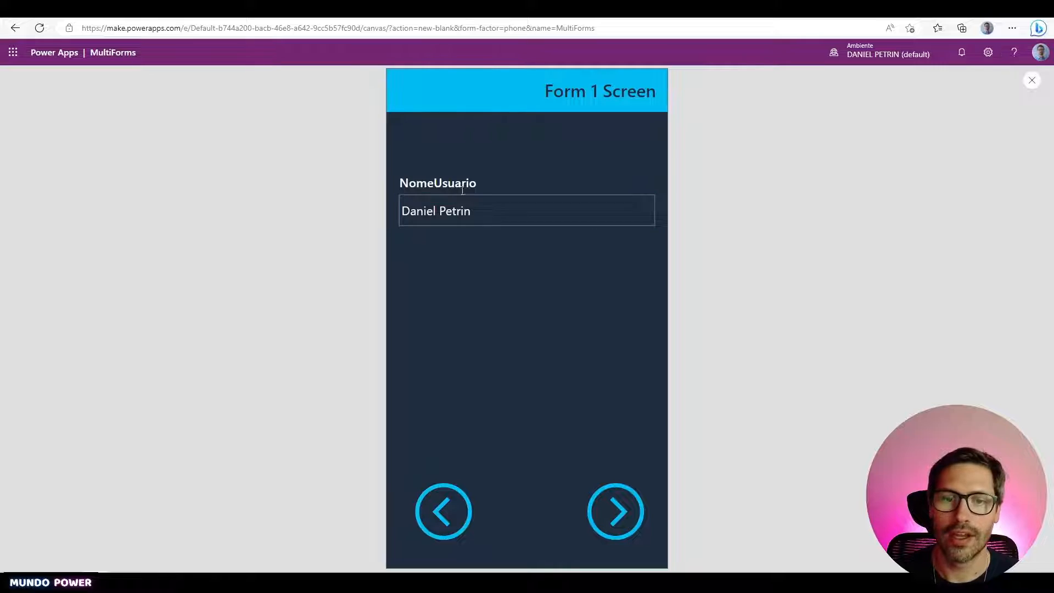
{"action": "left_click", "coordinate": [445, 514]}
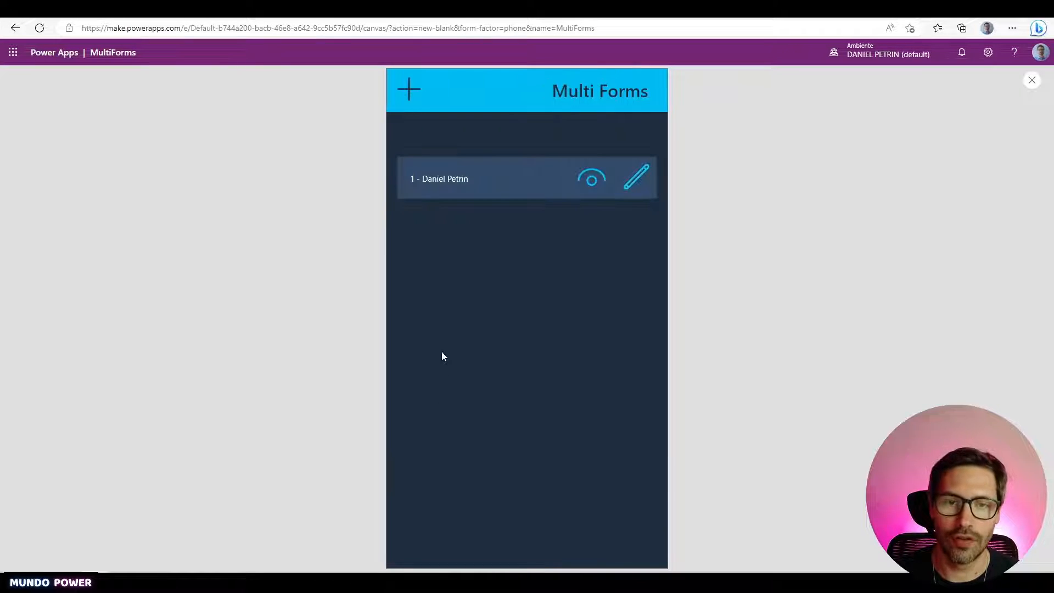
{"action": "left_click", "coordinate": [409, 90]}
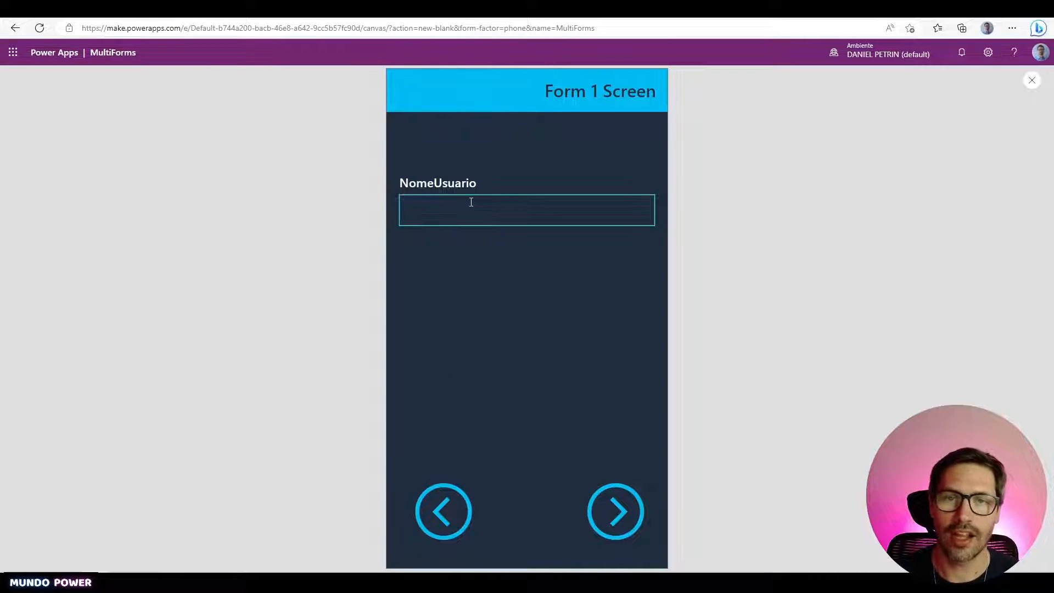
{"action": "left_click", "coordinate": [439, 511]}
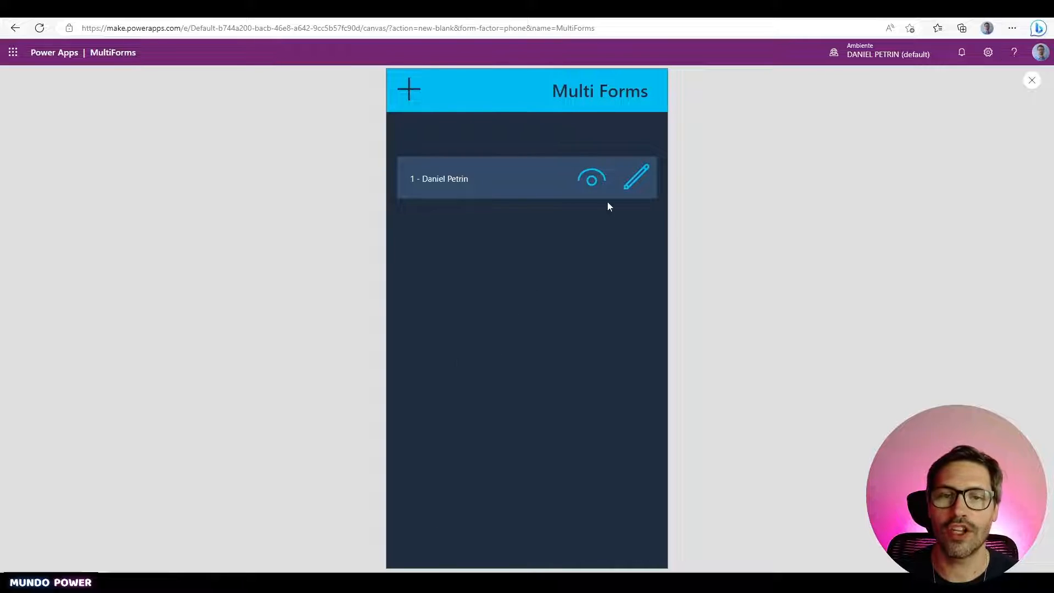
{"action": "left_click", "coordinate": [636, 182]}
{"action": "left_click", "coordinate": [517, 204]}
{"action": "type", "text": "ed"}
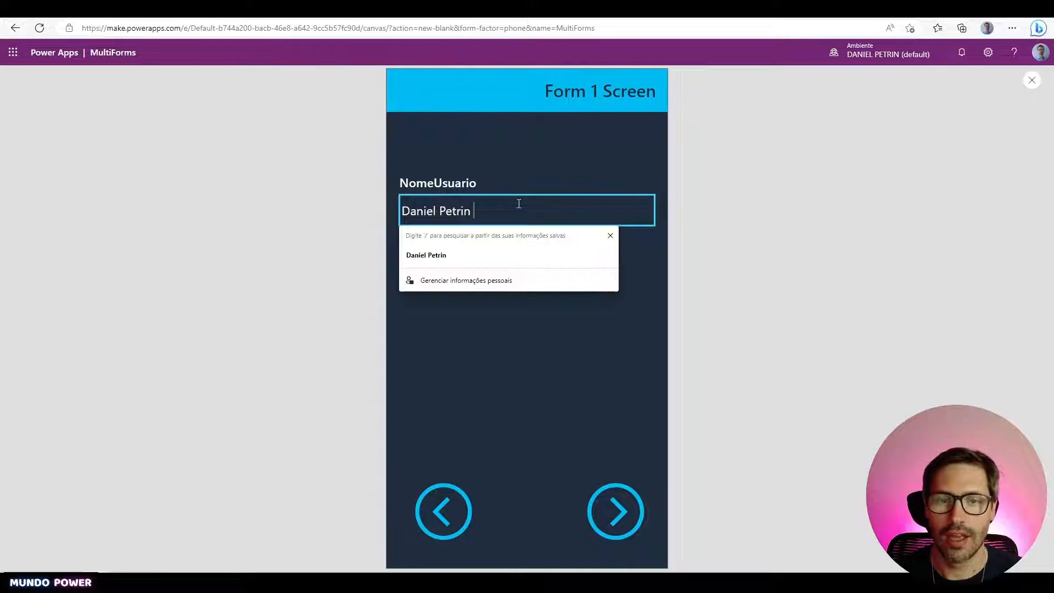
- Change Peso from 80 to 81 on Form 3, save the record and close the preview
{"action": "left_click", "coordinate": [615, 502]}
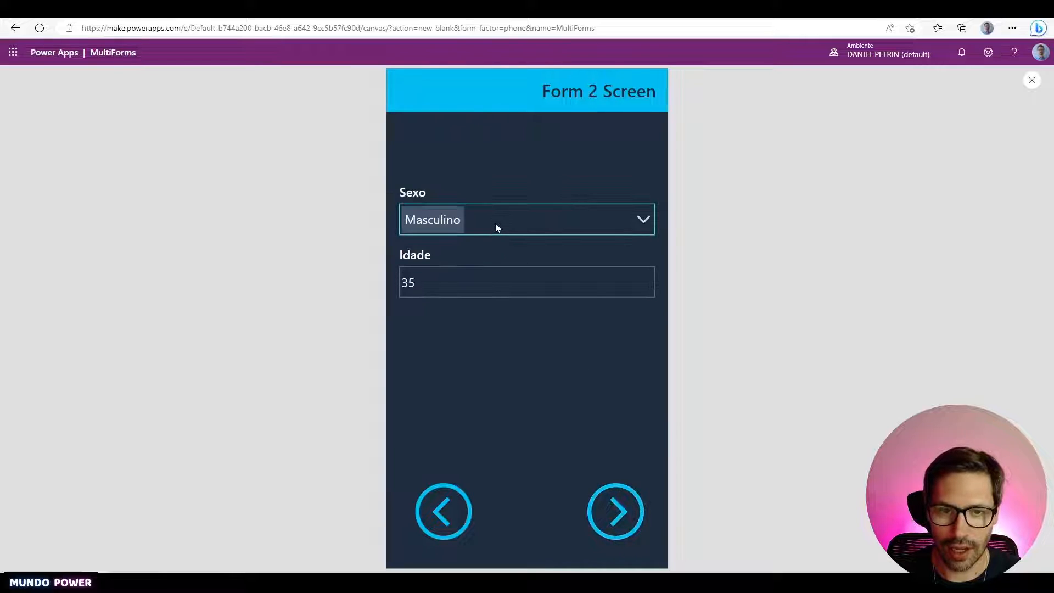
{"action": "left_click", "coordinate": [490, 275]}
{"action": "left_click", "coordinate": [614, 508]}
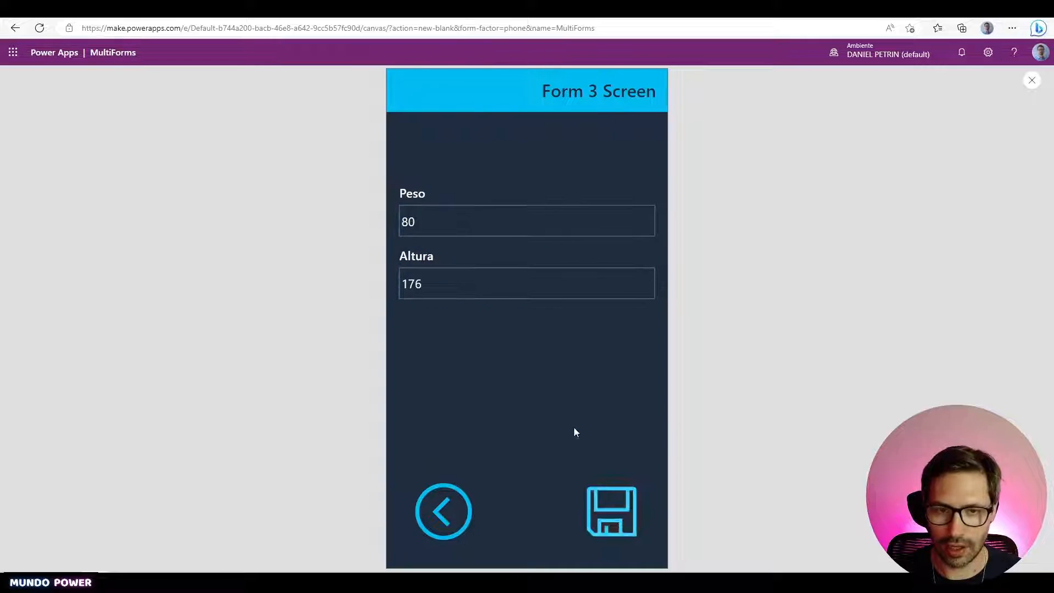
{"action": "left_click", "coordinate": [492, 229]}
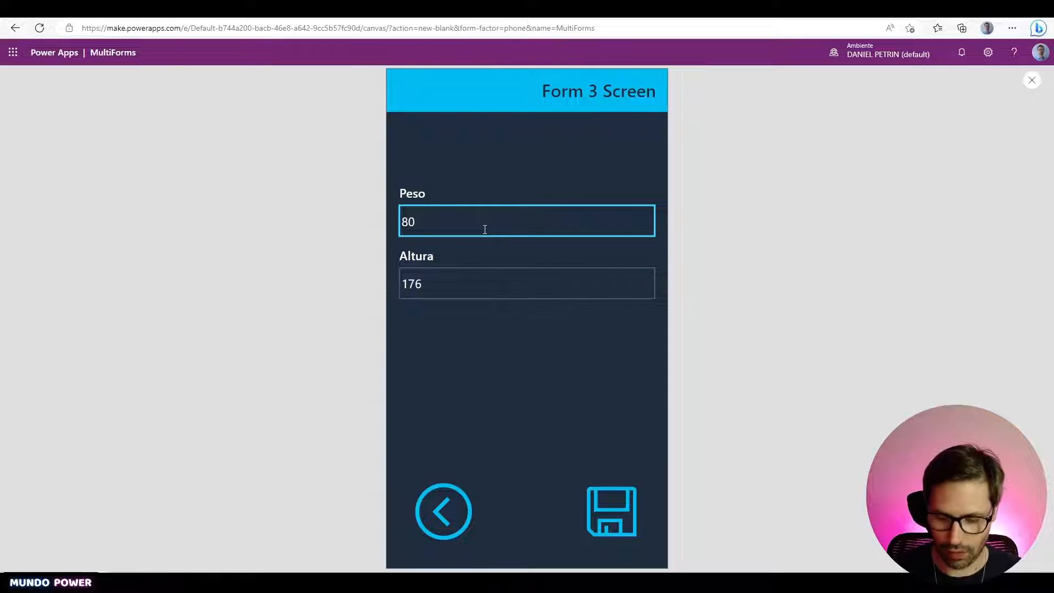
{"action": "key", "text": "BackSpace"}
{"action": "type", "text": "1"}
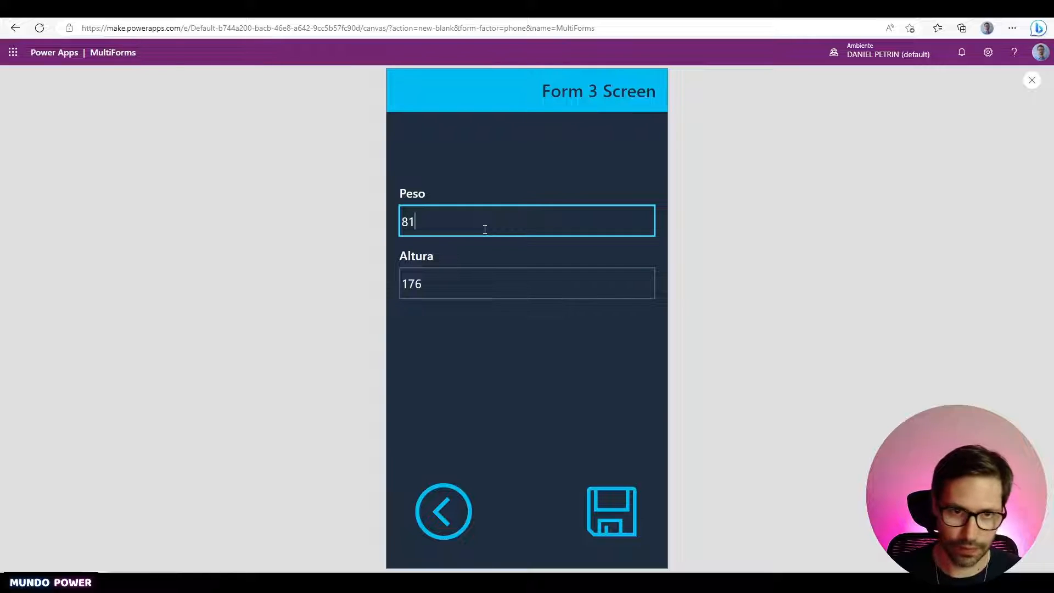
{"action": "left_click", "coordinate": [612, 494]}
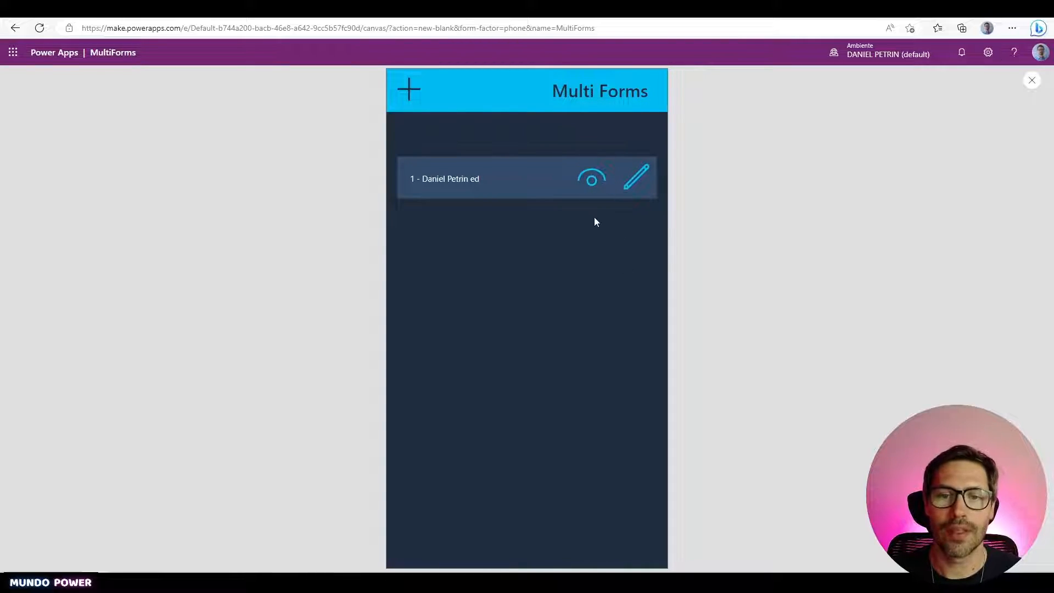
{"action": "key", "text": "Escape"}
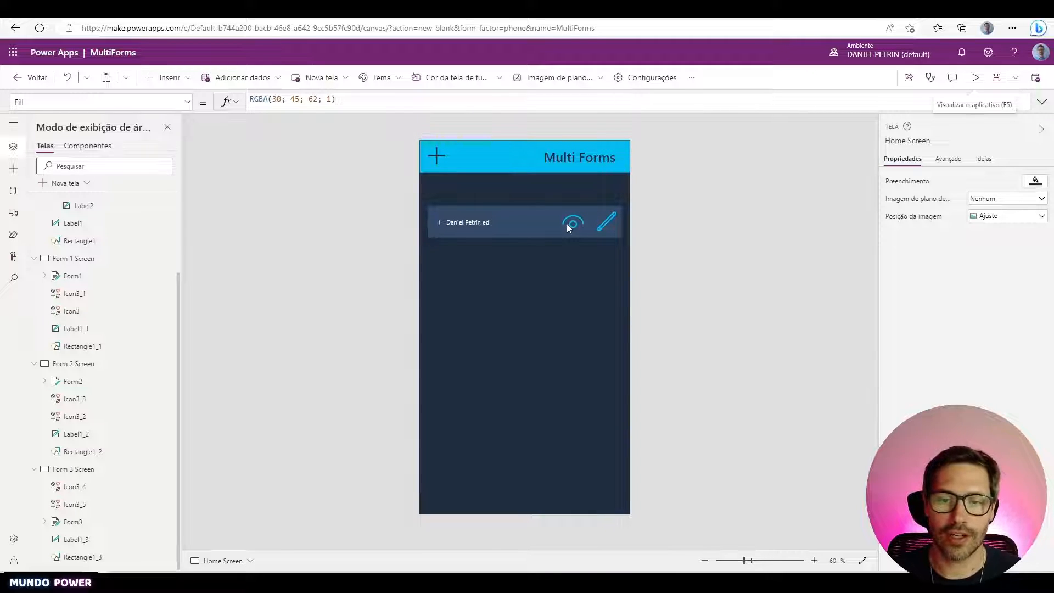
- Replace the eye icon's OnSelect Select(Parent) with the copied Set/Navigate formula
{"action": "left_click", "coordinate": [573, 224]}
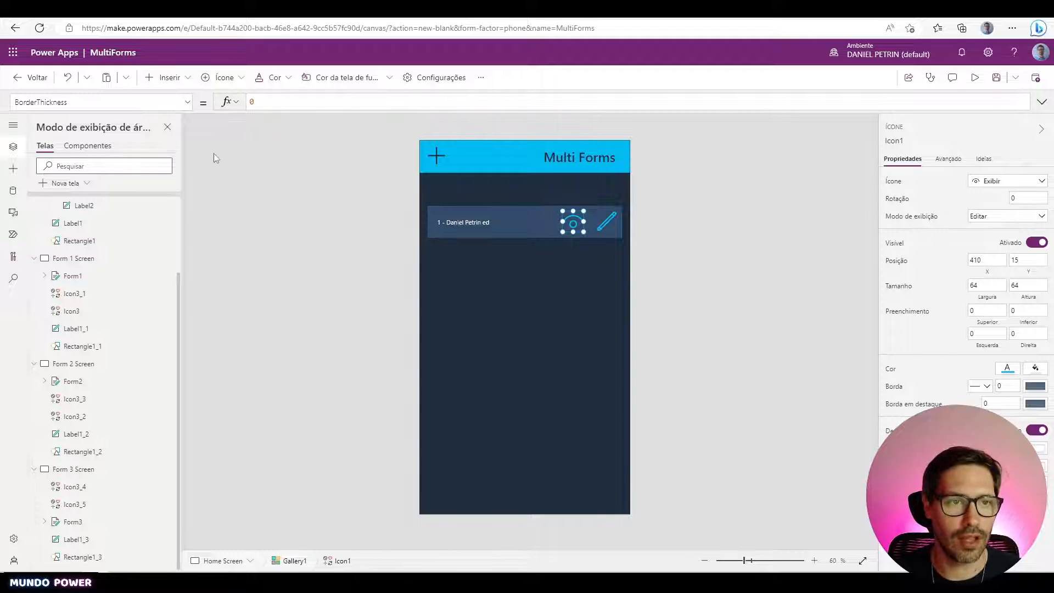
{"action": "left_click", "coordinate": [160, 104]}
{"action": "type", "text": "OnSelect"}
{"action": "key", "text": "Return"}
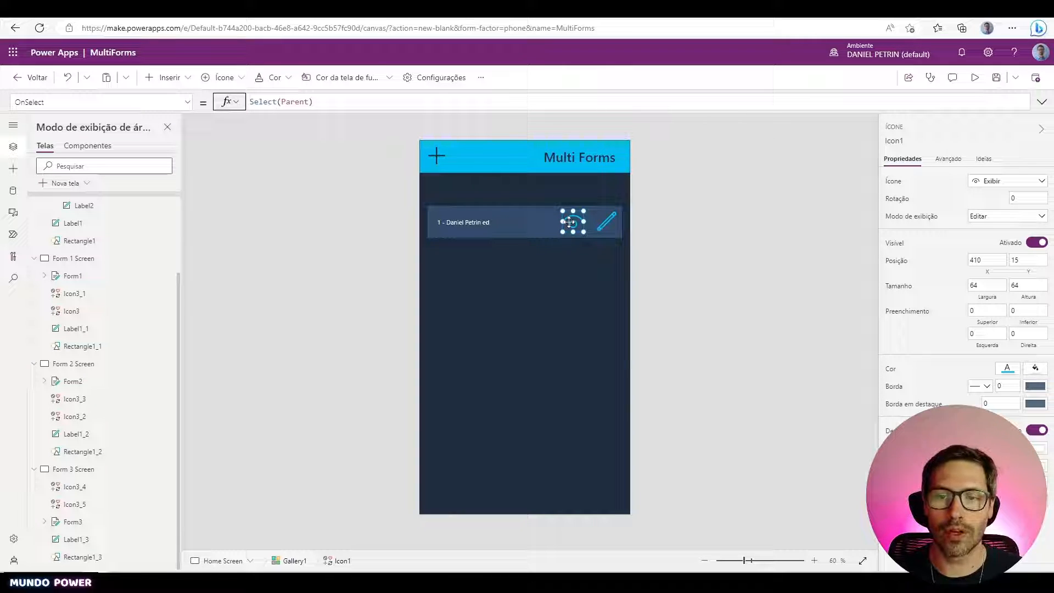
{"action": "left_click", "coordinate": [357, 102]}
{"action": "key", "text": "ctrl+a"}
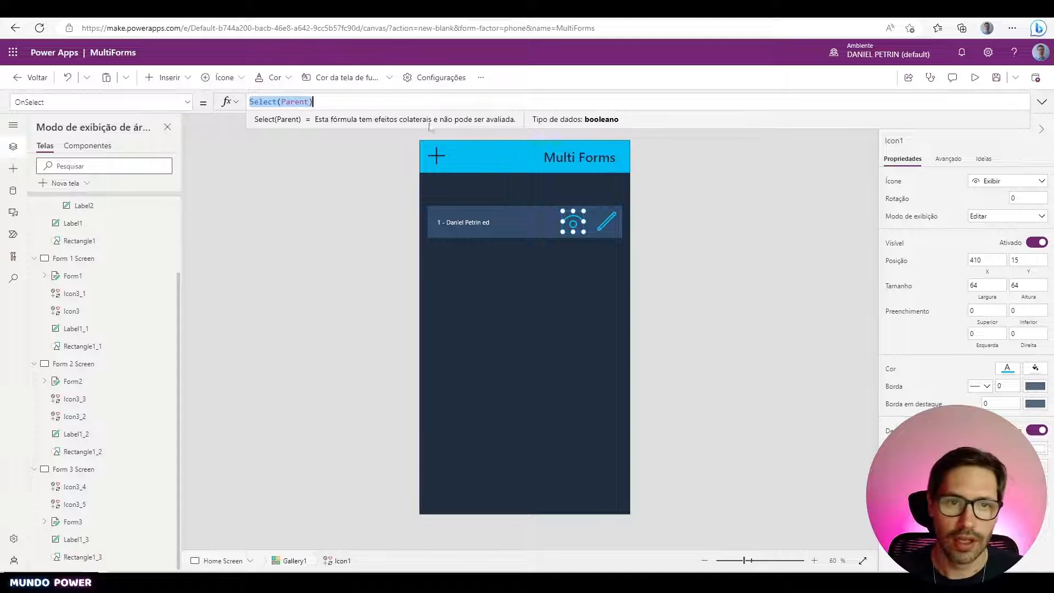
{"action": "type", "text": "Set(gblFormulario;Defaults(FormularioGrande));; Navigate('Form 1 Screen')"}
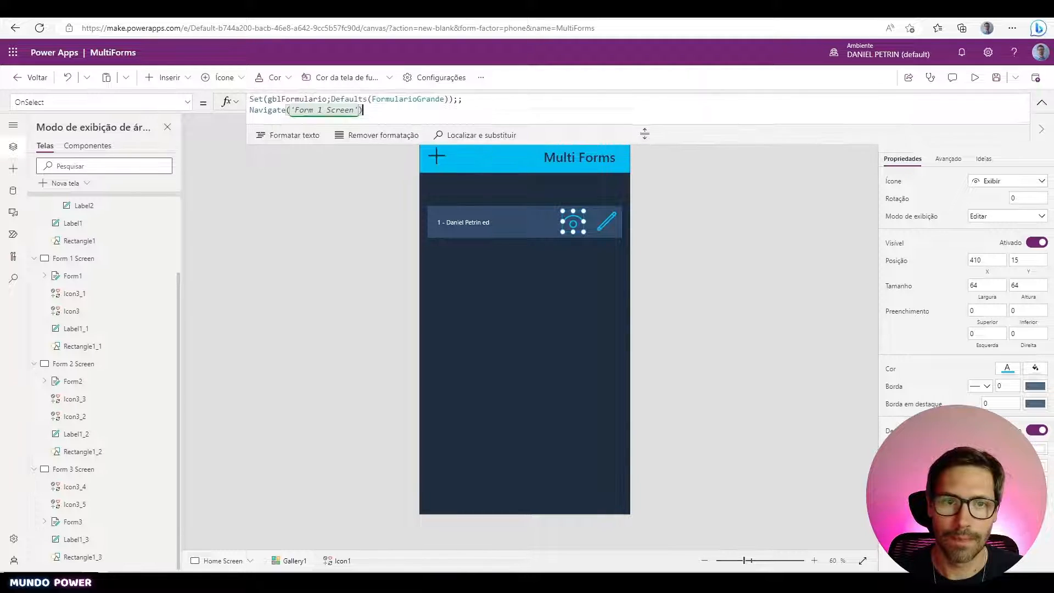
{"action": "left_click_drag", "start_coordinate": [645, 133], "coordinate": [645, 155]}
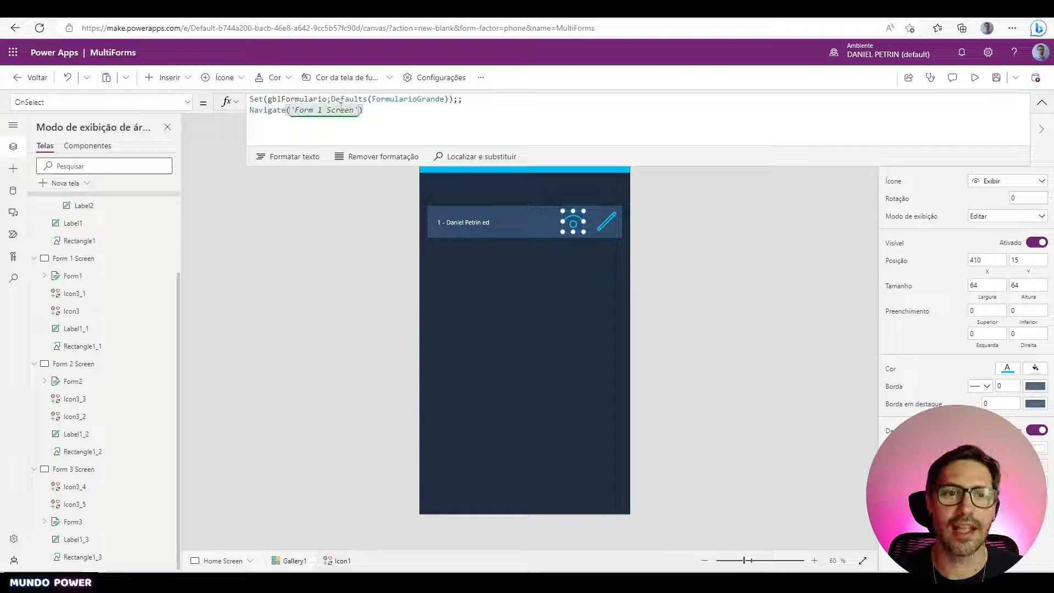
- Replace Defaults(FormularioGrande) with ThisItem in the gblFormulario Set line
{"action": "left_click", "coordinate": [313, 98]}
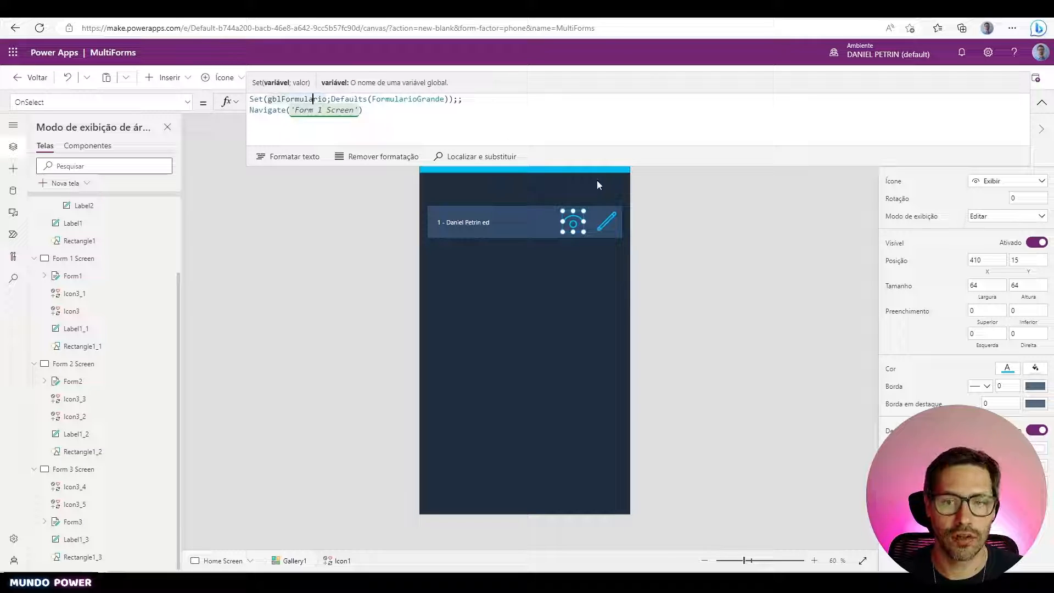
{"action": "left_click", "coordinate": [455, 101]}
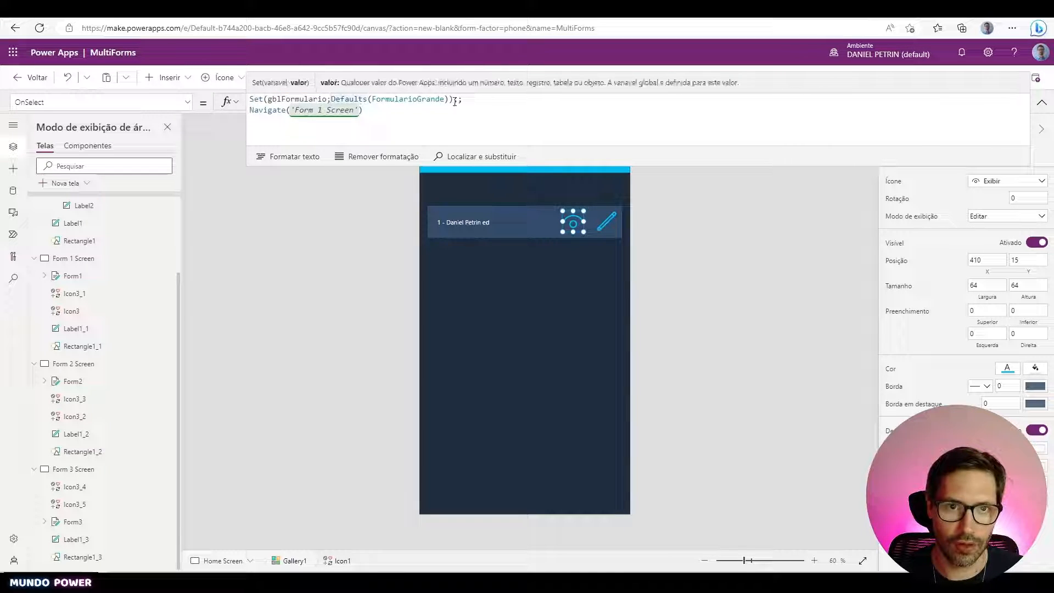
{"action": "left_click_drag", "start_coordinate": [331, 100], "coordinate": [450, 101]}
{"action": "type", "text": "ThisItem"}
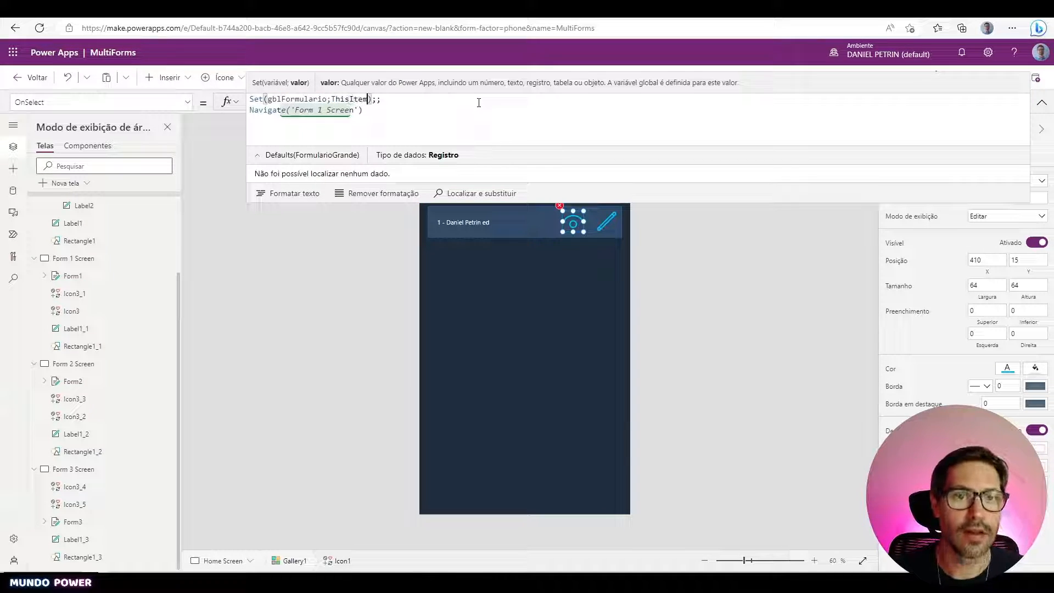
- Add Set(gblModoForm;FormMode.View);; above the Navigate('Form 1 Screen') line
{"action": "left_click", "coordinate": [479, 123]}
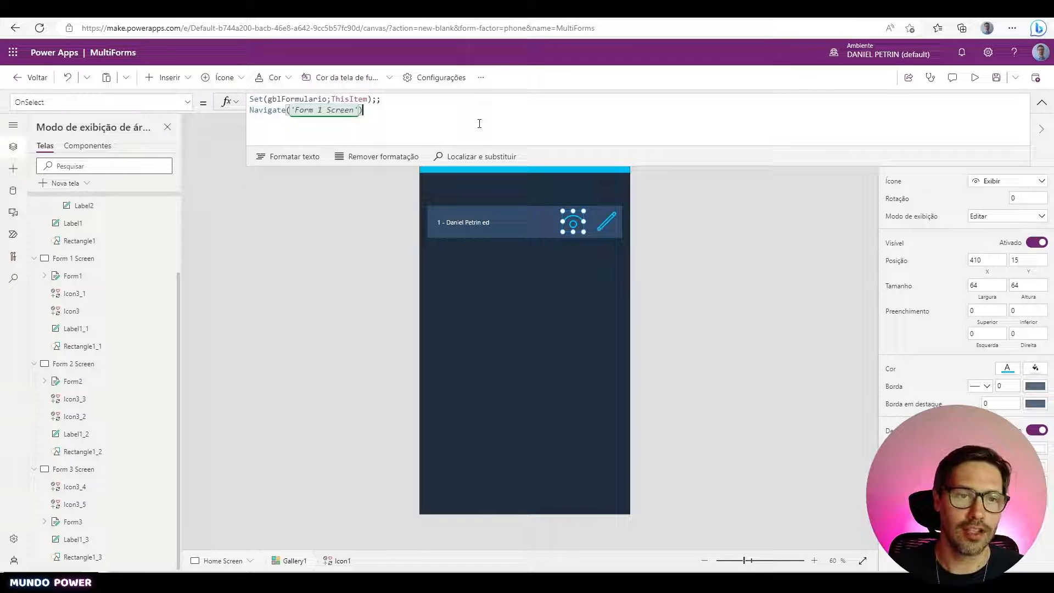
{"action": "key", "text": "Home"}
{"action": "key", "text": "Return"}
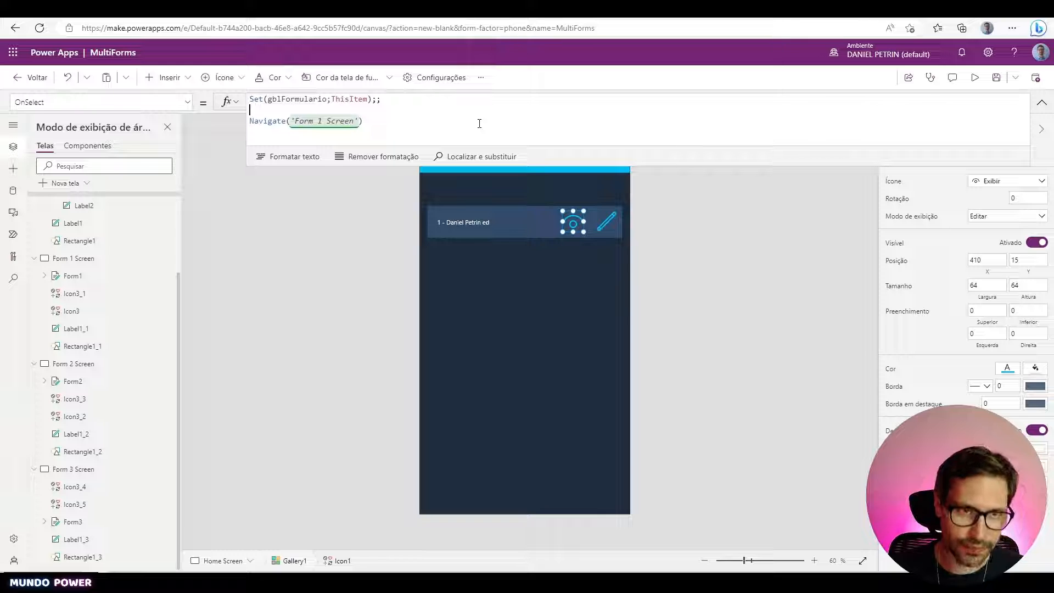
{"action": "type", "text": "Set"}
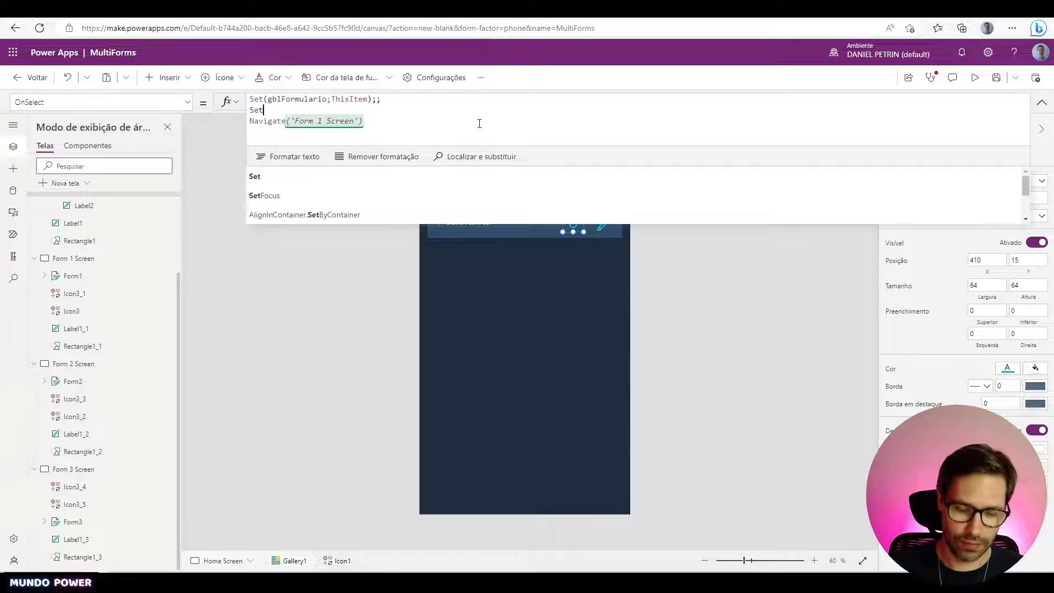
{"action": "type", "text": "(g"}
{"action": "type", "text": "bl"}
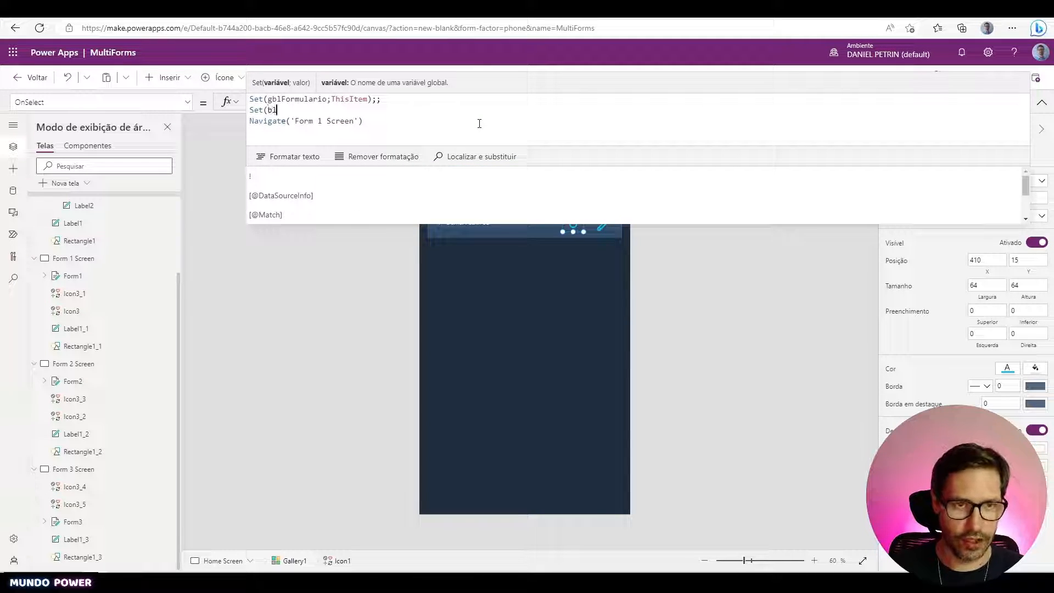
{"action": "key", "text": "BackSpace"}
{"action": "key", "text": "BackSpace"}
{"action": "type", "text": "gbl"}
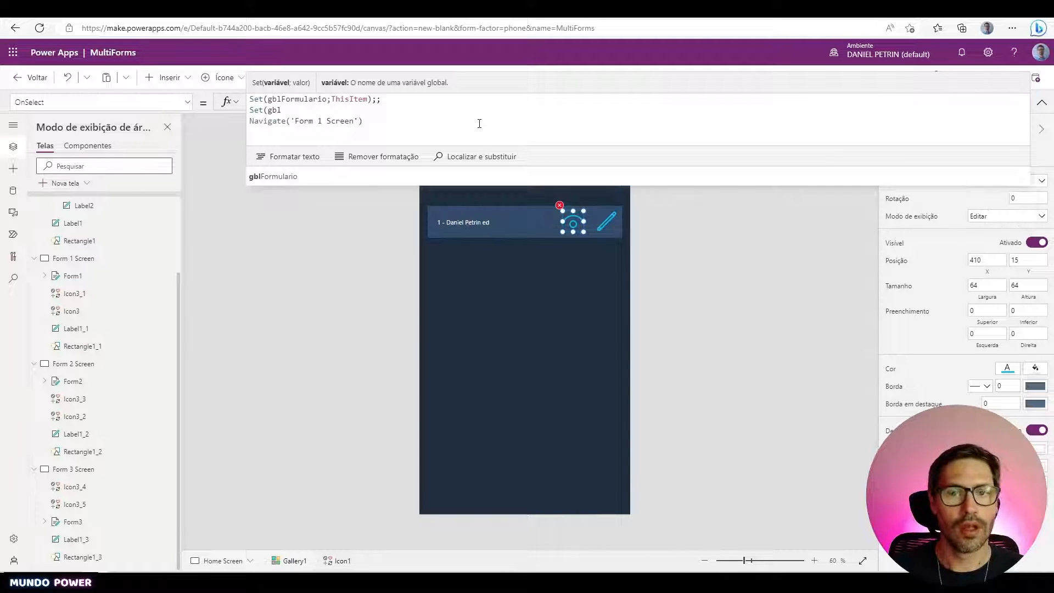
{"action": "type", "text": "ModoForm"}
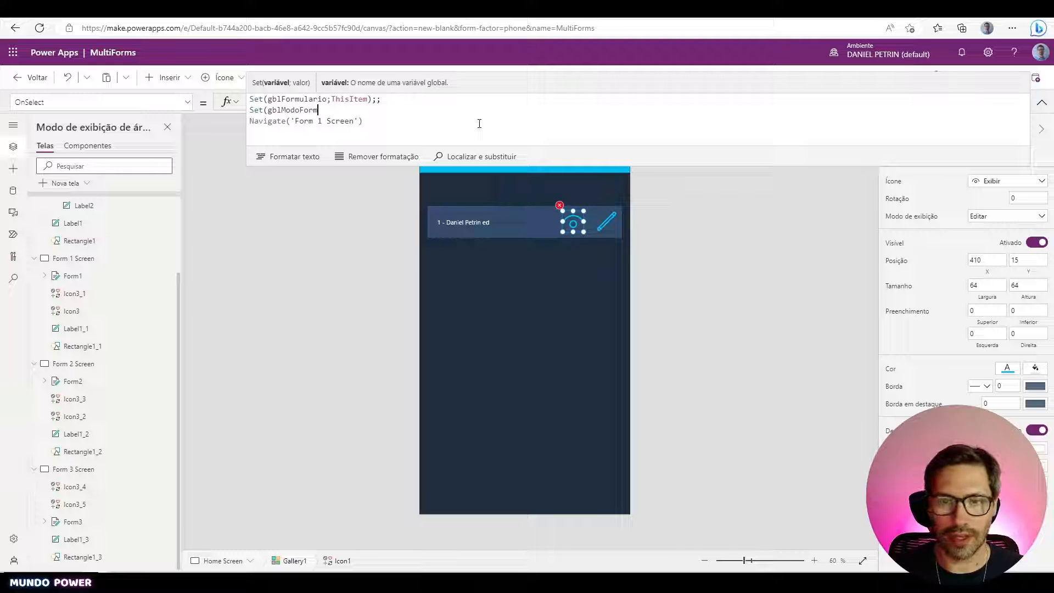
{"action": "type", "text": ";"}
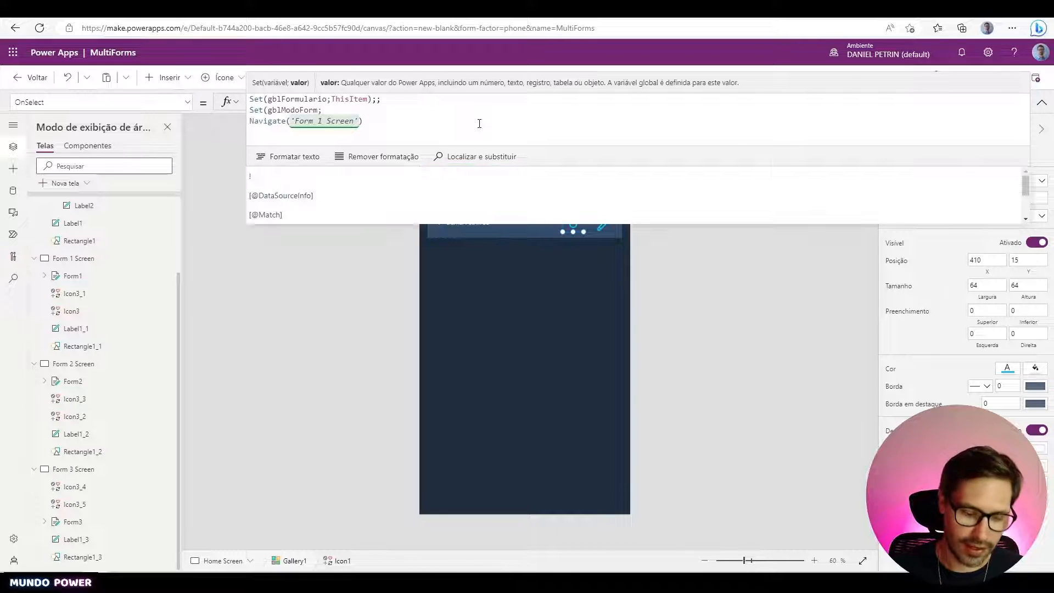
{"action": "type", "text": "Form"}
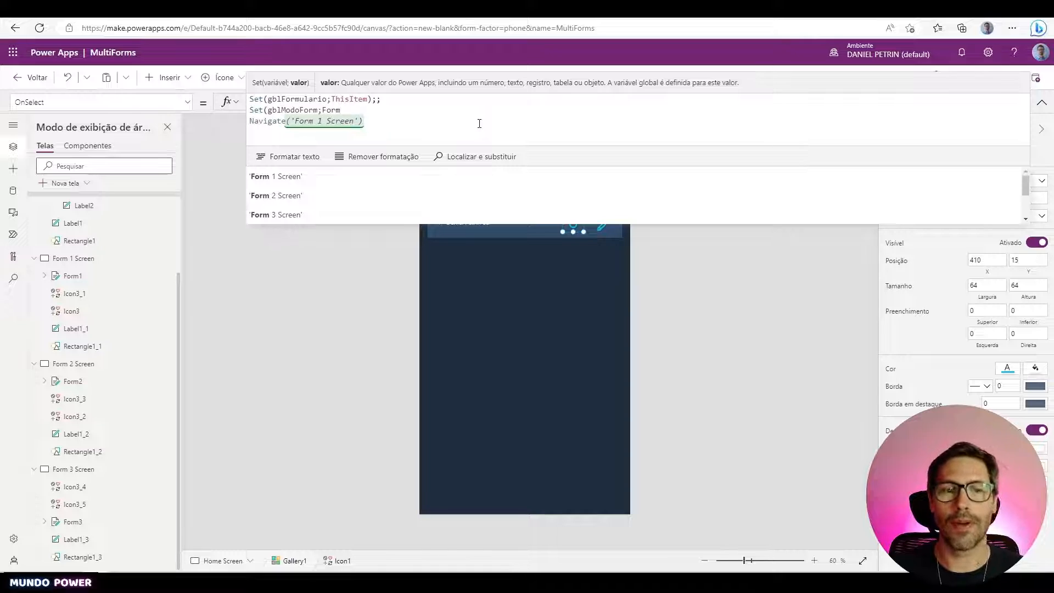
{"action": "type", "text": "Mo"}
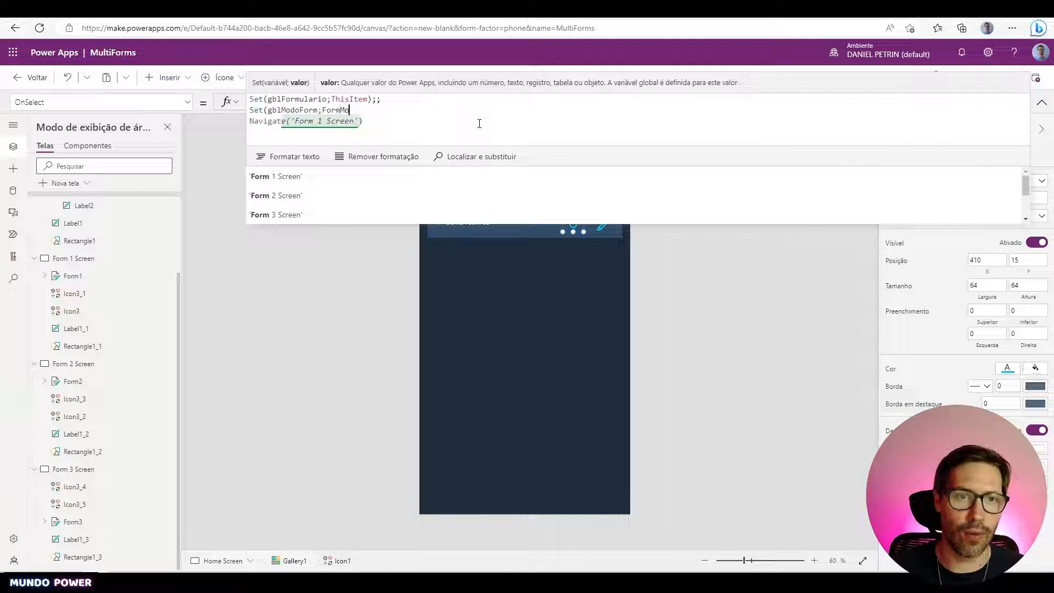
{"action": "type", "text": "de."}
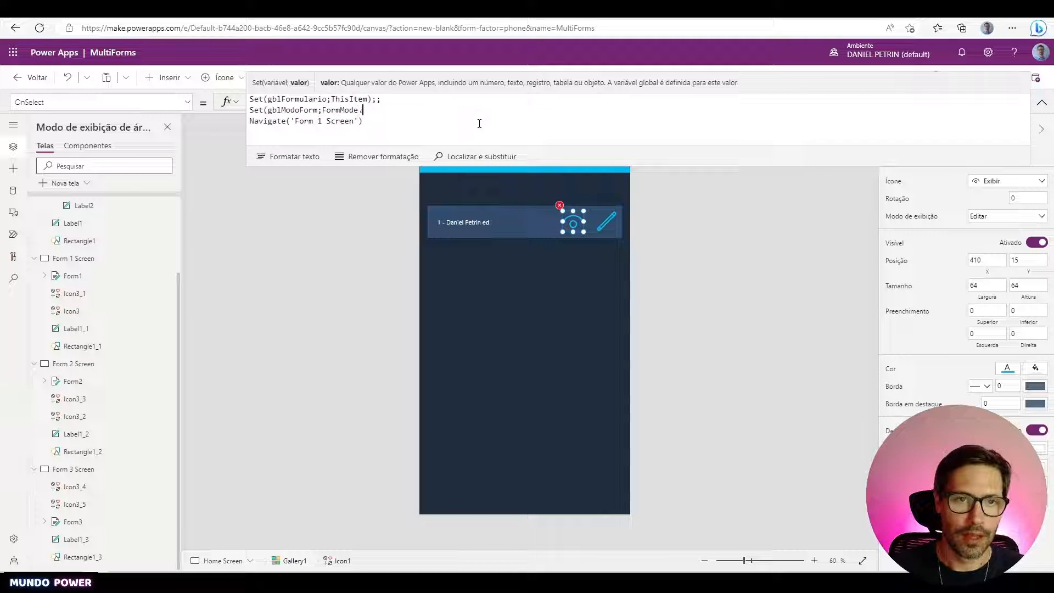
{"action": "type", "text": "View"}
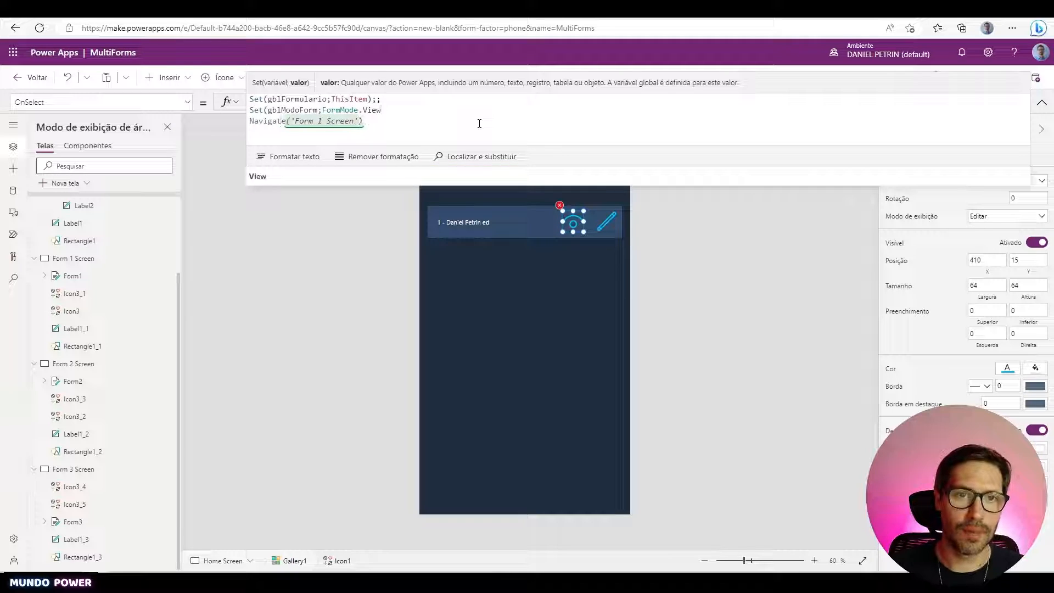
{"action": "type", "text": ");;"}
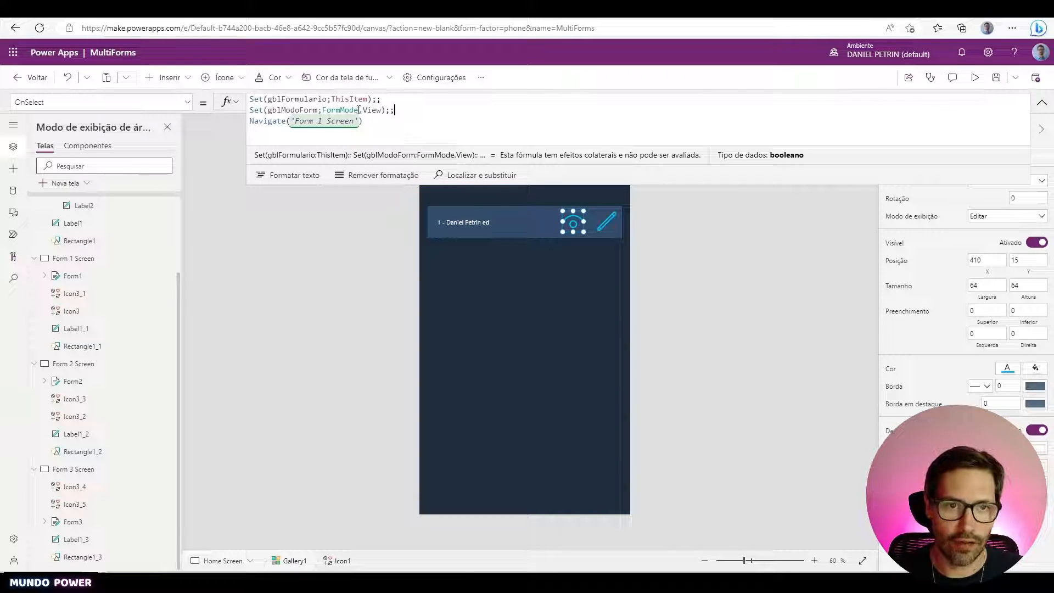
{"action": "double_click", "coordinate": [301, 111]}
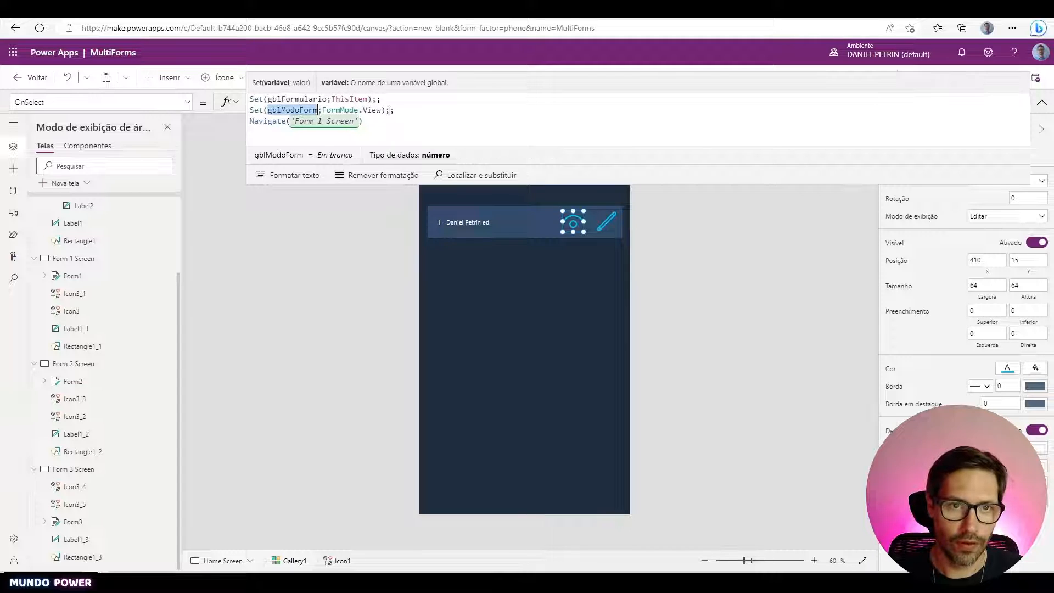
{"action": "left_click", "coordinate": [410, 111]}
{"action": "key", "text": "shift+Home"}
{"action": "key", "text": "ctrl+c"}
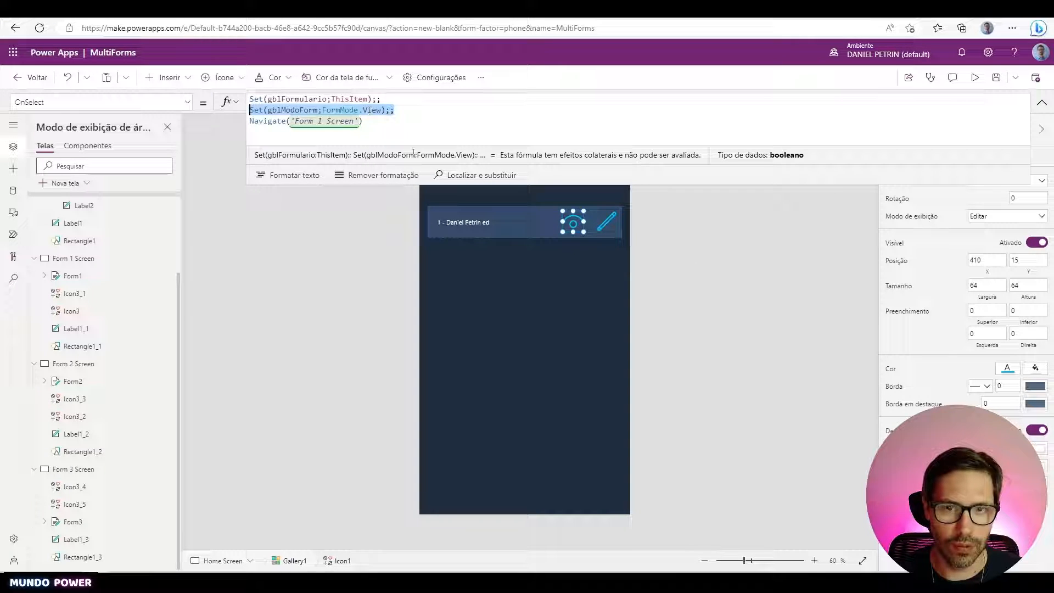
- Add Set(gblModoForm;FormMode.Edit);; to the gallery pencil icon's OnSelect
{"action": "left_click", "coordinate": [608, 225]}
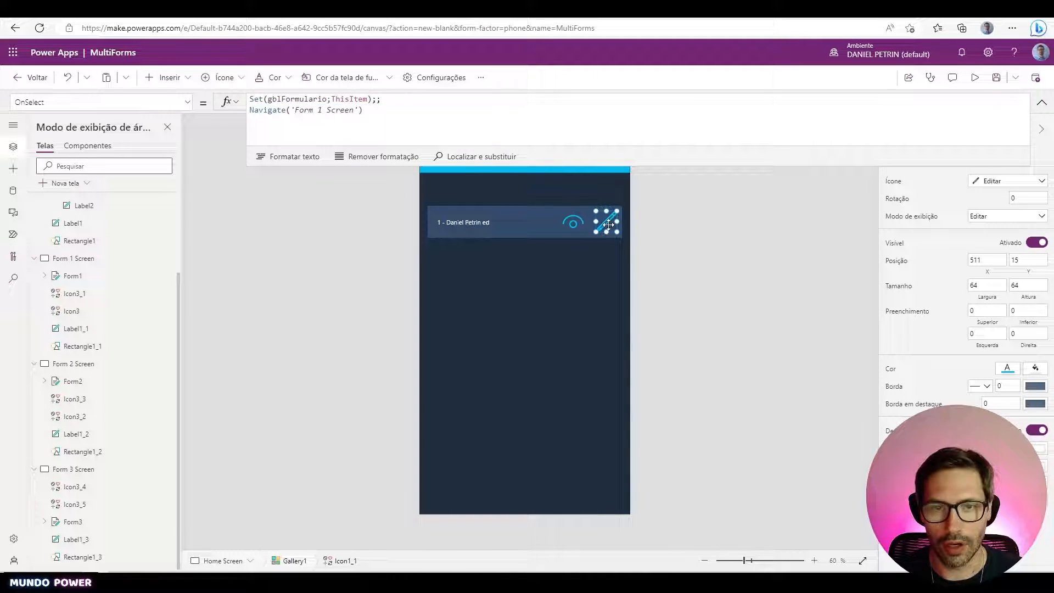
{"action": "left_click", "coordinate": [438, 115]}
{"action": "left_click", "coordinate": [441, 103]}
{"action": "key", "text": "Return"}
{"action": "key", "text": "ctrl+v"}
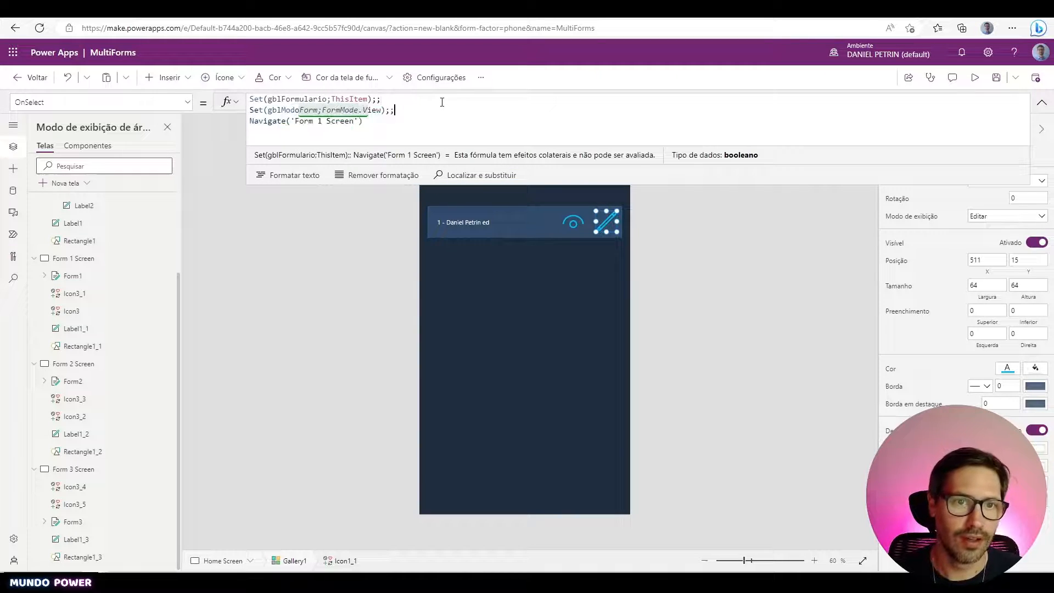
{"action": "double_click", "coordinate": [373, 110]}
{"action": "type", "text": "Edi"}
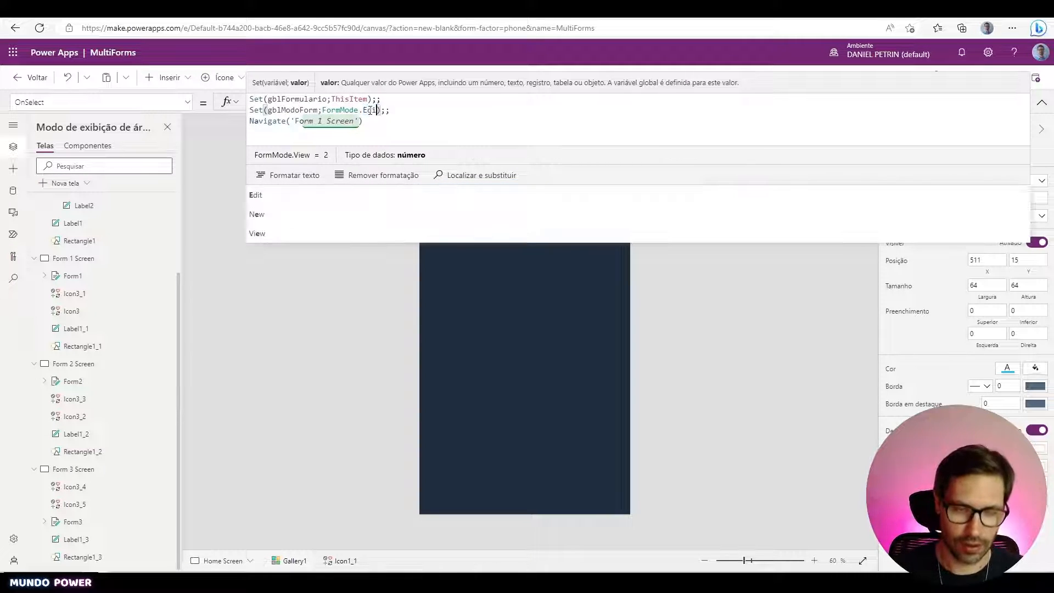
{"action": "type", "text": "t"}
{"action": "left_click", "coordinate": [683, 308]}
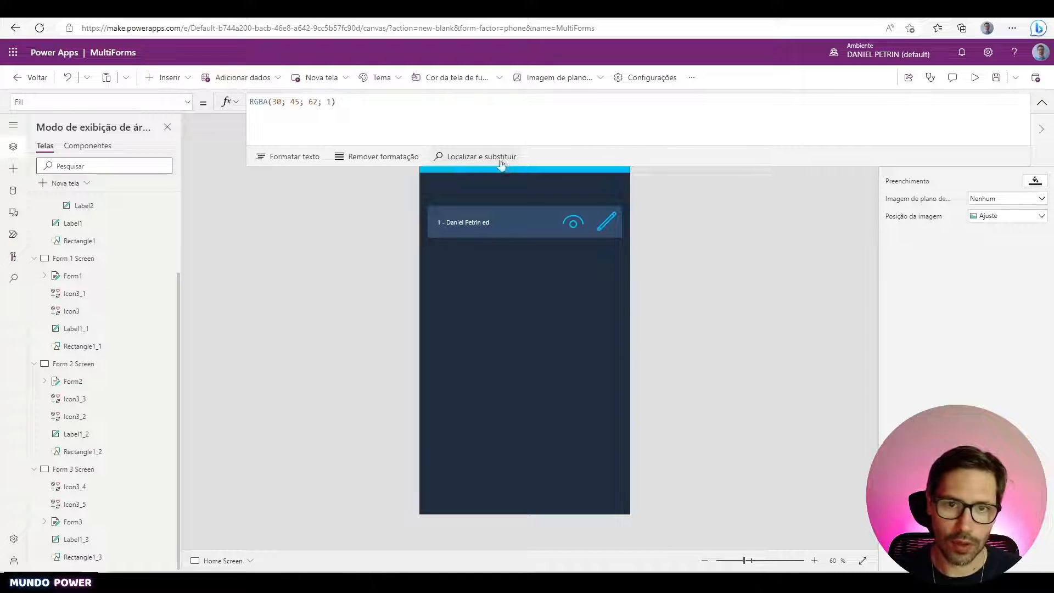
- Add the same Set(gblModoForm;FormMode.Edit);; line to the header add icon's OnSelect
{"action": "left_click", "coordinate": [437, 158]}
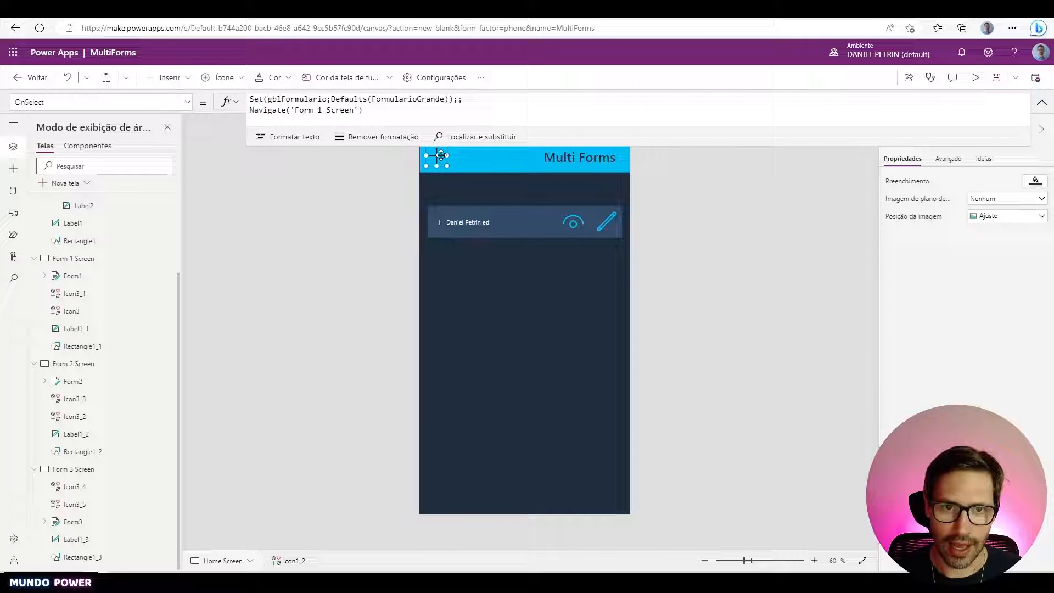
{"action": "left_click", "coordinate": [490, 99]}
{"action": "key", "text": "Return"}
{"action": "key", "text": "ctrl+v"}
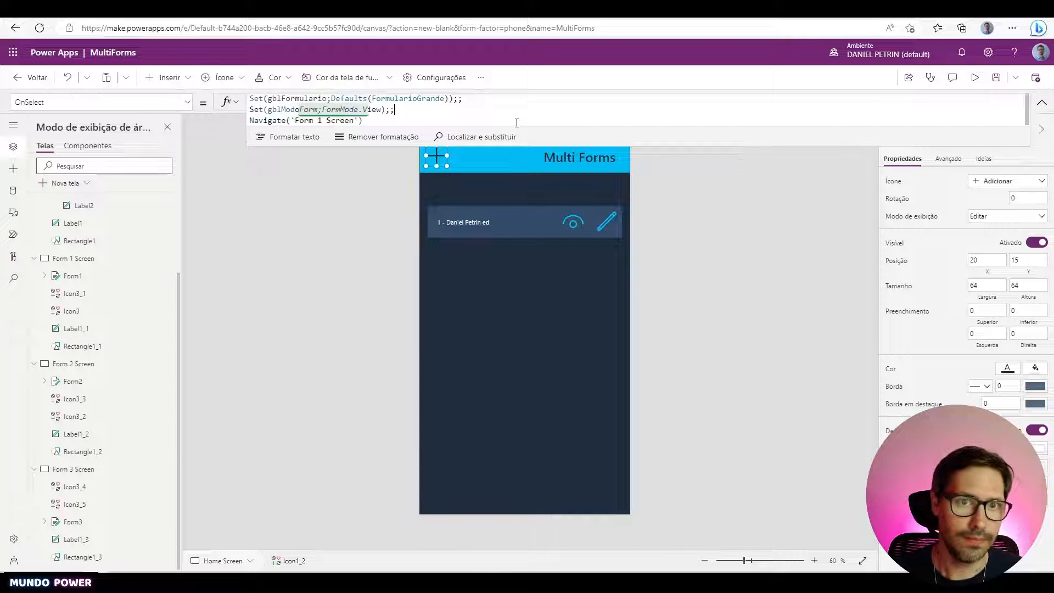
{"action": "double_click", "coordinate": [373, 110]}
{"action": "type", "text": "Edit"}
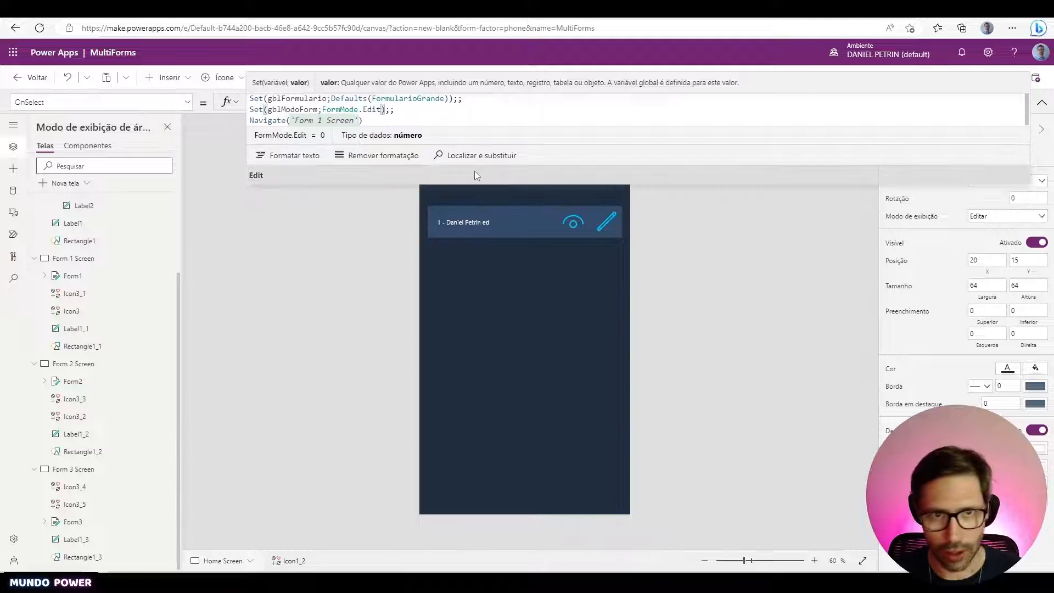
{"action": "left_click", "coordinate": [726, 276]}
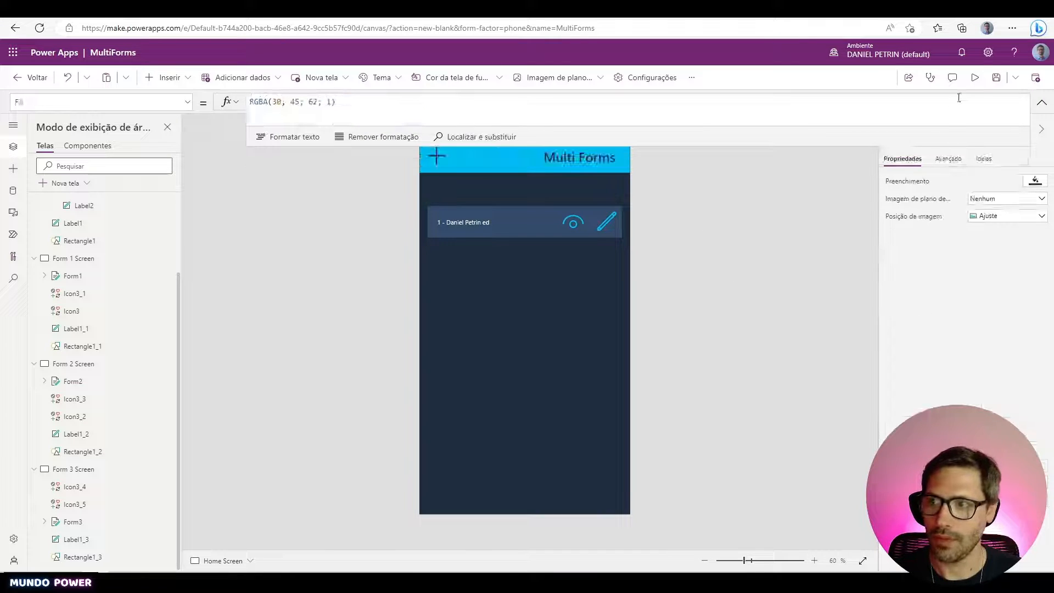
- Preview the app, open a record from the gallery in view mode, then close the preview
{"action": "left_click", "coordinate": [975, 78]}
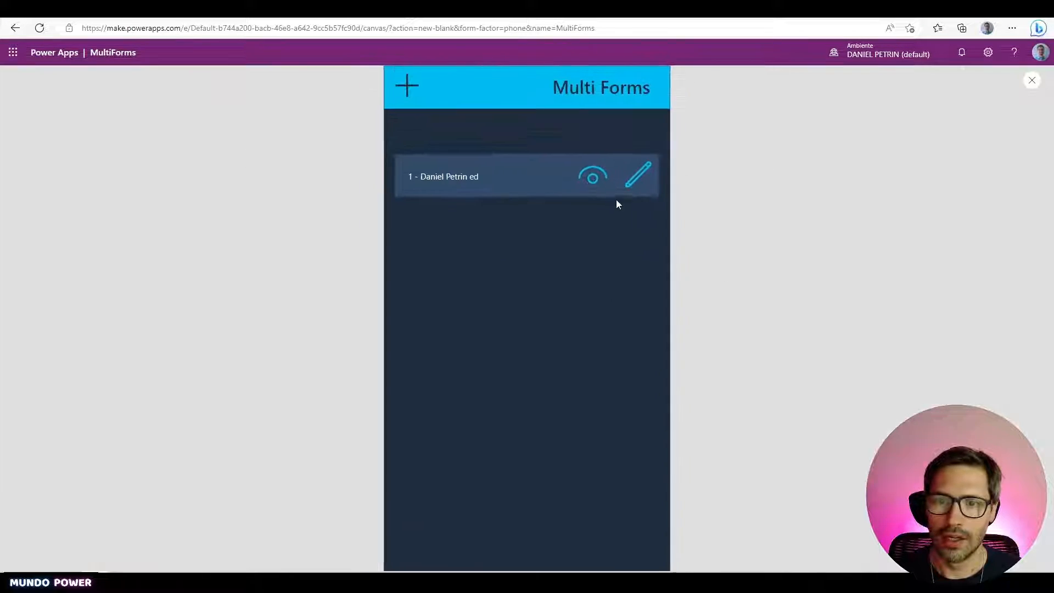
{"action": "left_click", "coordinate": [591, 182]}
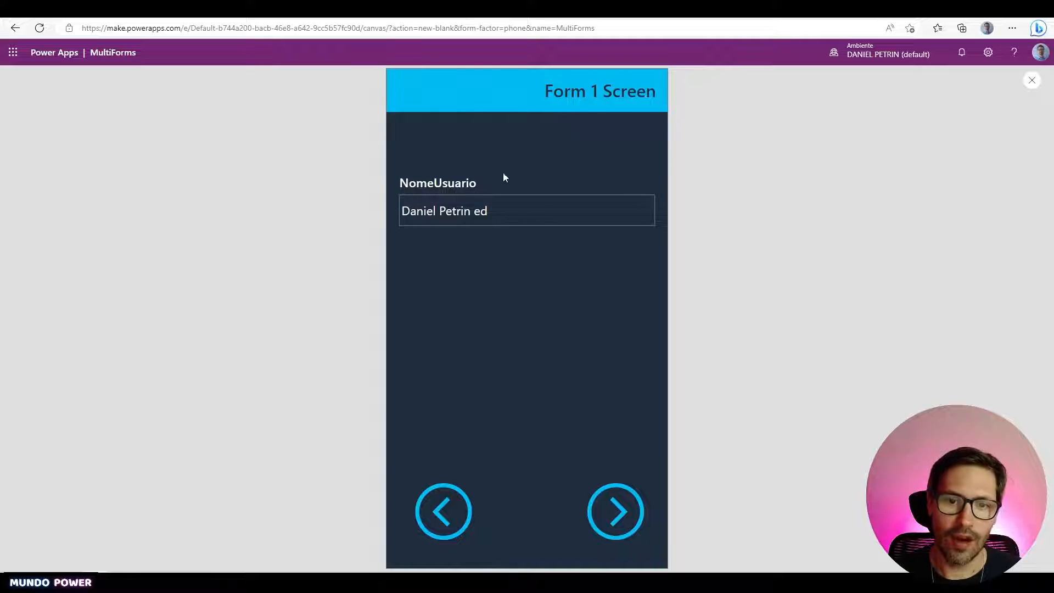
{"action": "key", "text": "Escape"}
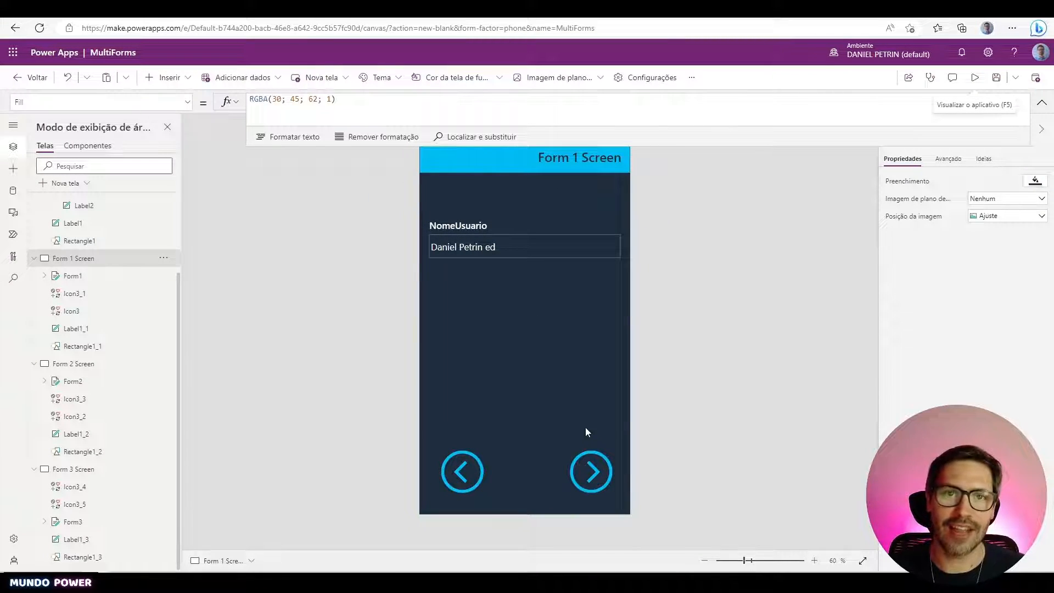
- Replace Form1's DefaultMode formula FormMode.Edit with gblModoForm
{"action": "left_click", "coordinate": [595, 294]}
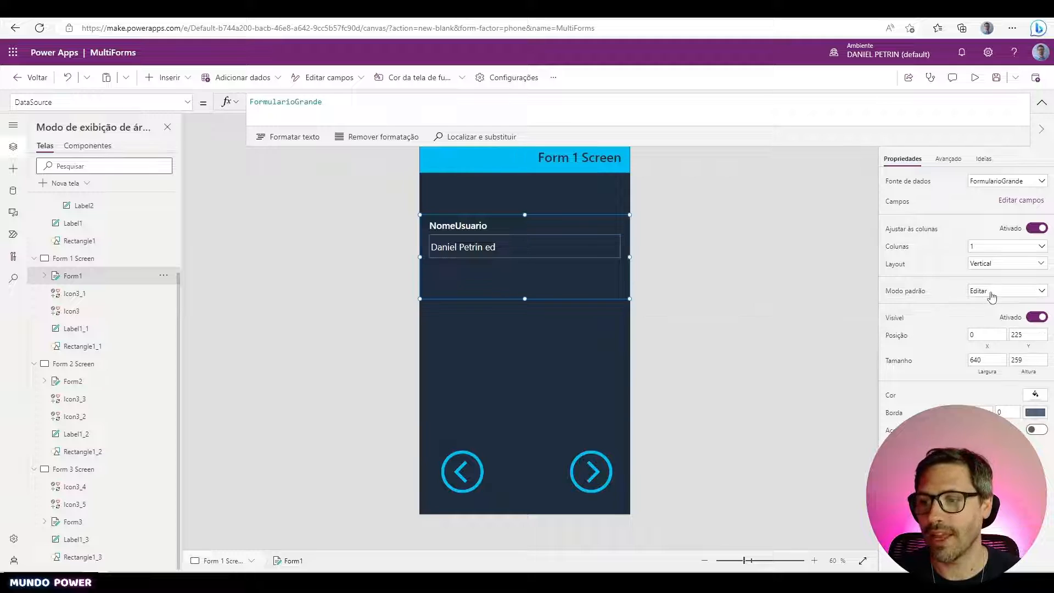
{"action": "left_click", "coordinate": [904, 291]}
{"action": "left_click", "coordinate": [452, 114]}
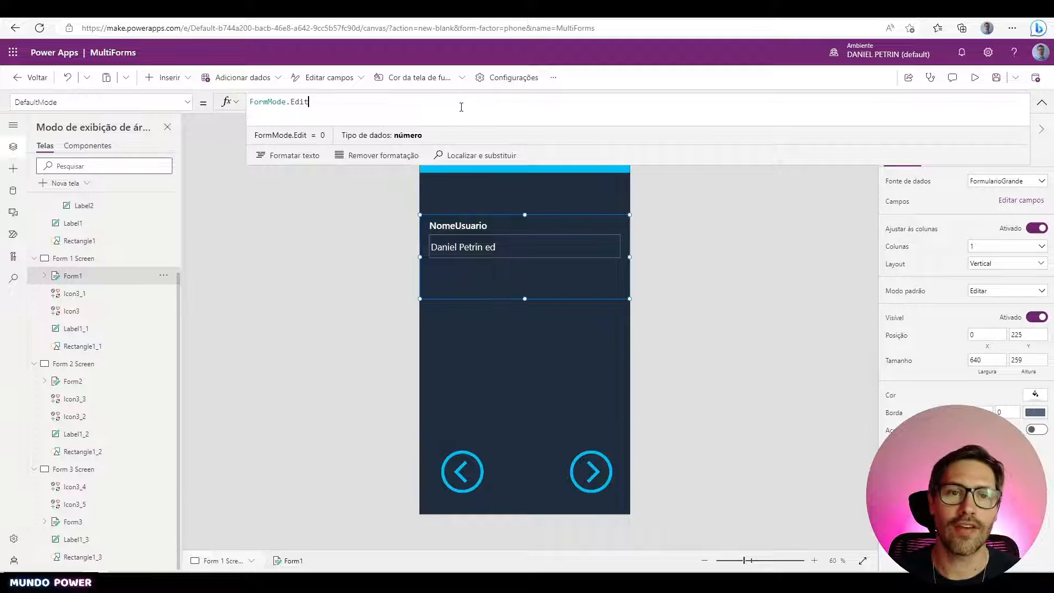
{"action": "key", "text": "ctrl+shift+Left"}
{"action": "key", "text": "ctrl+shift+Left"}
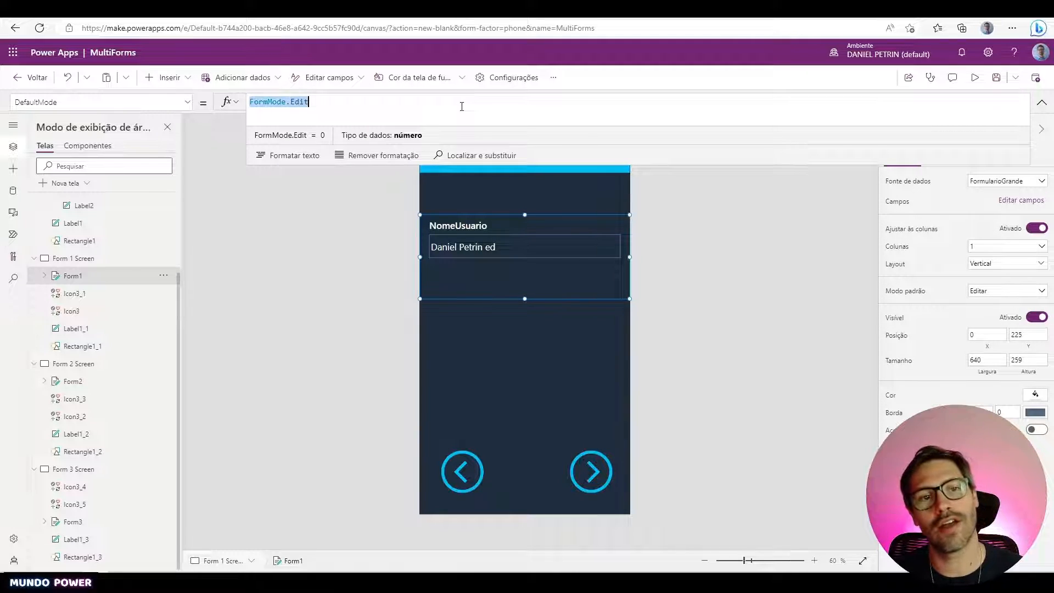
{"action": "key", "text": "ctrl+v"}
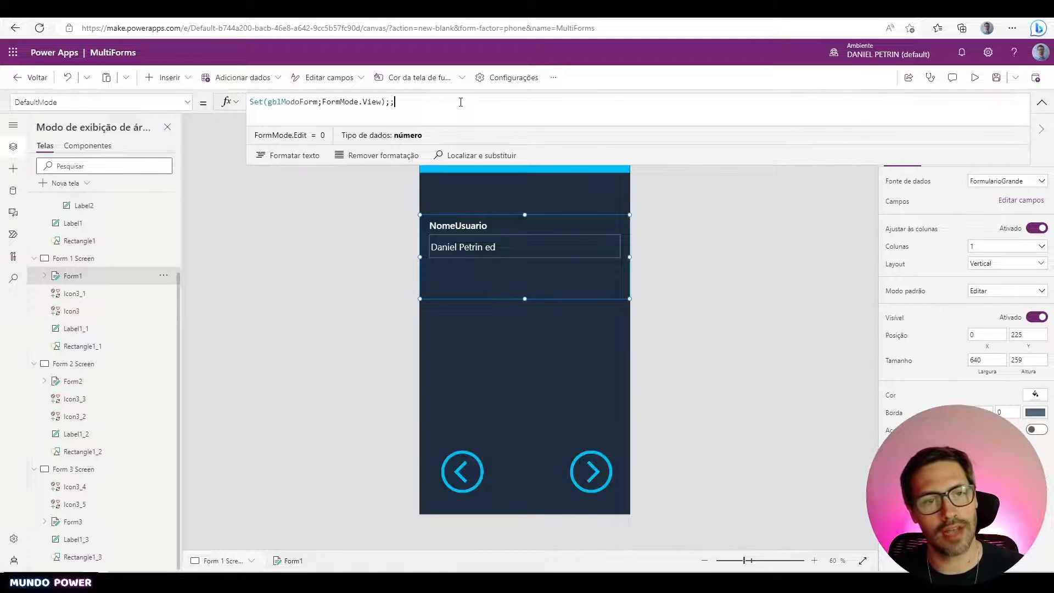
{"action": "key", "text": "shift+Left"}
{"action": "key", "text": "shift+Left"}
{"action": "key", "text": "shift+Left"}
{"action": "key", "text": "shift+Left"}
{"action": "key", "text": "shift+Left"}
{"action": "key", "text": "shift+Left"}
{"action": "key", "text": "shift+Left"}
{"action": "key", "text": "shift+Left"}
{"action": "key", "text": "shift+Left"}
{"action": "key", "text": "shift+Left"}
{"action": "key", "text": "shift+Left"}
{"action": "key", "text": "shift+Left"}
{"action": "key", "text": "shift+Left"}
{"action": "key", "text": "shift+Left"}
{"action": "key", "text": "shift+Left"}
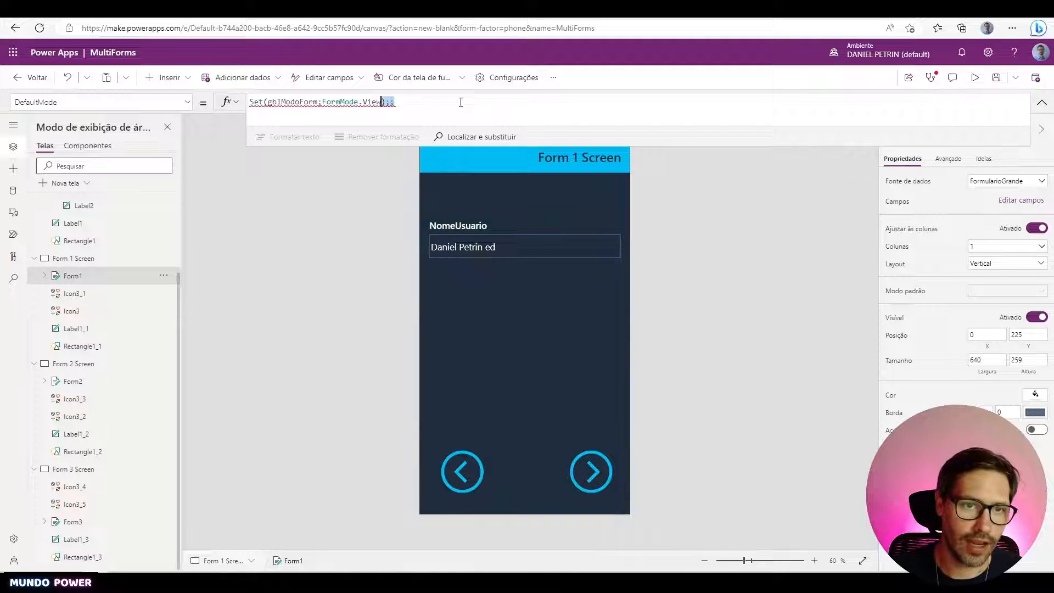
{"action": "key", "text": "shift+Left"}
{"action": "key", "text": "shift+Left"}
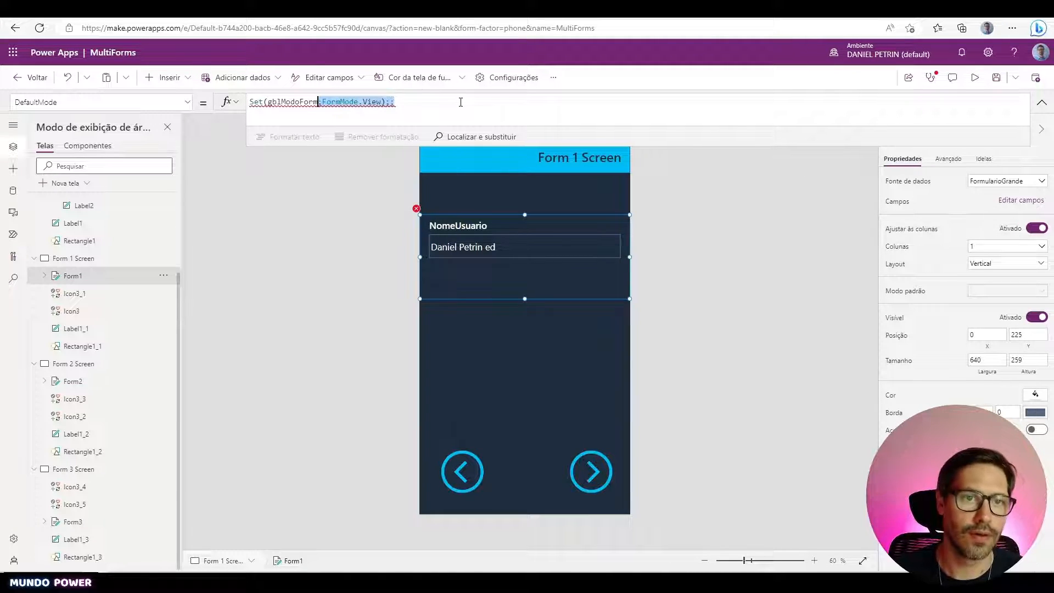
{"action": "key", "text": "BackSpace"}
{"action": "key", "text": "Home"}
{"action": "key", "text": "Delete"}
{"action": "key", "text": "Delete"}
{"action": "key", "text": "Delete"}
{"action": "key", "text": "Delete"}
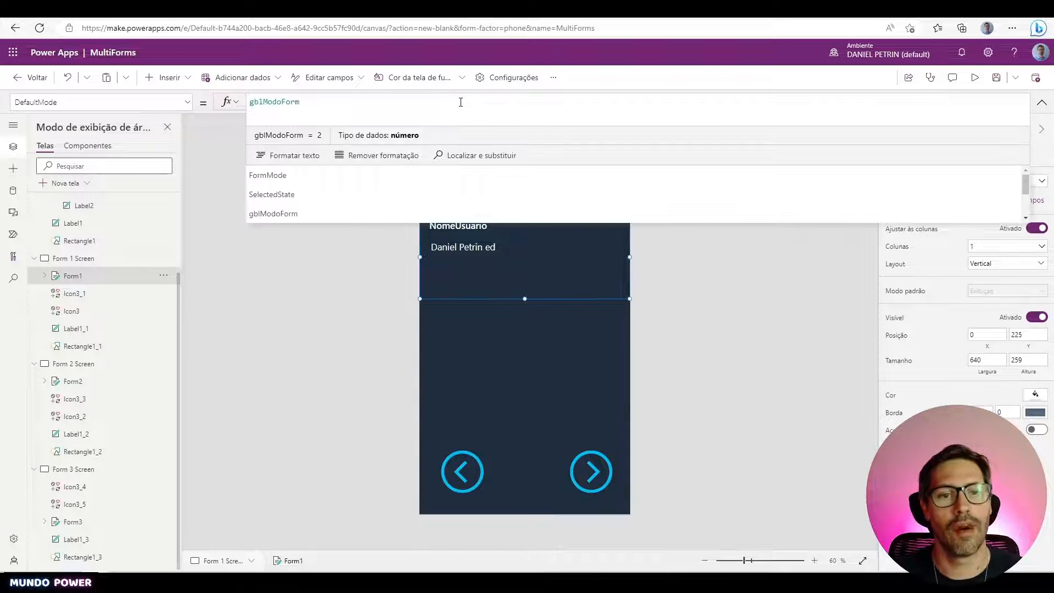
{"action": "left_click", "coordinate": [469, 103]}
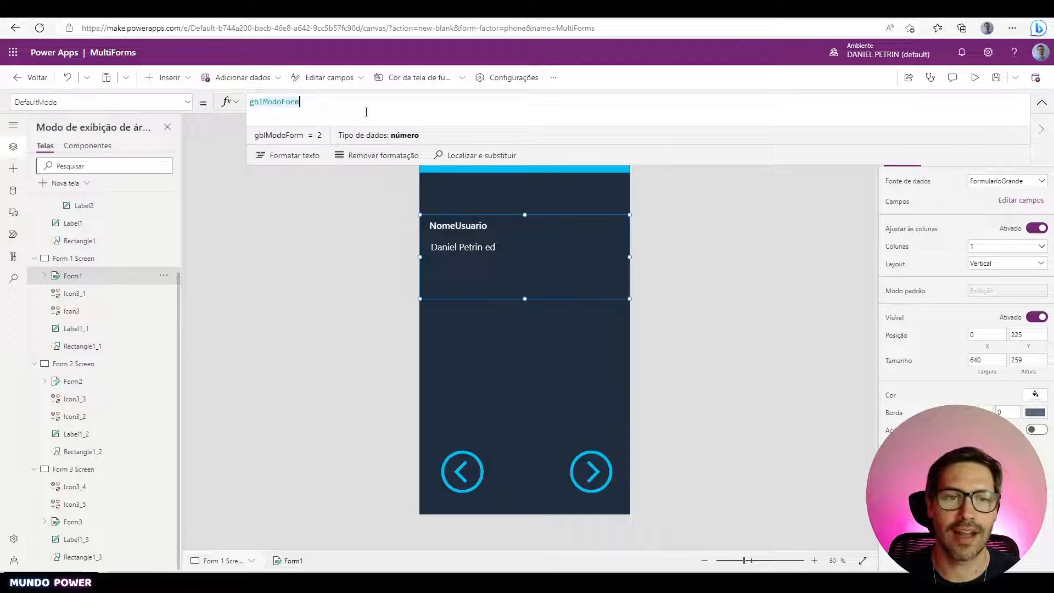
{"action": "key", "text": "ctrl+a"}
{"action": "key", "text": "ctrl+c"}
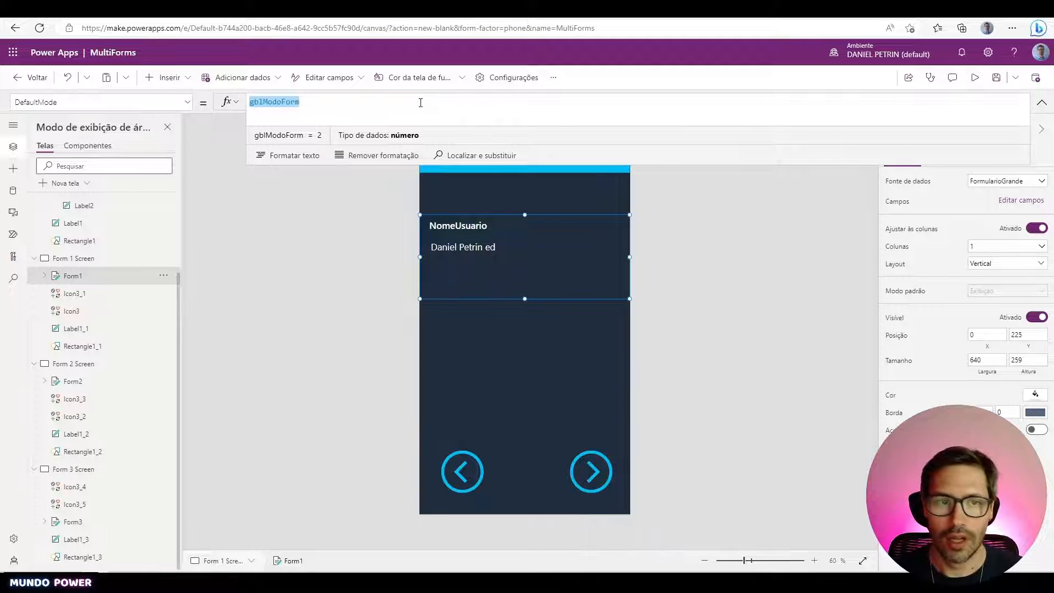
- Briefly test the preview, then set Form2's DefaultMode to gblModoForm
{"action": "left_click", "coordinate": [975, 78]}
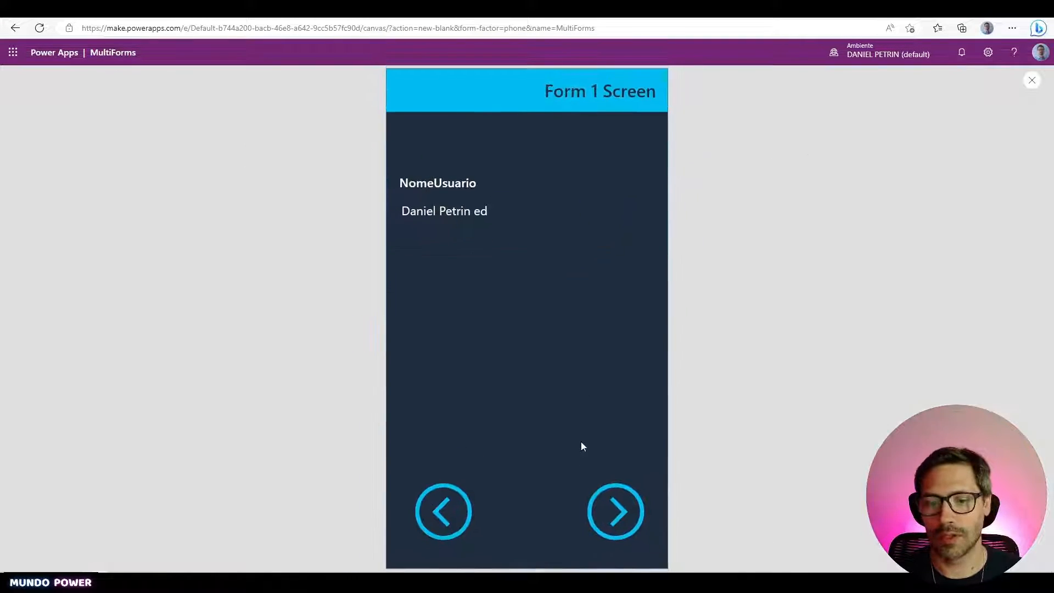
{"action": "left_click", "coordinate": [616, 511]}
{"action": "key", "text": "Escape"}
{"action": "left_click", "coordinate": [571, 355]}
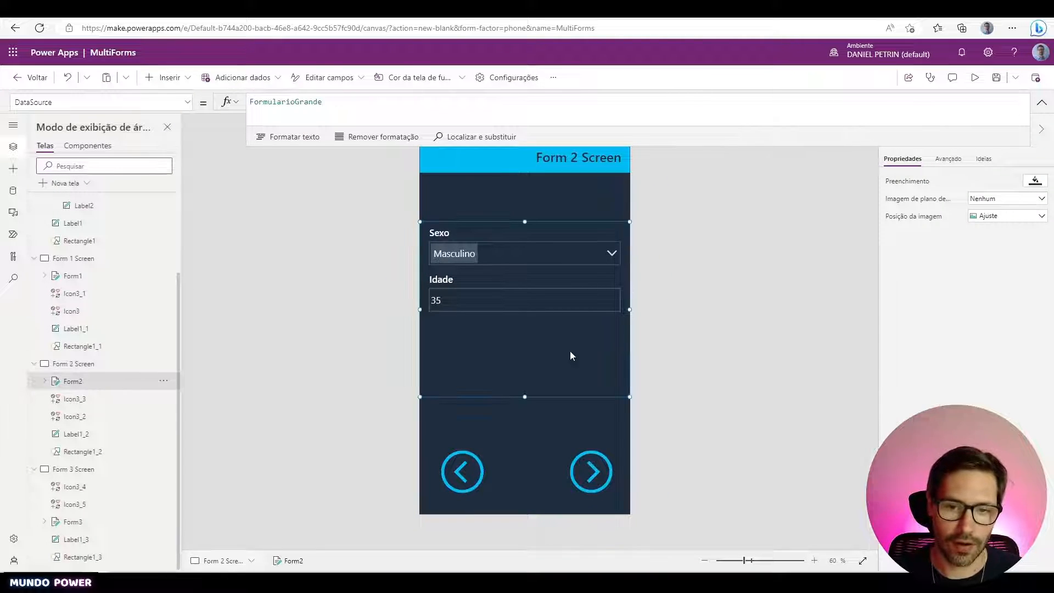
{"action": "left_click", "coordinate": [909, 291]}
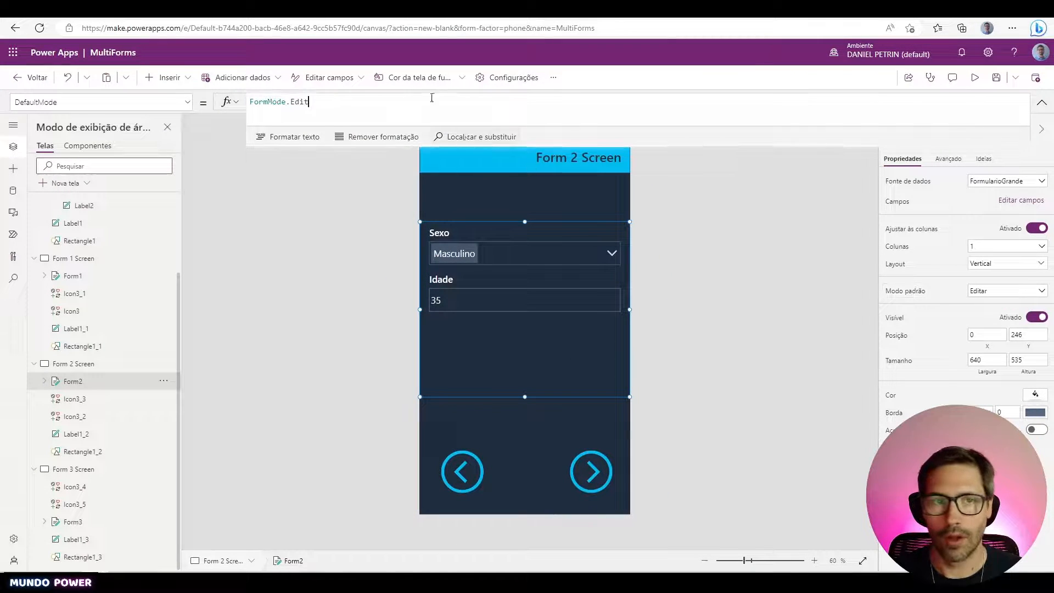
{"action": "key", "text": "ctrl+shift+Left"}
{"action": "key", "text": "ctrl+shift+Left"}
{"action": "type", "text": "gblModoForm"}
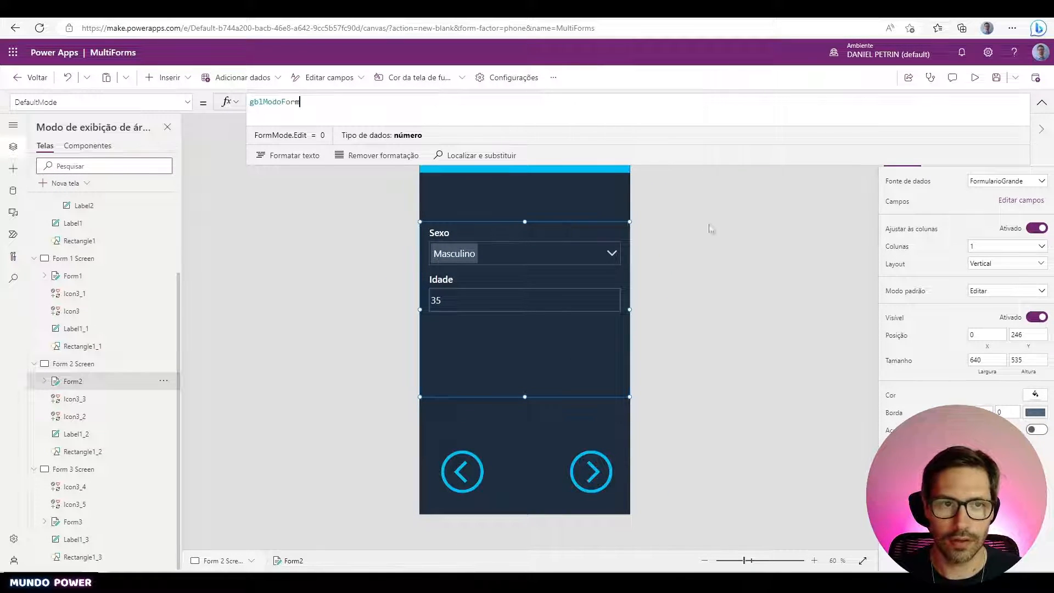
{"action": "left_click", "coordinate": [710, 228]}
- Set Form3's DefaultMode on Form 3 Screen to gblModoForm as well
{"action": "left_click", "coordinate": [590, 471], "text": "alt"}
{"action": "left_click", "coordinate": [600, 349]}
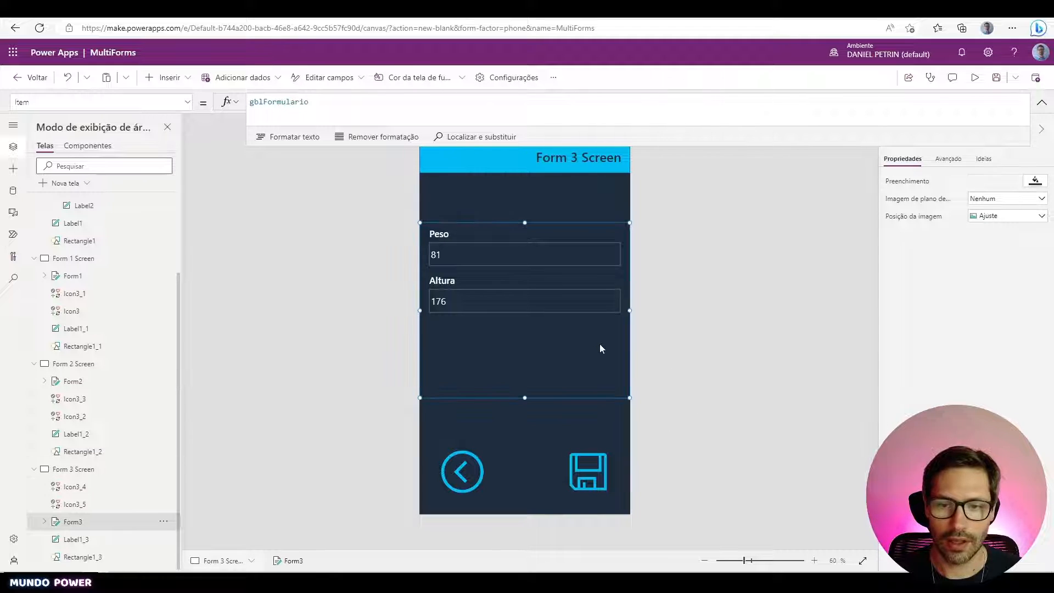
{"action": "left_click", "coordinate": [909, 292]}
{"action": "left_click", "coordinate": [492, 111]}
{"action": "key", "text": "ctrl+shift+Left"}
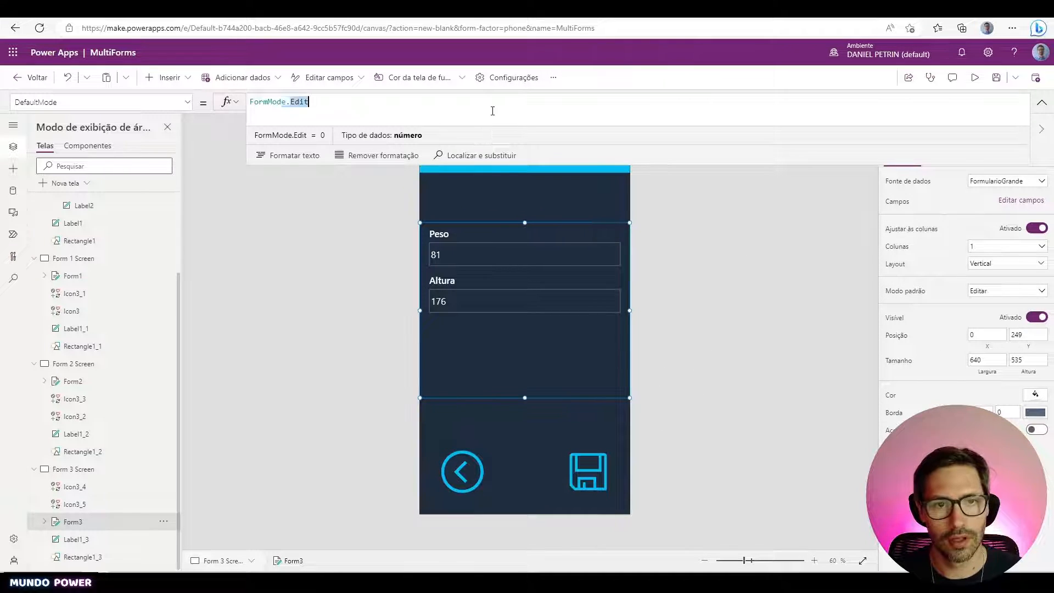
{"action": "key", "text": "ctrl+shift+Left"}
{"action": "key", "text": "ctrl+v"}
{"action": "left_click", "coordinate": [727, 276]}
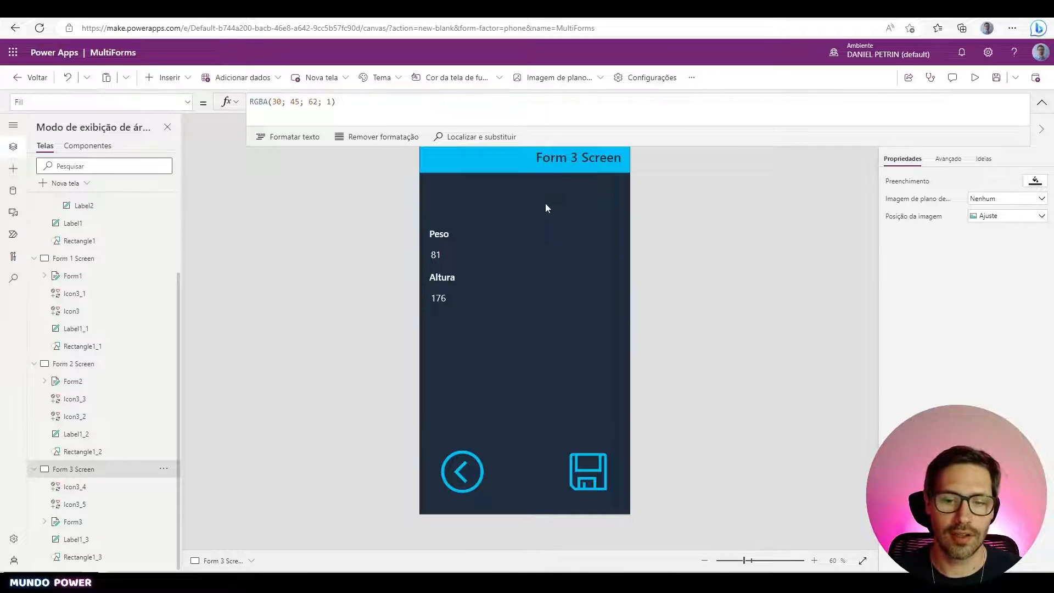
- Set the Form 3 save icon's Visible formula to gblModoForm <> FormMode.View, then preview
{"action": "left_click", "coordinate": [585, 470]}
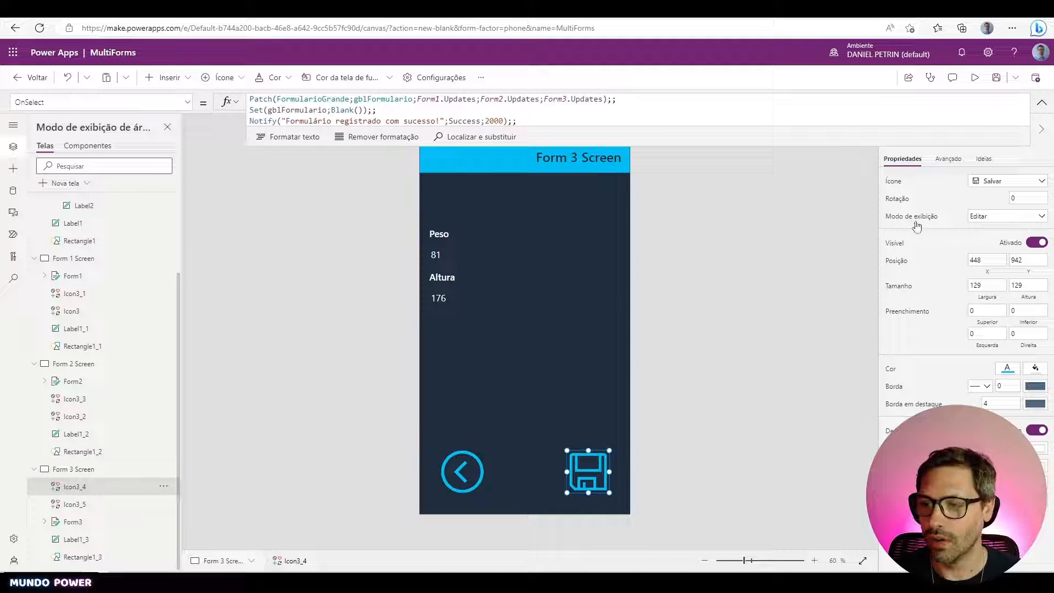
{"action": "left_click", "coordinate": [894, 244]}
{"action": "left_click", "coordinate": [388, 106]}
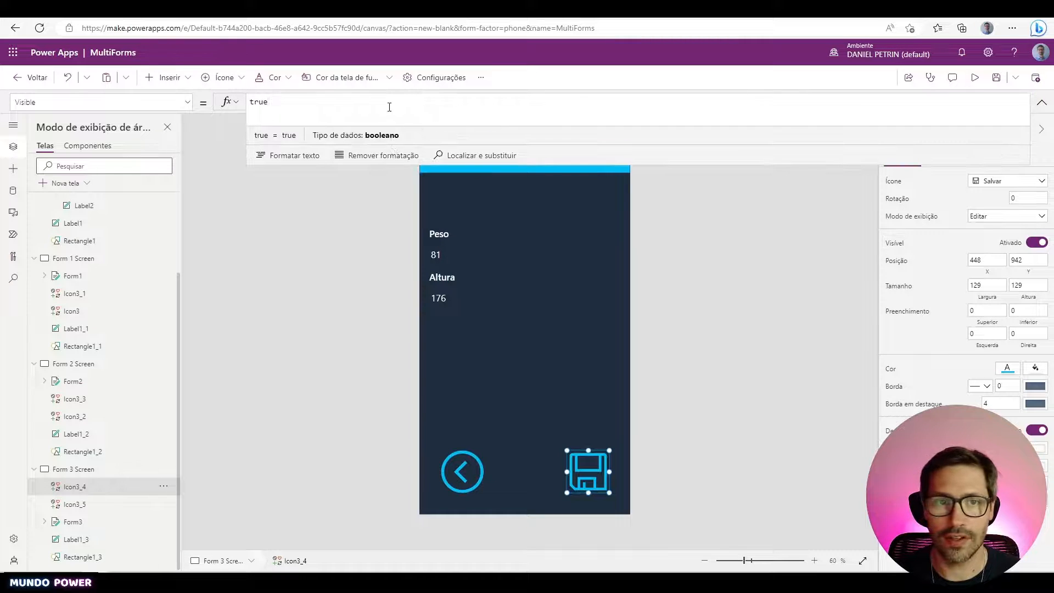
{"action": "key", "text": "ctrl+a"}
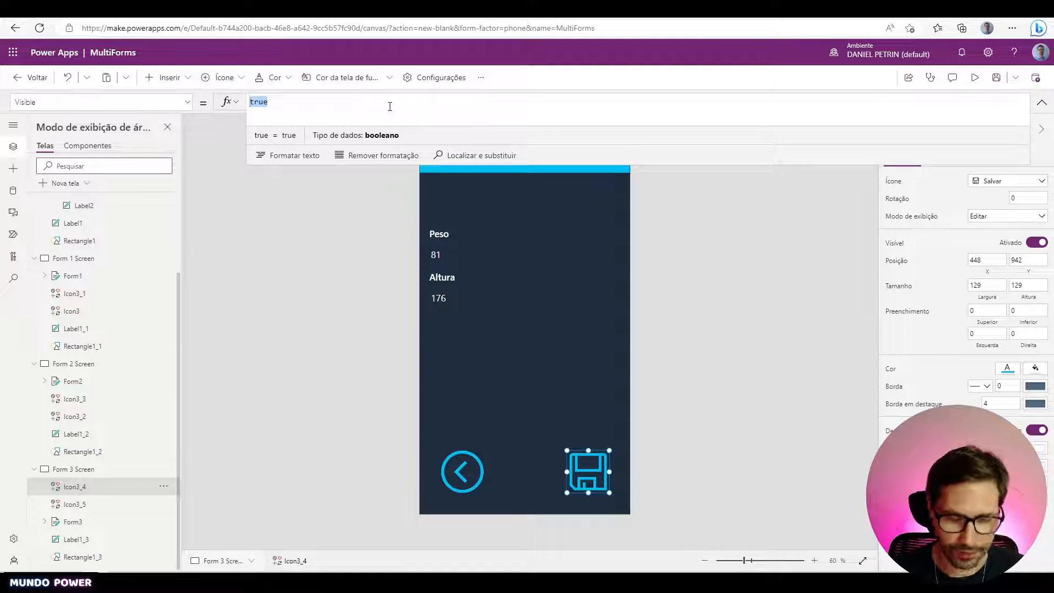
{"action": "type", "text": "gblModoForm"}
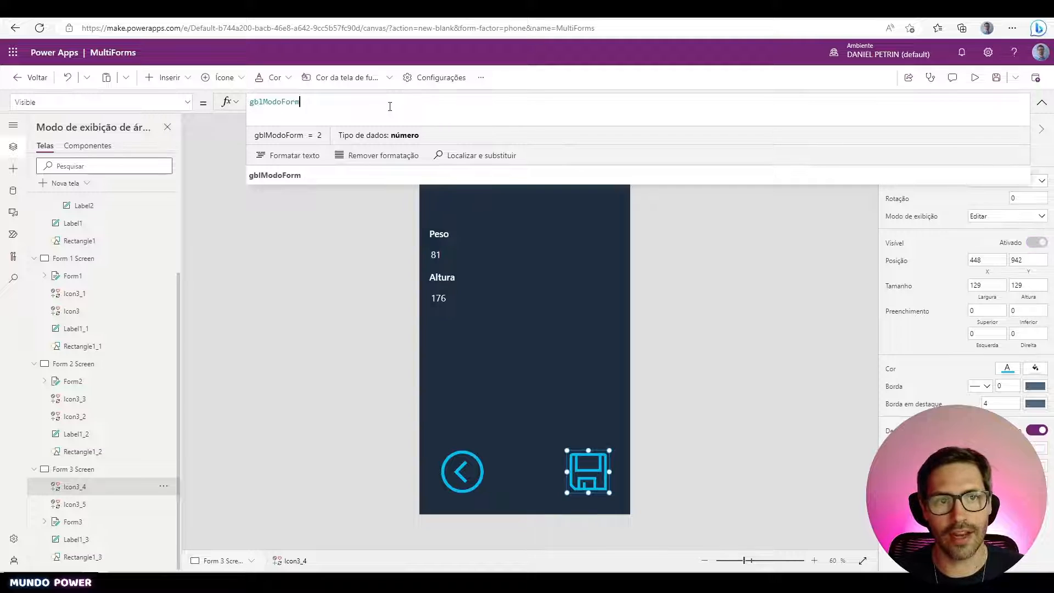
{"action": "type", "text": " = Form"}
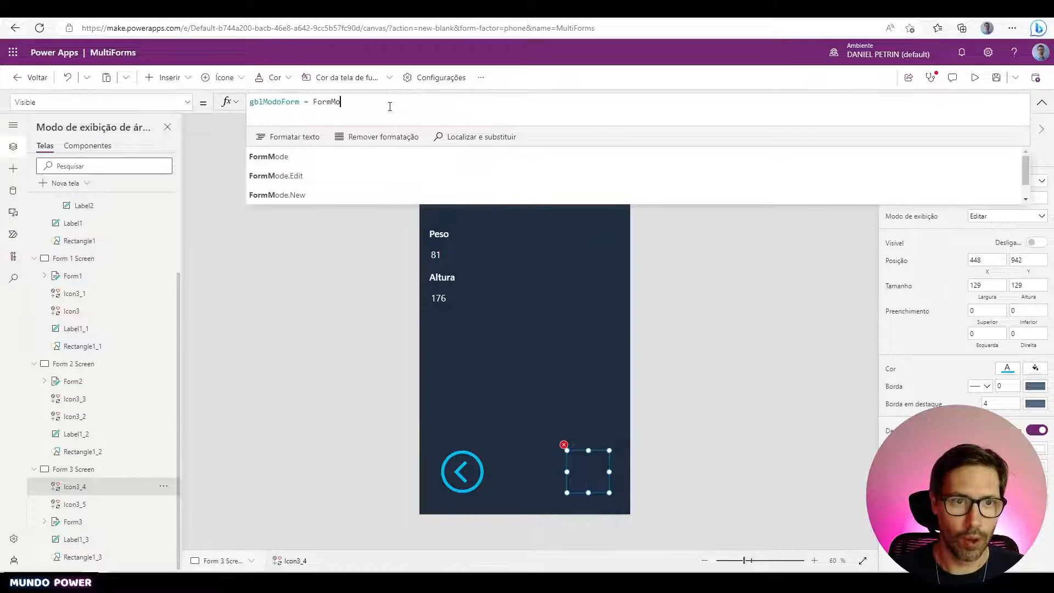
{"action": "type", "text": "Mo"}
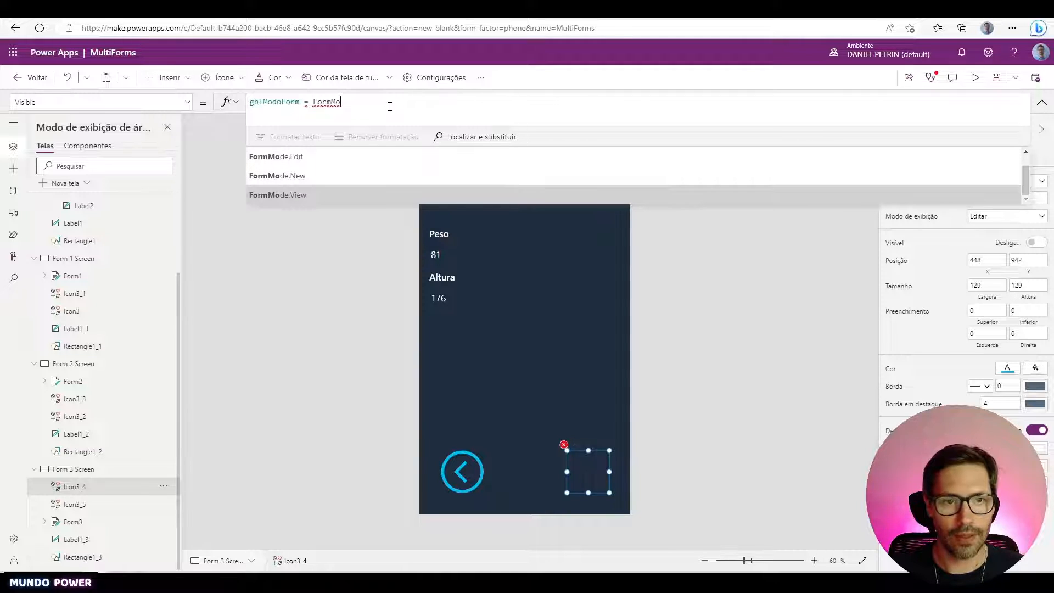
{"action": "key", "text": "Return"}
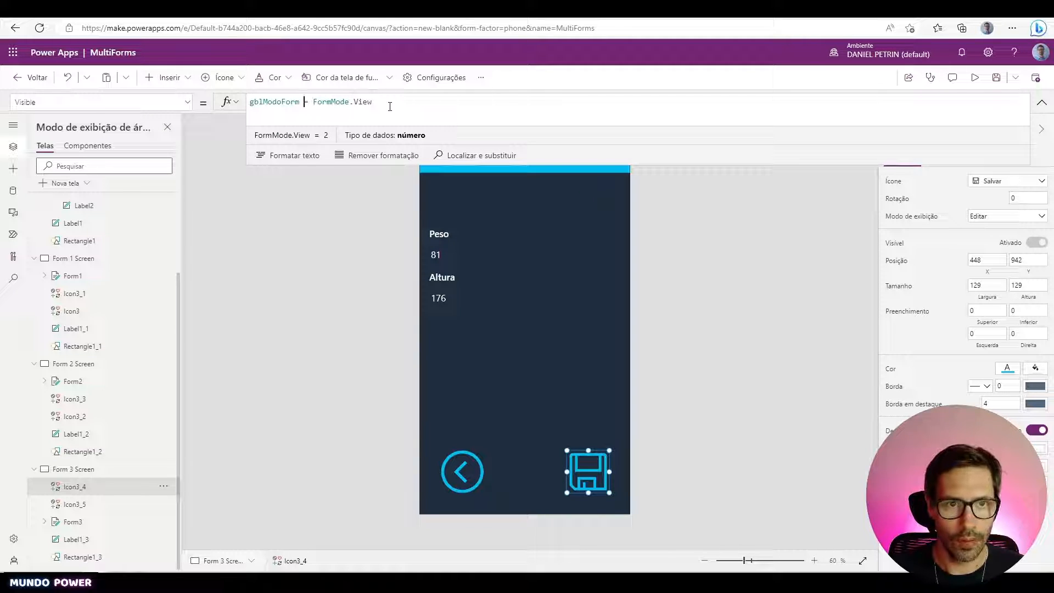
{"action": "key", "text": "Delete"}
{"action": "type", "text": "<>"}
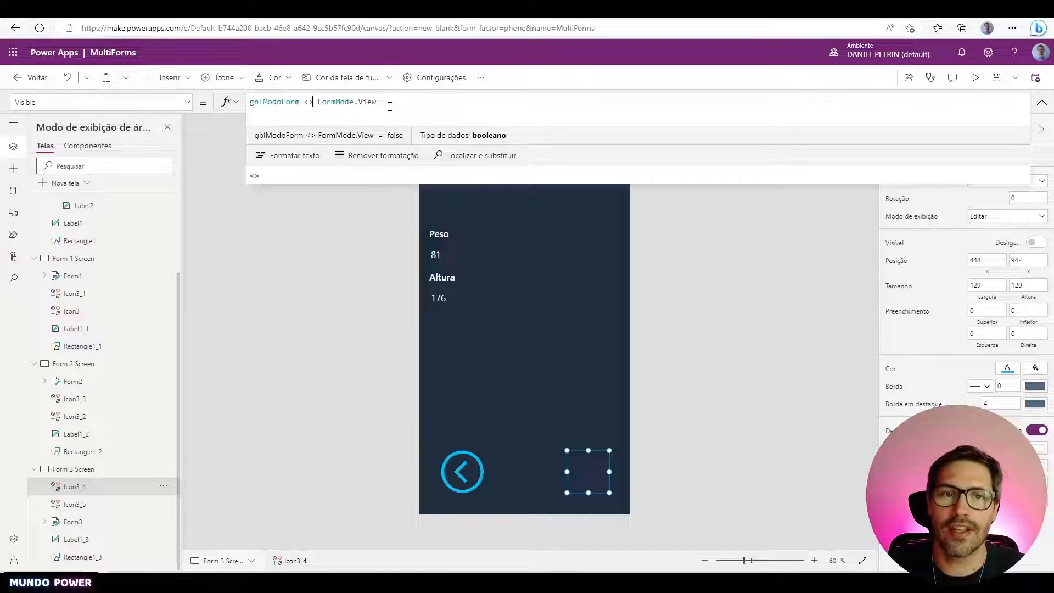
{"action": "key", "text": "End"}
{"action": "key", "text": "shift+Home"}
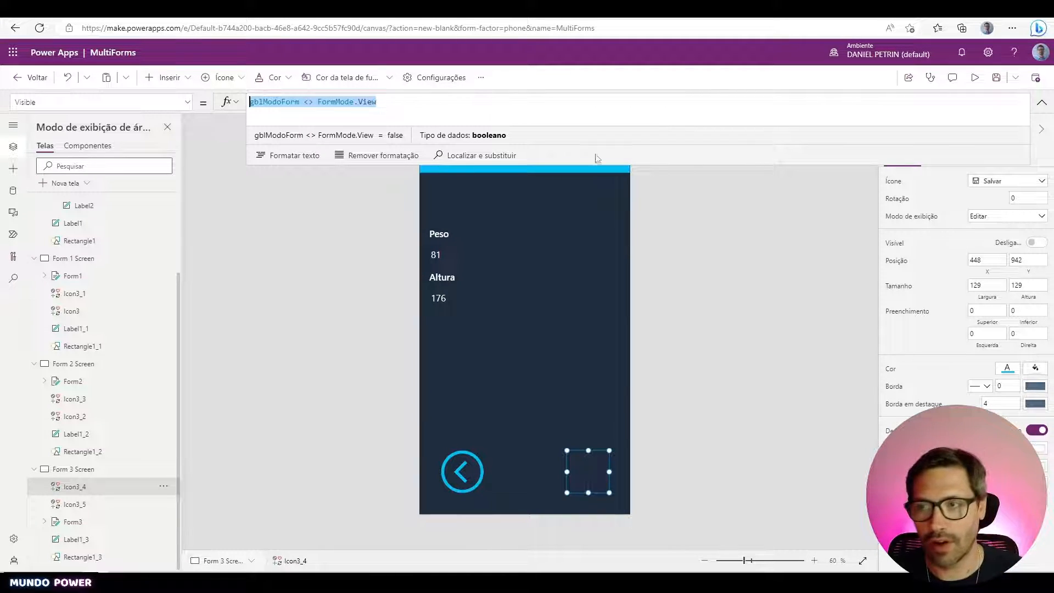
{"action": "left_click", "coordinate": [976, 77]}
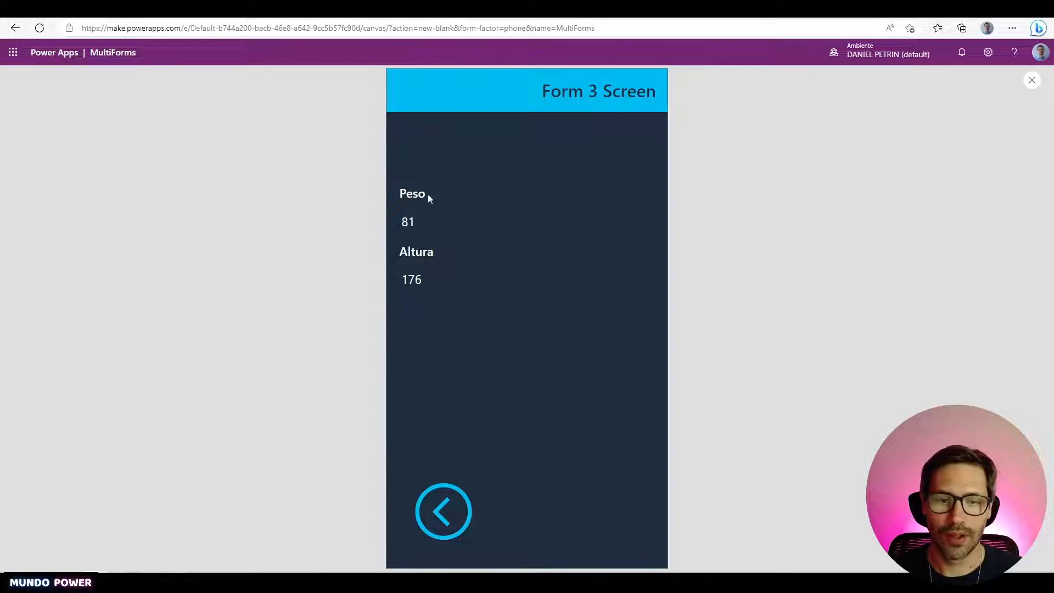
- Step back and forward through the form screens in preview, then exit the preview
{"action": "left_click", "coordinate": [443, 523]}
{"action": "left_click", "coordinate": [444, 523]}
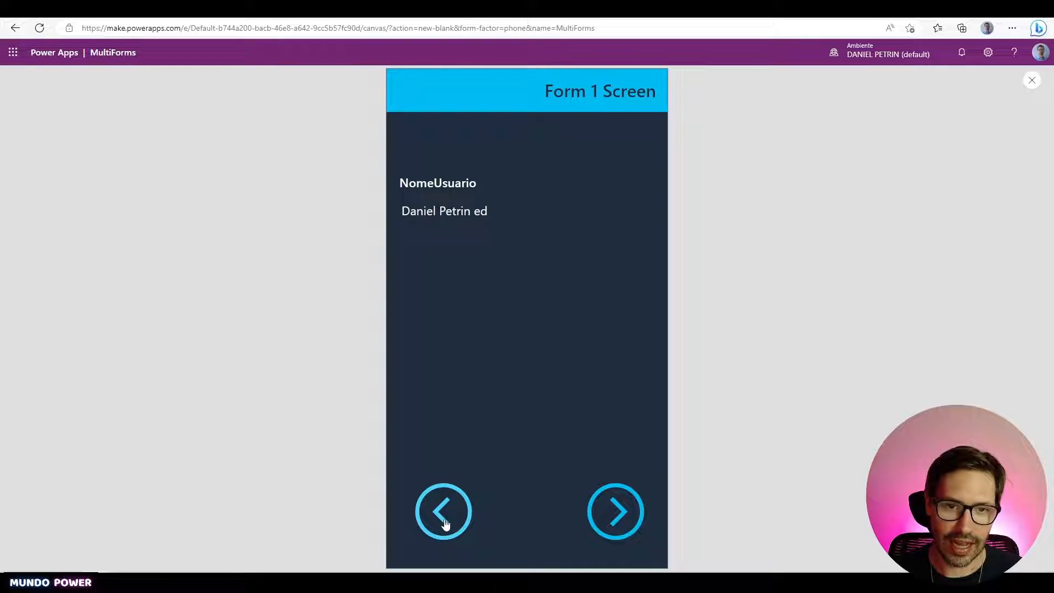
{"action": "left_click", "coordinate": [625, 528]}
{"action": "left_click", "coordinate": [625, 527]}
{"action": "key", "text": "Escape"}
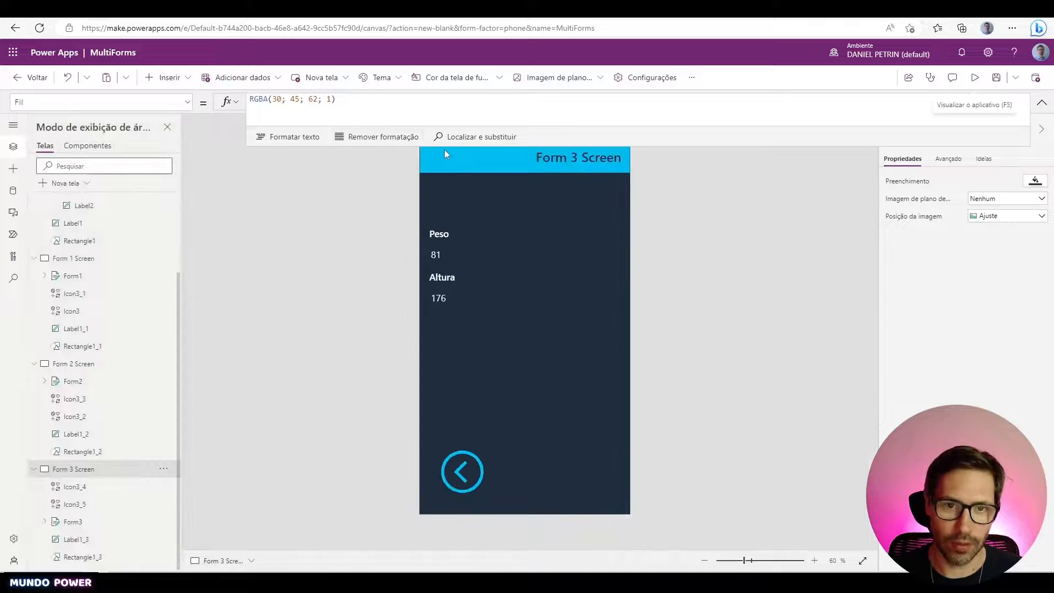
- Reopen the first record from the Multi Forms list, advance to Form 3 and save it
{"action": "left_click", "coordinate": [975, 77]}
{"action": "left_click", "coordinate": [462, 499]}
{"action": "left_click", "coordinate": [462, 499]}
{"action": "left_click", "coordinate": [462, 500]}
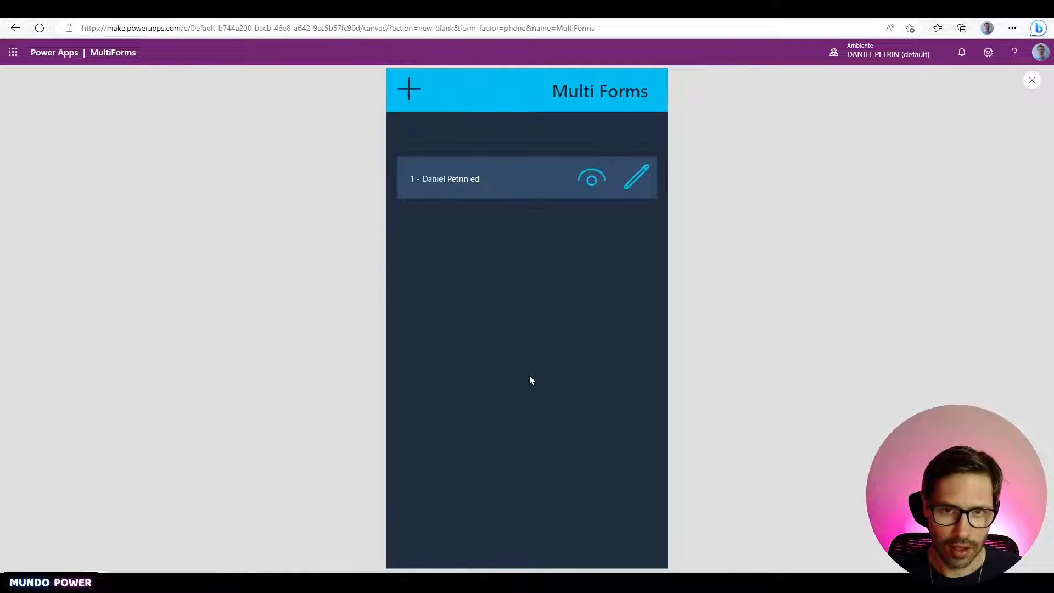
{"action": "left_click", "coordinate": [635, 180]}
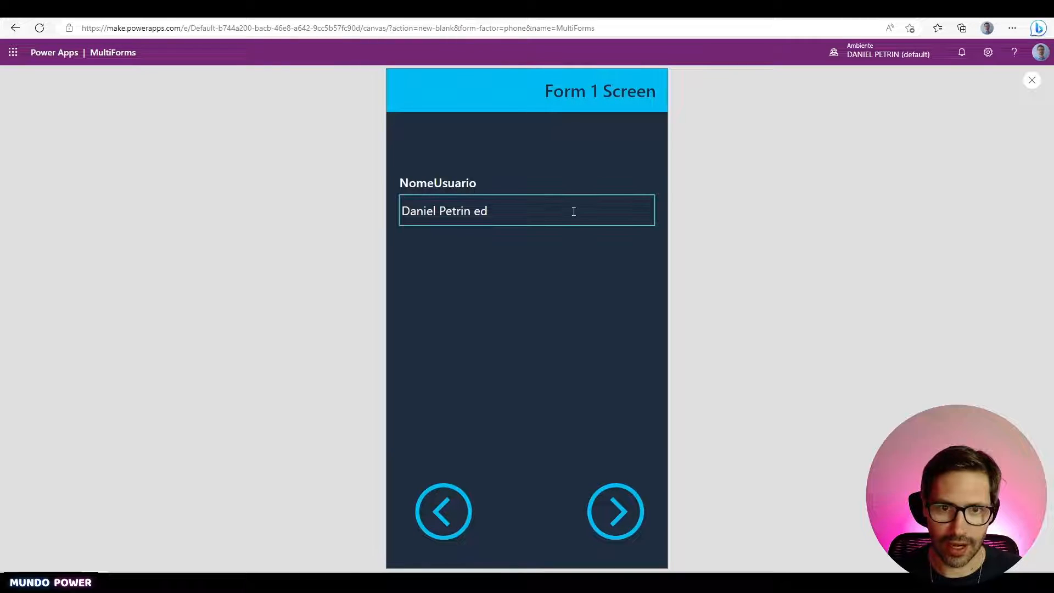
{"action": "left_click", "coordinate": [618, 508]}
{"action": "left_click", "coordinate": [618, 507]}
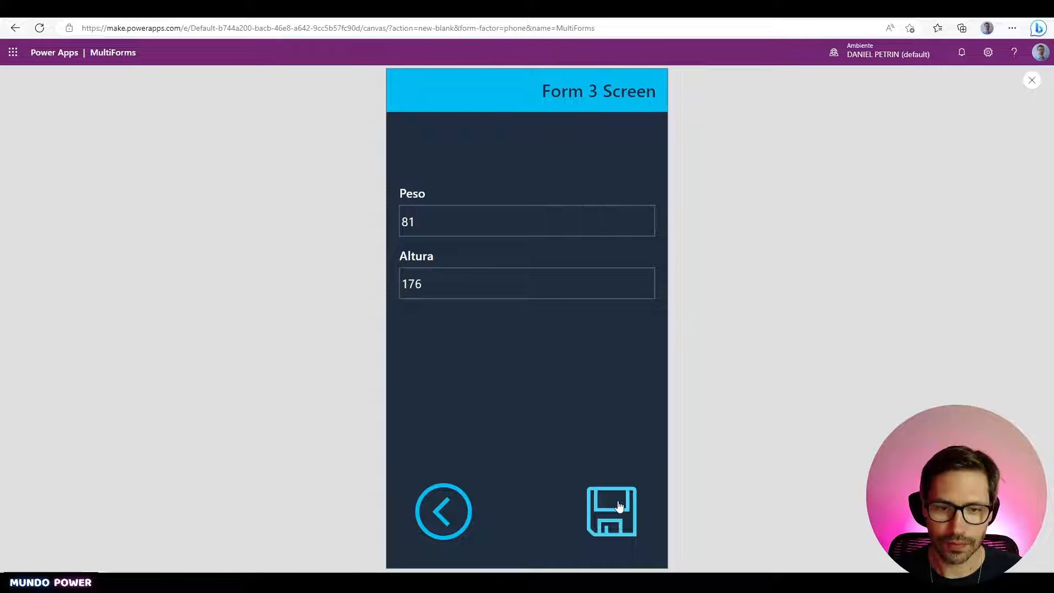
{"action": "left_click", "coordinate": [619, 506]}
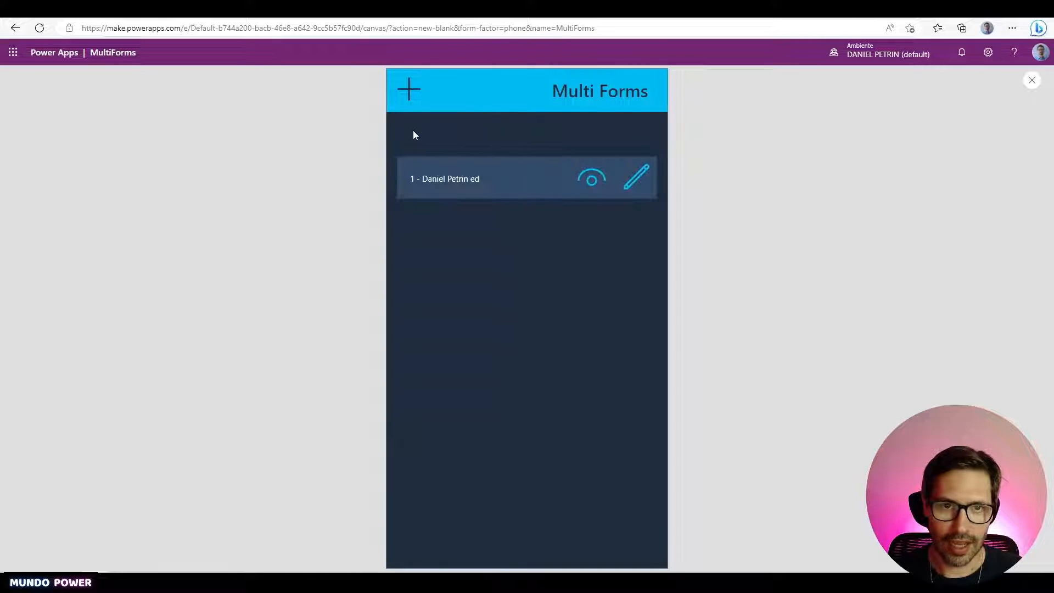
{"action": "left_click", "coordinate": [409, 89]}
- Enter a user name, then choose Masculino for Sexo and 6 for Idade
{"action": "left_click", "coordinate": [508, 217]}
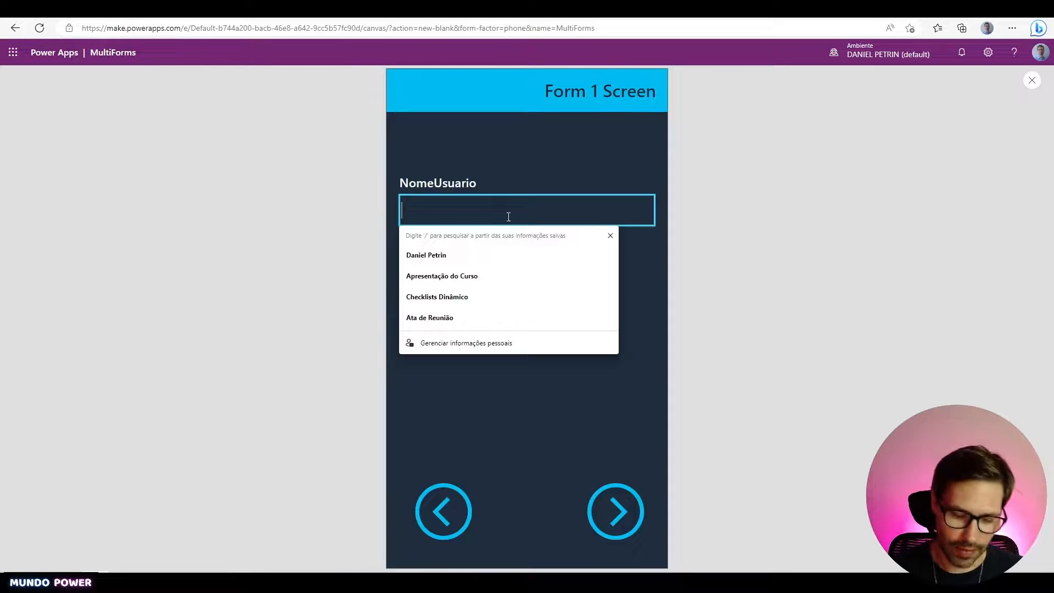
{"action": "type", "text": "Gregório"}
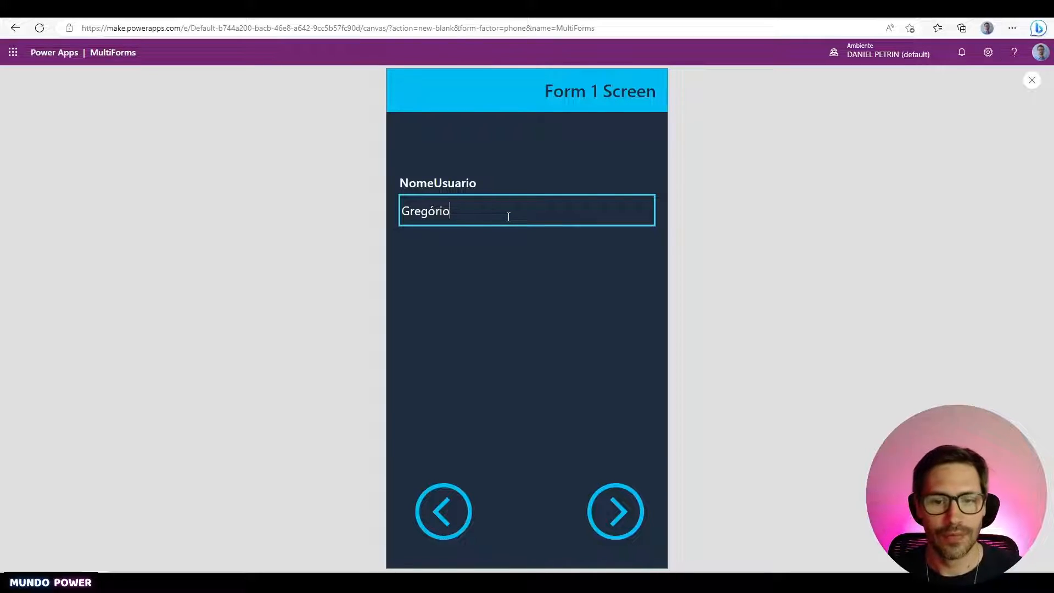
{"action": "left_click", "coordinate": [628, 517]}
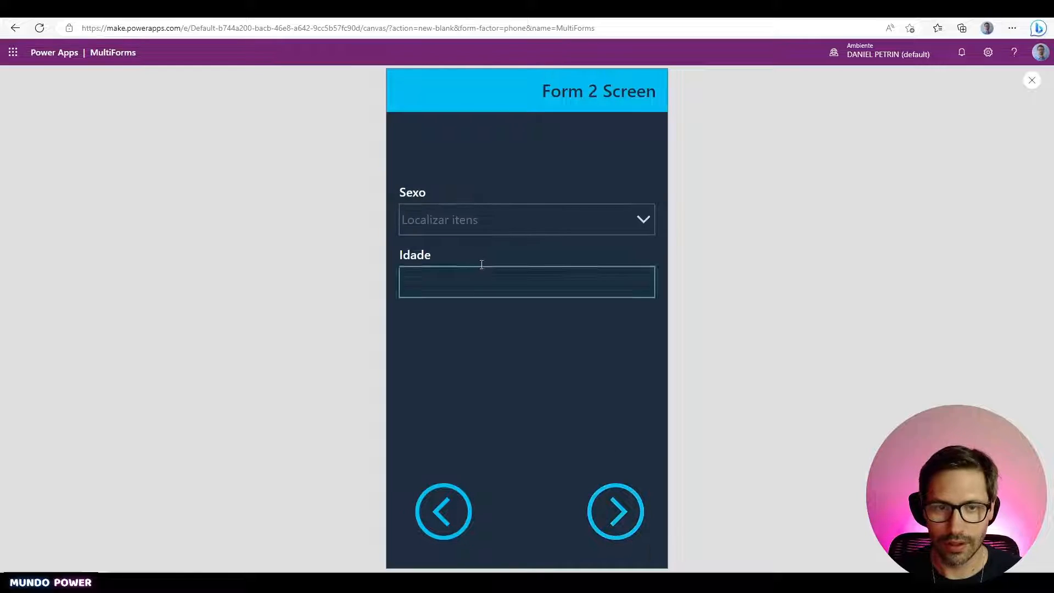
{"action": "left_click", "coordinate": [514, 222]}
{"action": "left_click", "coordinate": [480, 258]}
{"action": "left_click", "coordinate": [493, 279]}
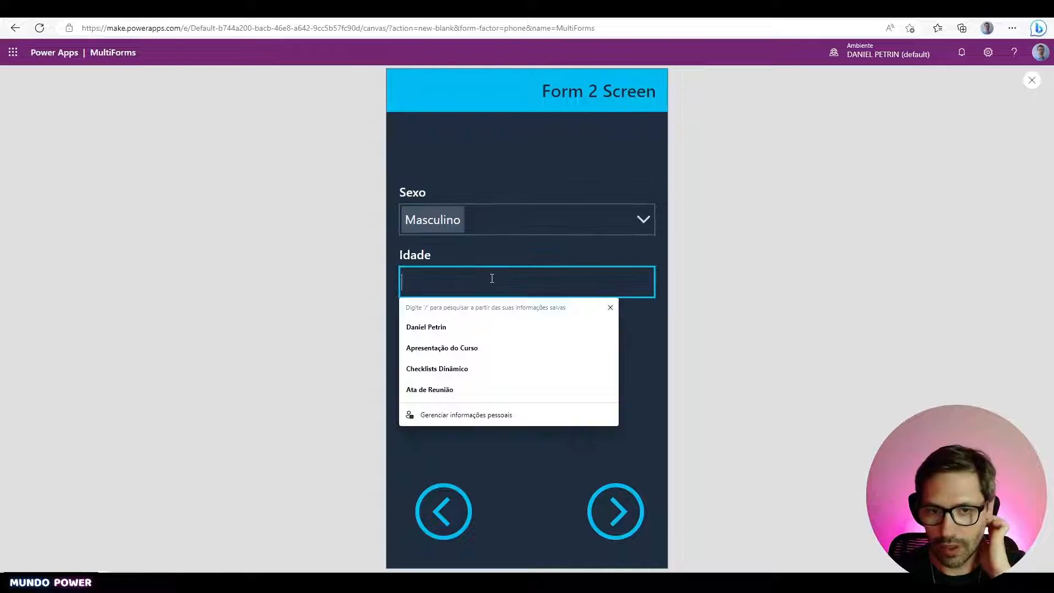
{"action": "type", "text": "7"}
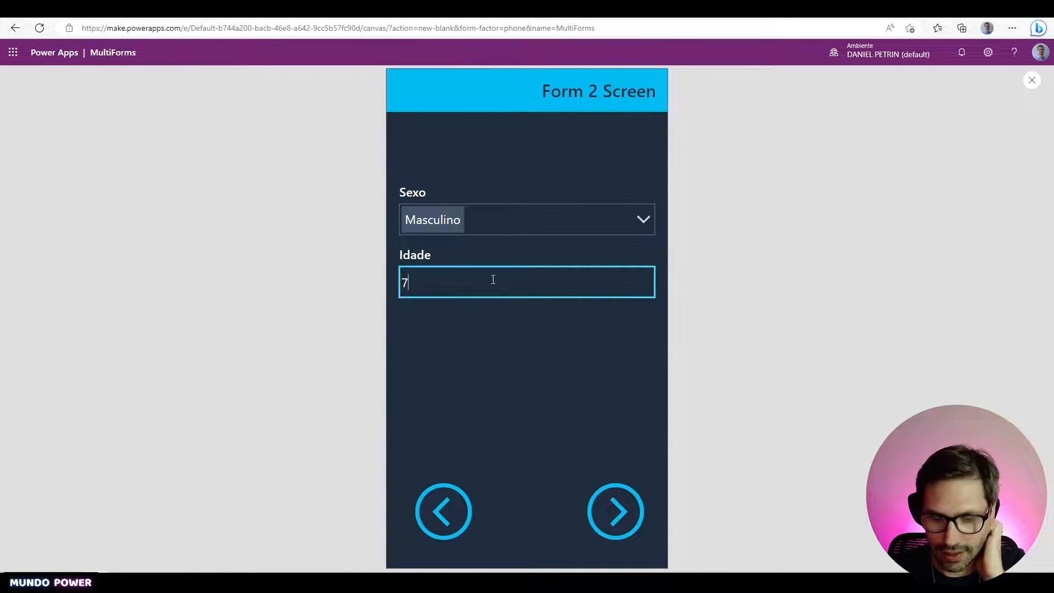
{"action": "key", "text": "BackSpace"}
{"action": "type", "text": "6"}
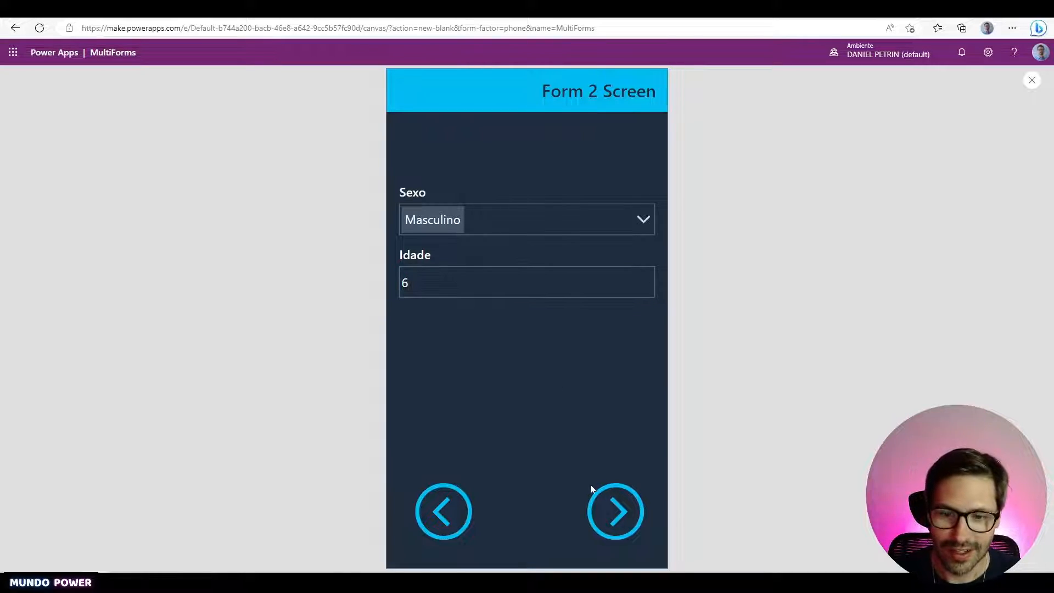
- Enter Peso 40 and Altura 130 on Form 3 Screen and save the record
{"action": "left_click", "coordinate": [615, 505]}
{"action": "left_click", "coordinate": [452, 219]}
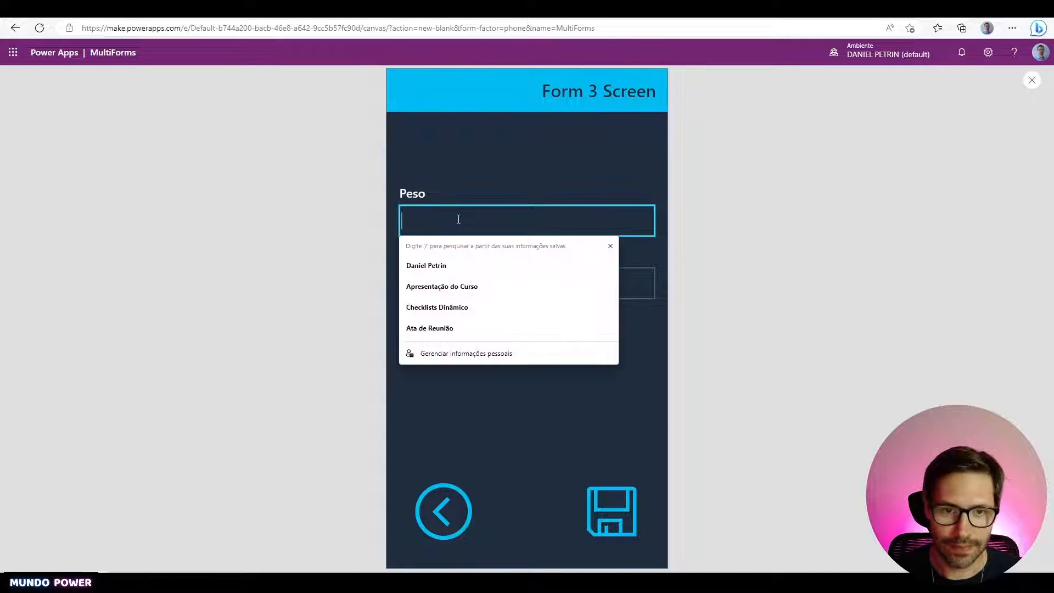
{"action": "type", "text": "40"}
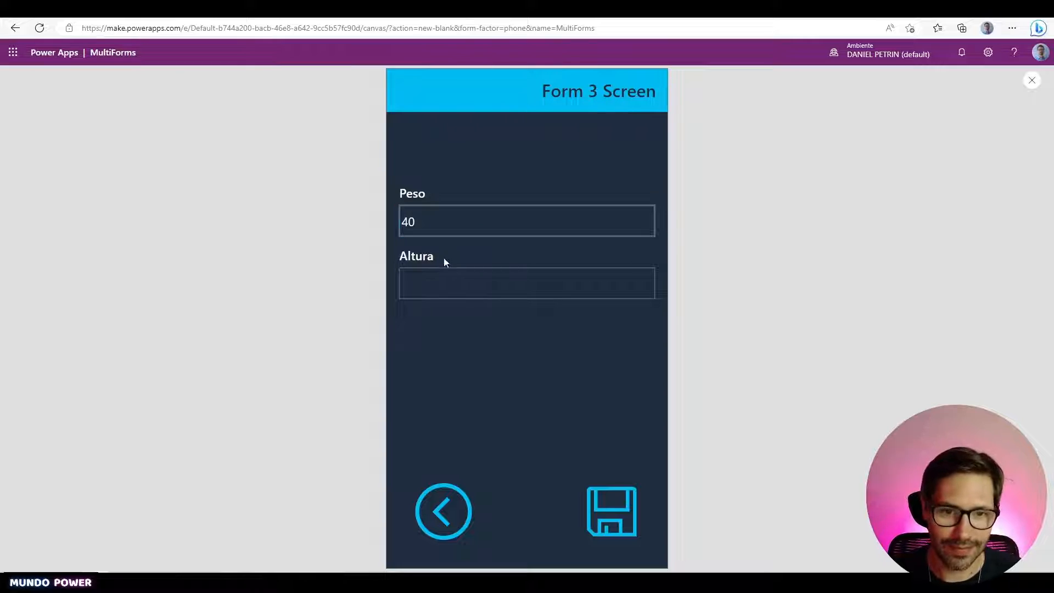
{"action": "left_click", "coordinate": [455, 276]}
{"action": "type", "text": "130"}
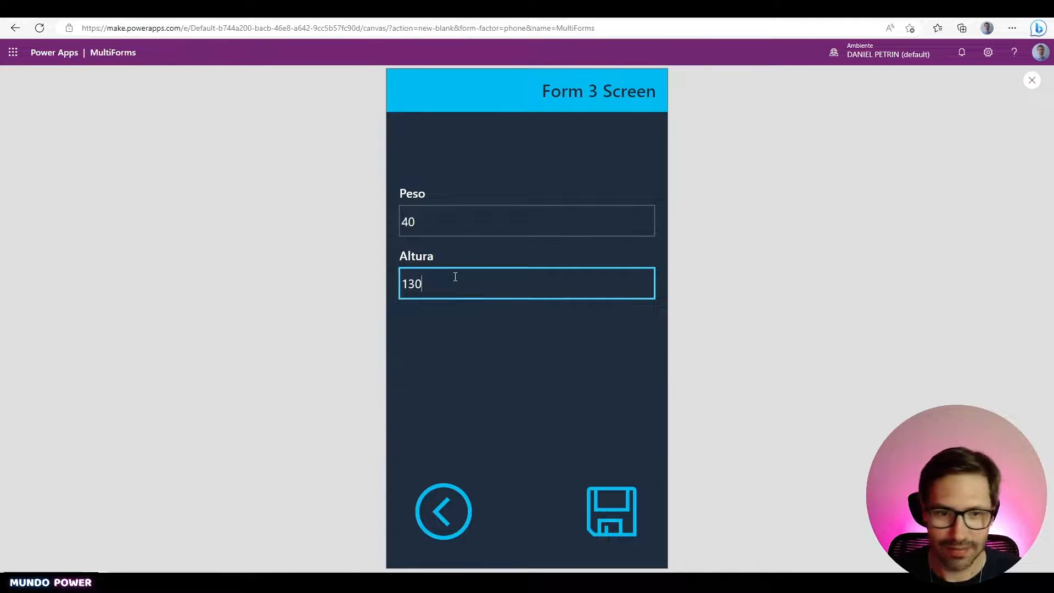
{"action": "left_click", "coordinate": [615, 526]}
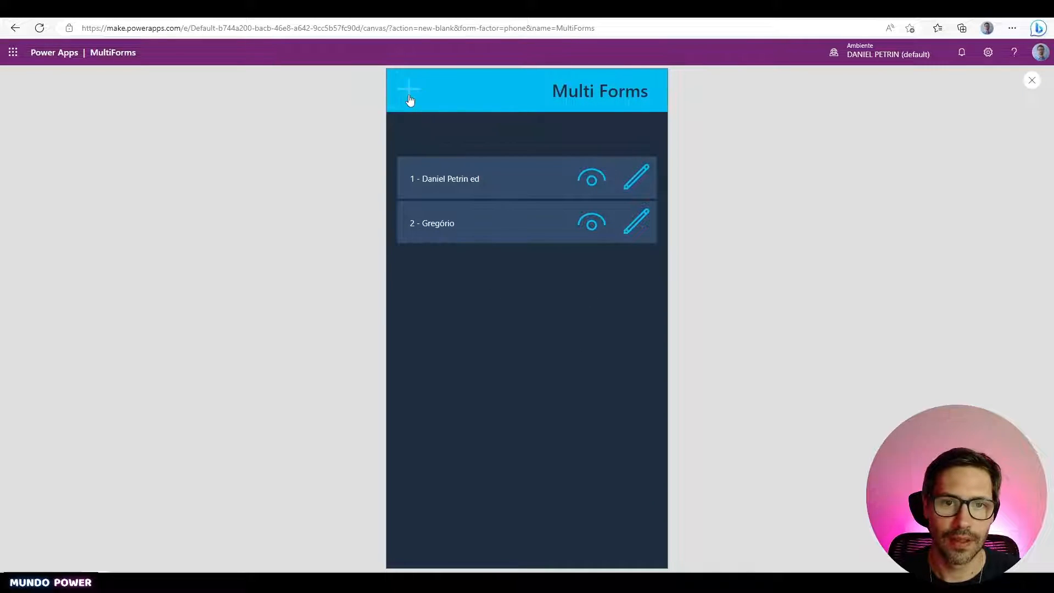
- Start another new record and clear the browser autofill from the empty NomeUsuario field
{"action": "left_click", "coordinate": [409, 98]}
{"action": "left_click", "coordinate": [459, 213]}
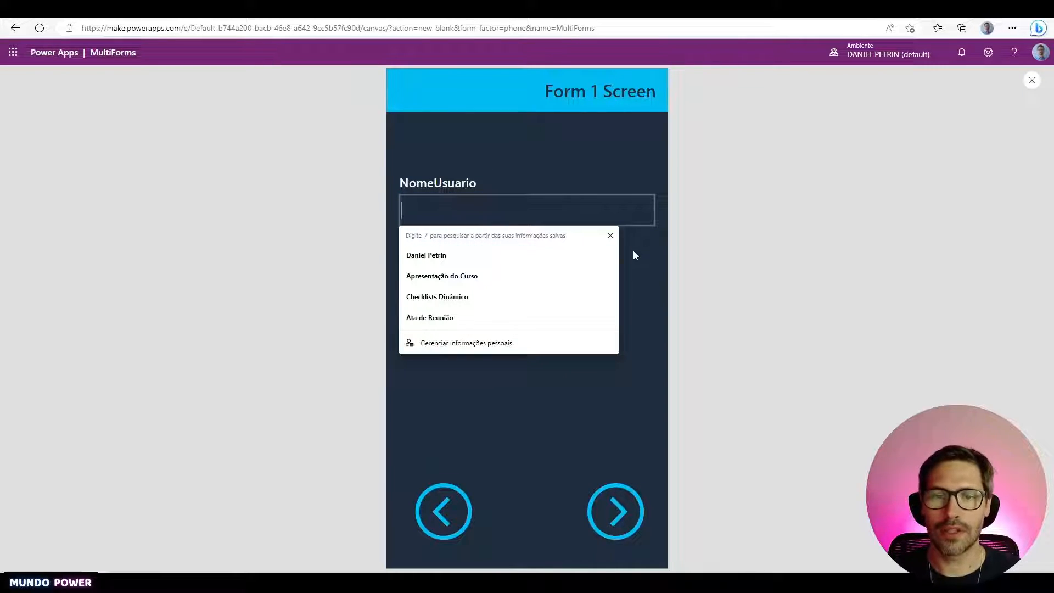
{"action": "left_click", "coordinate": [611, 235]}
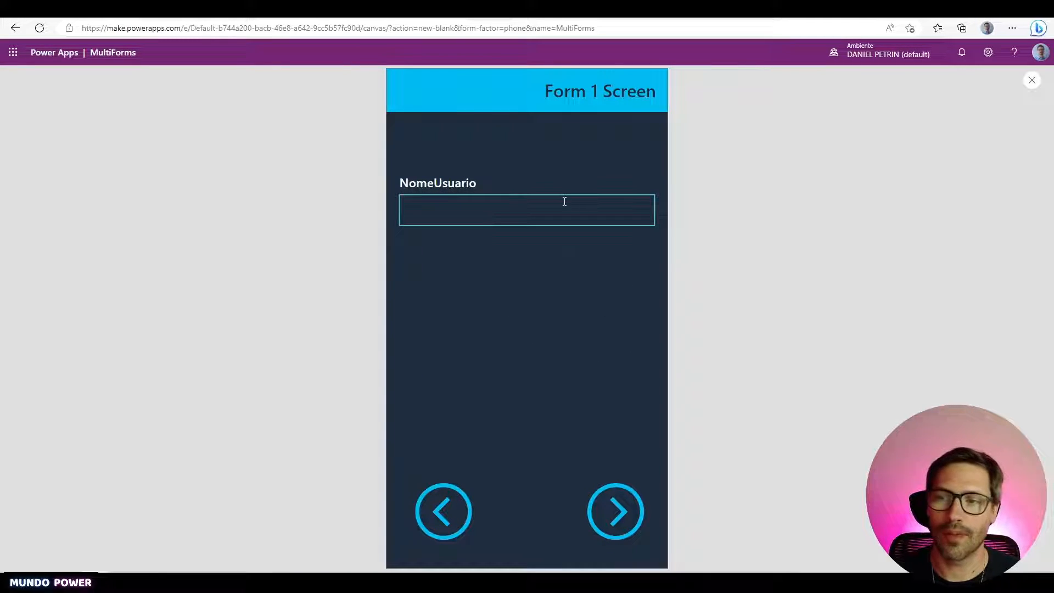
{"action": "left_click", "coordinate": [514, 218]}
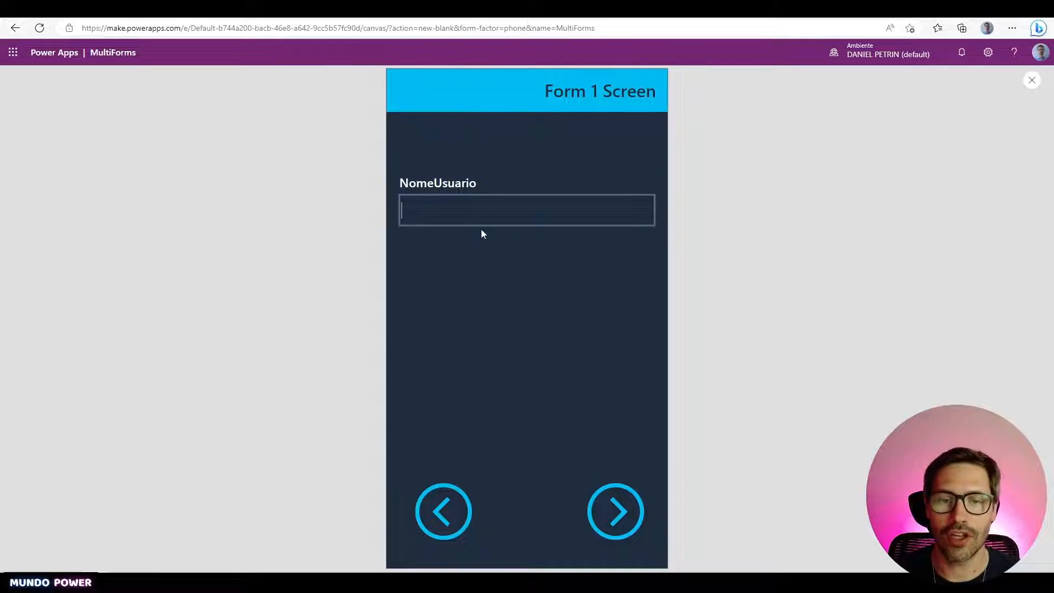
- Select the NomeUsuario data card in Form1 and pick its Required property
{"action": "key", "text": "Escape"}
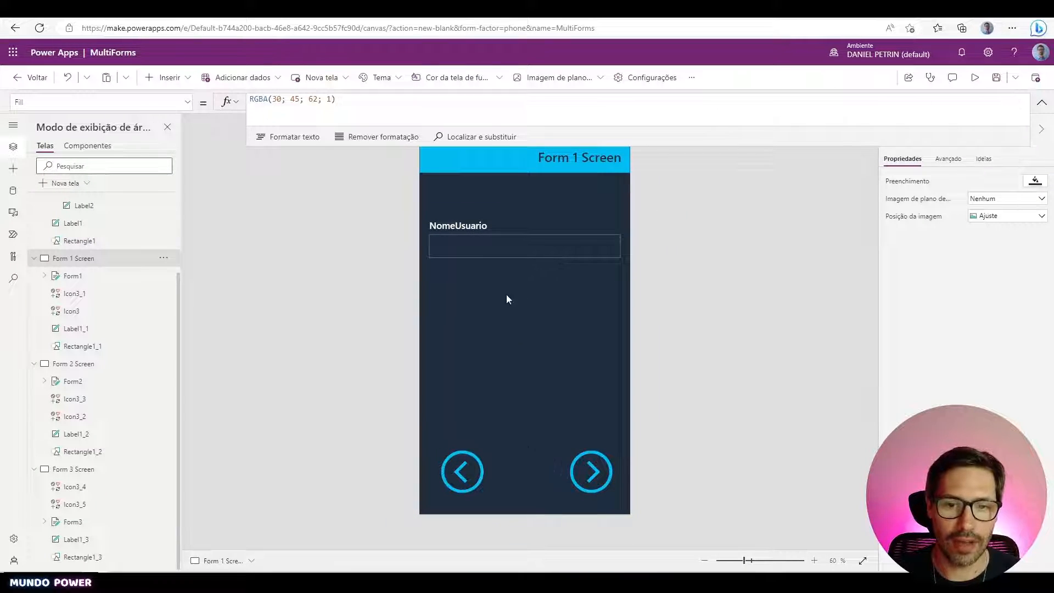
{"action": "left_click", "coordinate": [501, 254]}
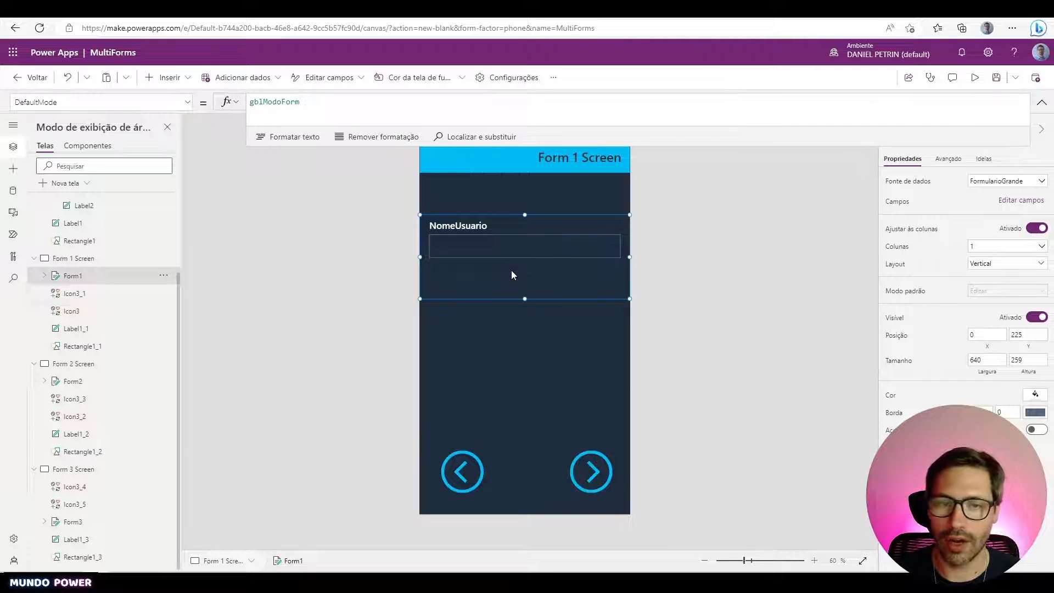
{"action": "left_click", "coordinate": [127, 106]}
{"action": "type", "text": "ite"}
{"action": "key", "text": "Tab"}
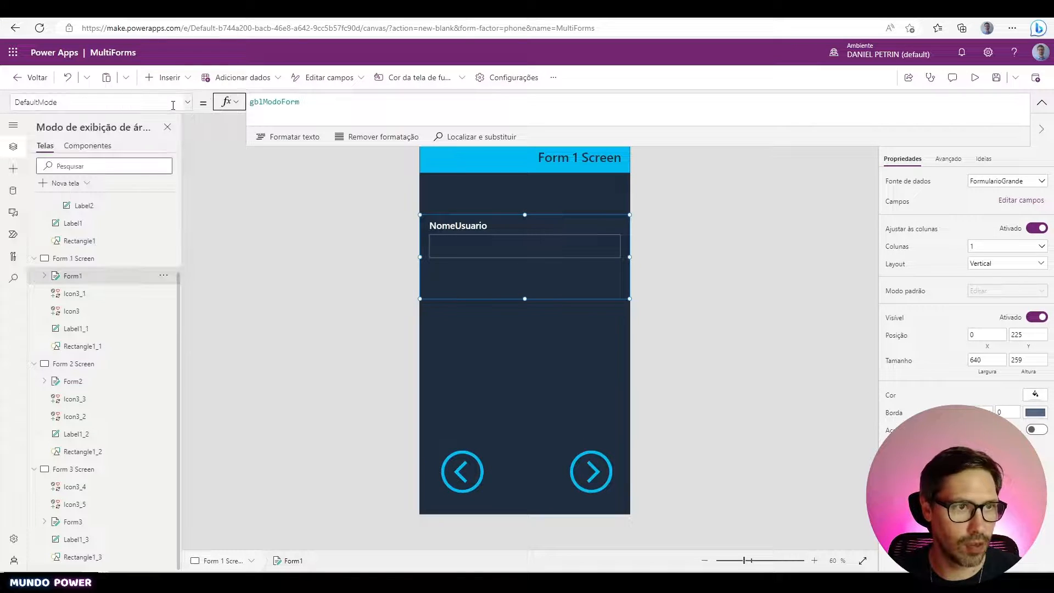
{"action": "left_click", "coordinate": [173, 105]}
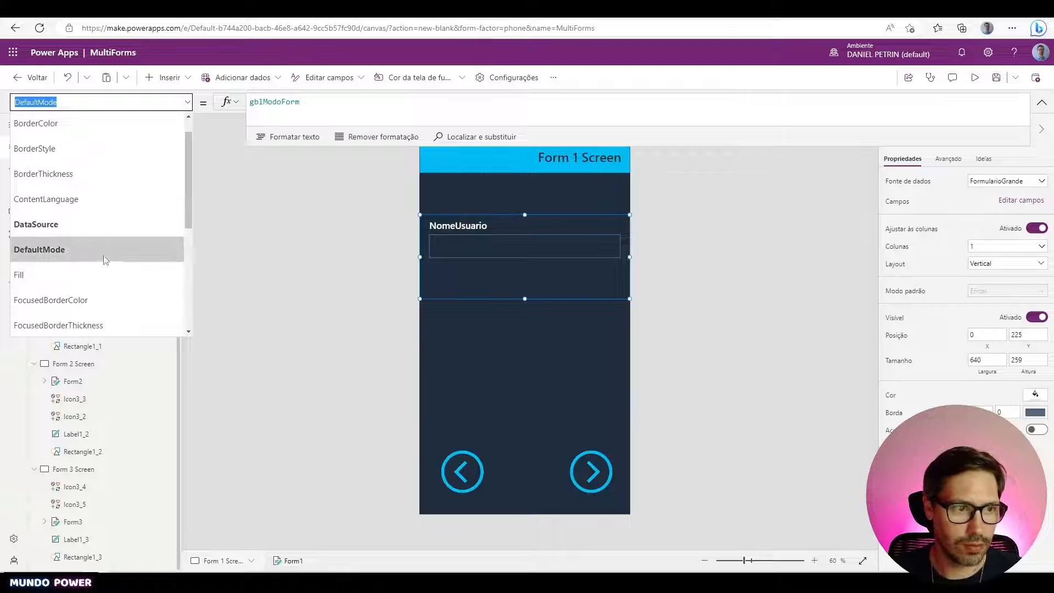
{"action": "scroll", "coordinate": [103, 258], "scroll_direction": "down", "scroll_amount": 2}
{"action": "left_click", "coordinate": [505, 265]}
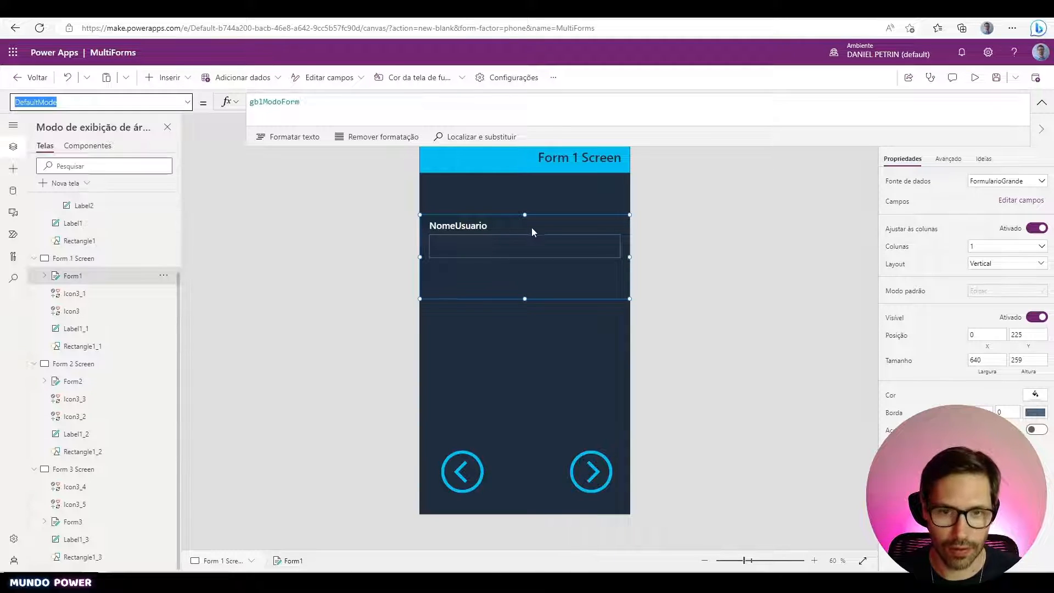
{"action": "left_click", "coordinate": [532, 228]}
{"action": "left_click", "coordinate": [157, 107]}
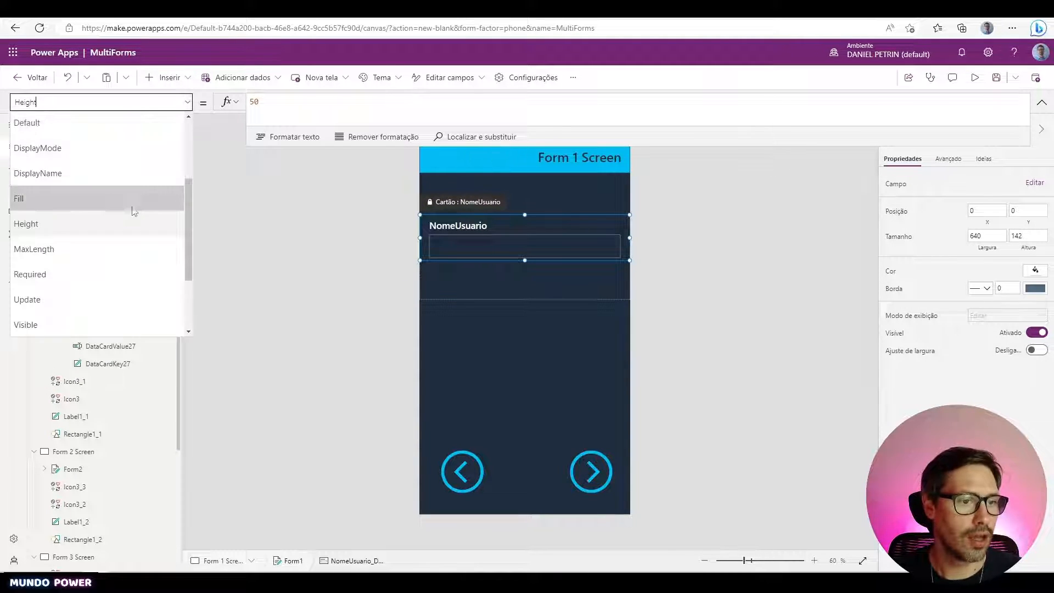
{"action": "scroll", "coordinate": [122, 220], "scroll_direction": "down", "scroll_amount": 2}
{"action": "left_click", "coordinate": [99, 173]}
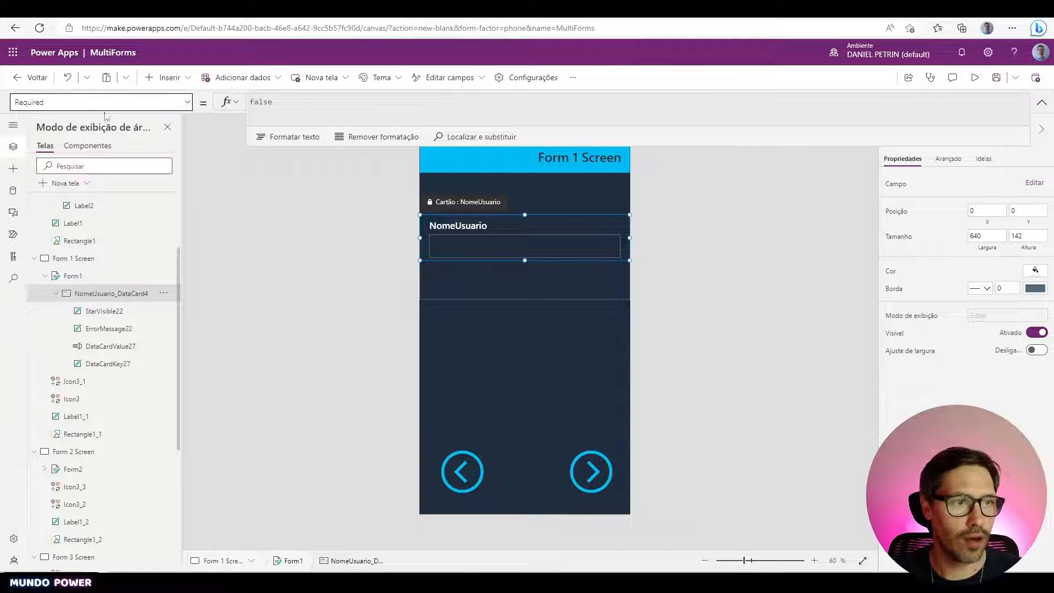
- Unlock the card, set Required to true, and test the arrows in preview
{"action": "right_click", "coordinate": [623, 225]}
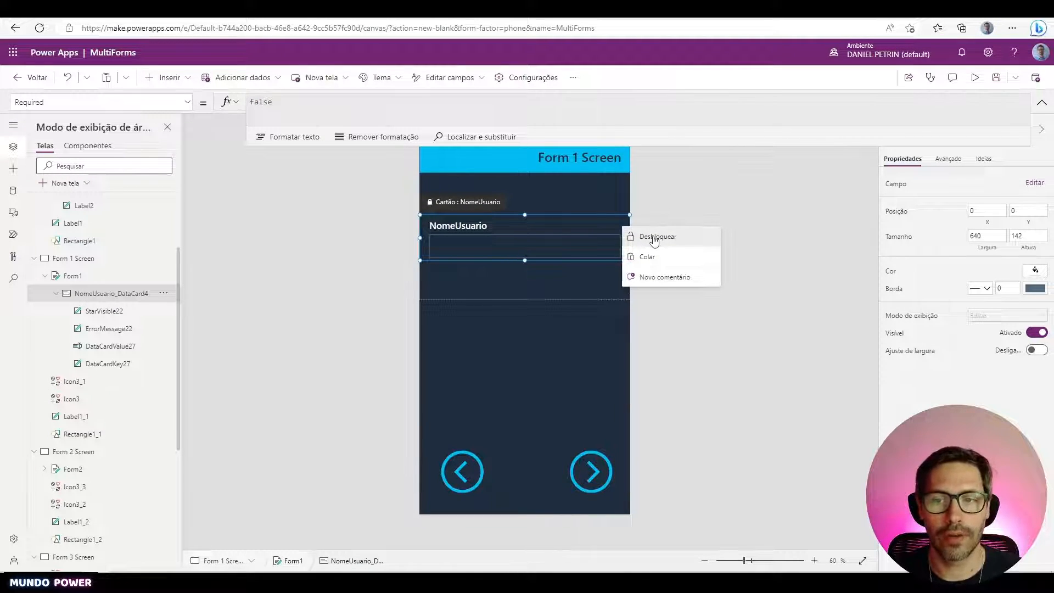
{"action": "left_click", "coordinate": [654, 240]}
{"action": "key", "text": "ctrl+a"}
{"action": "type", "text": "t"}
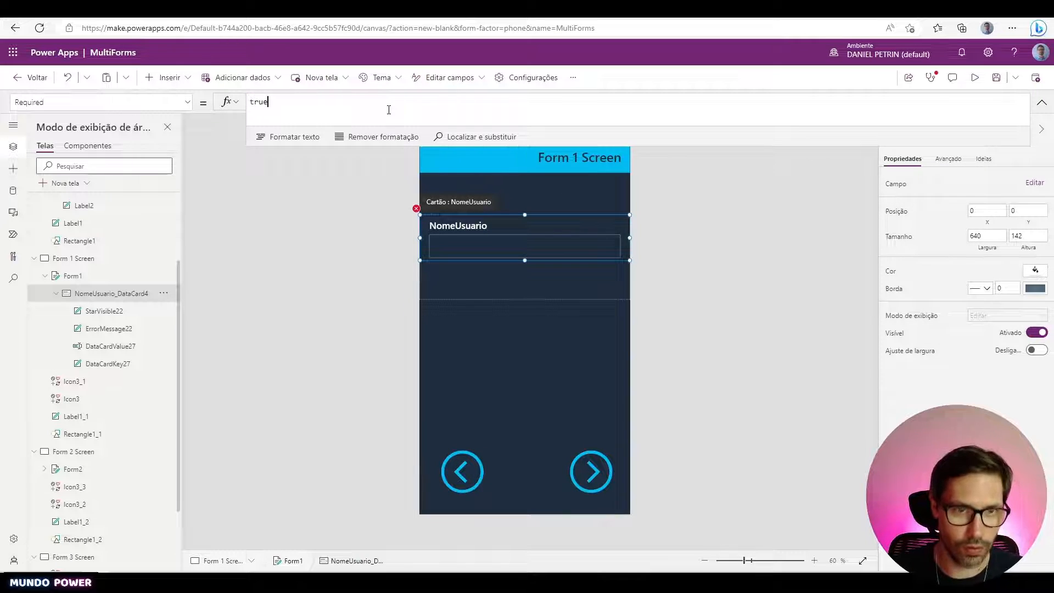
{"action": "left_click", "coordinate": [975, 77]}
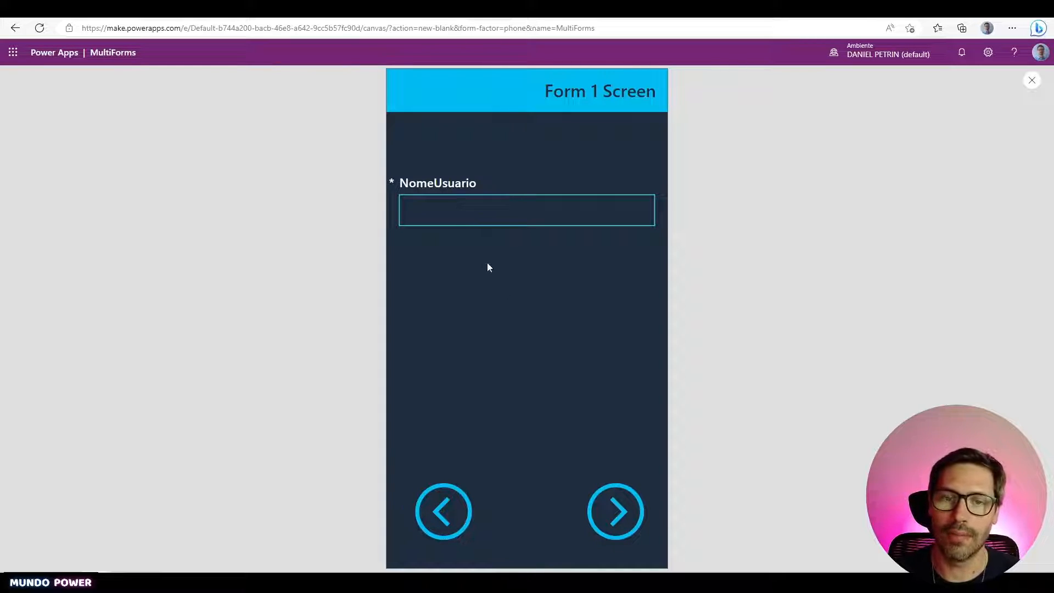
{"action": "left_click", "coordinate": [617, 502]}
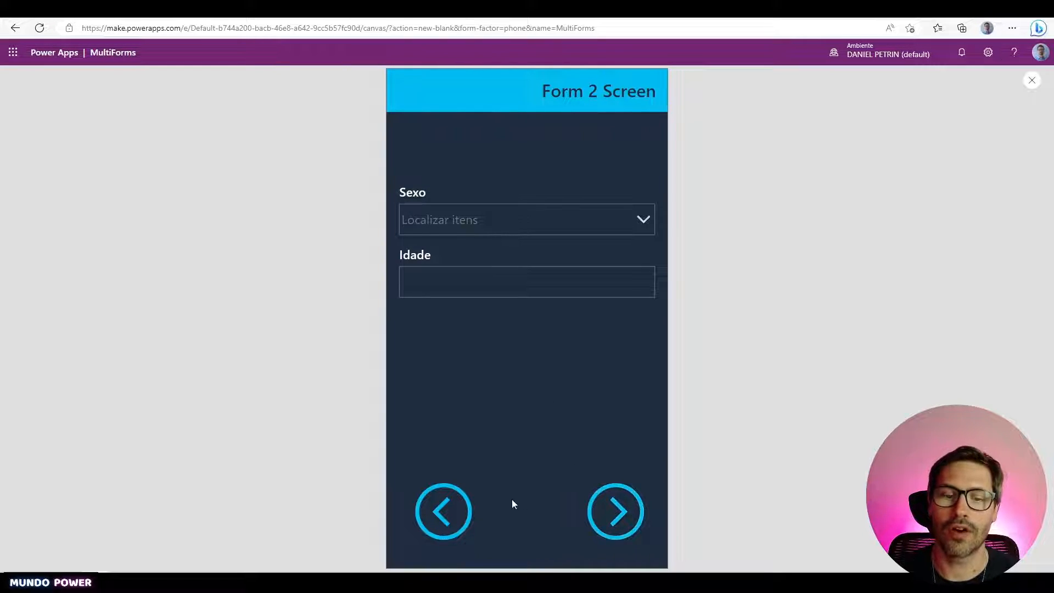
{"action": "left_click", "coordinate": [443, 511]}
{"action": "key", "text": "Escape"}
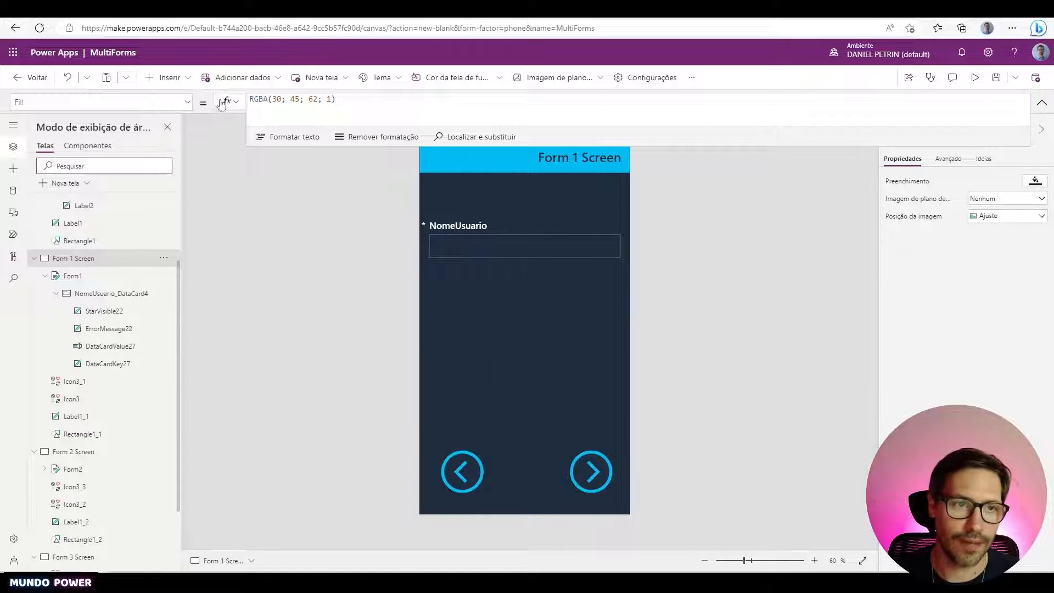
- Add a text label to the middle of Form 1 Screen and confirm Form1's name
{"action": "left_click", "coordinate": [188, 86]}
{"action": "left_click", "coordinate": [220, 160]}
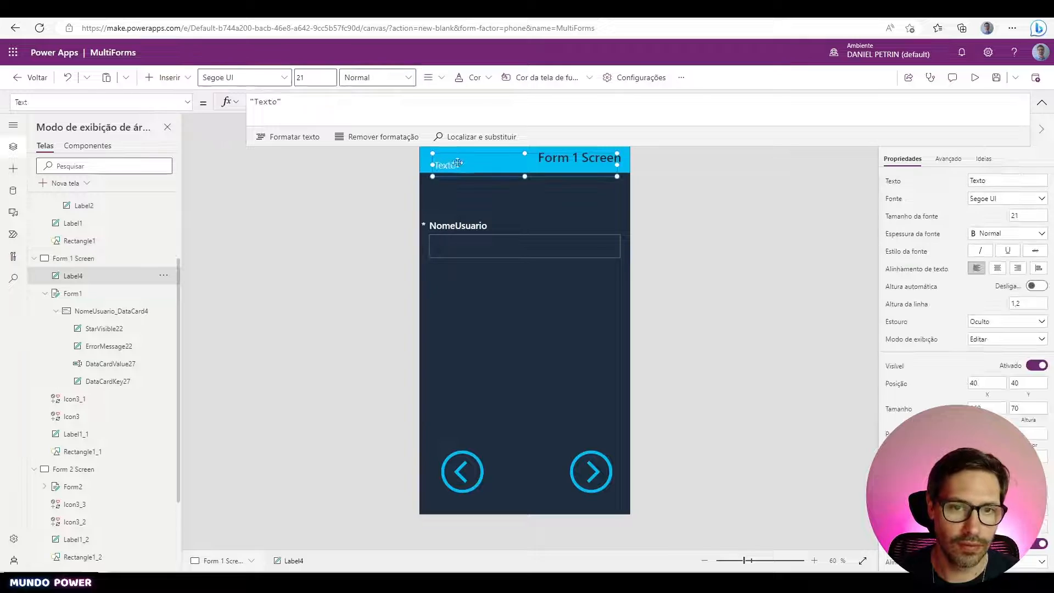
{"action": "left_click_drag", "start_coordinate": [449, 157], "coordinate": [523, 335]}
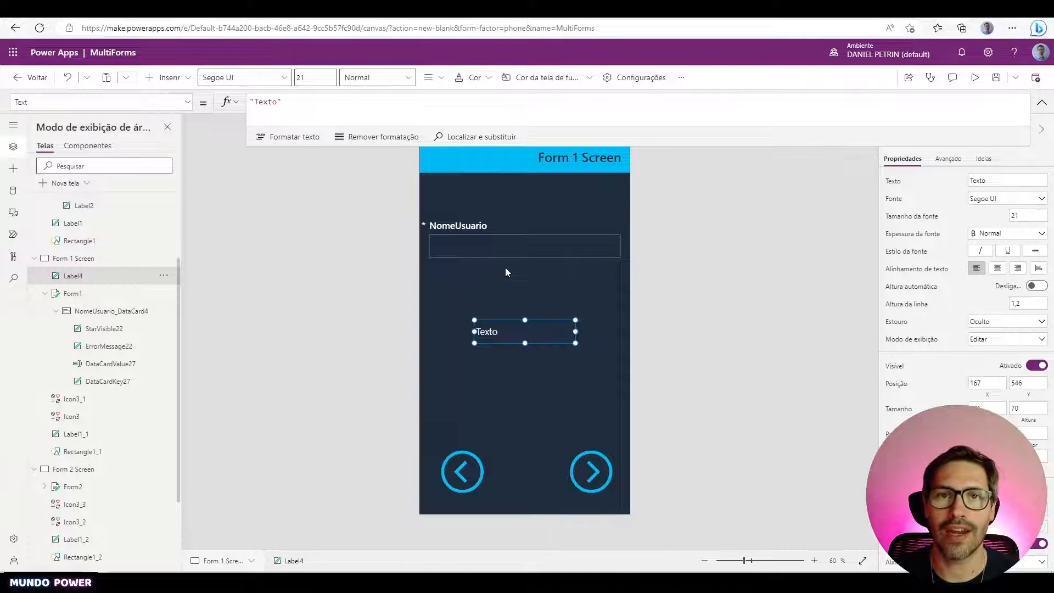
{"action": "left_click", "coordinate": [628, 241]}
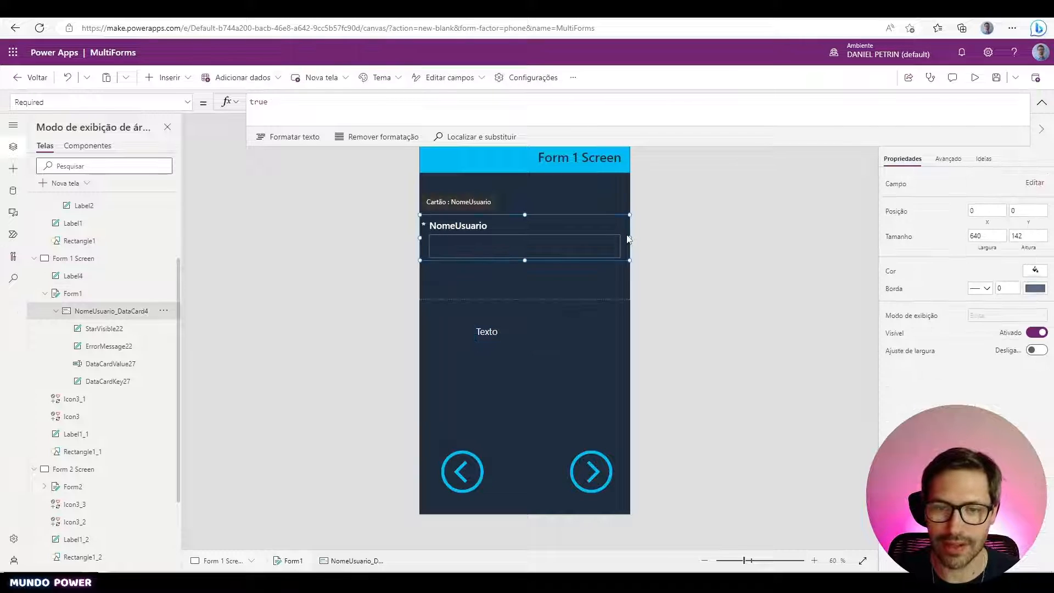
{"action": "left_click", "coordinate": [617, 283]}
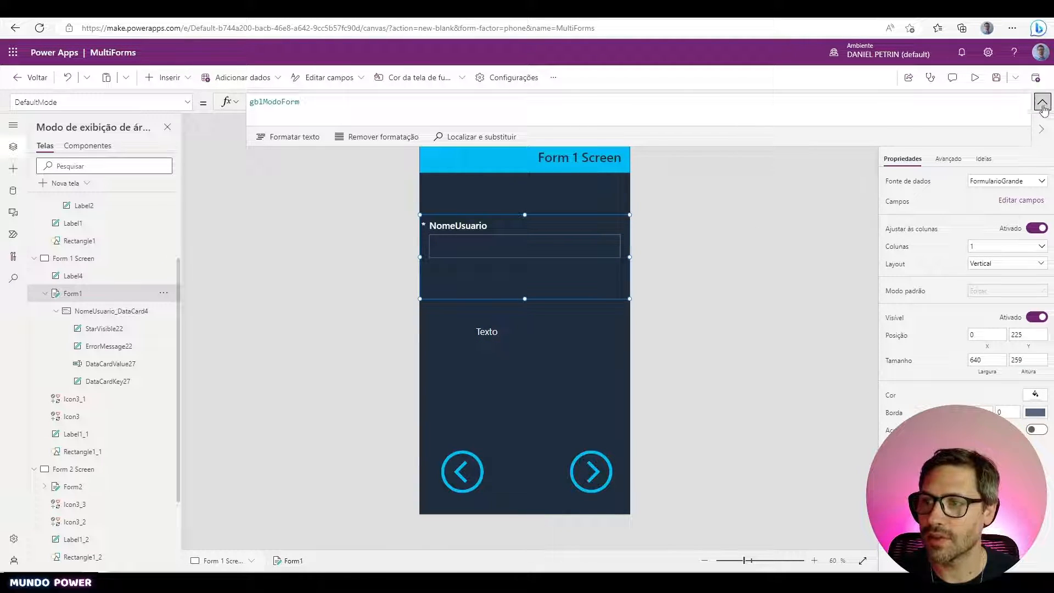
{"action": "left_click", "coordinate": [896, 144]}
{"action": "key", "text": "ctrl+c"}
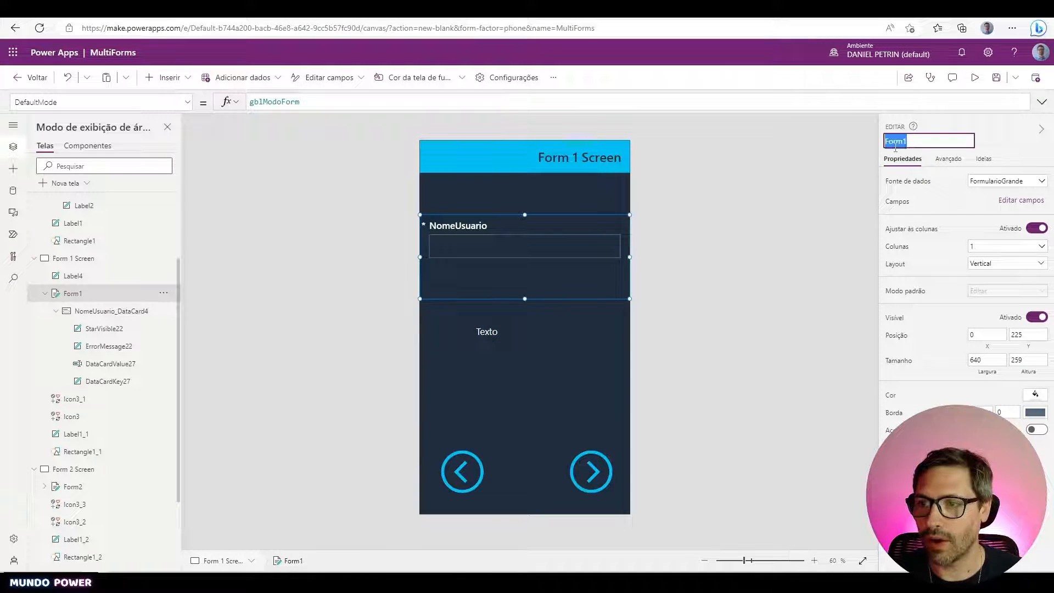
- Set the label's Text to Form1.Valid and preview the app to test it
{"action": "left_click", "coordinate": [501, 331]}
{"action": "left_click_drag", "start_coordinate": [252, 101], "coordinate": [289, 102]}
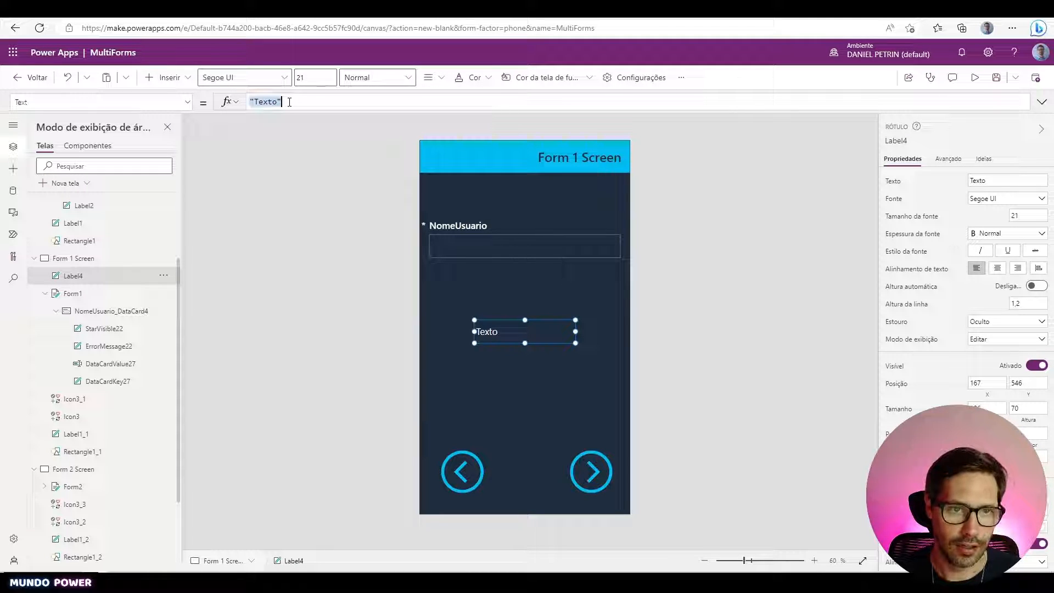
{"action": "key", "text": "ctrl+v"}
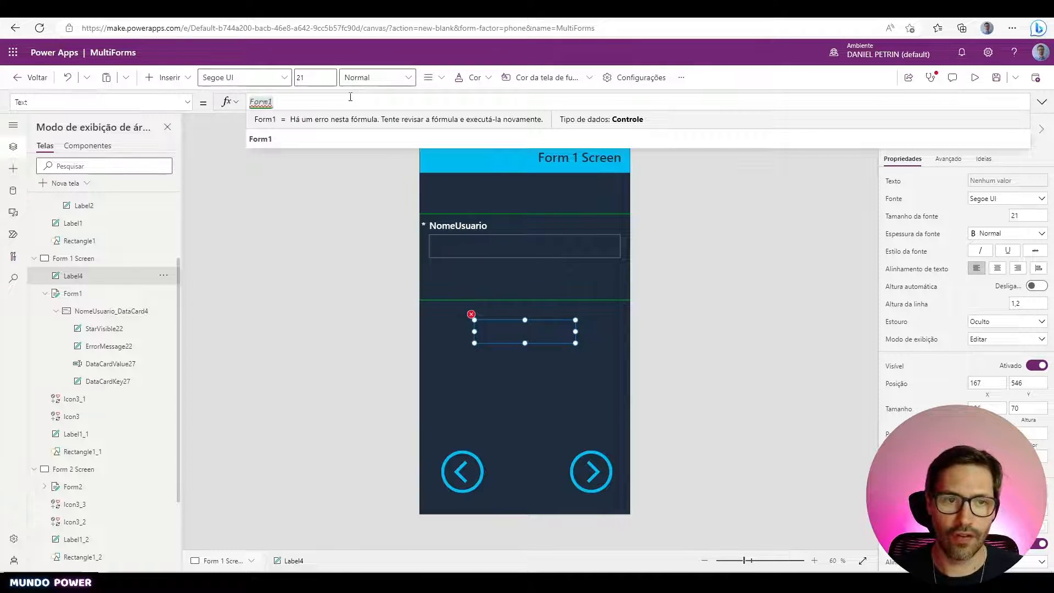
{"action": "type", "text": ".Va"}
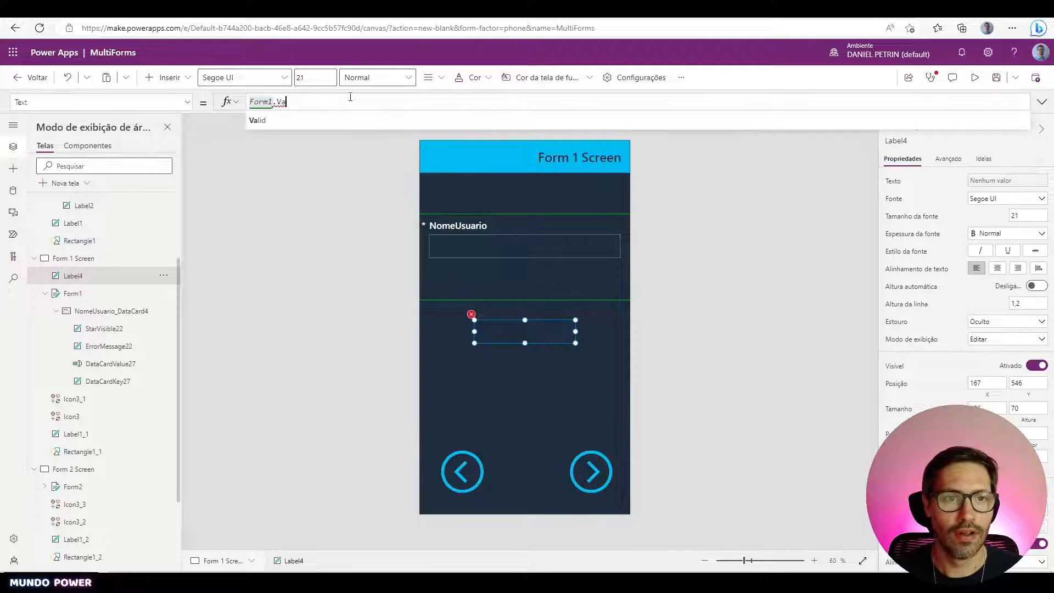
{"action": "type", "text": "lid"}
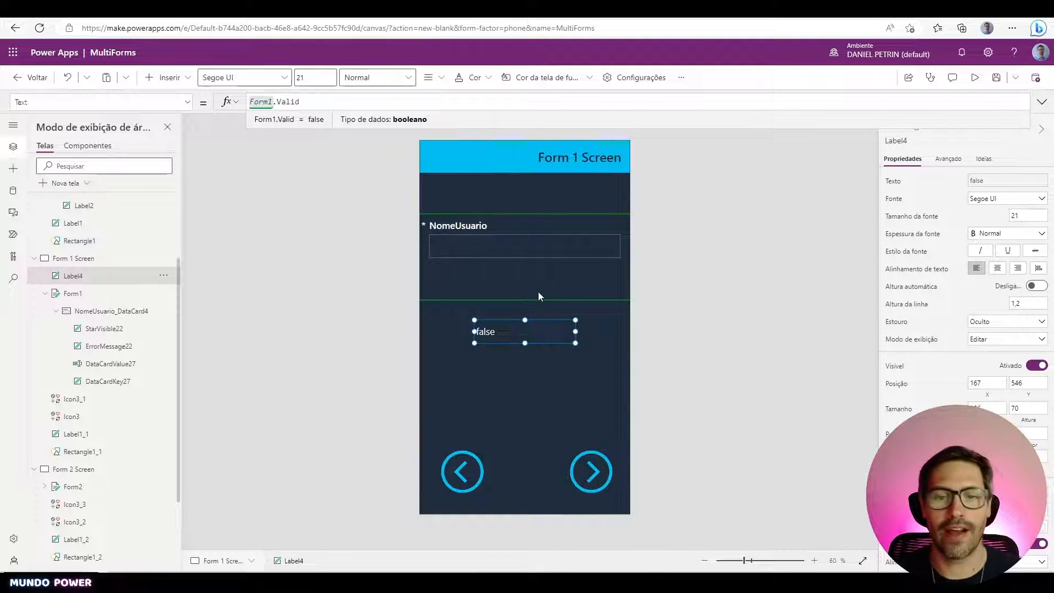
{"action": "left_click", "coordinate": [494, 330]}
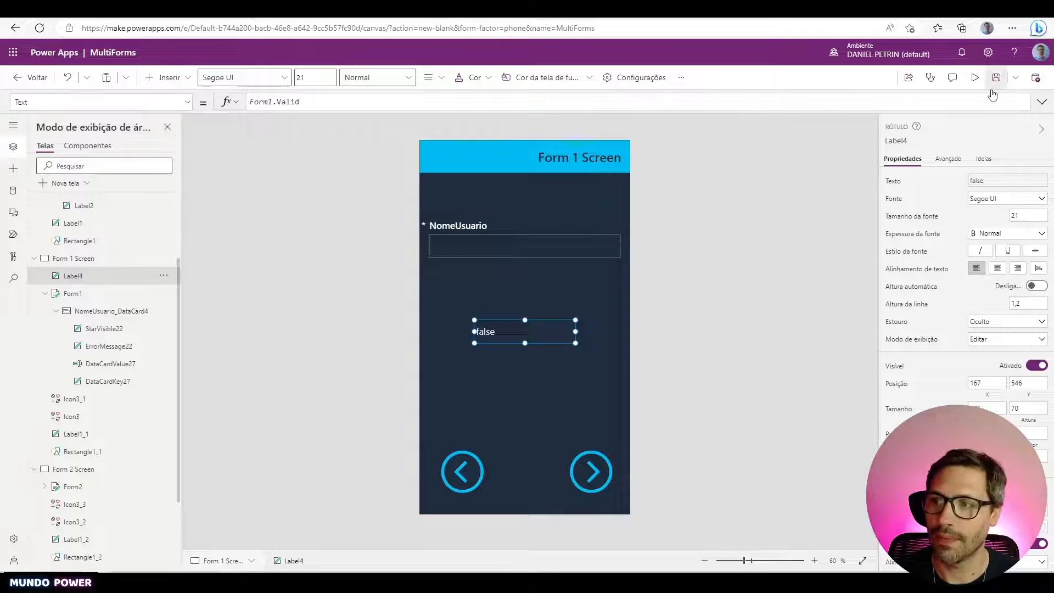
{"action": "left_click", "coordinate": [976, 78]}
{"action": "left_click", "coordinate": [535, 201]}
{"action": "type", "text": "fgf"}
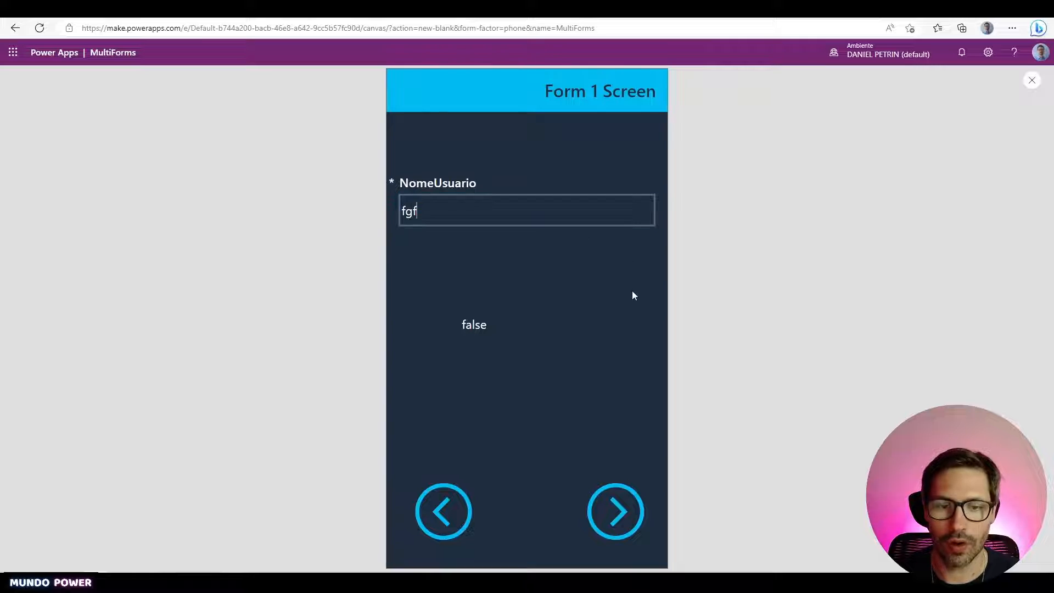
{"action": "left_click", "coordinate": [572, 394]}
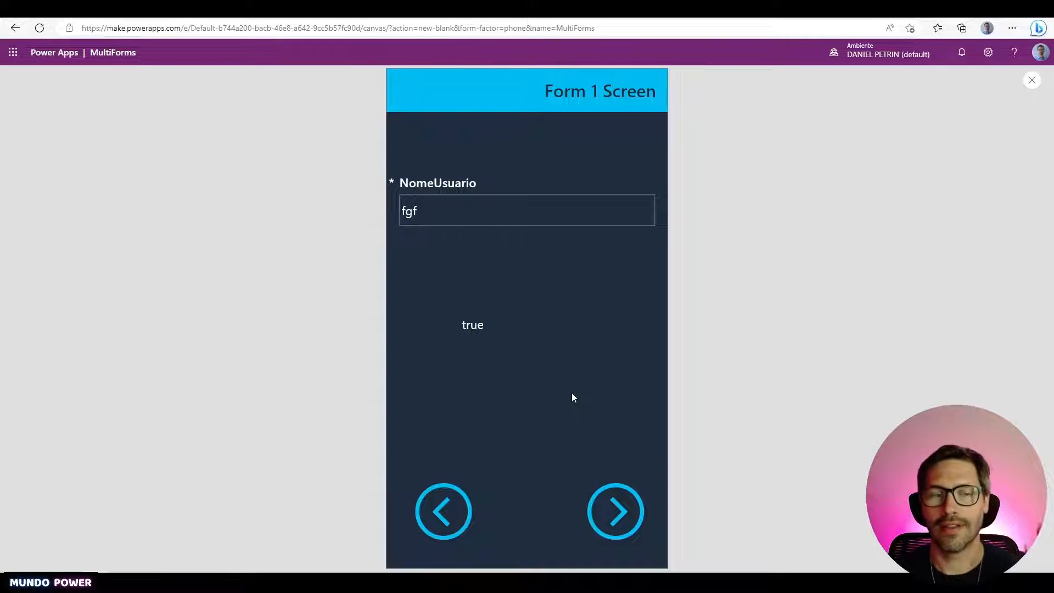
{"action": "left_click", "coordinate": [456, 209]}
{"action": "key", "text": "BackSpace"}
{"action": "key", "text": "BackSpace"}
{"action": "key", "text": "BackSpace"}
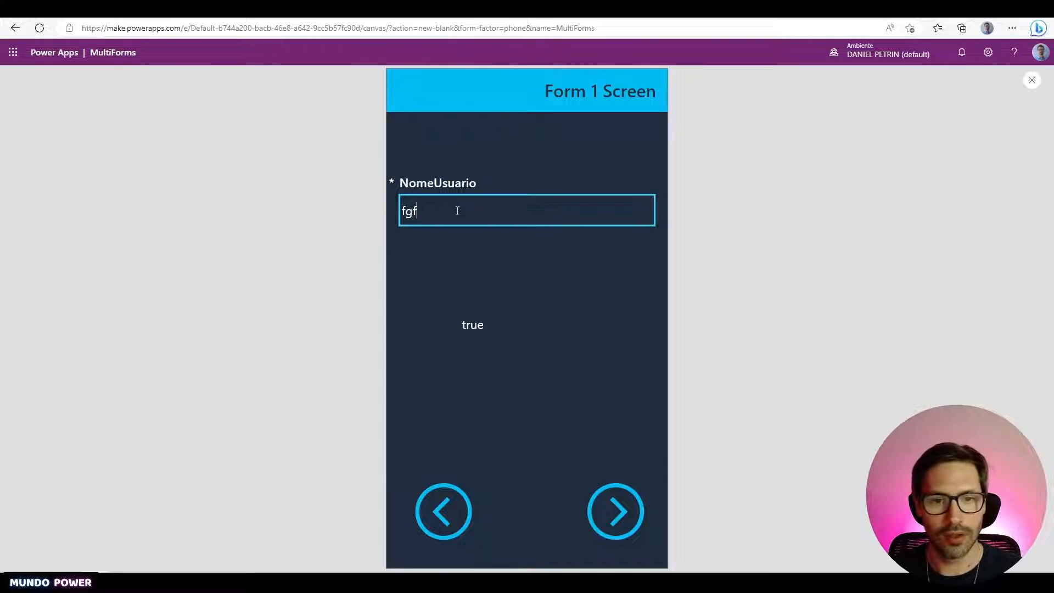
{"action": "left_click", "coordinate": [520, 375]}
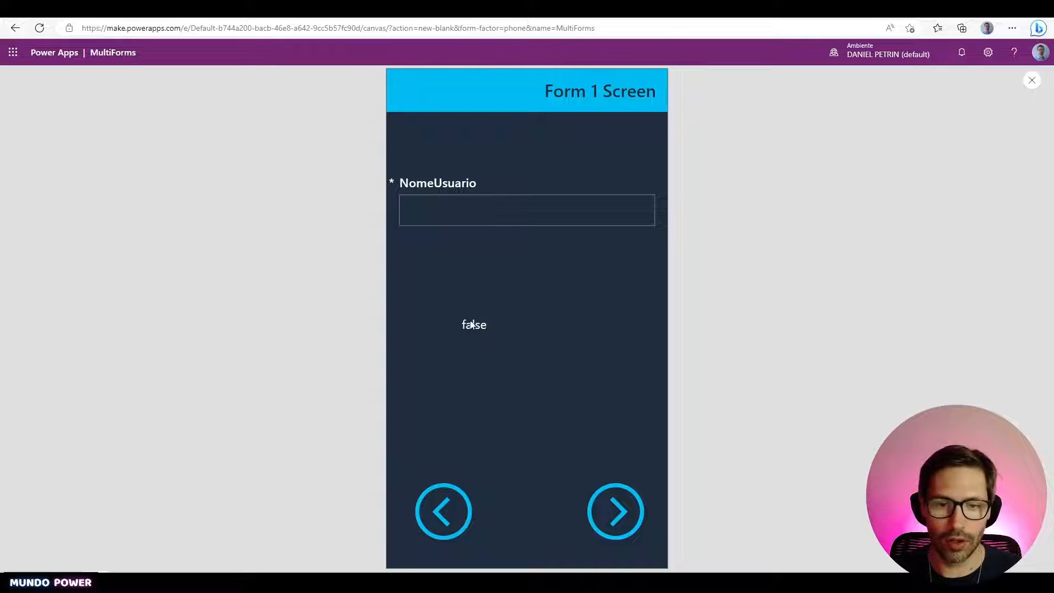
{"action": "key", "text": "Escape"}
{"action": "triple_click", "coordinate": [338, 103]}
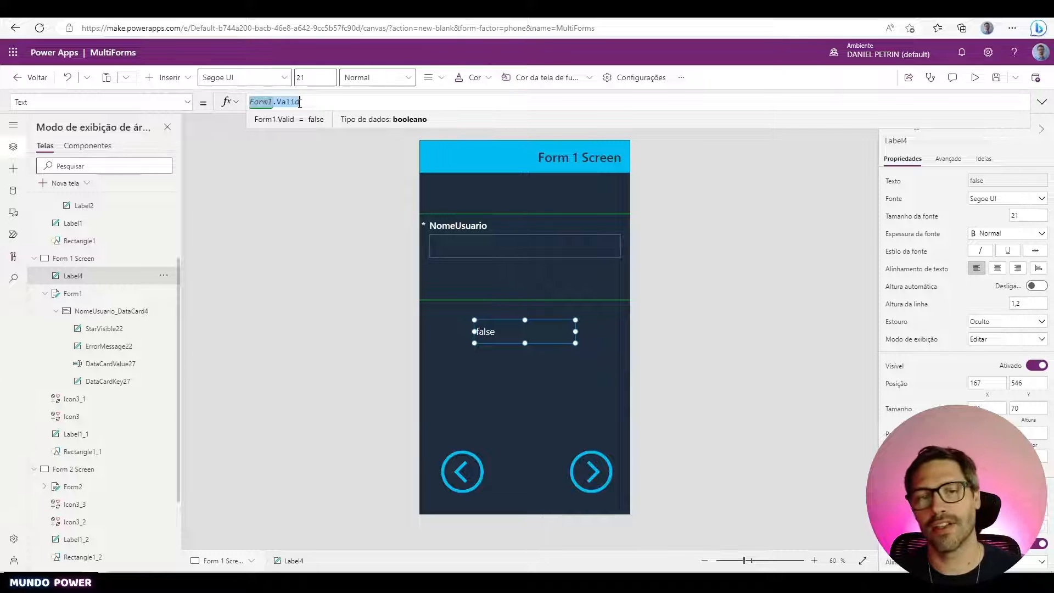
- Set the next arrow's DisplayMode to If(Form1.Valid; DisplayMode.Edit; DisplayMode.Disabled) and delete the test label
{"action": "left_click", "coordinate": [590, 466]}
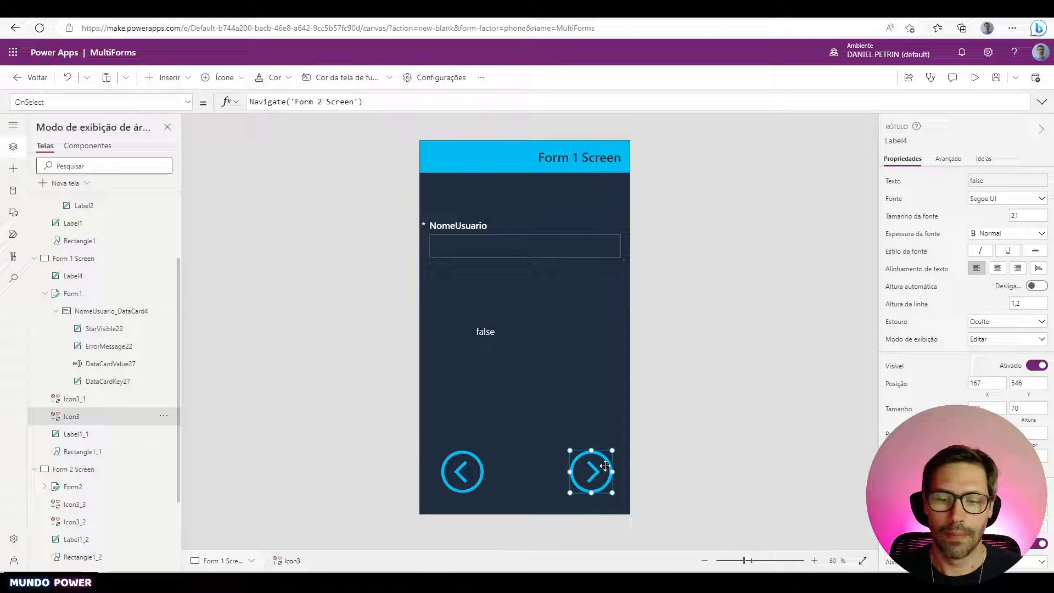
{"action": "left_click", "coordinate": [179, 104]}
{"action": "type", "text": "DisplayMode"}
{"action": "key", "text": "Return"}
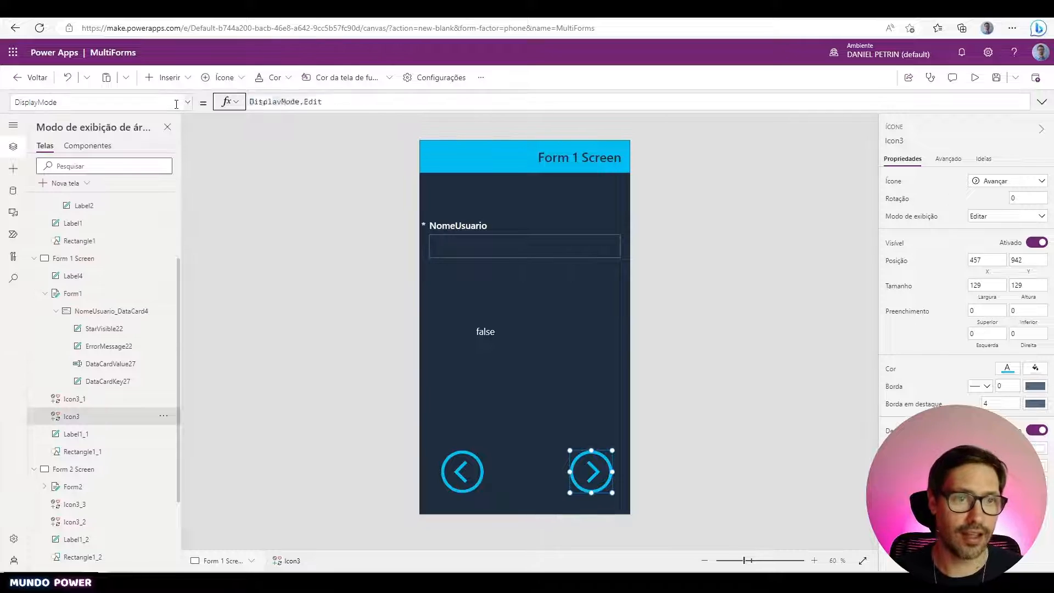
{"action": "left_click", "coordinate": [367, 102]}
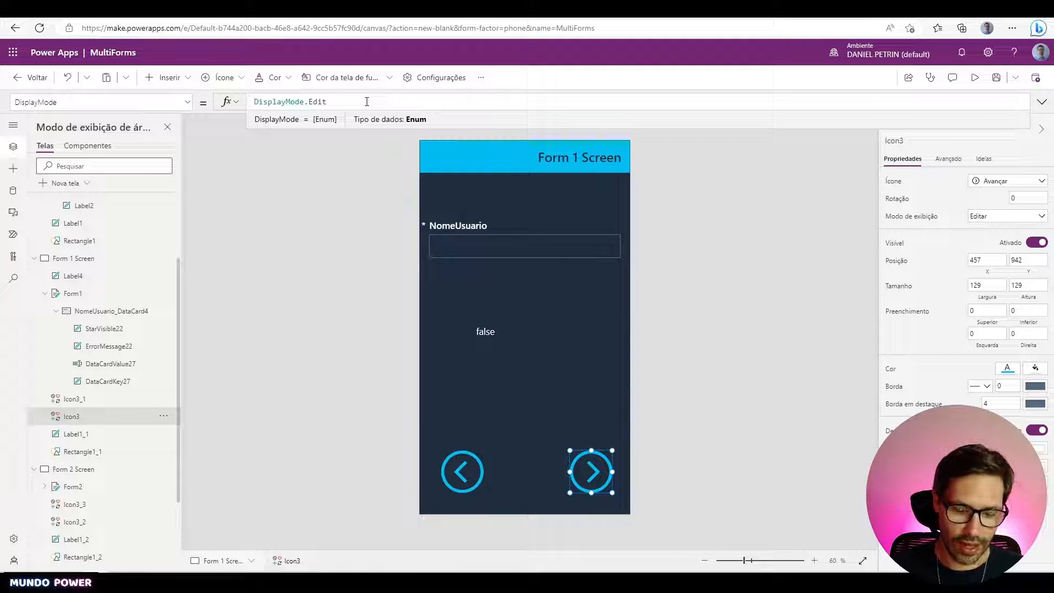
{"action": "type", "text": "If(Form1.Valid"}
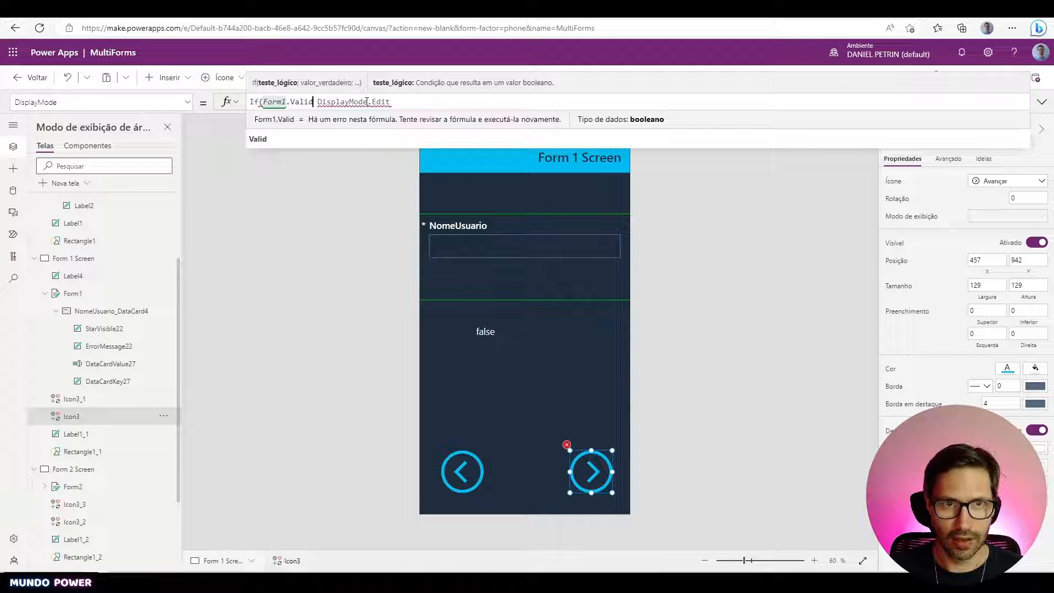
{"action": "key", "text": "shift+Left"}
{"action": "key", "text": "shift+Left"}
{"action": "key", "text": "shift+Left"}
{"action": "key", "text": "shift+Left"}
{"action": "key", "text": "shift+Left"}
{"action": "key", "text": "shift+Left"}
{"action": "key", "text": "shift+Left"}
{"action": "key", "text": "shift+Left"}
{"action": "key", "text": "shift+Left"}
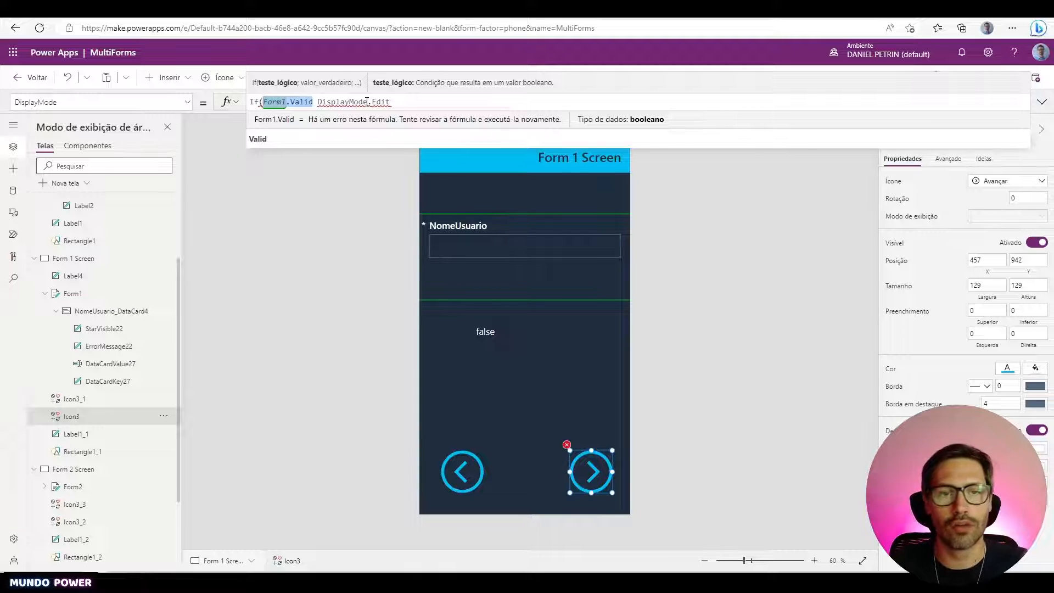
{"action": "key", "text": "Right"}
{"action": "type", "text": ";"}
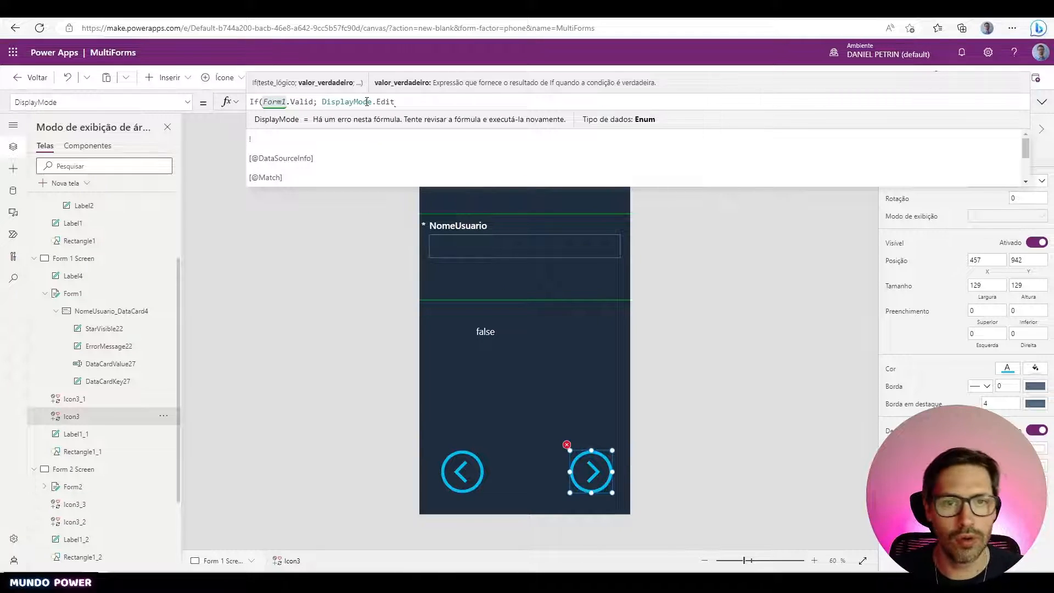
{"action": "type", "text": ";Displ"}
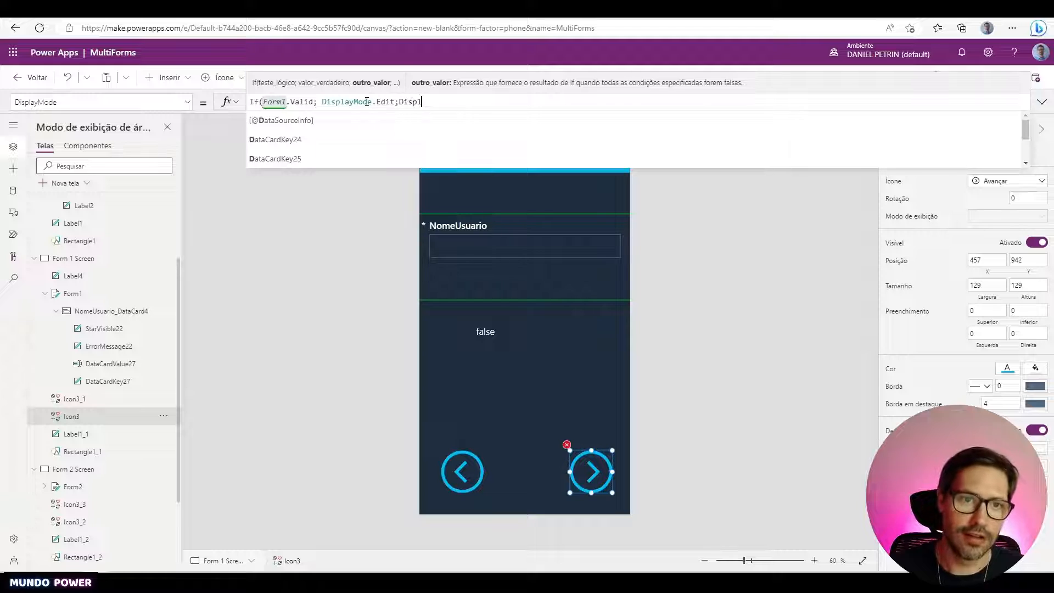
{"action": "type", "text": "a"}
{"action": "key", "text": "Tab"}
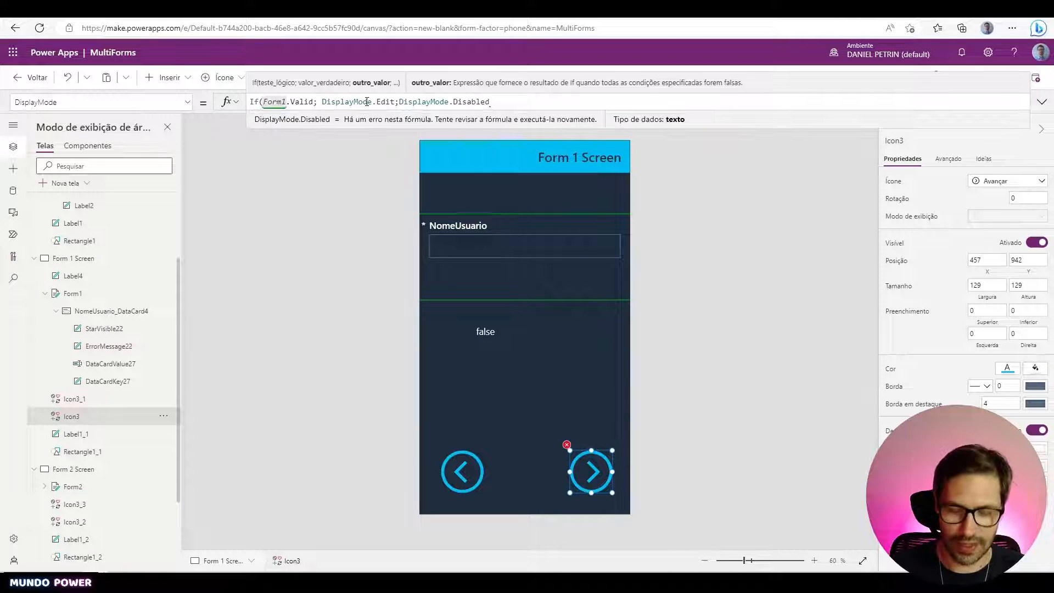
{"action": "type", "text": ")"}
{"action": "key", "text": "ctrl+a"}
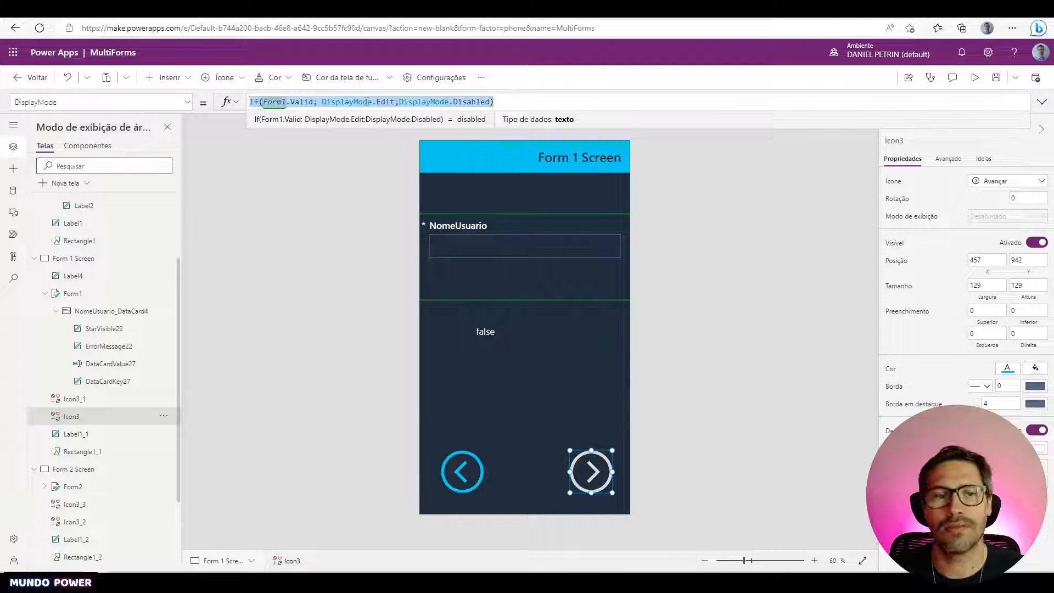
{"action": "left_click", "coordinate": [522, 331]}
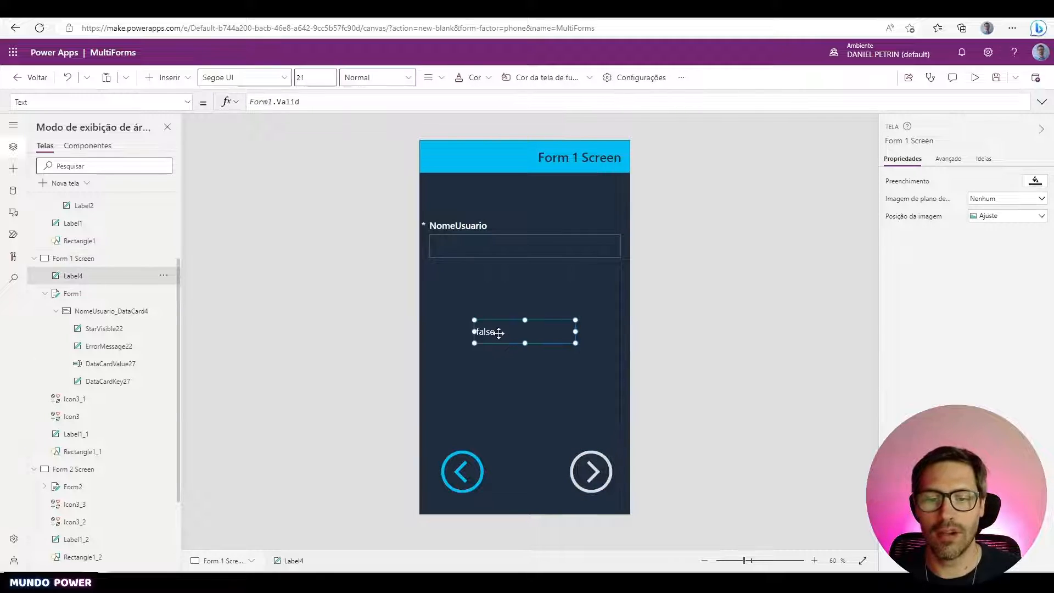
{"action": "key", "text": "Delete"}
- In preview, enter a user name, then choose Feminino for Sexo and 5 for Idade
{"action": "left_click", "coordinate": [976, 78]}
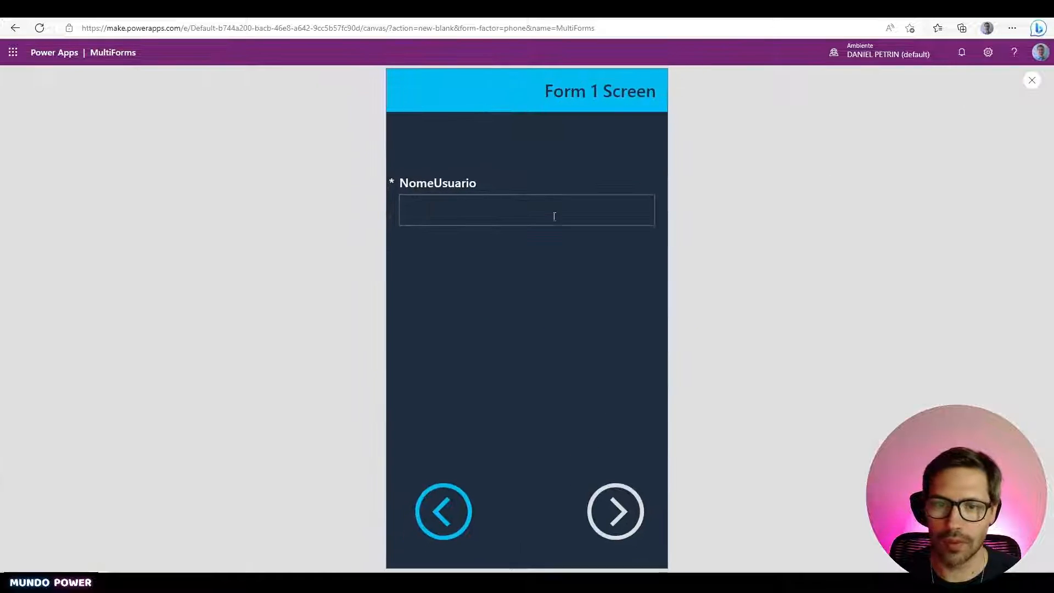
{"action": "left_click", "coordinate": [555, 216]}
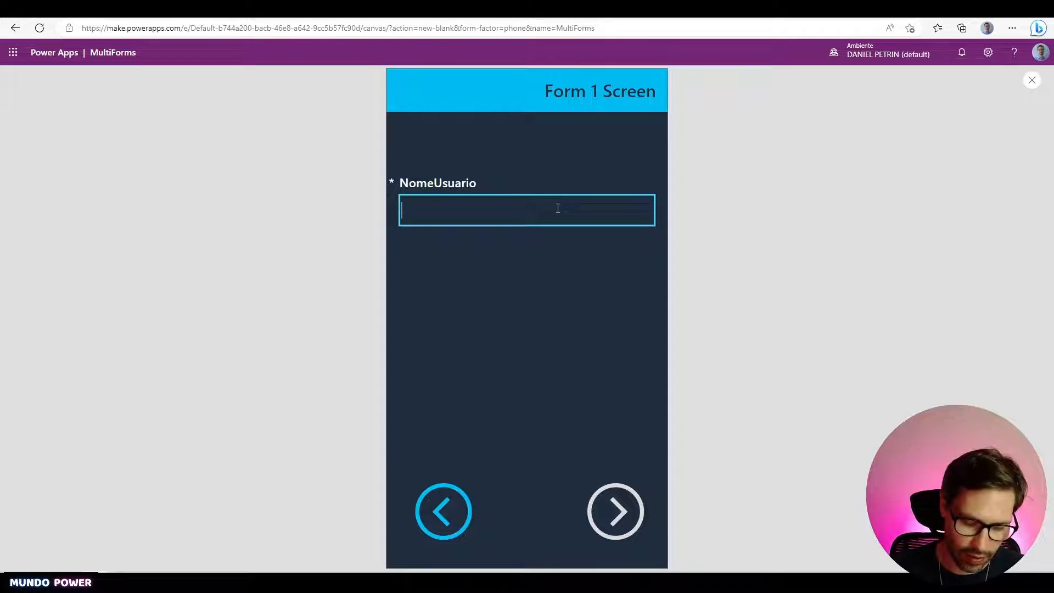
{"action": "type", "text": "Vitória"}
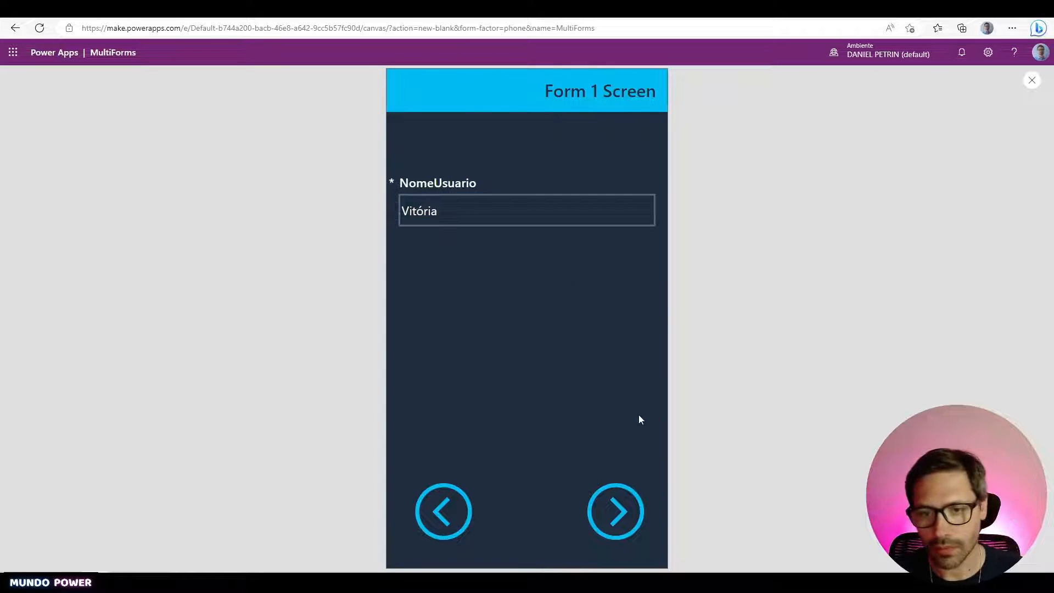
{"action": "left_click", "coordinate": [616, 511]}
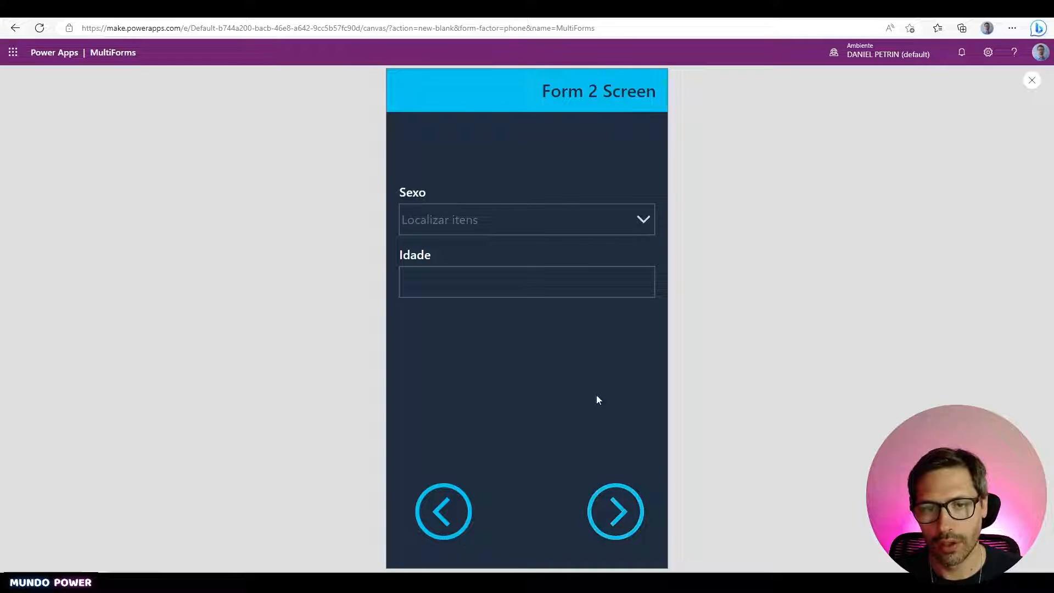
{"action": "left_click", "coordinate": [581, 230]}
{"action": "left_click", "coordinate": [495, 281]}
{"action": "left_click", "coordinate": [508, 282]}
{"action": "type", "text": "5"}
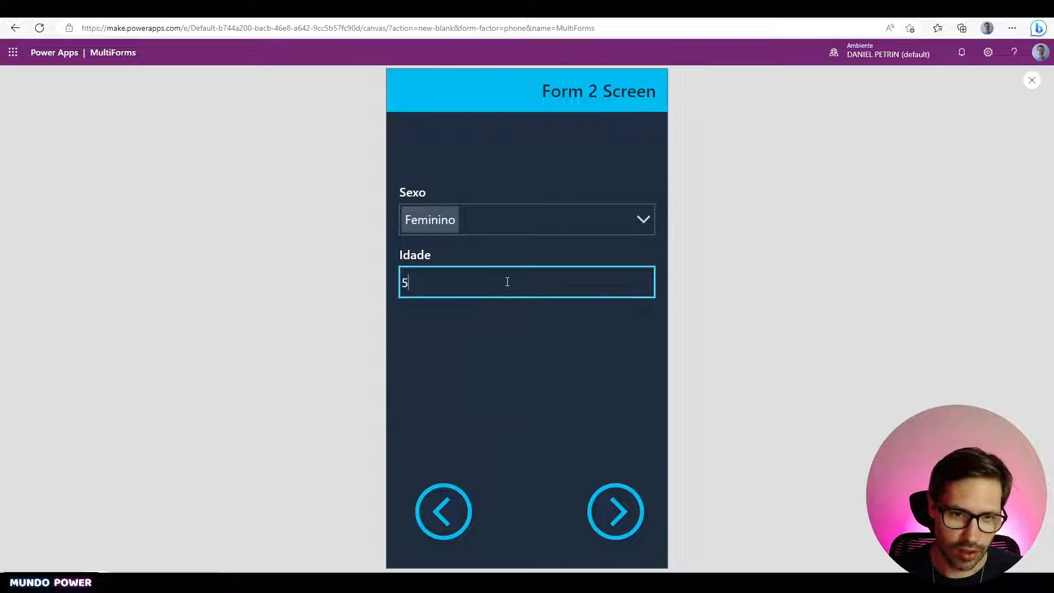
- Enter Peso 35 and Altura 120 and save the third record
{"action": "left_click", "coordinate": [626, 515]}
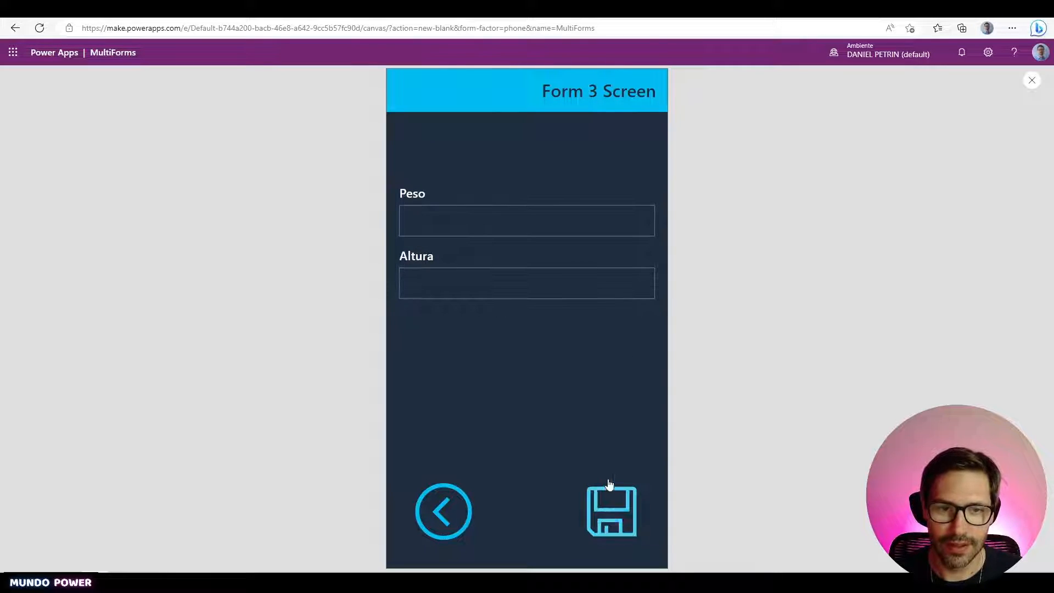
{"action": "left_click", "coordinate": [546, 219]}
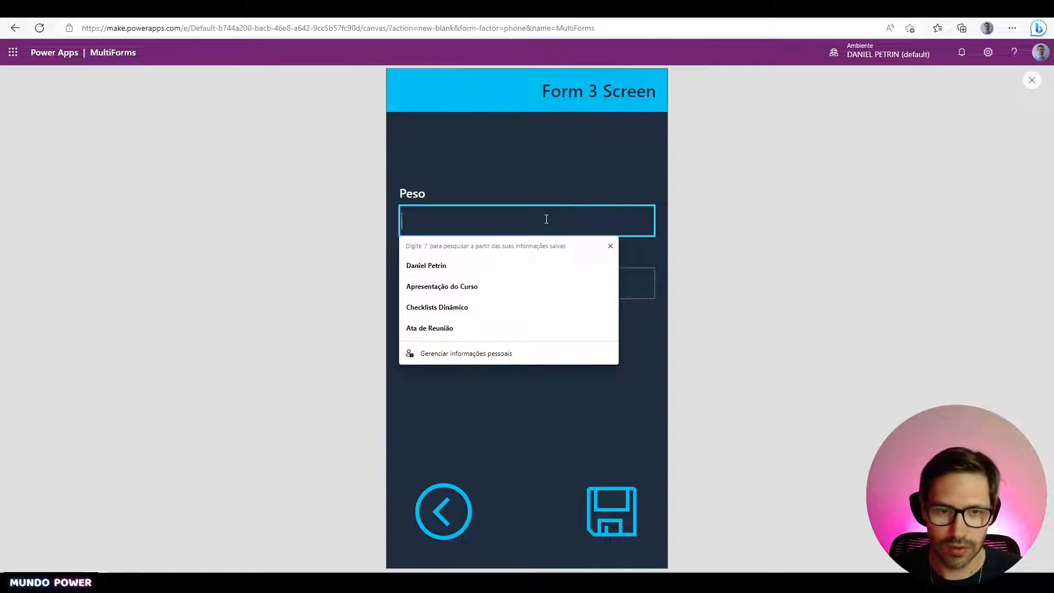
{"action": "type", "text": "35"}
{"action": "left_click", "coordinate": [582, 277]}
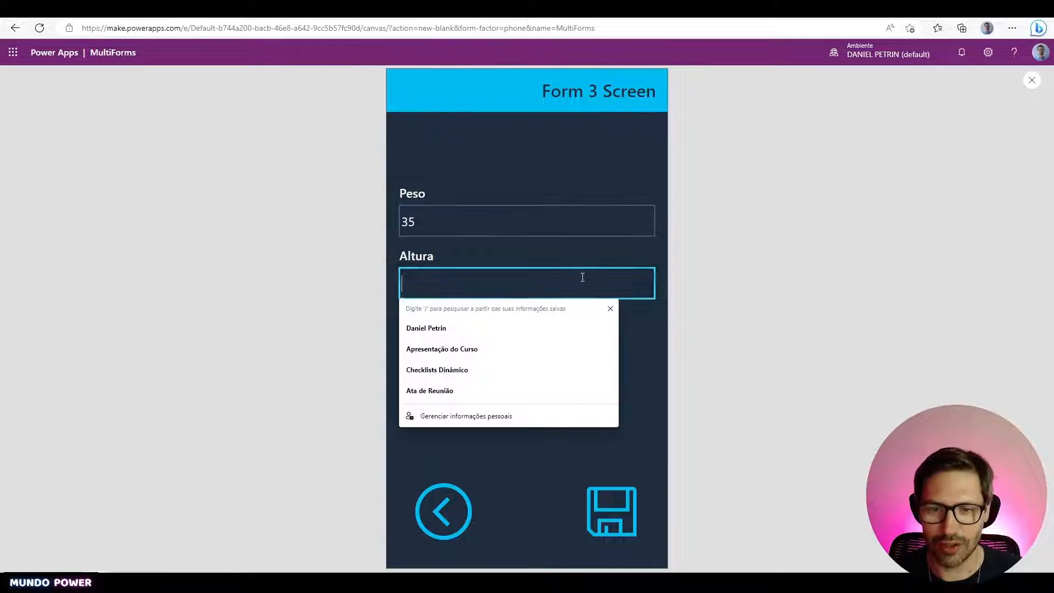
{"action": "type", "text": "120"}
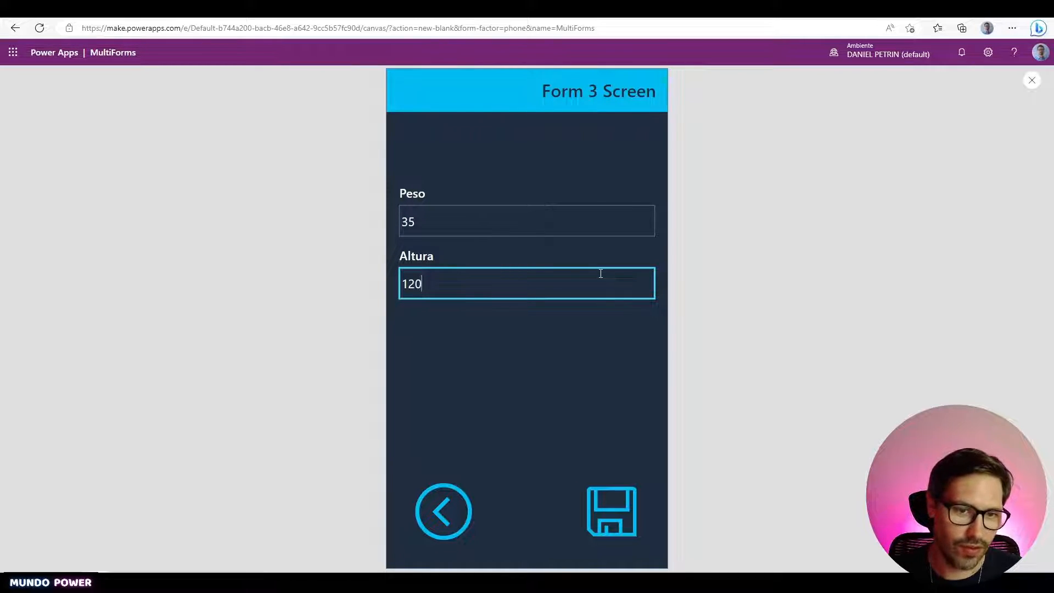
{"action": "left_click", "coordinate": [657, 405]}
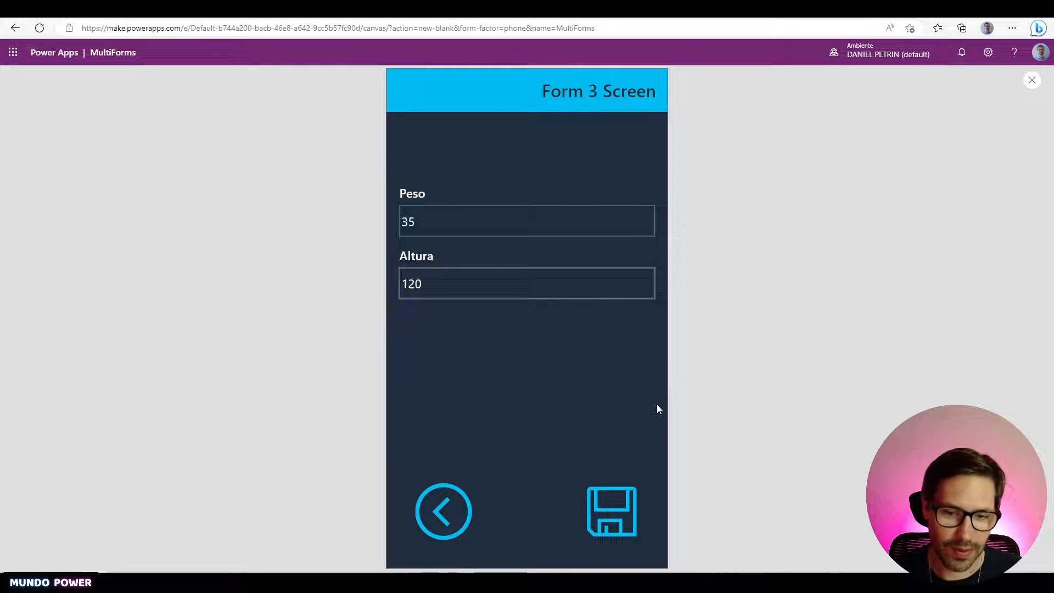
{"action": "left_click", "coordinate": [599, 504]}
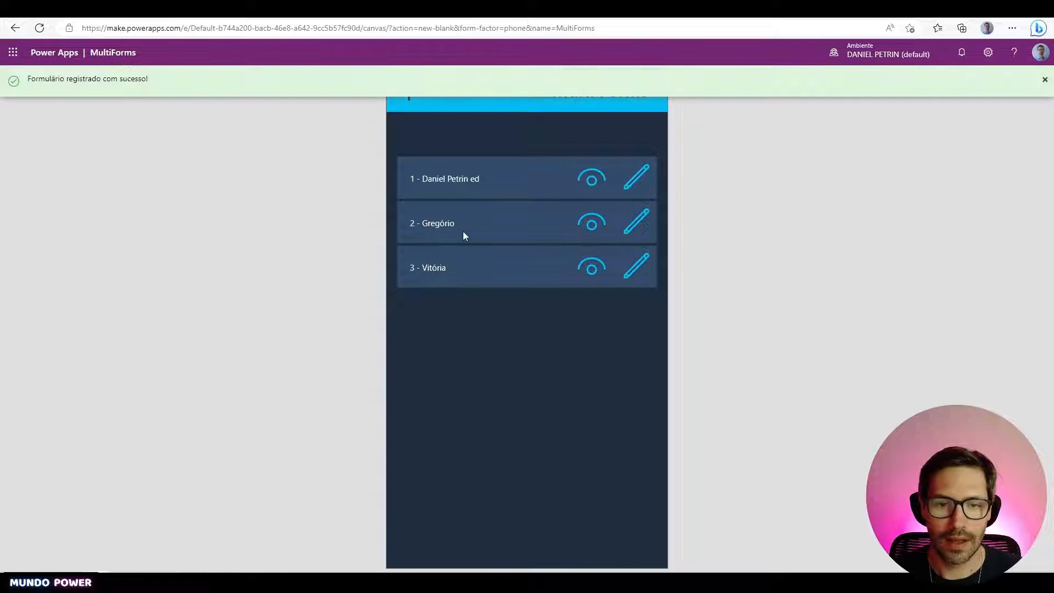
- View the second saved record's screens, then return to the Multi Forms list
{"action": "left_click", "coordinate": [593, 224]}
{"action": "left_click", "coordinate": [616, 513]}
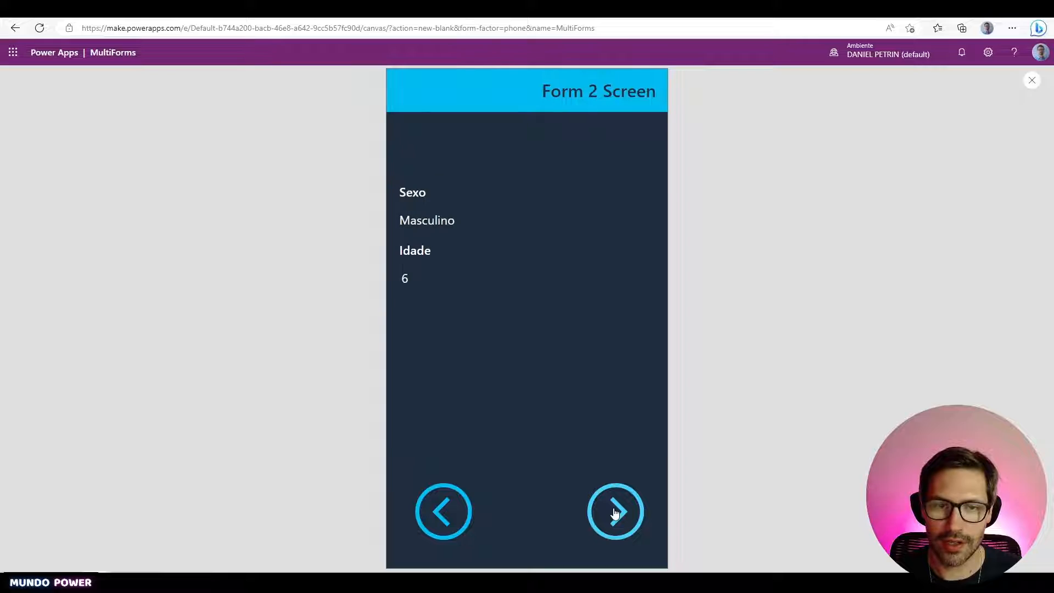
{"action": "left_click", "coordinate": [455, 513]}
{"action": "left_click", "coordinate": [455, 514]}
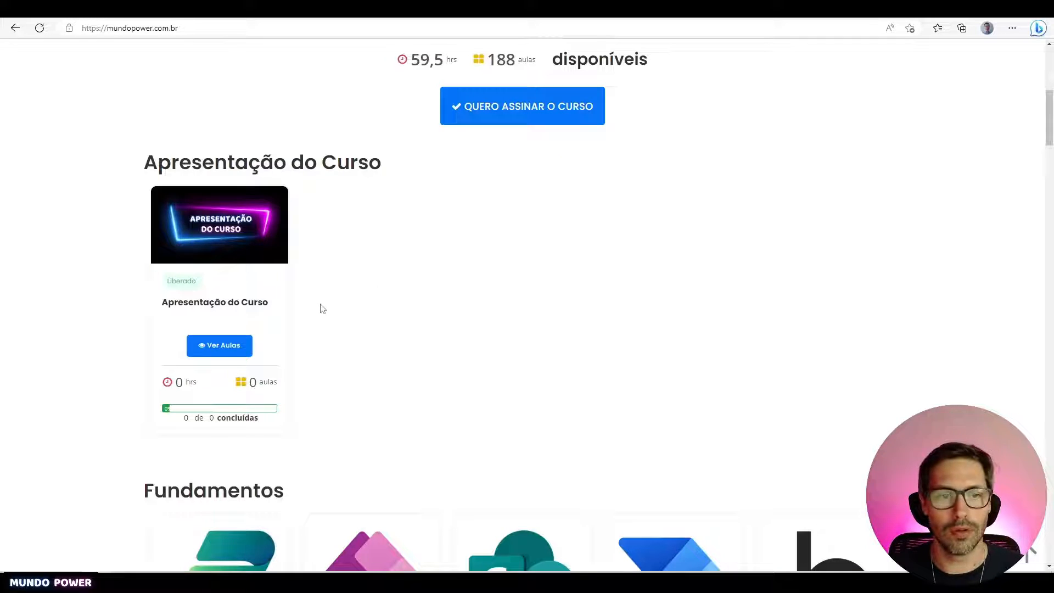
- Scroll the Mundo Power course catalogue to the Fundamentos section listing Power Platform, Power Apps and SharePoint
{"action": "scroll", "coordinate": [365, 302], "scroll_direction": "up", "scroll_amount": 1}
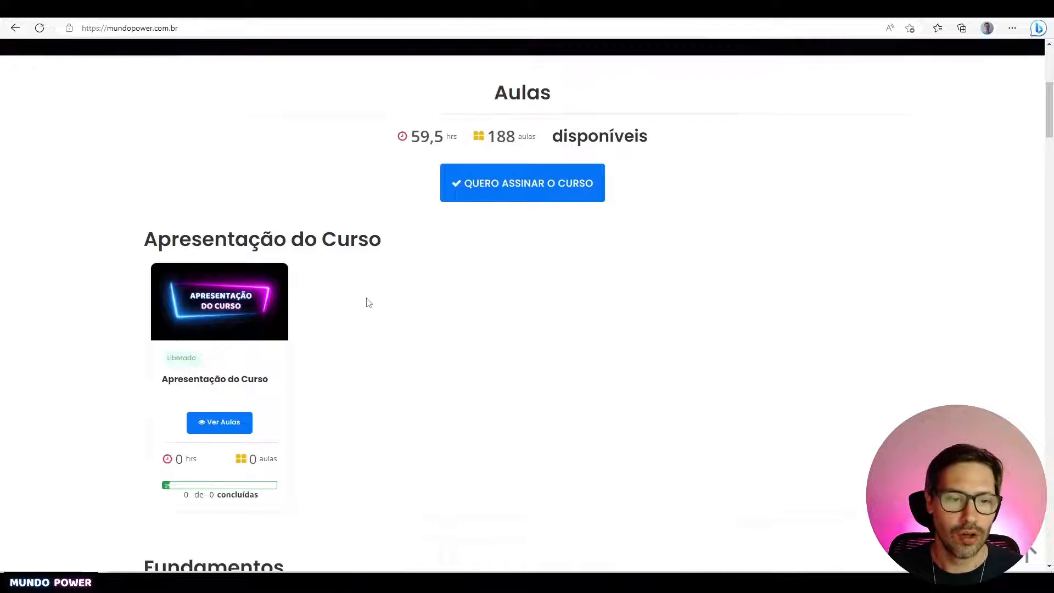
{"action": "scroll", "coordinate": [368, 299], "scroll_direction": "down", "scroll_amount": 8}
{"action": "scroll", "coordinate": [359, 243], "scroll_direction": "down", "scroll_amount": 8}
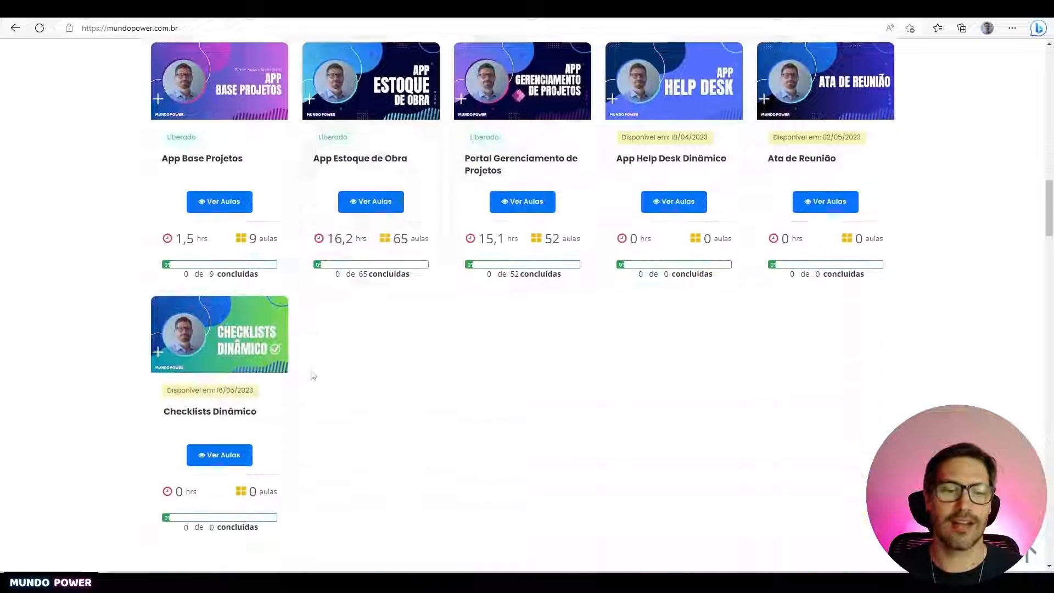
{"action": "scroll", "coordinate": [416, 302], "scroll_direction": "up", "scroll_amount": 3}
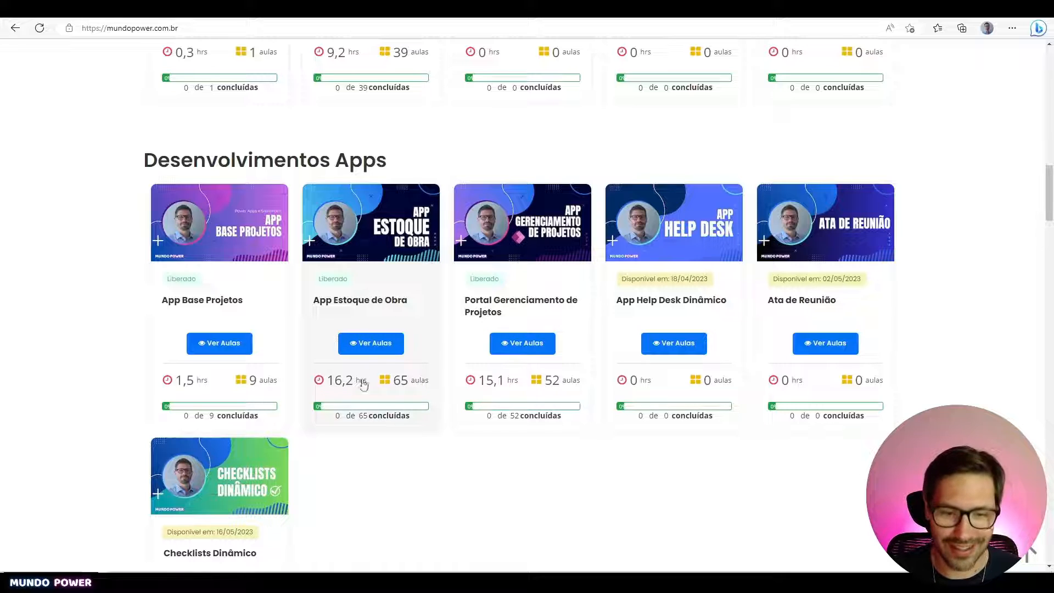
{"action": "scroll", "coordinate": [412, 370], "scroll_direction": "up", "scroll_amount": 4}
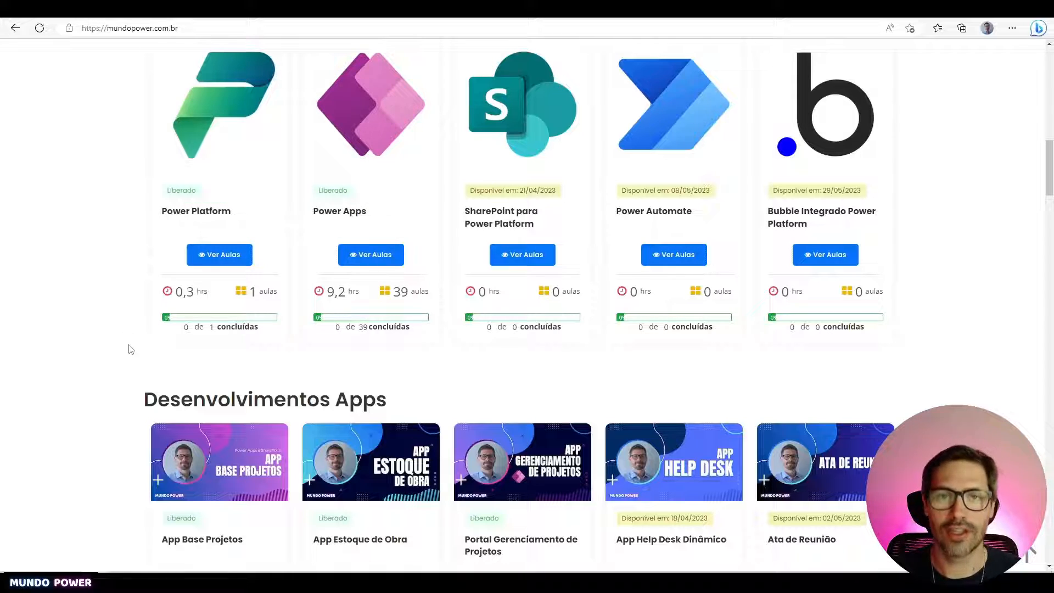
{"action": "scroll", "coordinate": [131, 349], "scroll_direction": "up", "scroll_amount": 4}
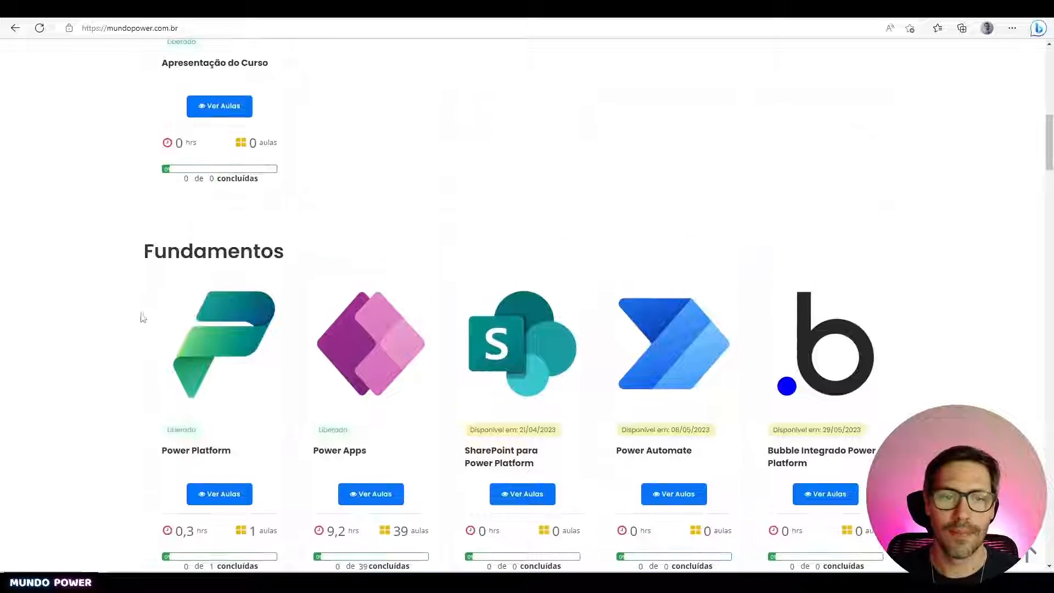